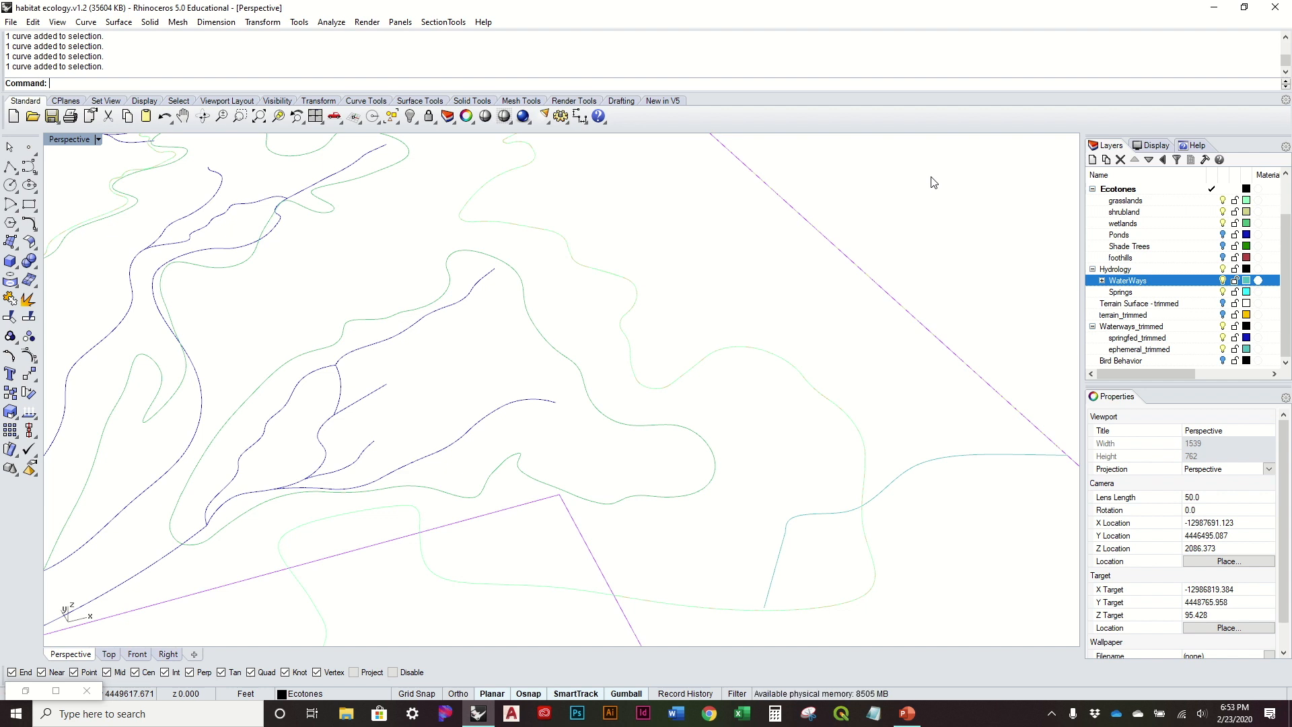
Examine the spring-fed waterway curves inside the wetland boundary, checking how the individual branches run.
right_click_drag(484, 260, 482, 279)
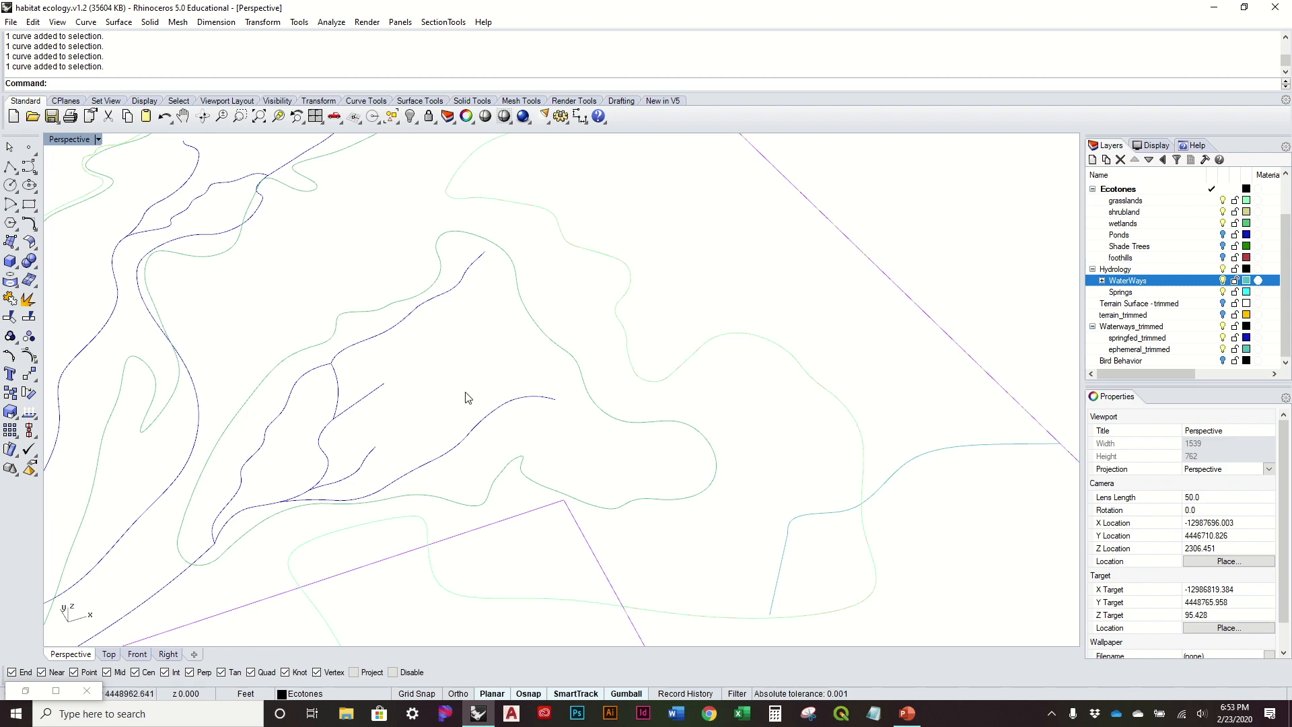
right_click_drag(479, 329, 429, 397)
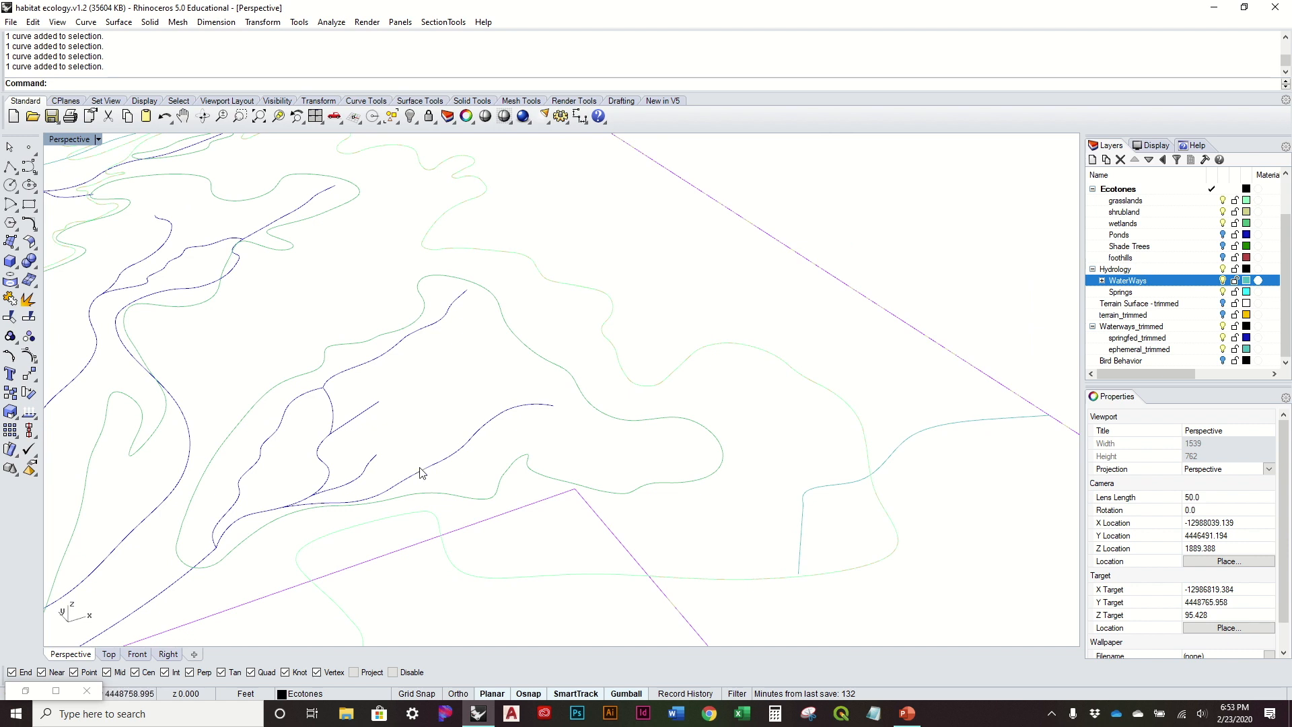
left_click(447, 461)
key("Escape")
left_click(447, 462)
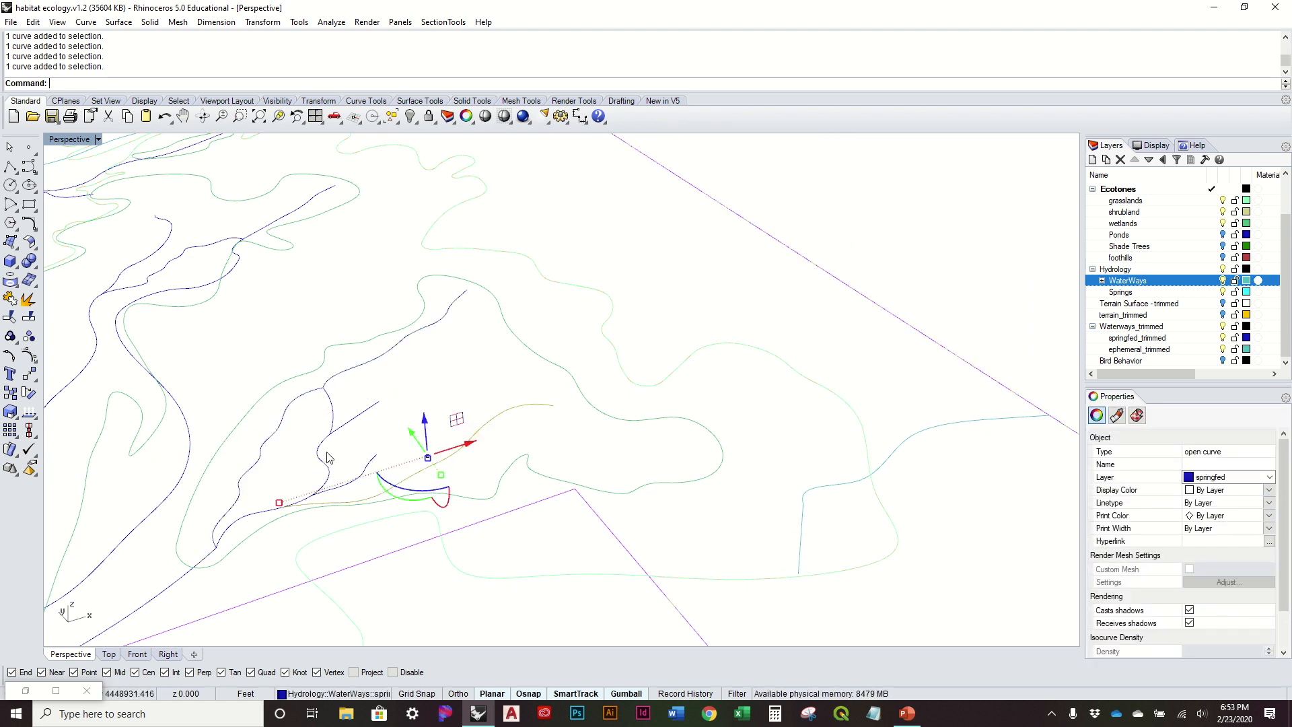
key("Escape")
left_click(350, 418)
right_click_drag(406, 383, 408, 371)
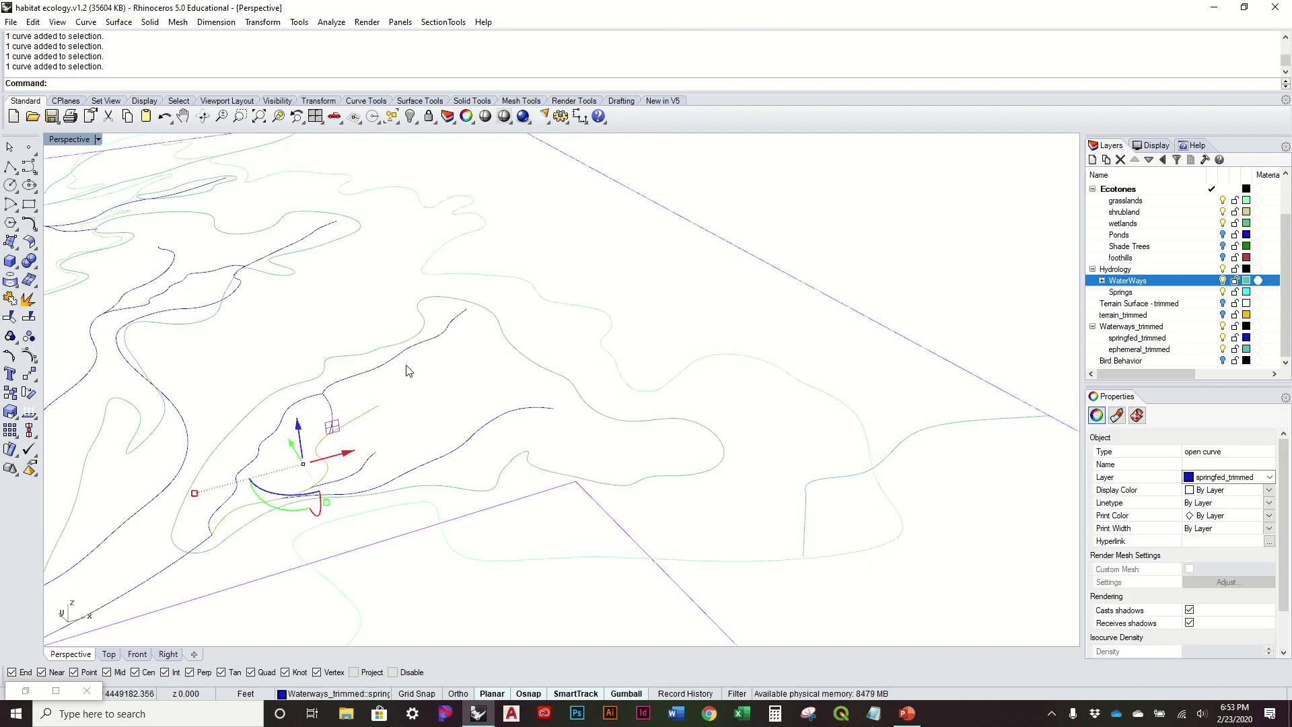
key("Escape")
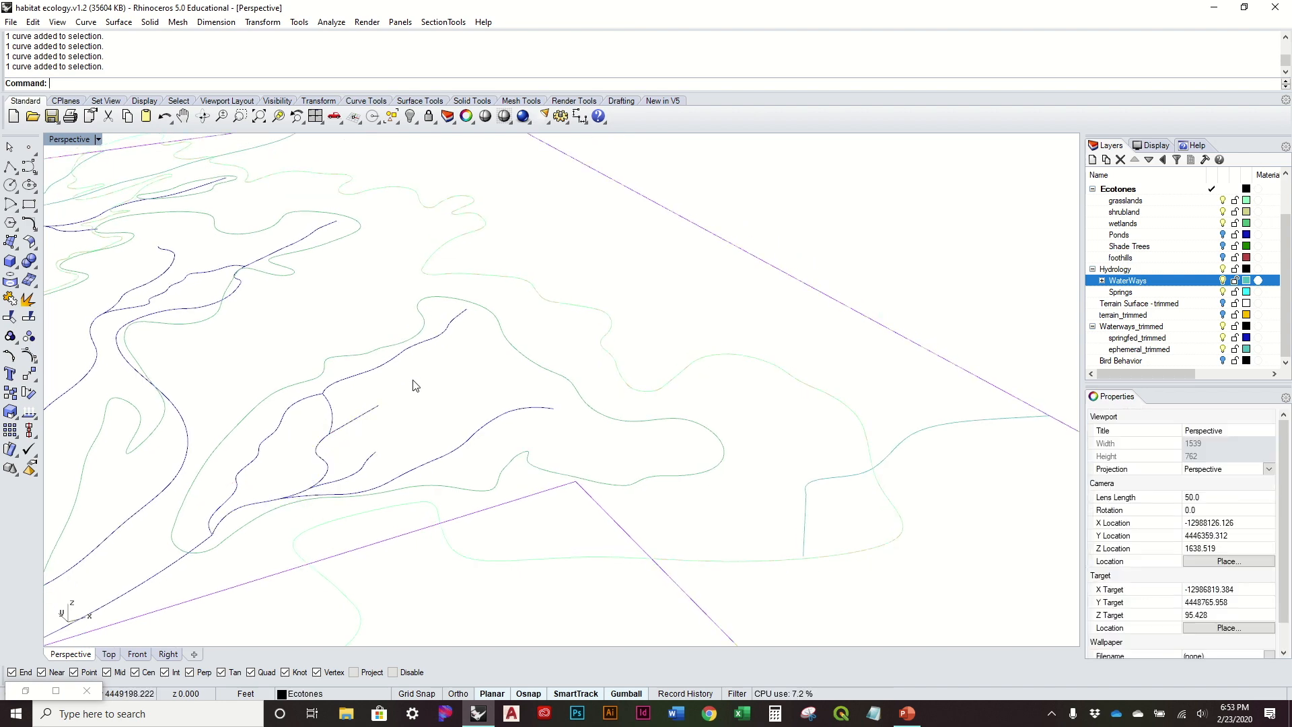
right_click_drag(415, 385, 581, 375)
scroll(538, 364, "up", 4)
right_click_drag(567, 437, 570, 414)
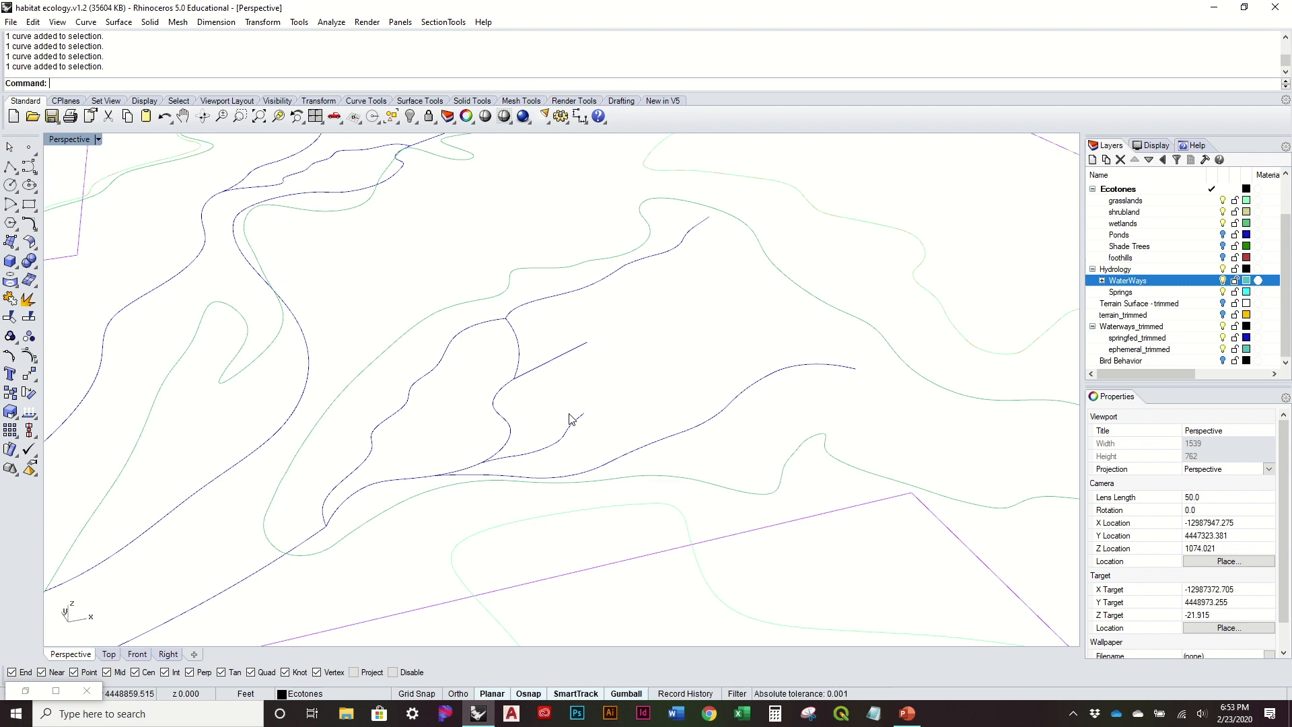
mouse_move(692, 300)
right_mouse_down()
mouse_move(689, 323)
mouse_move(694, 300)
right_mouse_up()
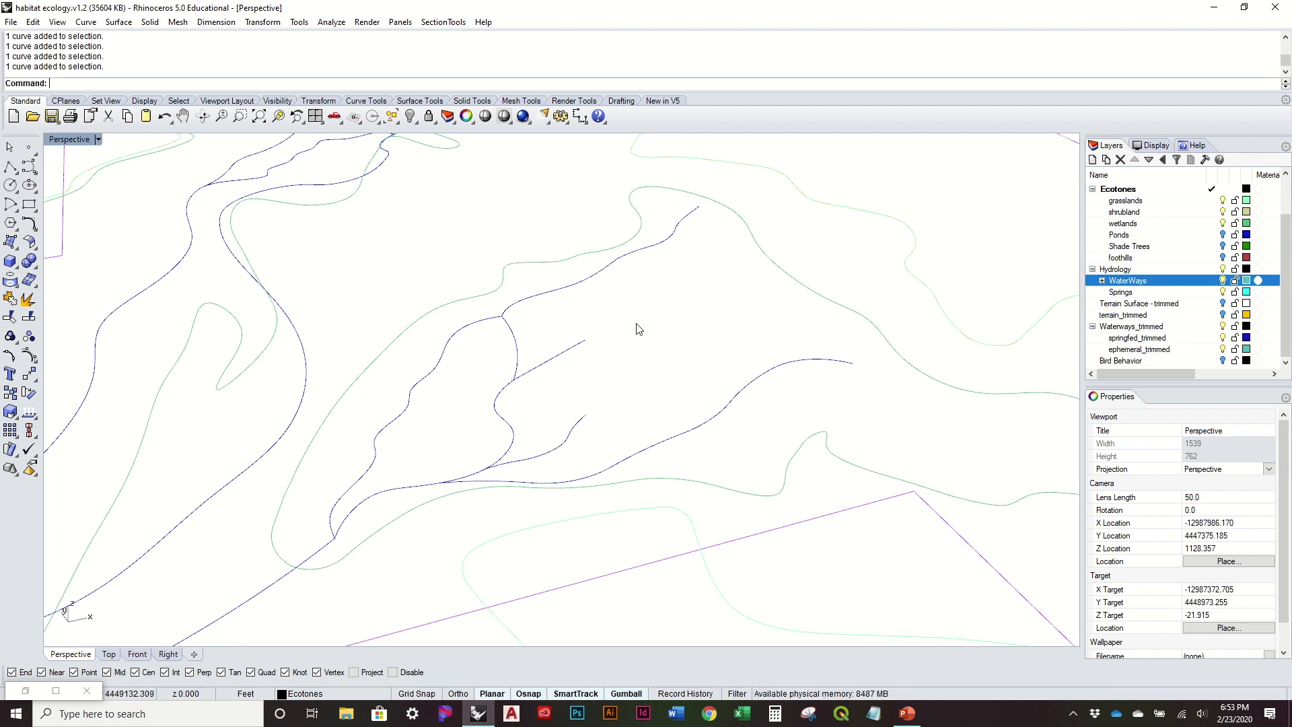
Select the two long springfed_trimmed branch curves that meet at the lower end of the wetland.
left_click(564, 354)
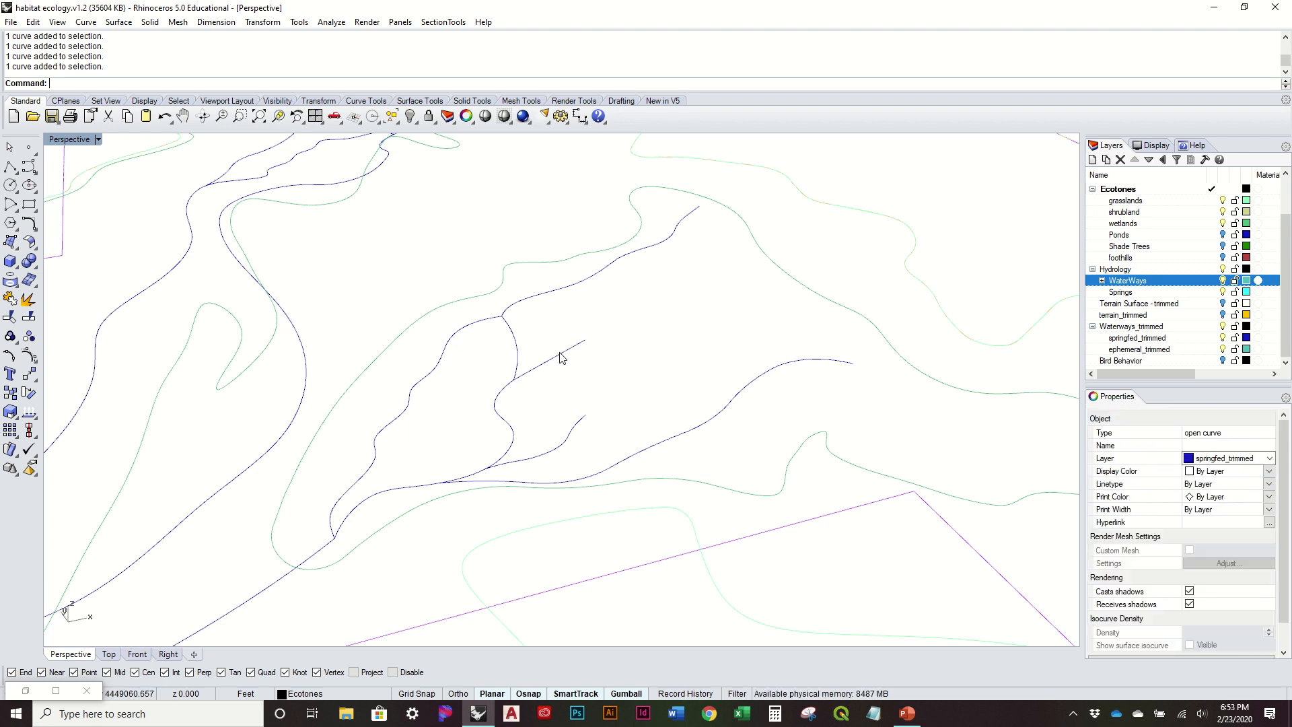
left_click(360, 483)
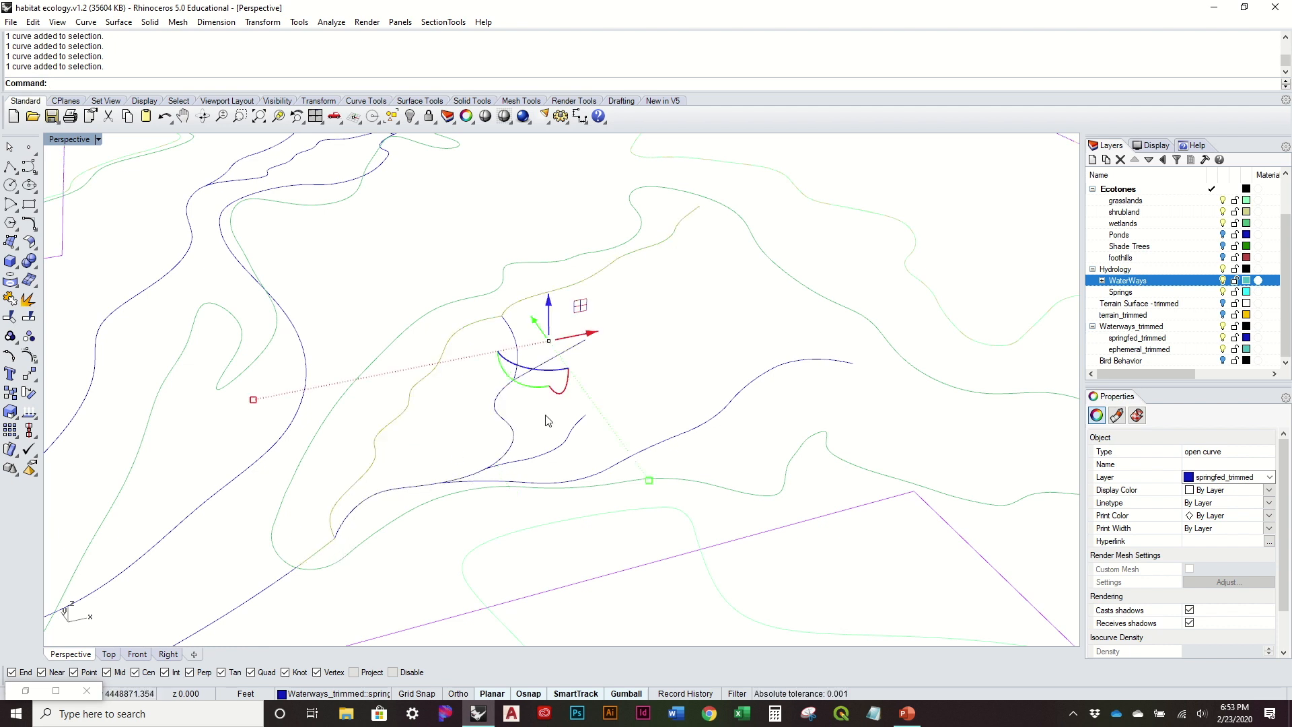
left_click(514, 429)
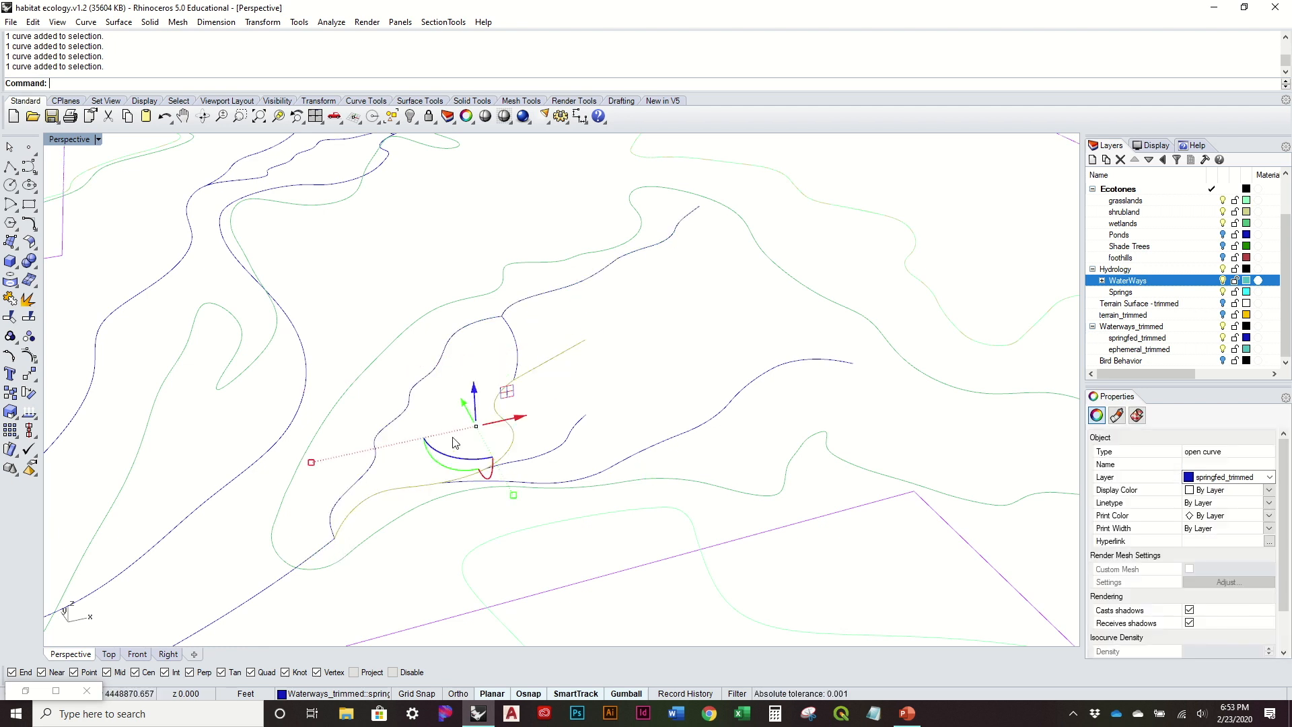
left_click(413, 392, "shift")
Restore the Grasshopper window, place a Curve parameter, and assign the two selected waterway curves to it as multiple curves.
left_click(26, 690)
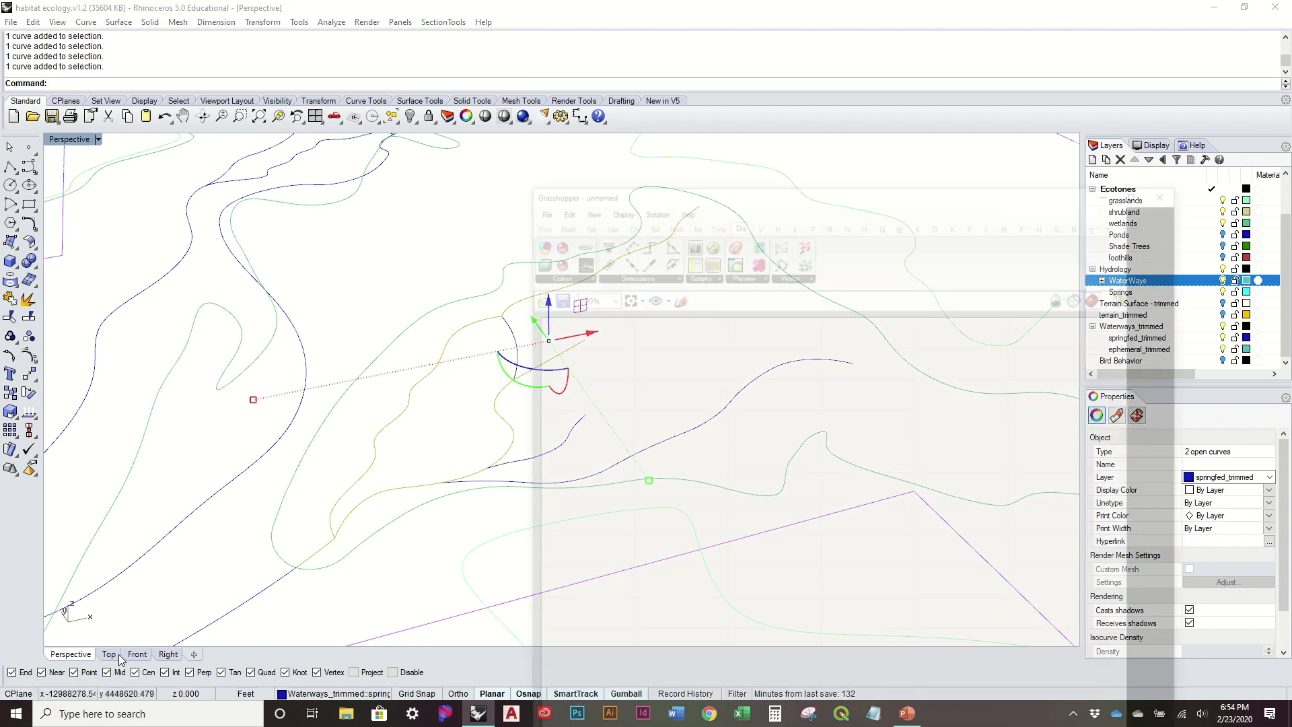
left_click(665, 118)
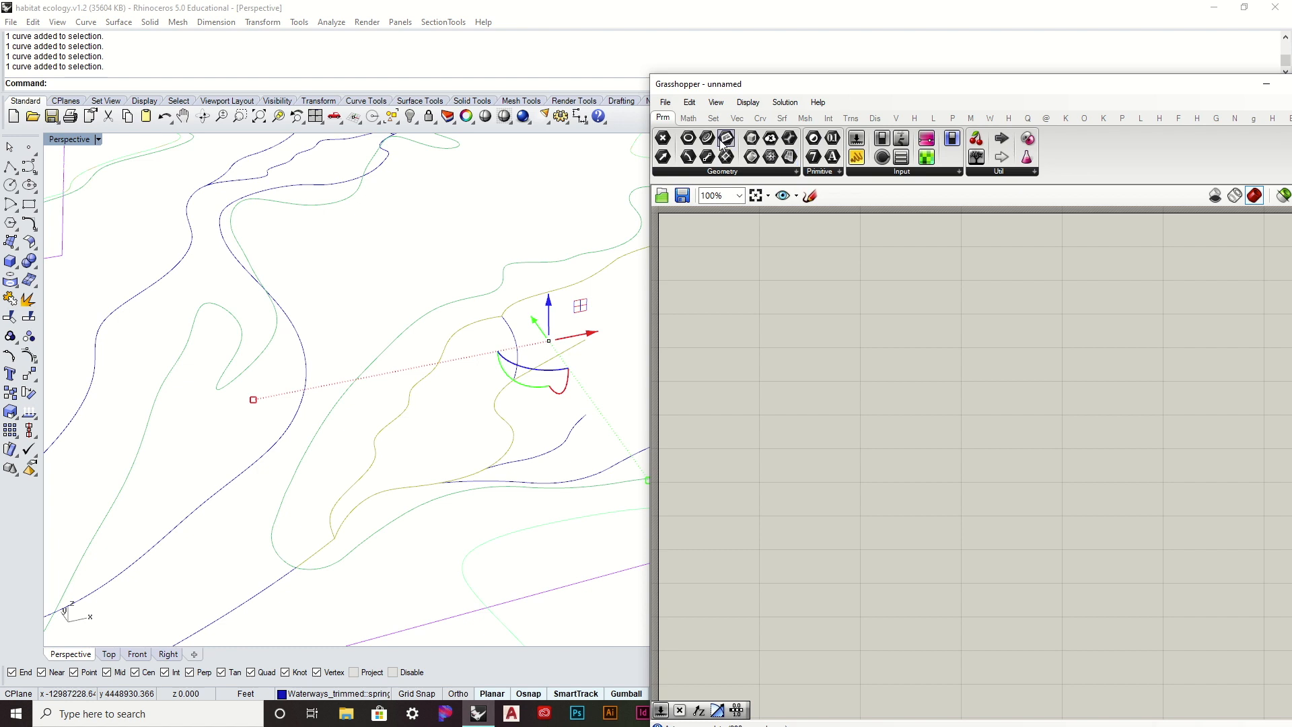
left_click_drag(711, 143, 709, 272)
right_click(710, 272)
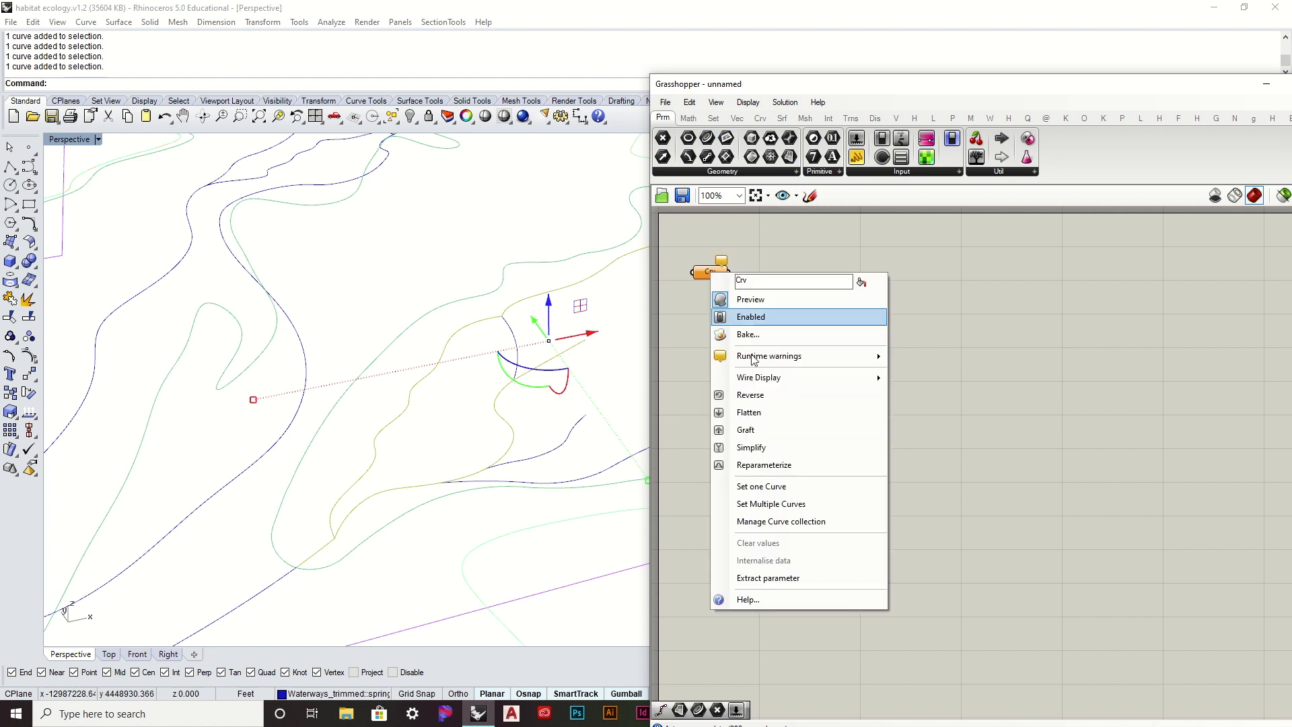
left_click(781, 503)
left_click(604, 368)
right_click_drag(545, 371, 363, 384, "shift")
scroll(522, 326, "up", 5)
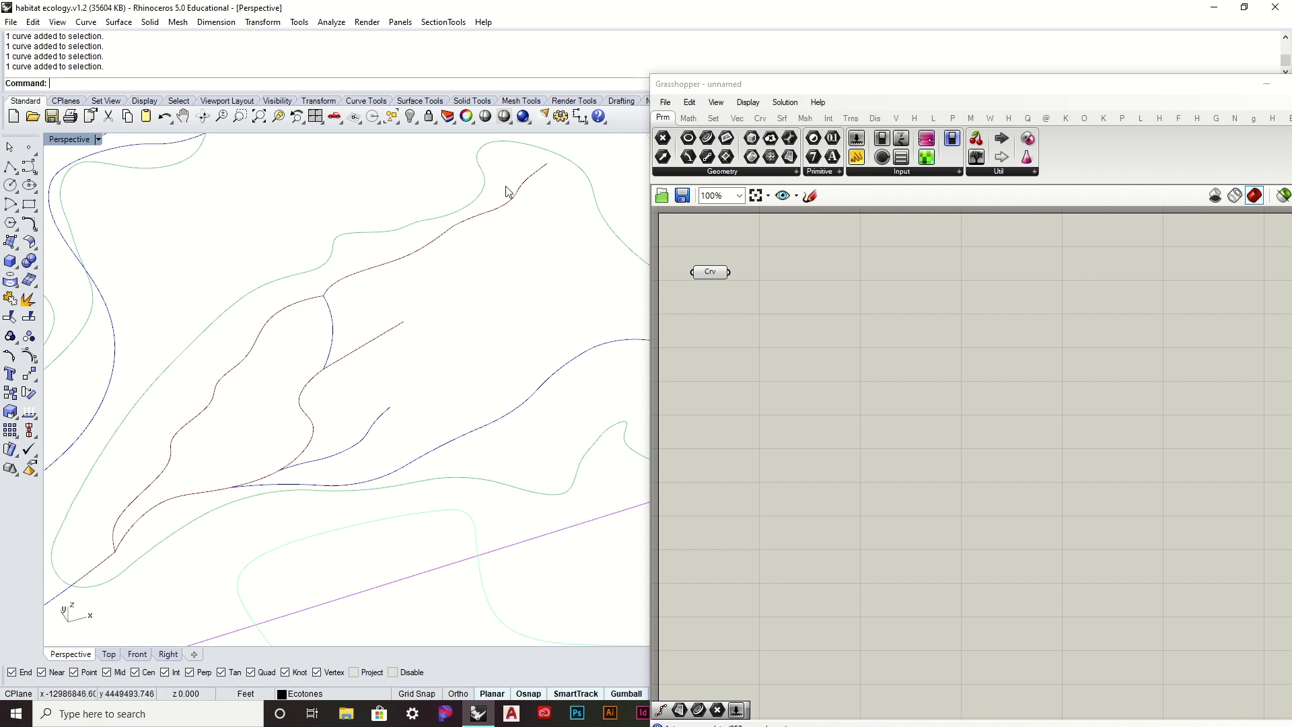
Check the flow direction of the two assigned waterway curves with the Dir command, without flipping them.
left_click(494, 212)
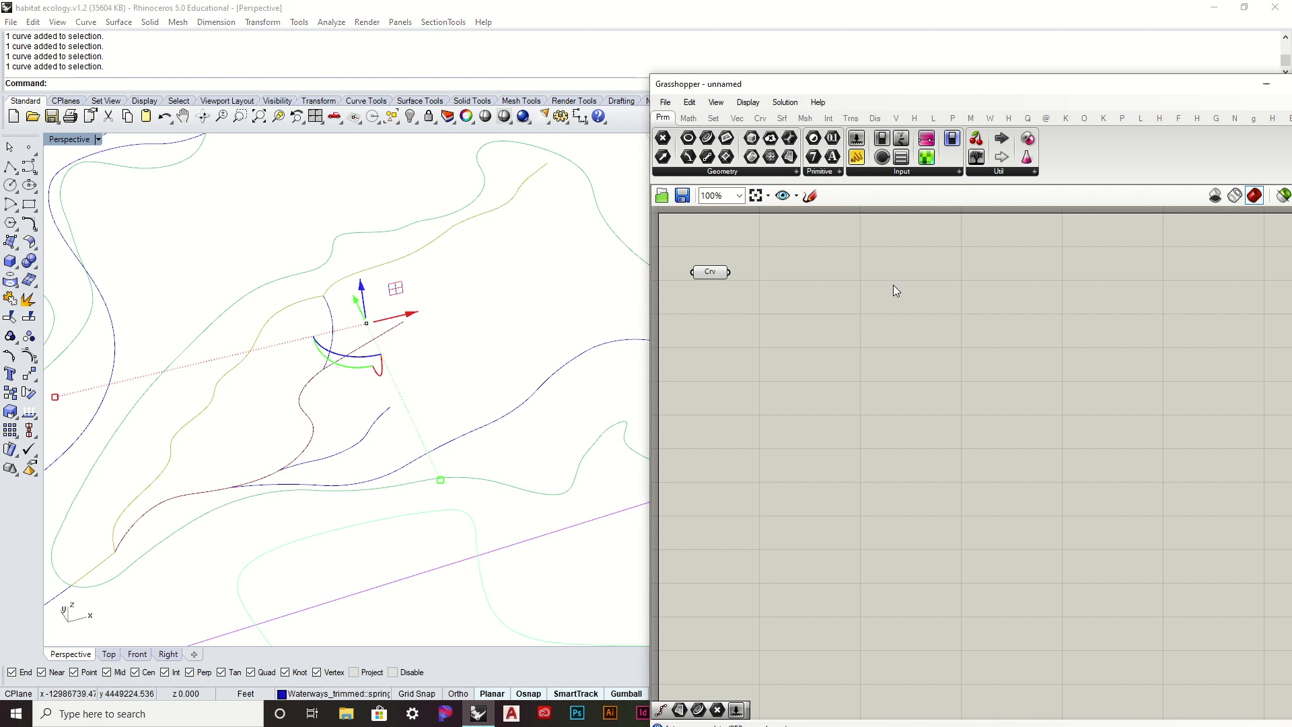
key("Escape")
right_click_drag(448, 303, 453, 274)
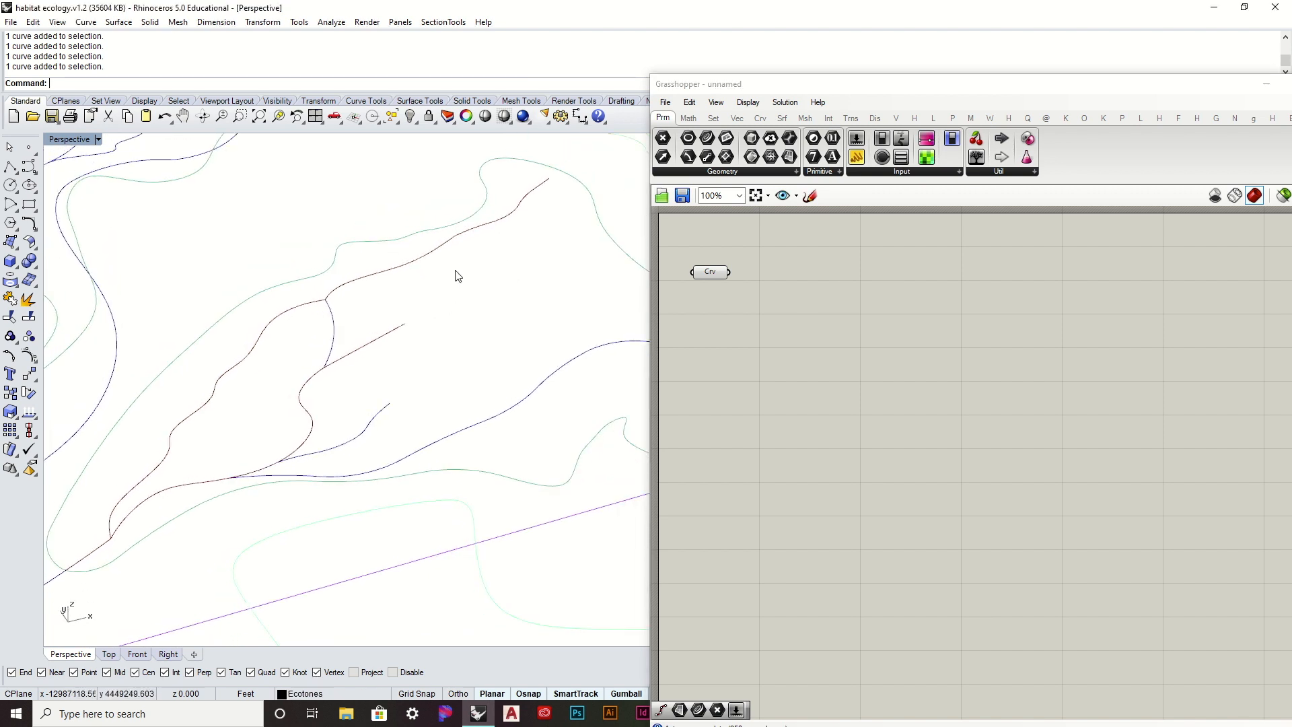
left_click(475, 236)
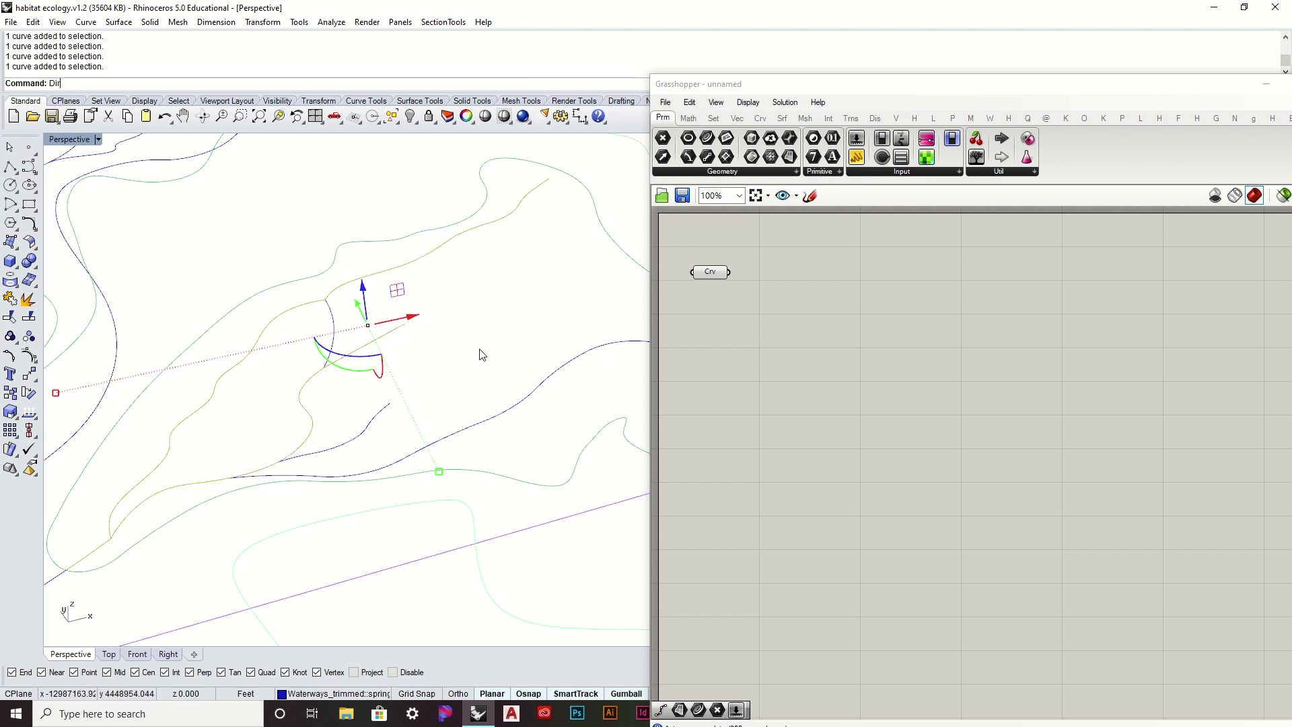
type("Dir")
key("Return")
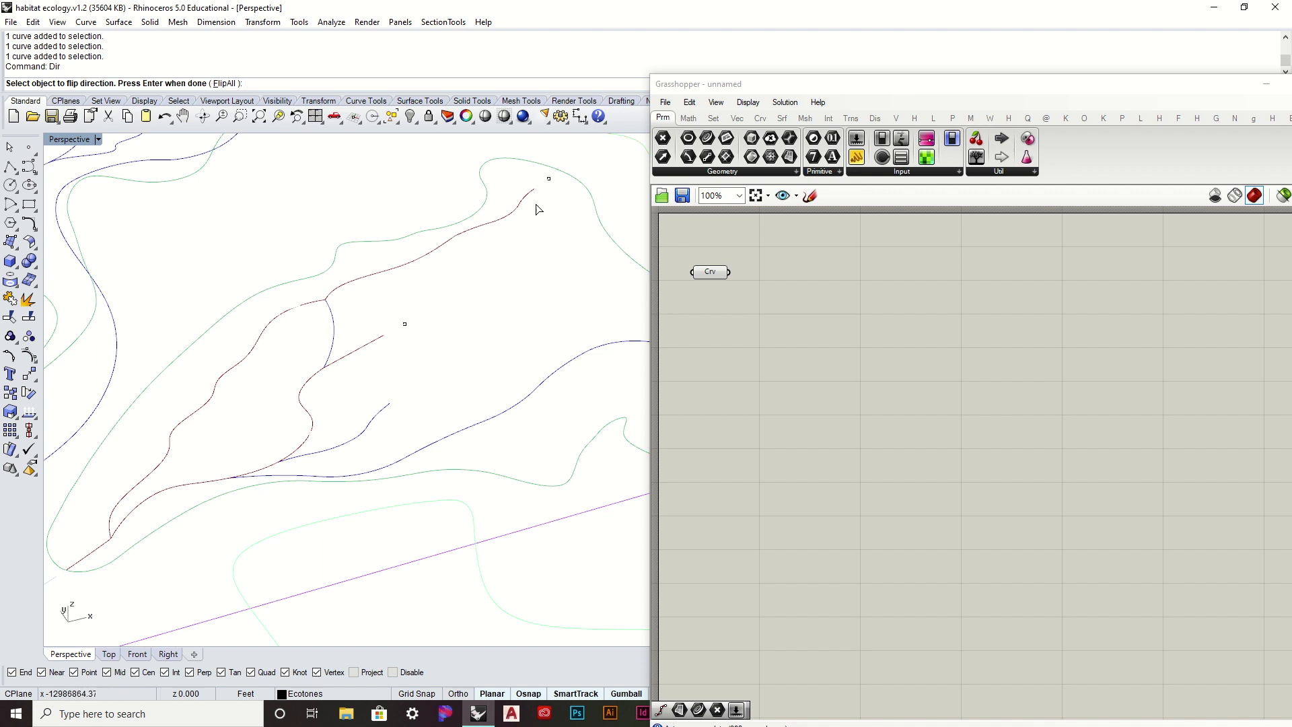
key("Return")
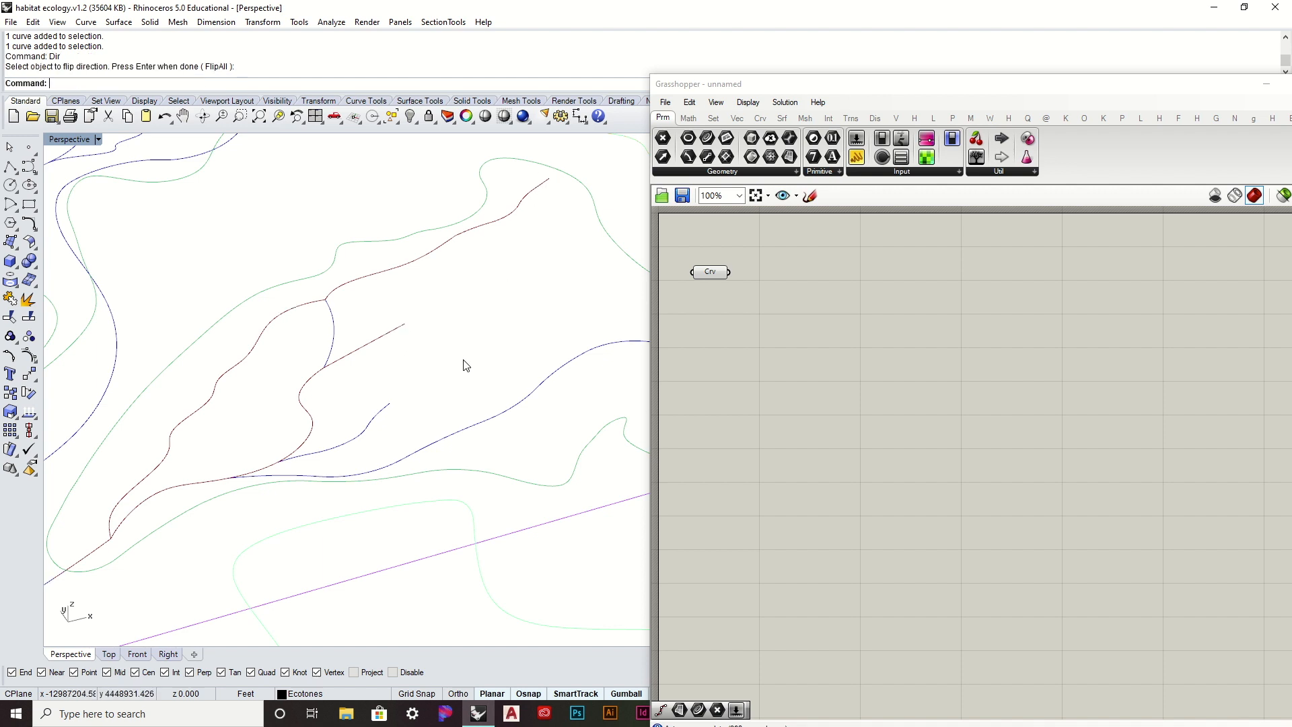
left_click(874, 307)
mouse_move(633, 314)
right_mouse_down()
mouse_move(545, 337)
mouse_move(537, 352)
mouse_move(634, 305)
right_mouse_up()
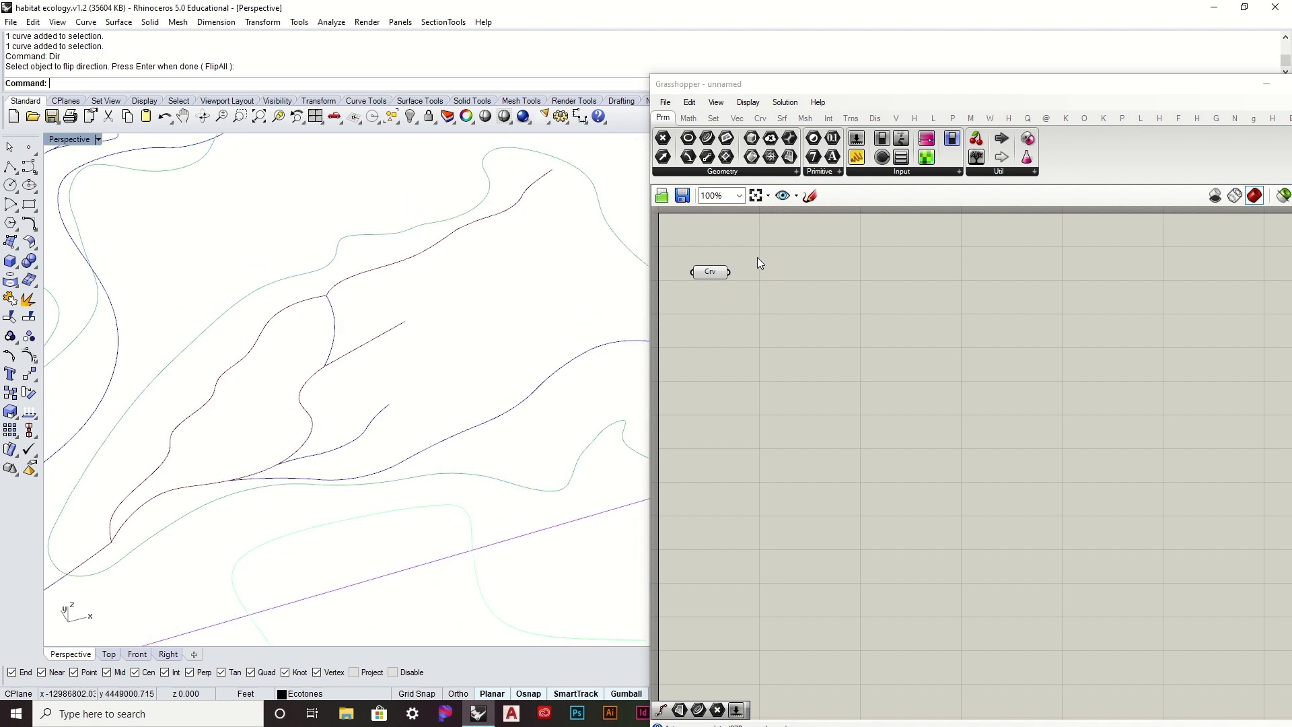
Add a Divide Distance component beside the Curve parameter and feed the curves into its C input.
left_click_drag(706, 277, 709, 269)
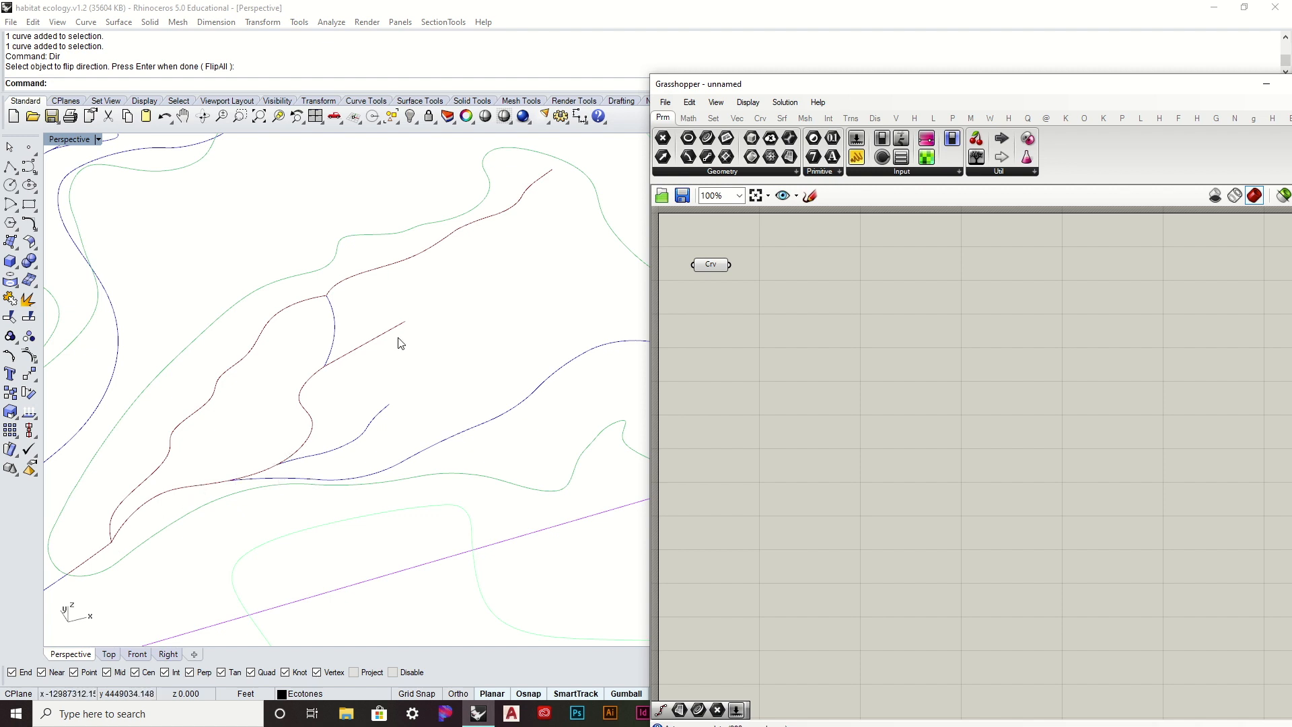
mouse_move(404, 333)
right_mouse_down()
mouse_move(401, 375)
mouse_move(398, 320)
right_mouse_up()
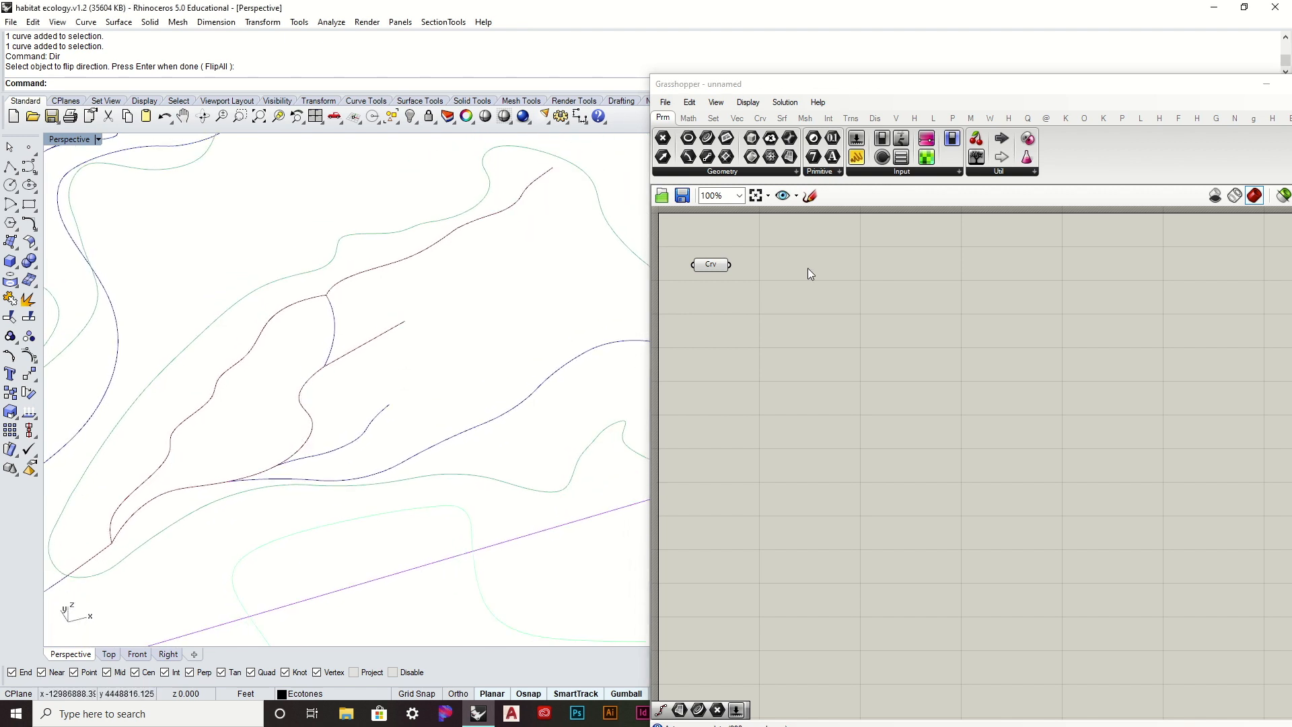
right_click_drag(779, 285, 835, 328)
left_click_drag(773, 309, 786, 306)
left_click(879, 395)
right_click_drag(879, 385, 850, 416)
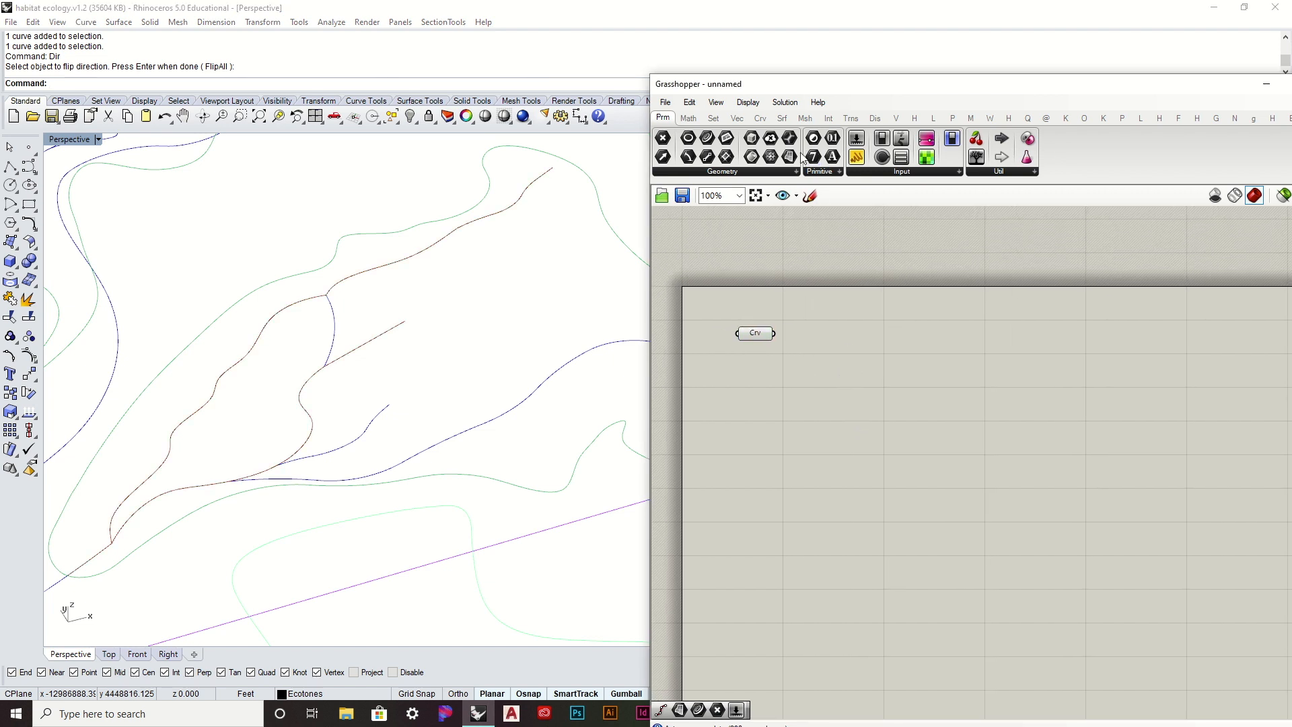
left_click(760, 117)
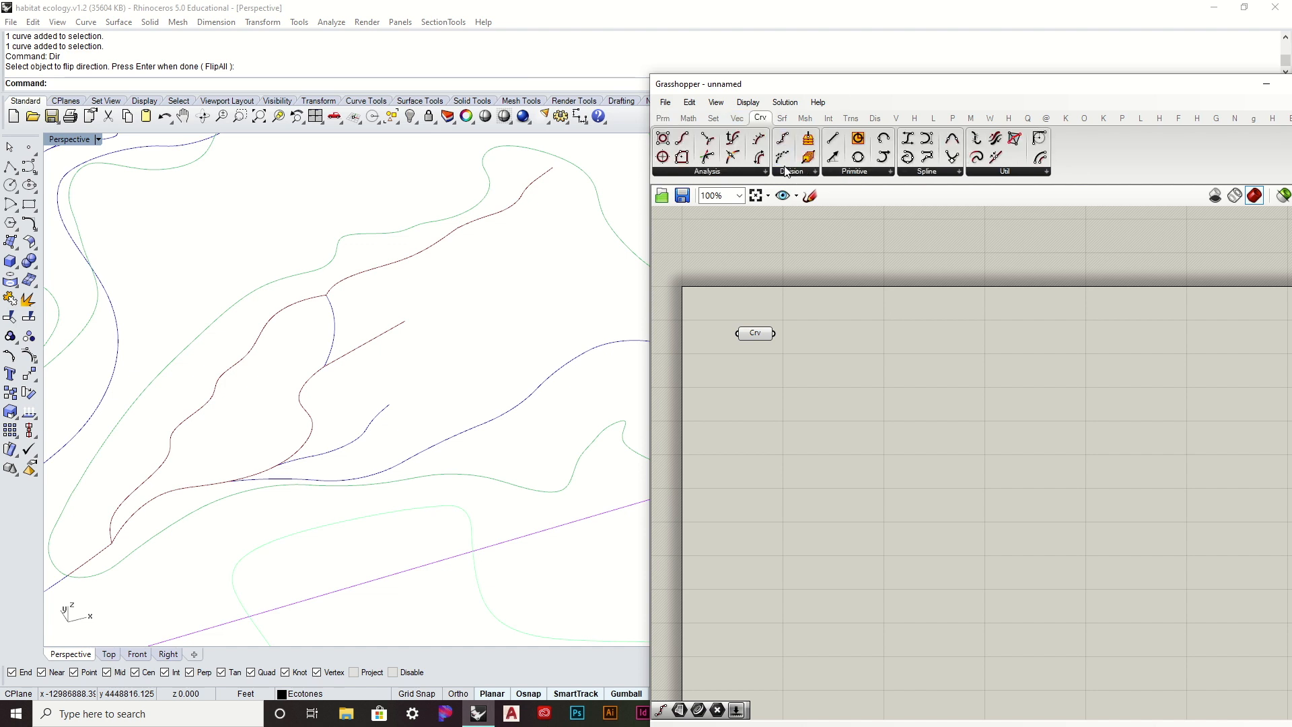
left_click(788, 172)
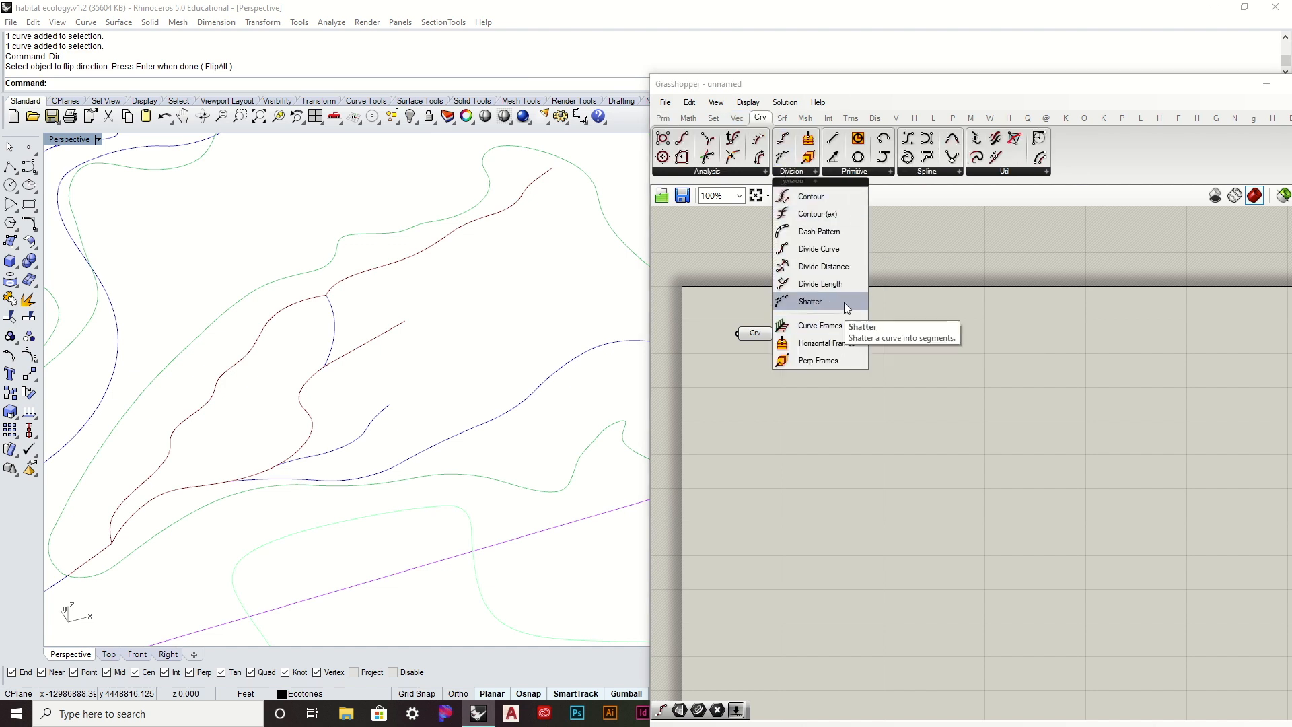
left_click_drag(838, 268, 875, 342)
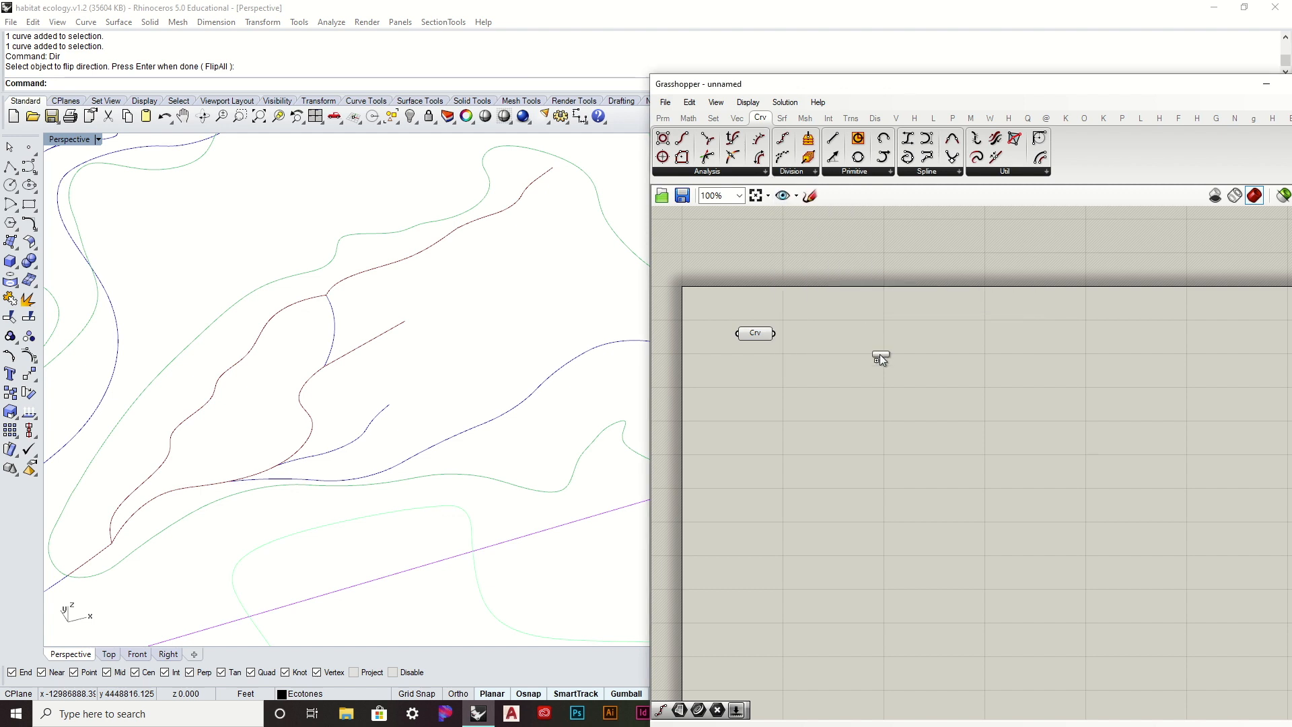
left_click_drag(775, 333, 852, 343)
Create a number slider with value 50 and connect it to the D input of Divide Distance.
left_click(775, 377)
double_click(773, 372)
type("50")
key("Return")
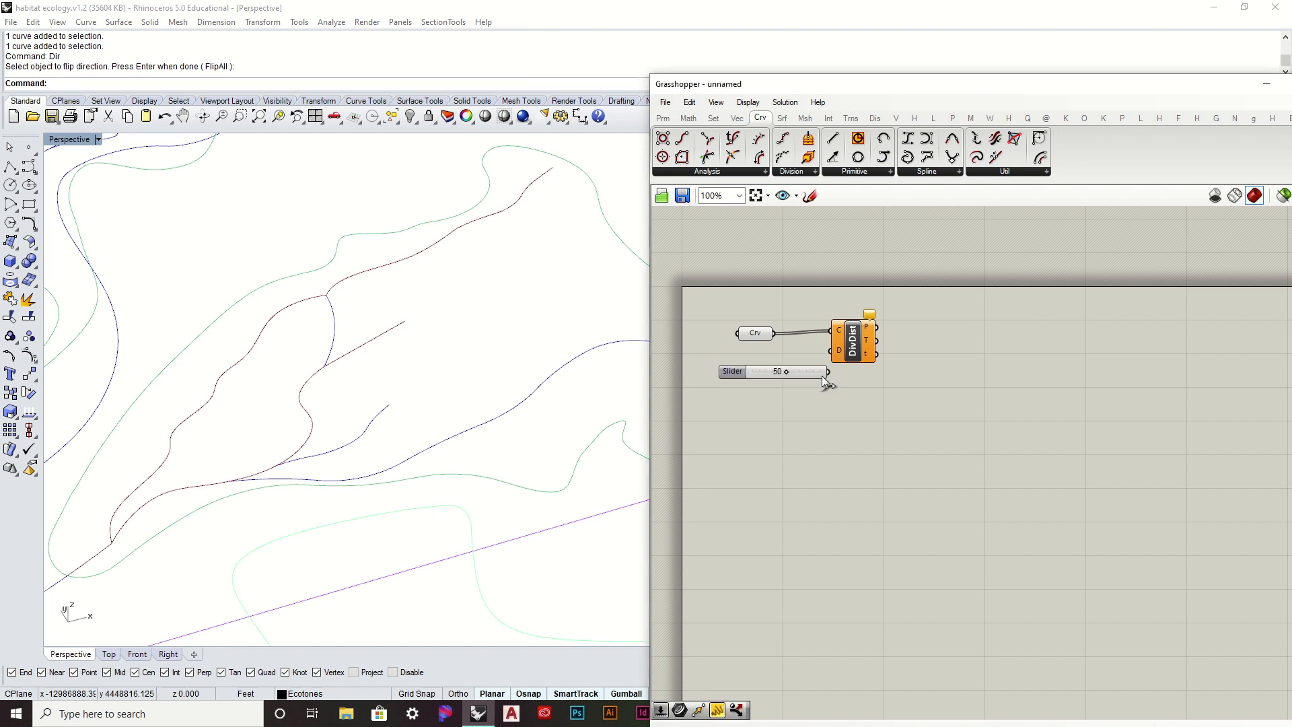
left_click_drag(804, 368, 841, 351)
Set the Distance slider to 15 to space the division points more closely along the curves.
scroll(793, 365, "up", 4)
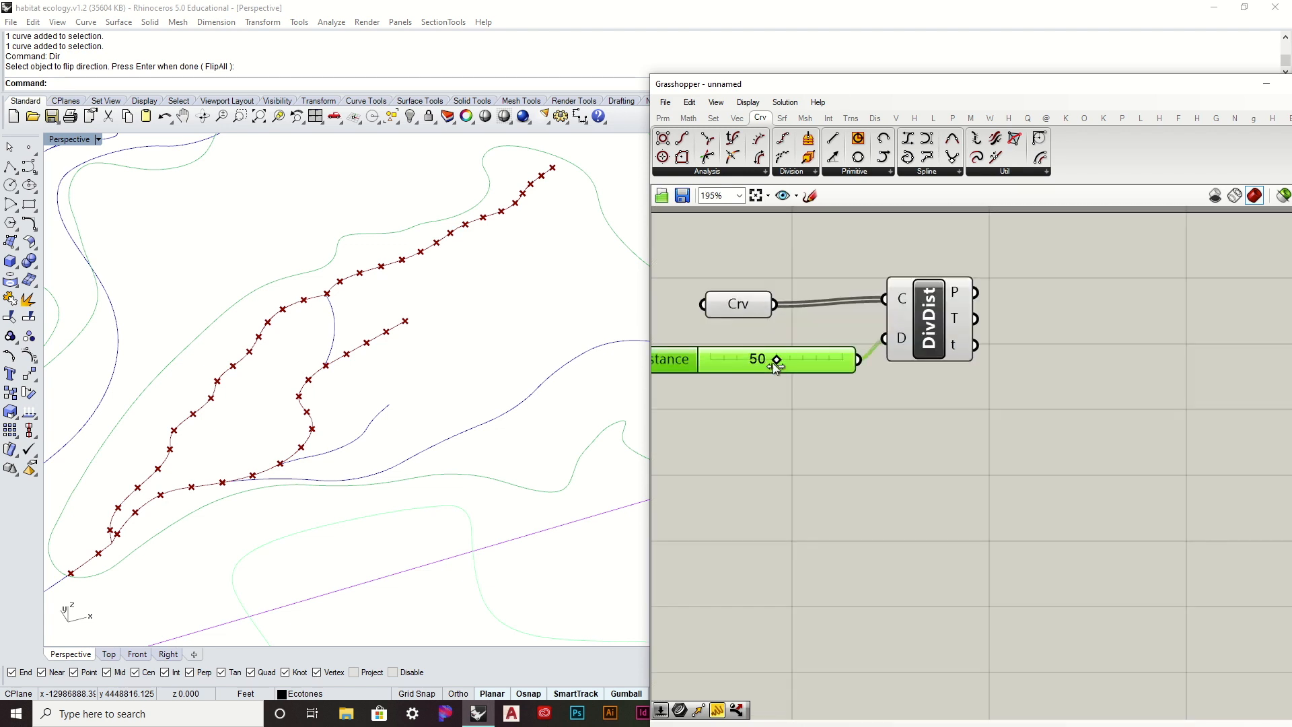
left_click_drag(776, 364, 728, 373)
right_click_drag(441, 387, 429, 382)
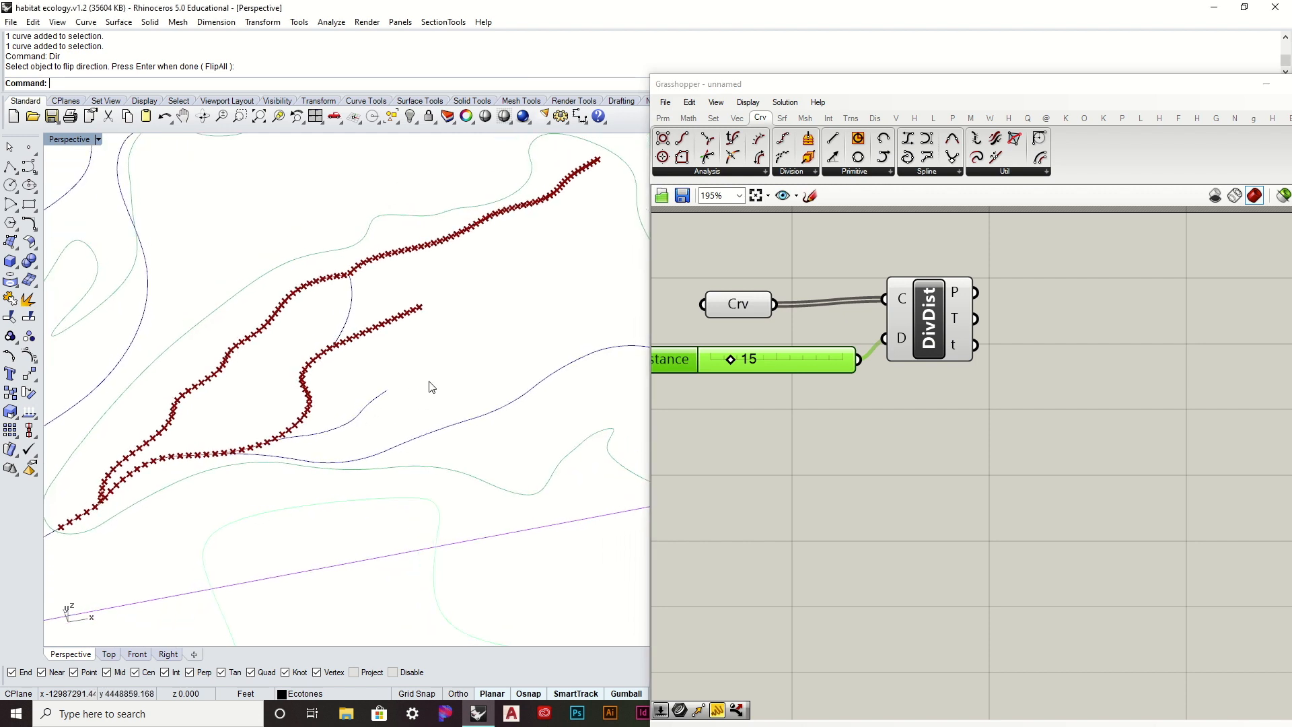
Narrow and move the Grasshopper window to uncover more of the Rhino perspective view of the division points.
left_click_drag(644, 262, 789, 262)
left_click_drag(1008, 91, 933, 25)
right_click_drag(477, 350, 544, 252)
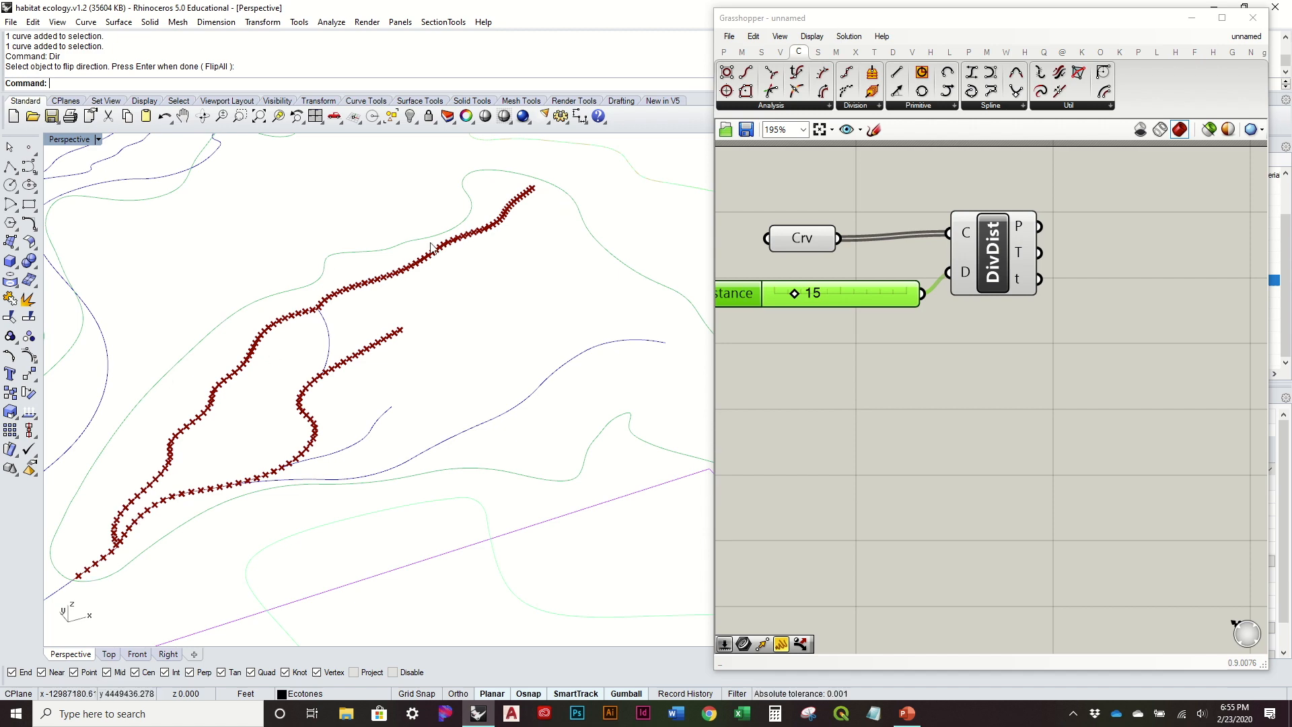
mouse_move(504, 237)
right_mouse_down()
mouse_move(500, 253)
mouse_move(505, 240)
right_mouse_up()
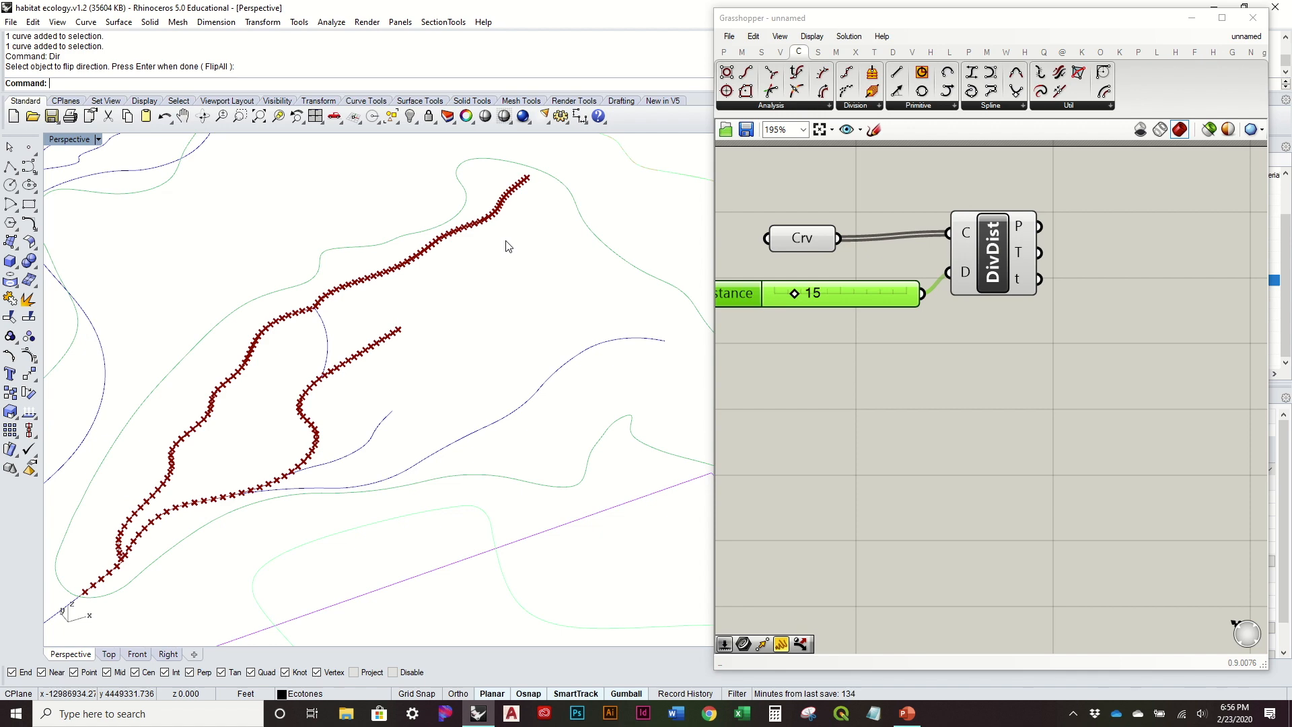
mouse_move(503, 256)
right_mouse_down()
mouse_move(505, 308)
mouse_move(496, 260)
mouse_move(495, 272)
right_mouse_up()
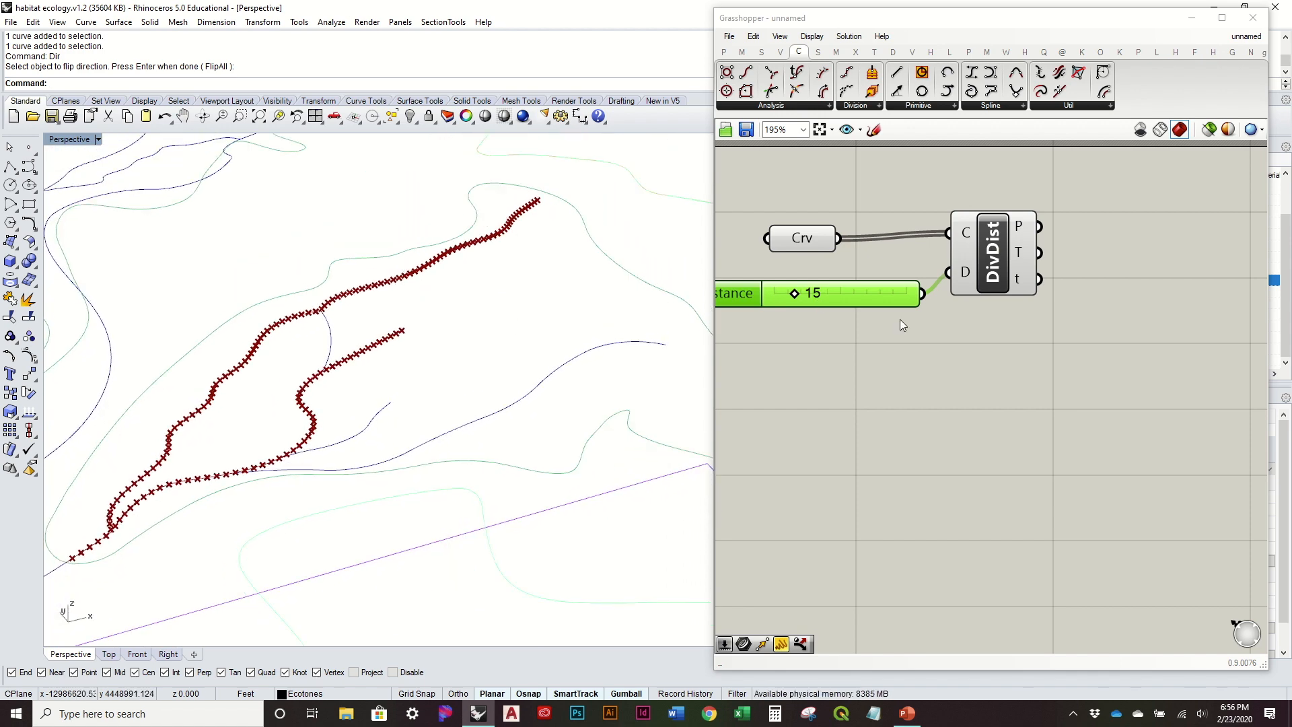
Move the Distance slider slightly closer to the Curve parameter on the Grasshopper canvas.
left_click_drag(893, 295, 868, 280)
mouse_move(542, 316)
right_mouse_down()
mouse_move(528, 369)
mouse_move(531, 318)
right_mouse_up()
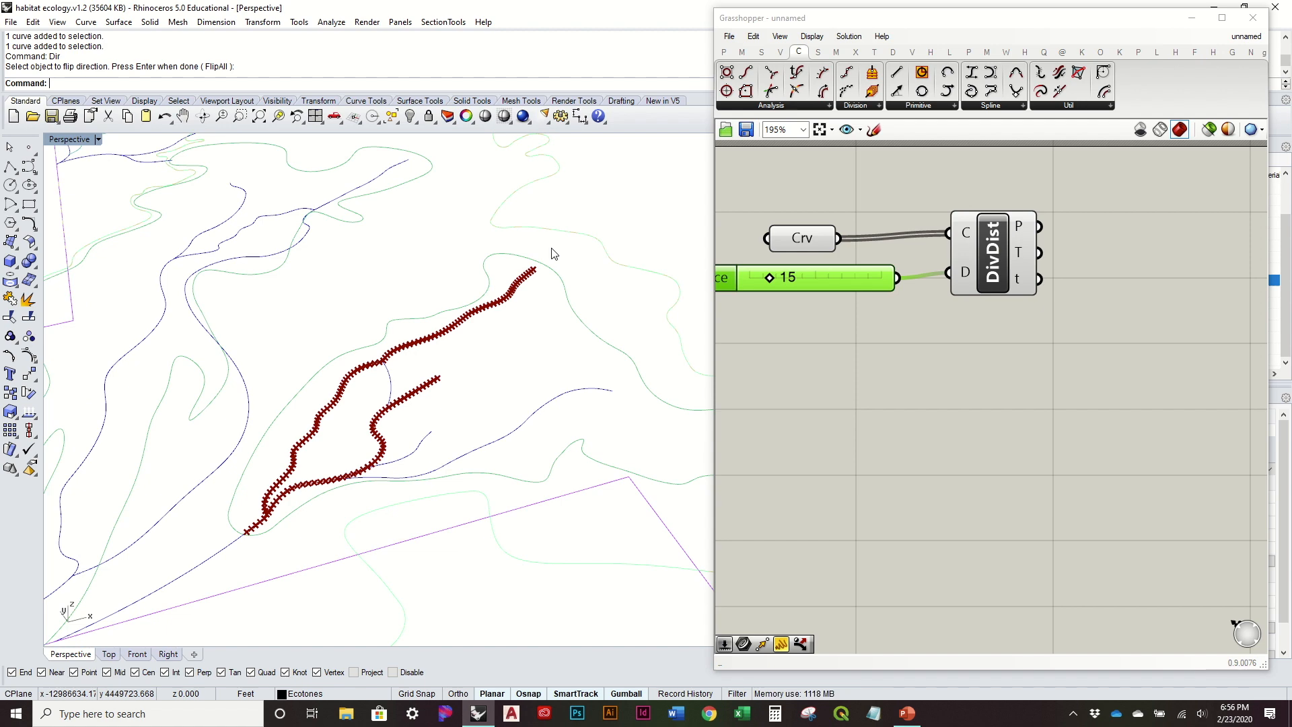
right_click_drag(525, 323, 529, 304)
right_click_drag(757, 319, 818, 365)
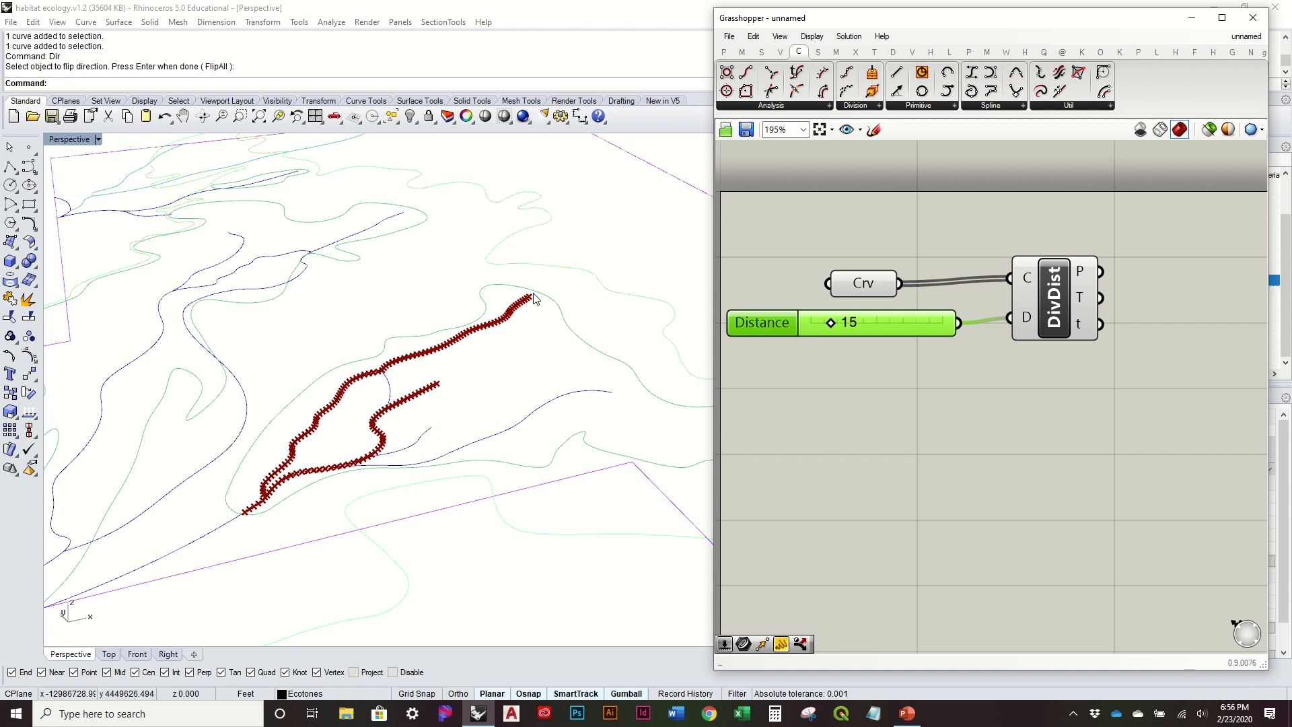
right_click_drag(532, 296, 531, 313)
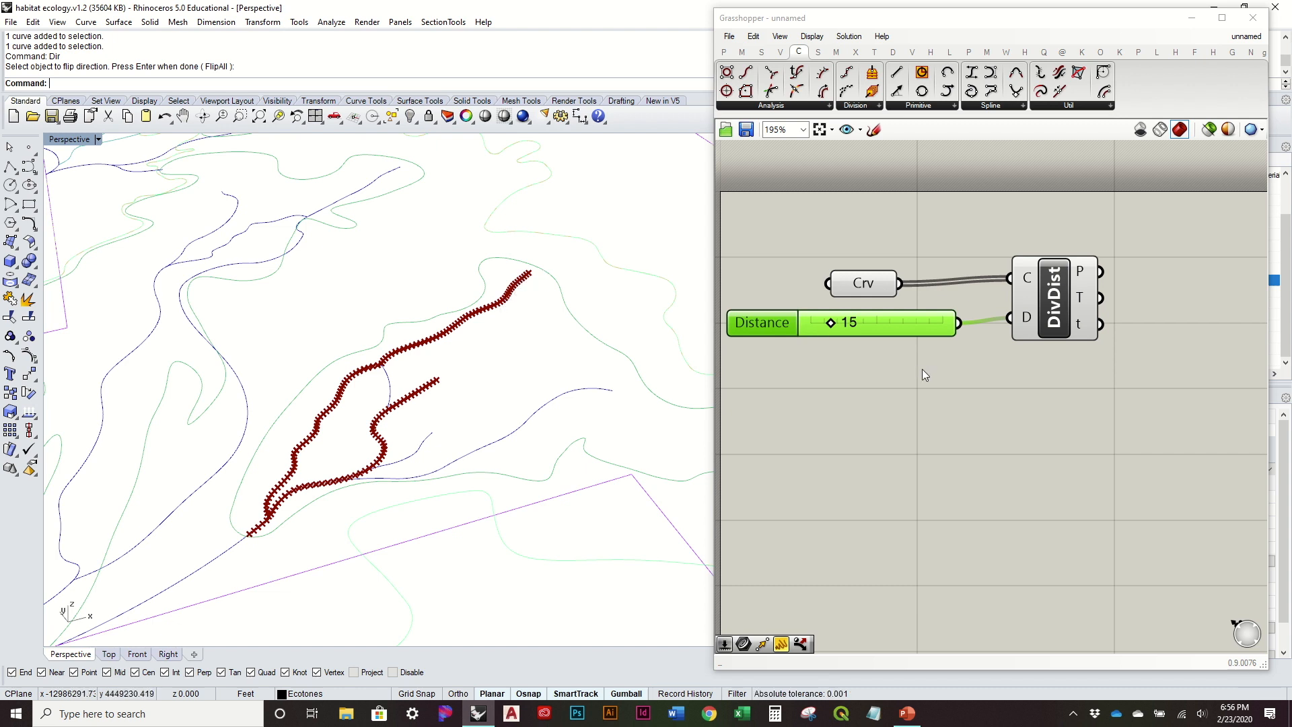
Move the Curve parameter closer to Divide Distance, level with its C input, and check the P output's point list.
left_click_drag(884, 283, 899, 278)
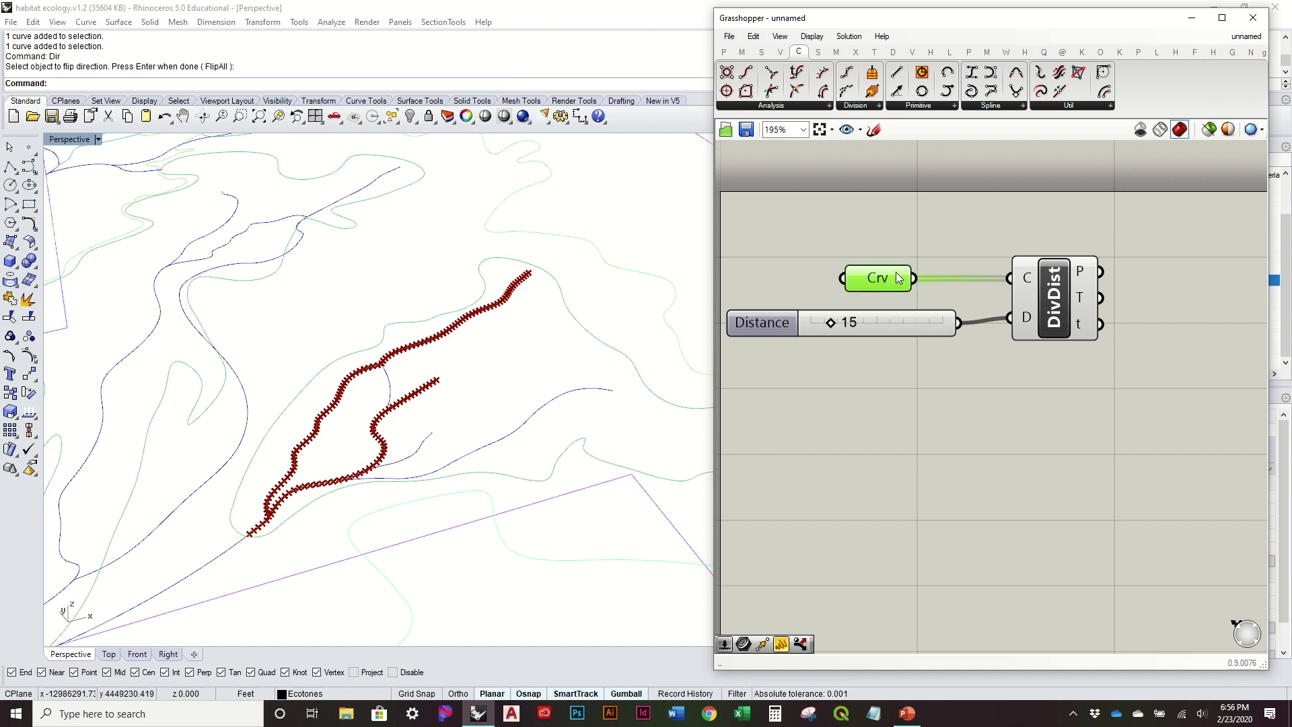
right_click_drag(1066, 269, 895, 288)
mouse_move(908, 296)
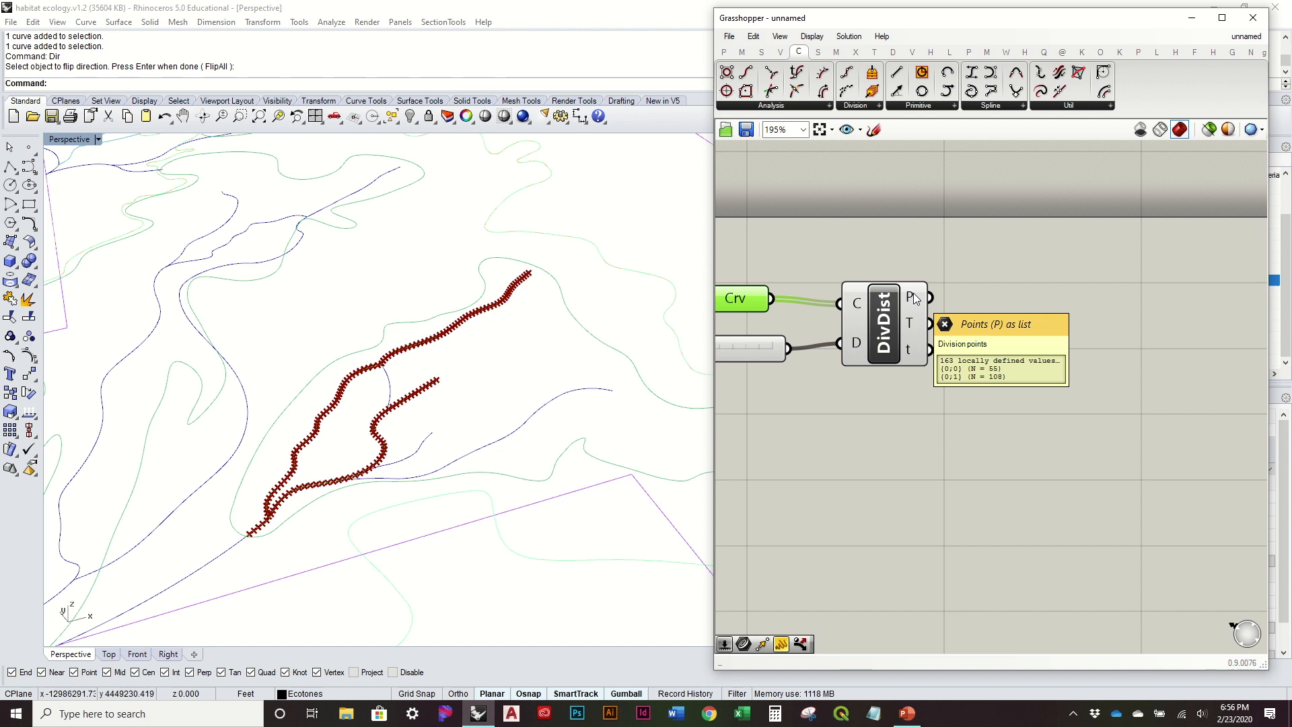
right_click_drag(885, 296, 1035, 297)
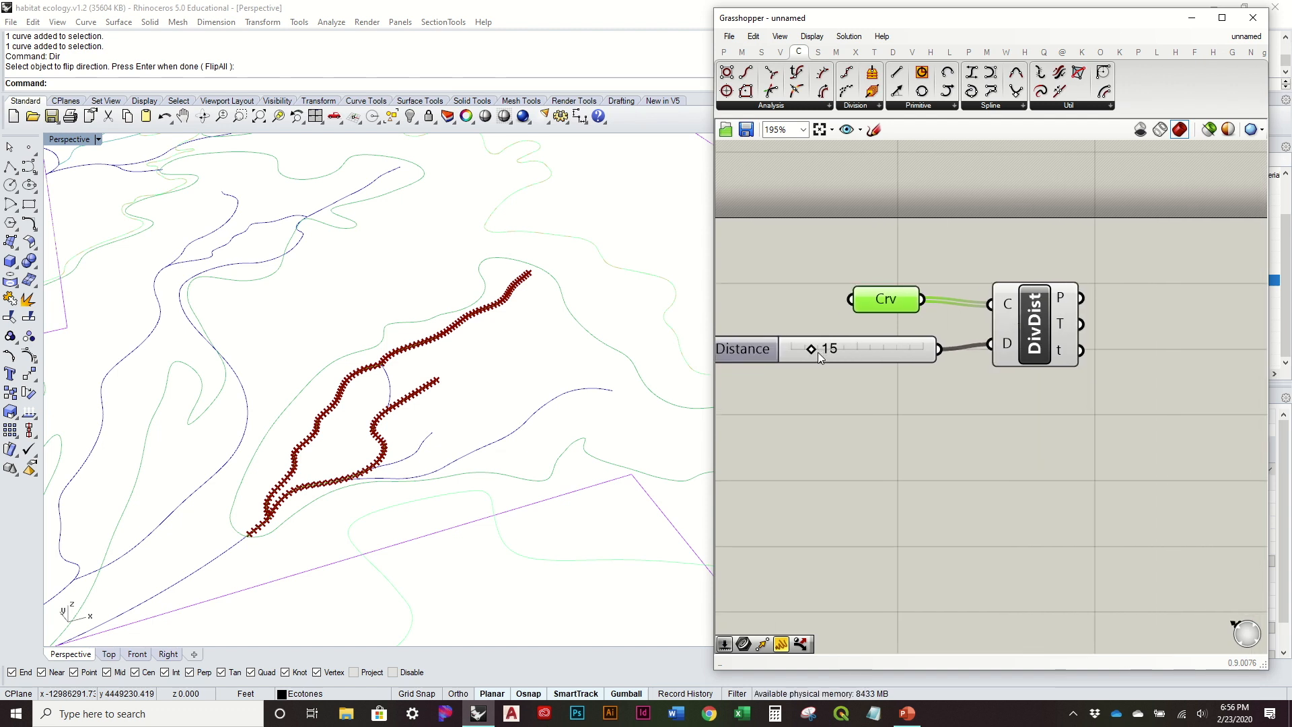
Try Distance slider values of 3 and 6 and check the number of division points in the P output.
left_click_drag(812, 353, 794, 364)
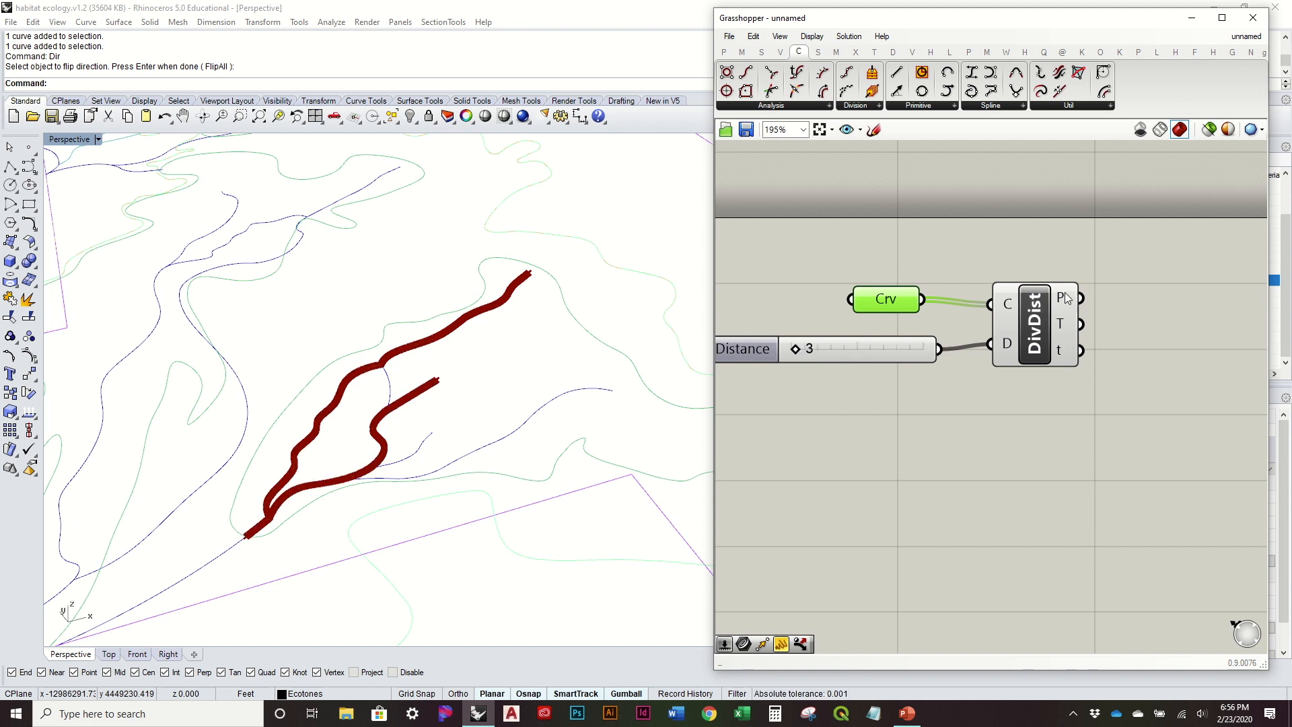
mouse_move(1065, 292)
left_click_drag(798, 351, 799, 351)
mouse_move(1062, 298)
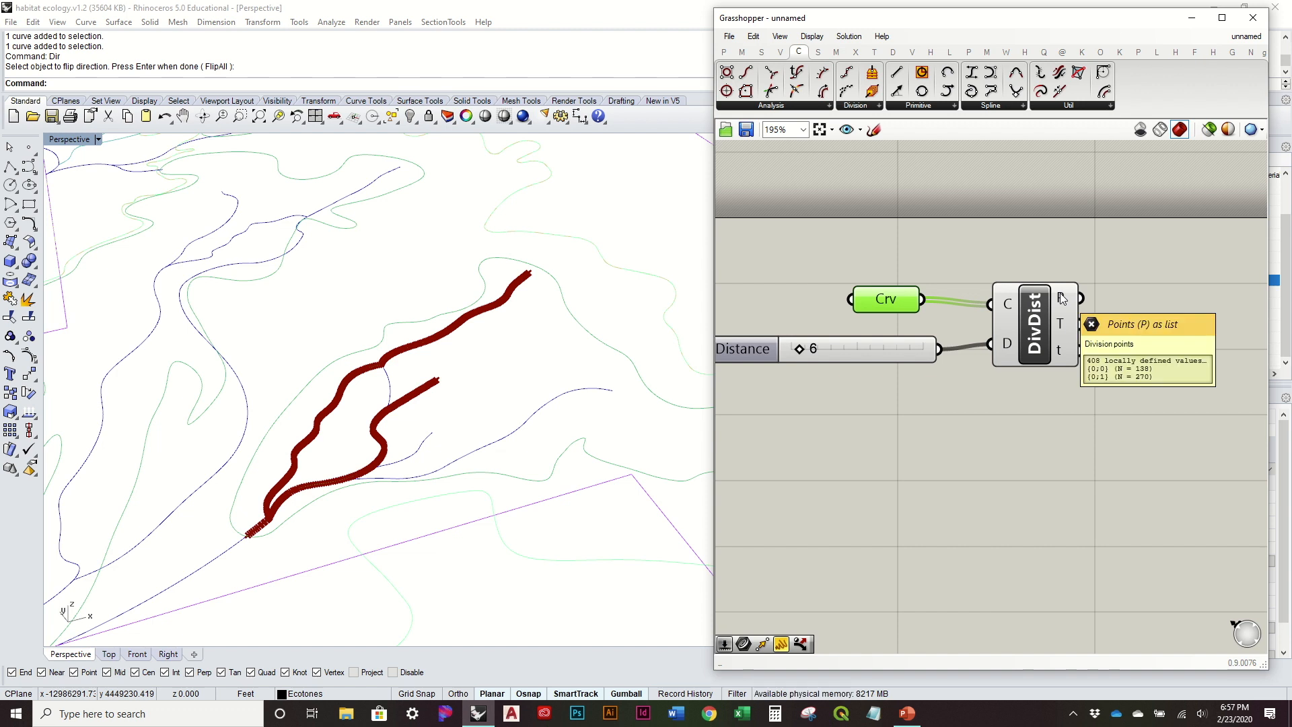
Set the Distance slider to exactly 5 and check the P output's point list.
double_click(849, 351)
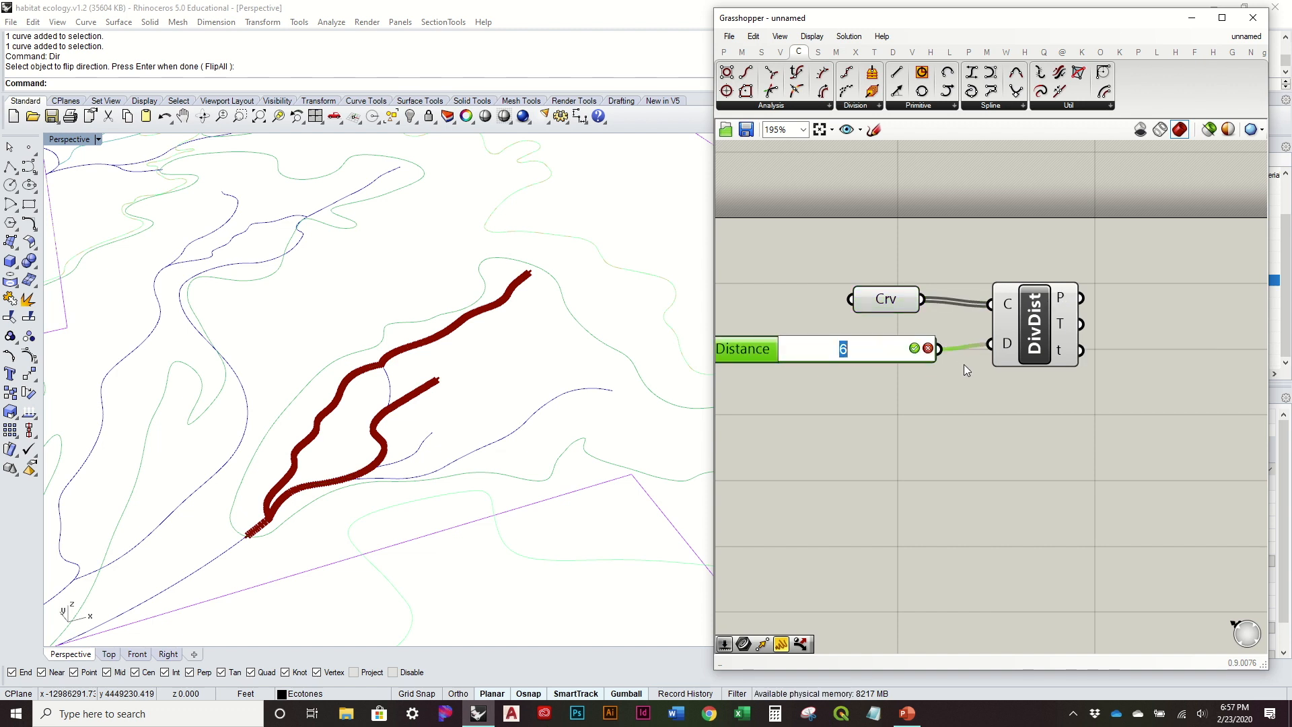
type("5")
key("Return")
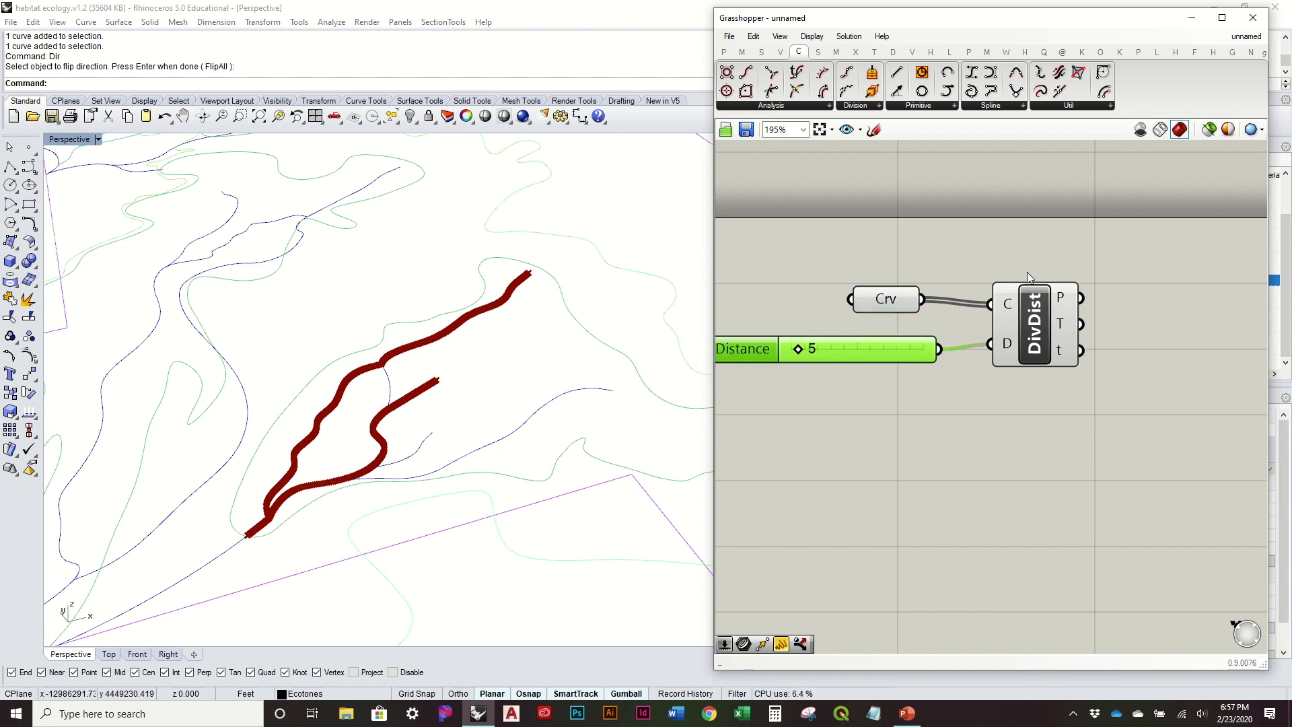
mouse_move(1068, 303)
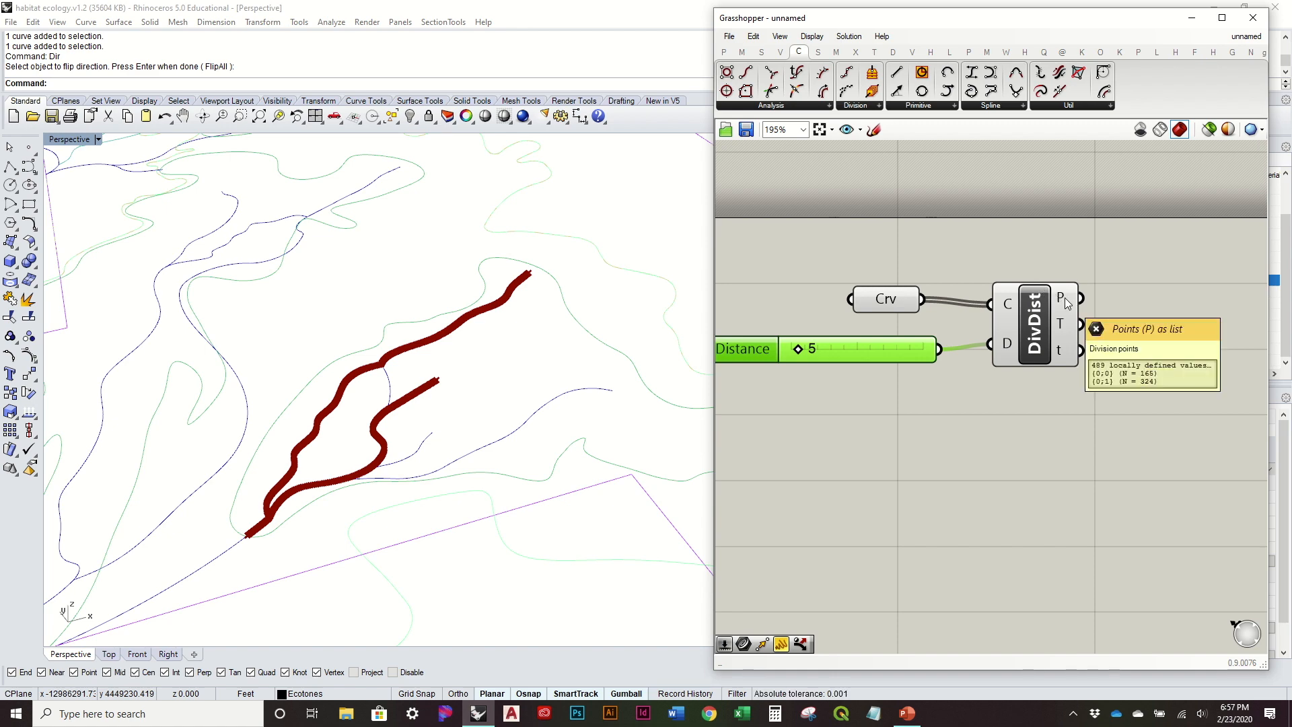
Line up the Curve parameter and the Distance slider with the C and D inputs so their wires run straight.
left_click_drag(904, 303, 918, 309)
left_click(925, 410)
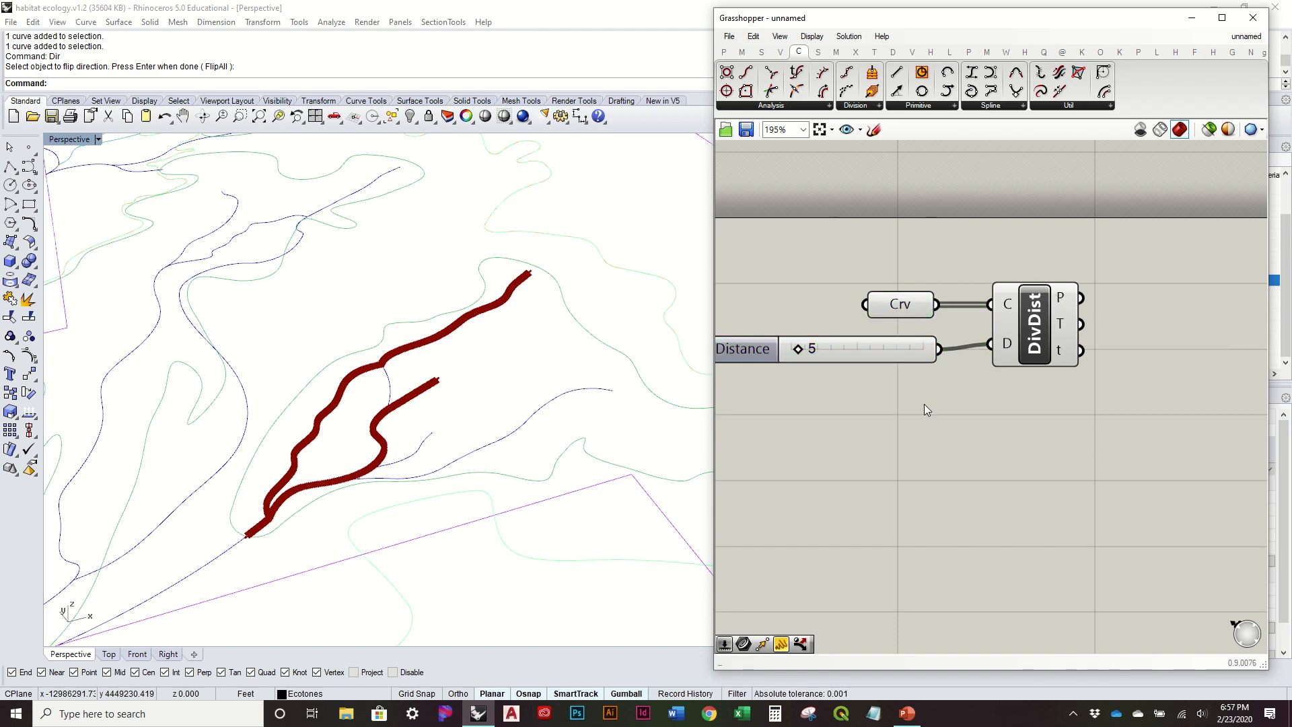
scroll(418, 341, "up", 7)
scroll(418, 340, "down", 5)
right_click_drag(416, 370, 397, 341)
mouse_move(1055, 393)
right_mouse_down()
mouse_move(833, 451)
mouse_move(1033, 394)
right_mouse_up()
left_click_drag(827, 392, 841, 378)
right_click_drag(981, 354, 923, 394)
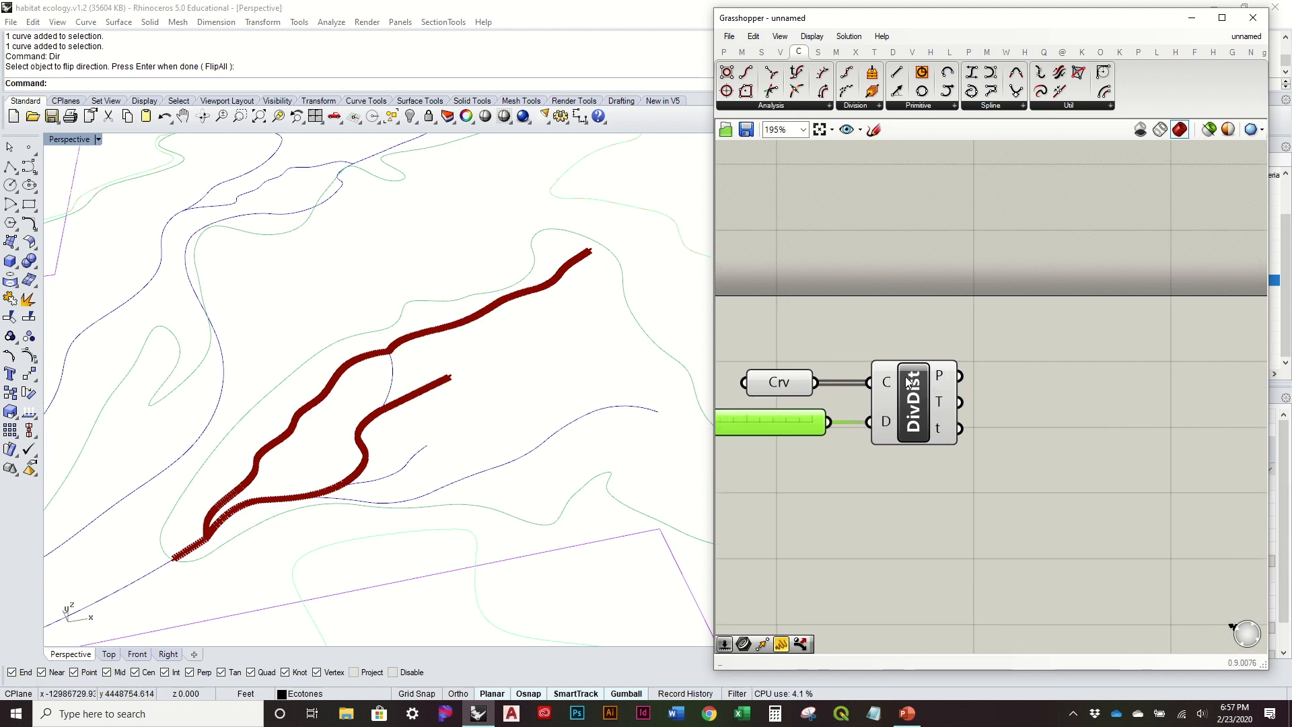
Turn off the preview of the Divide Distance component to hide its points in the viewport.
left_click(920, 378)
right_click(927, 399)
left_click(946, 415)
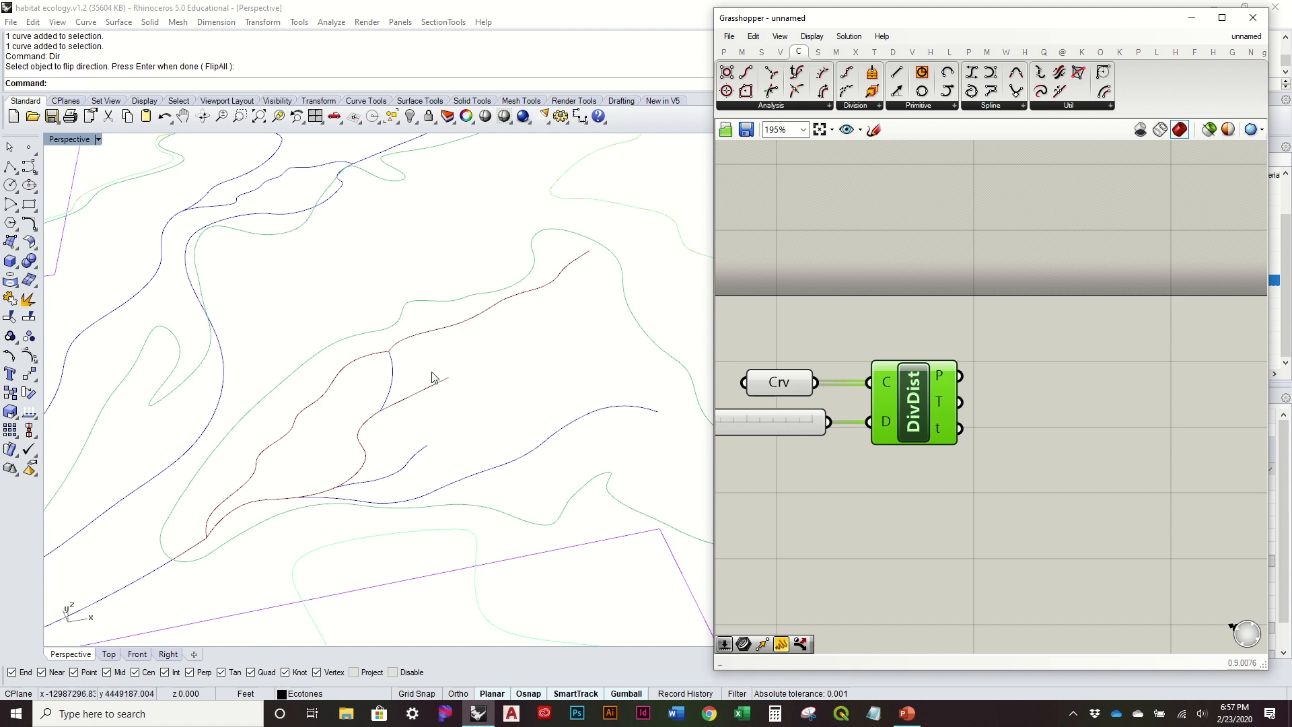
left_click(942, 456)
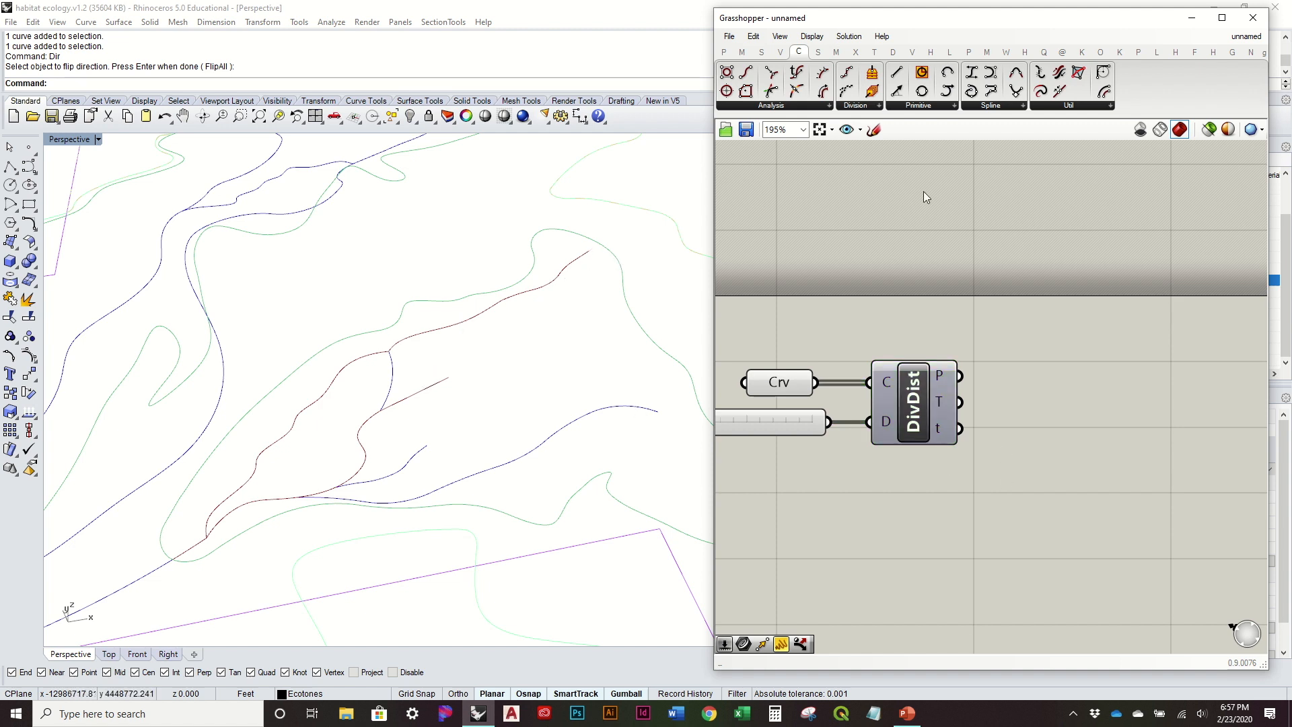
Add a List Item component beside Divide Distance and connect the P output to its L input.
left_click(764, 52)
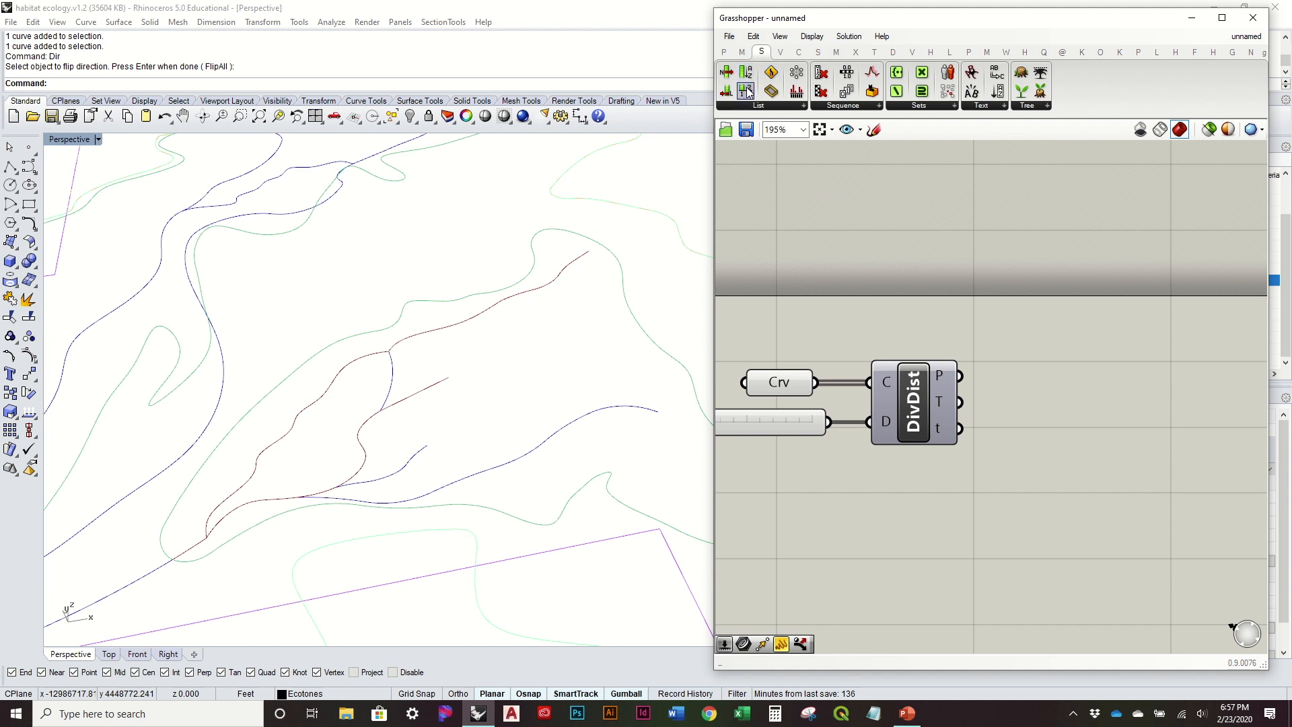
left_click_drag(727, 72, 1114, 398)
left_click_drag(987, 374, 1161, 402)
left_click(1044, 470)
right_click_drag(1004, 469, 909, 437)
left_click(1097, 381)
left_click_drag(1097, 381, 1100, 381)
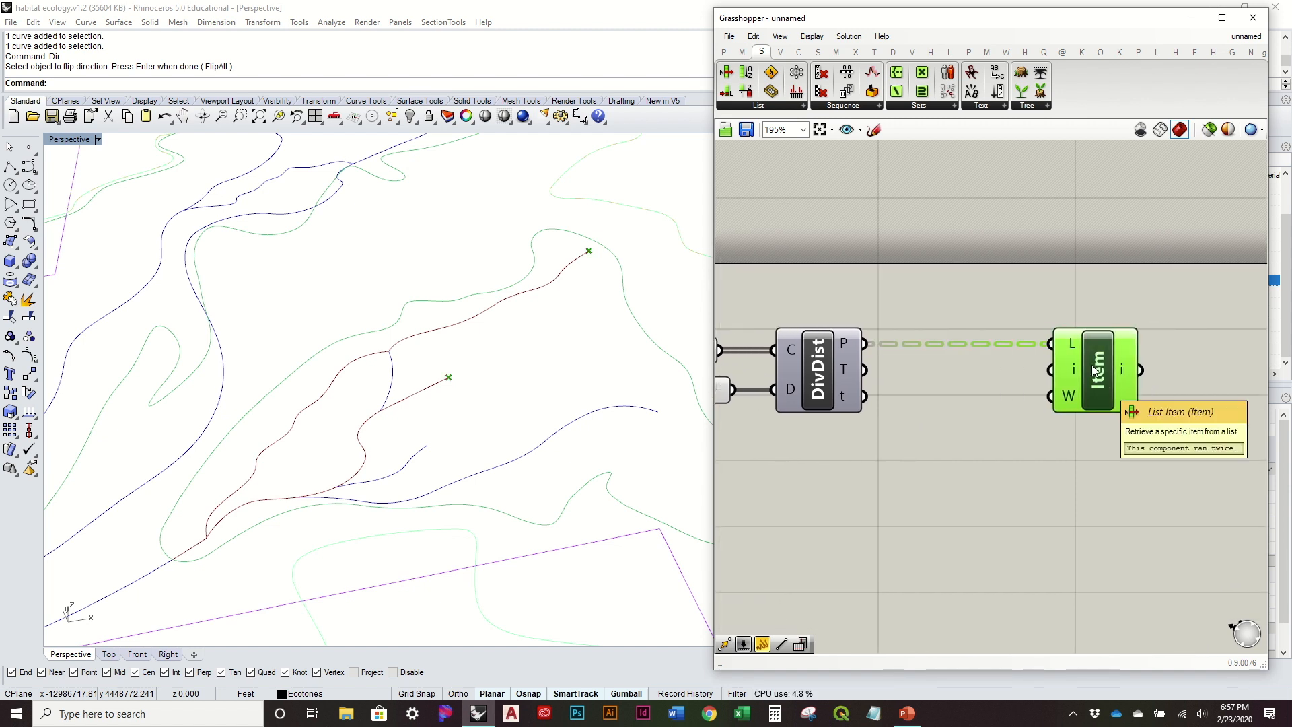
Create a number slider with a minimum of 0 and connect it to the i input of List Item.
double_click(879, 469)
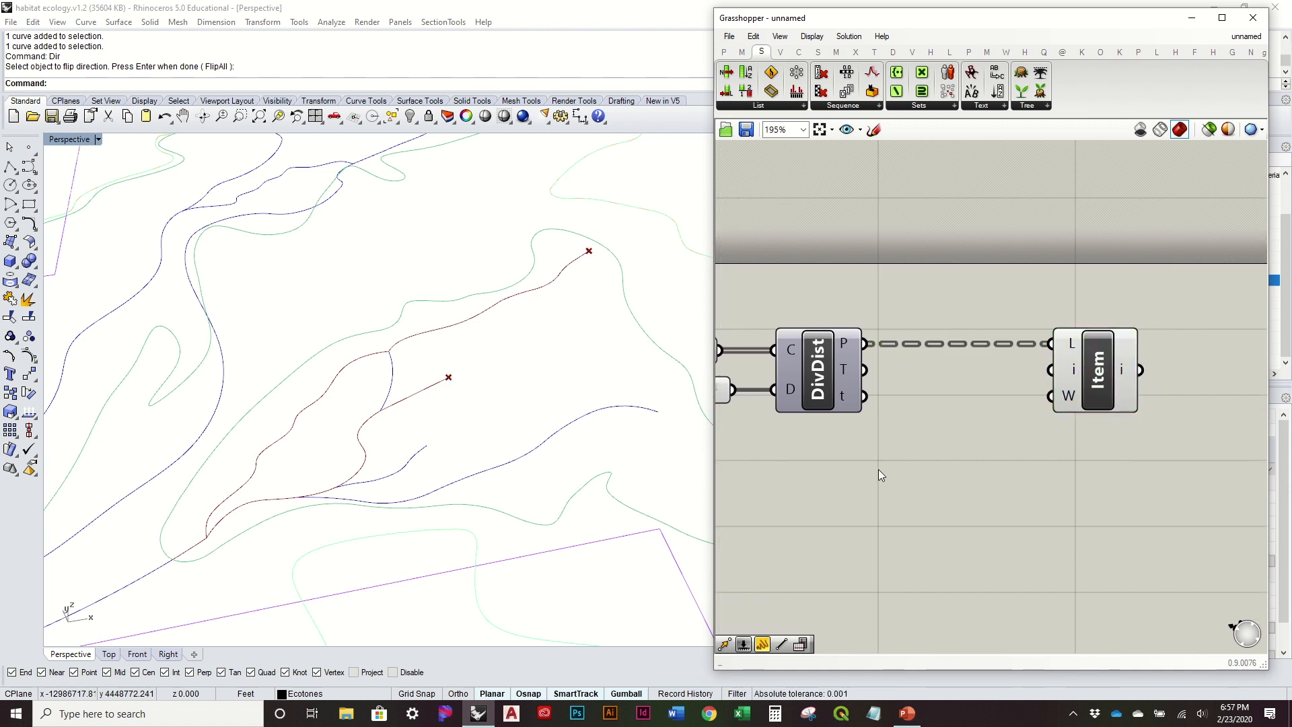
left_click(1064, 522)
mouse_move(842, 344)
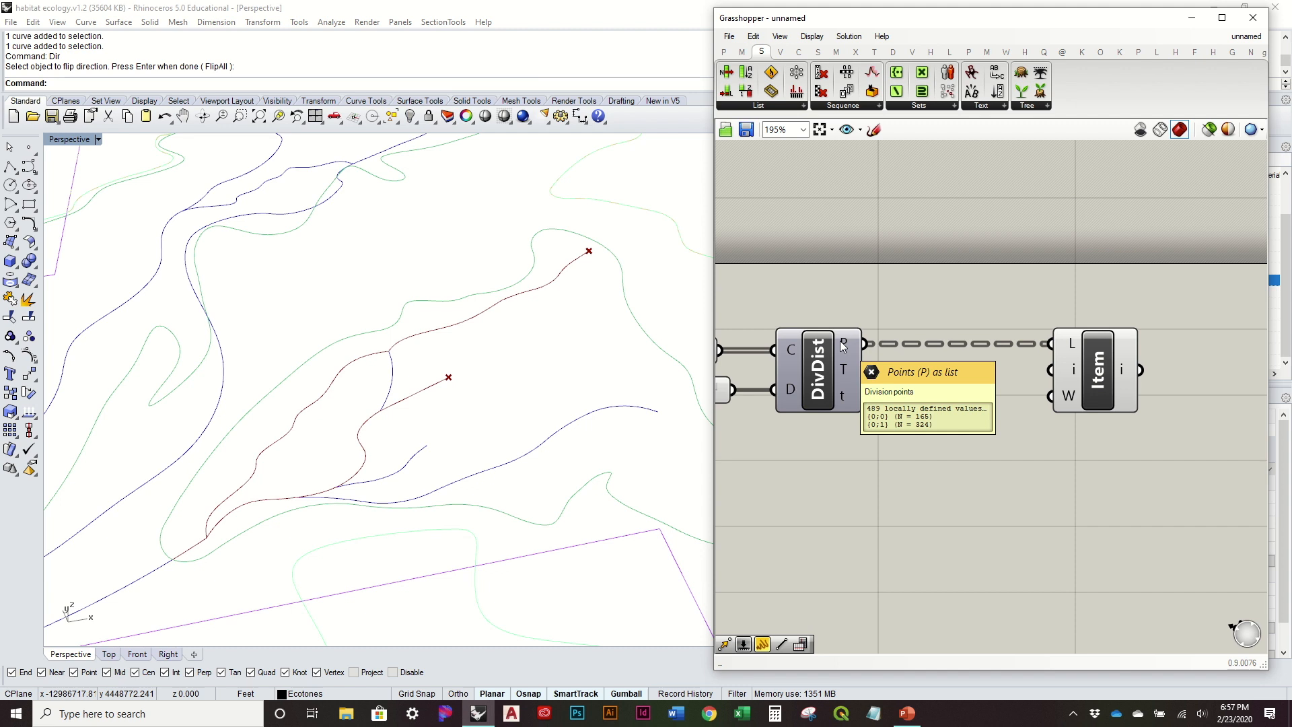
double_click(862, 455)
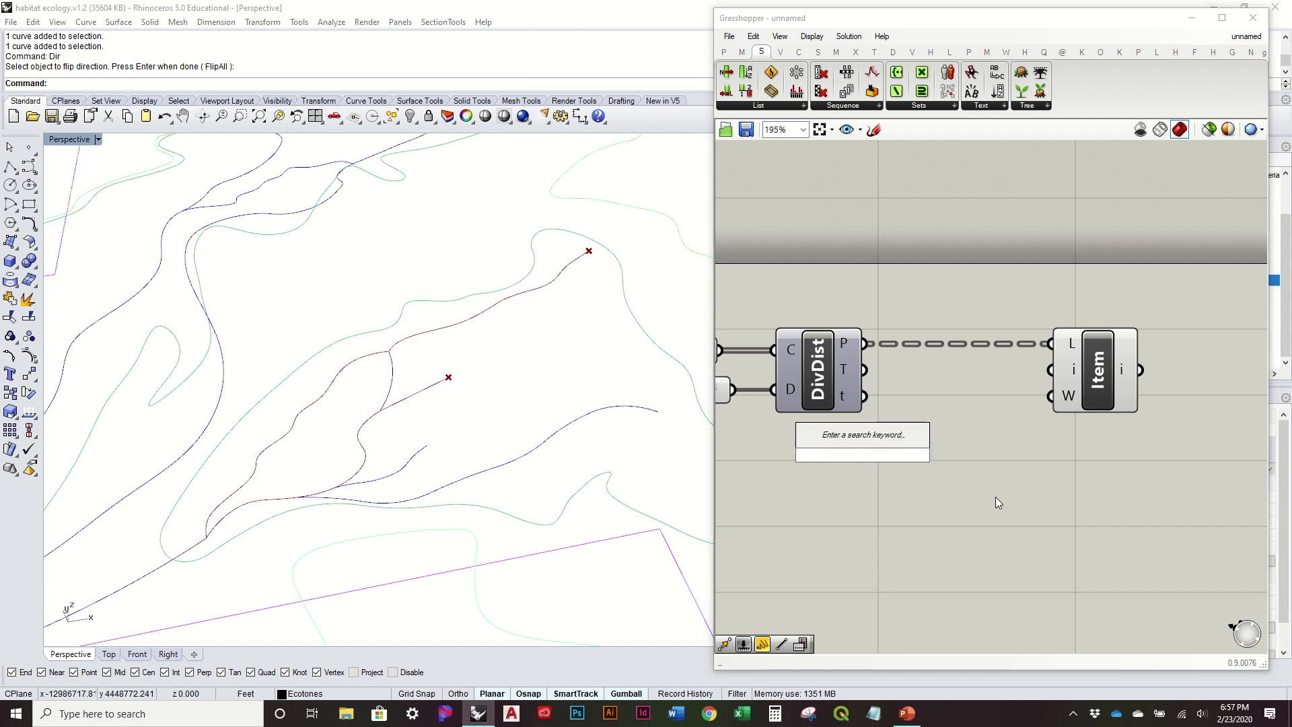
type("0<")
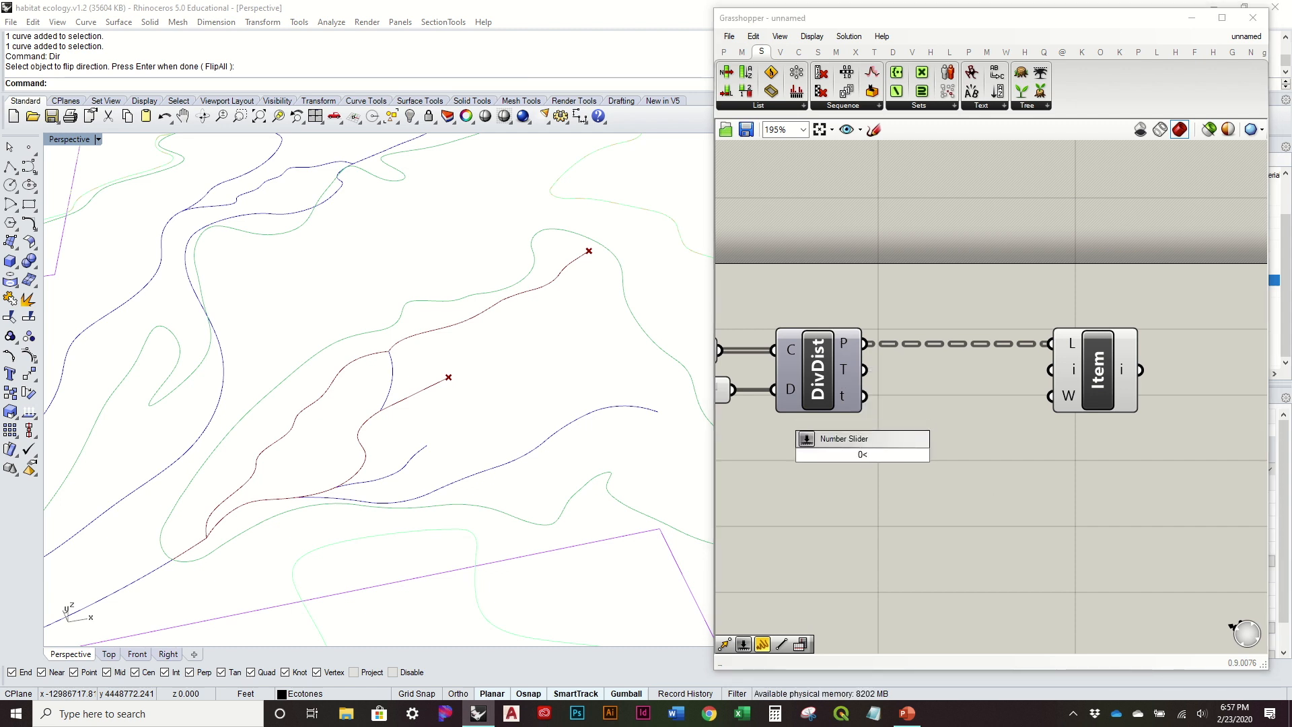
type("3")
type("00")
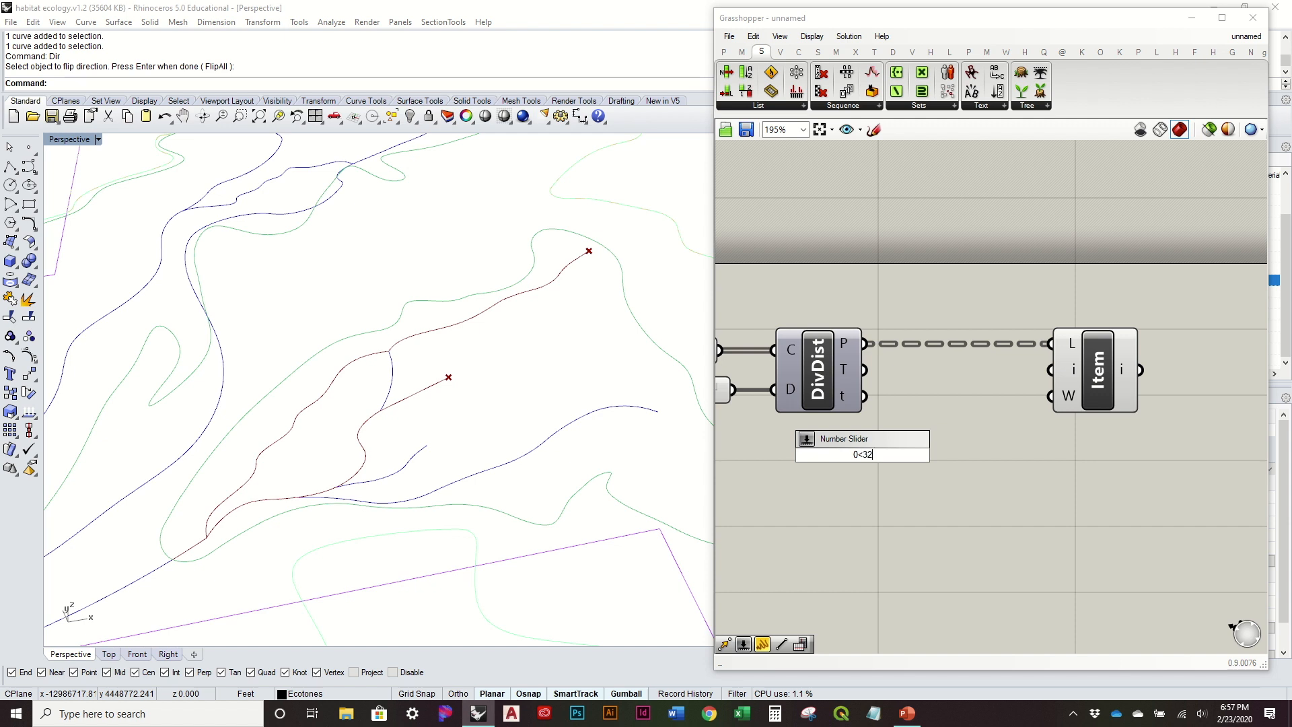
key("Return")
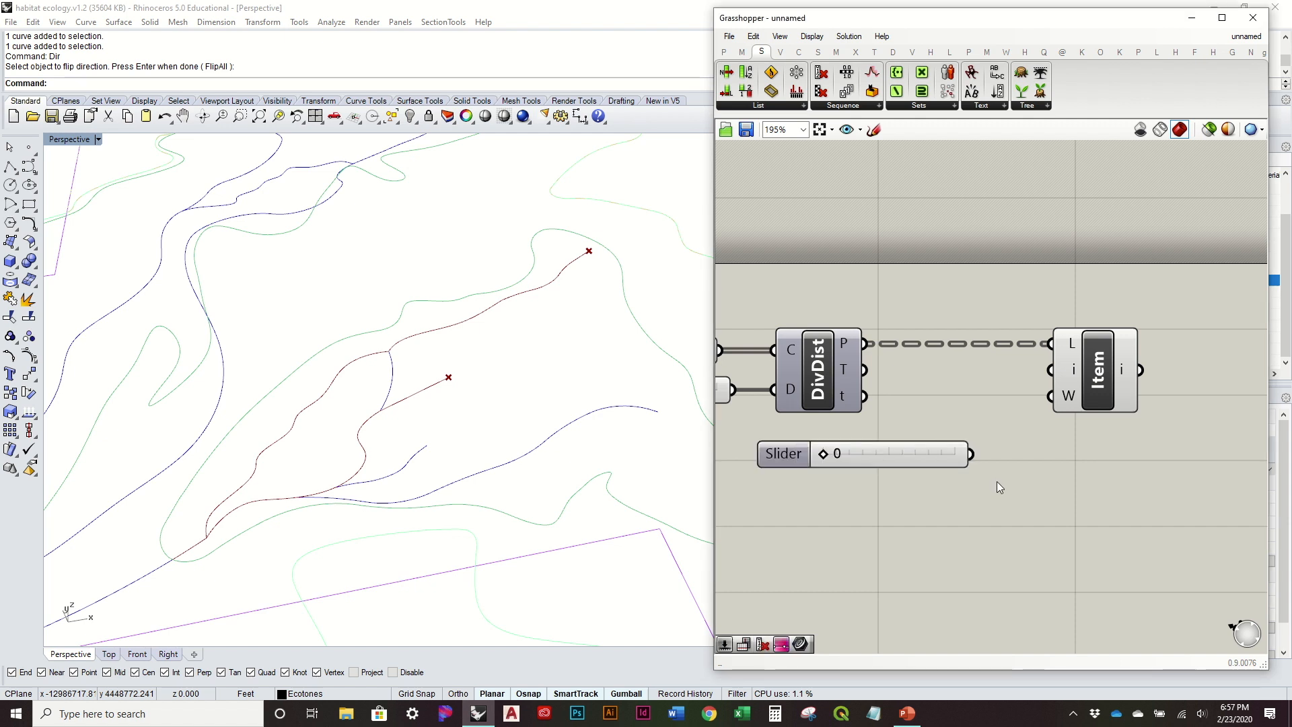
left_click_drag(825, 457, 907, 475)
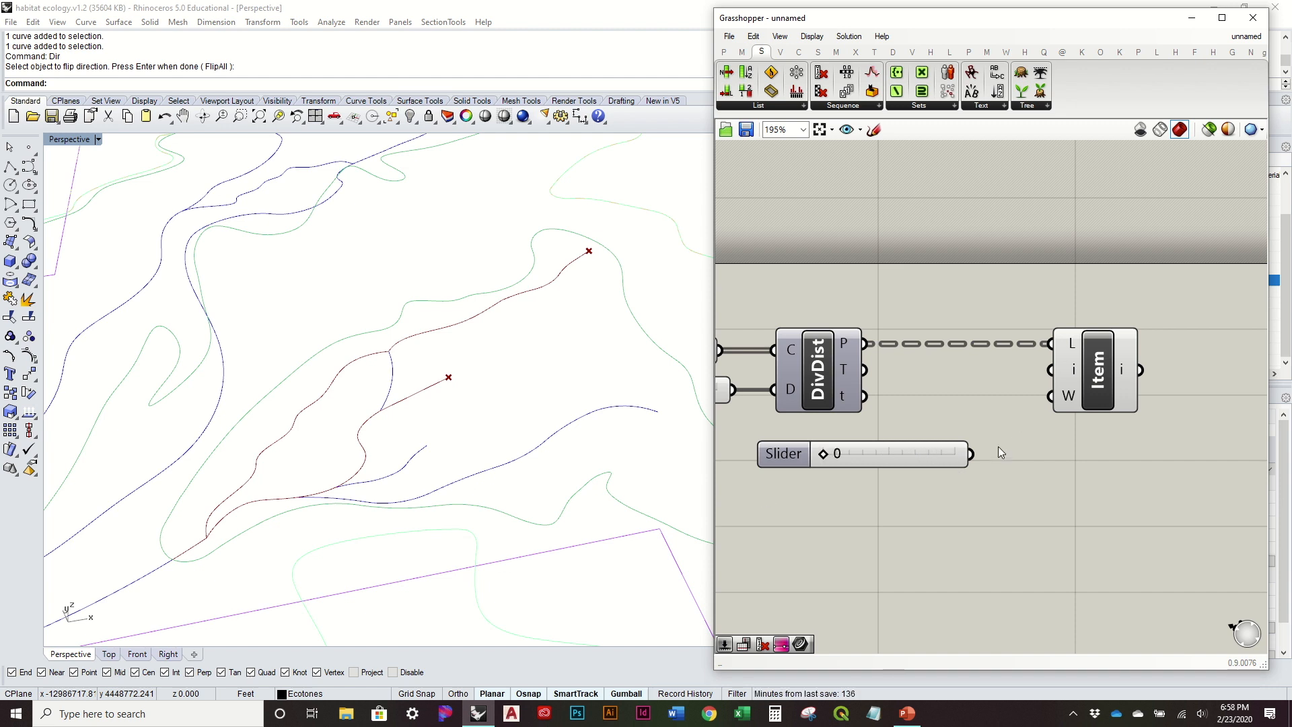
left_click_drag(971, 454, 1051, 369)
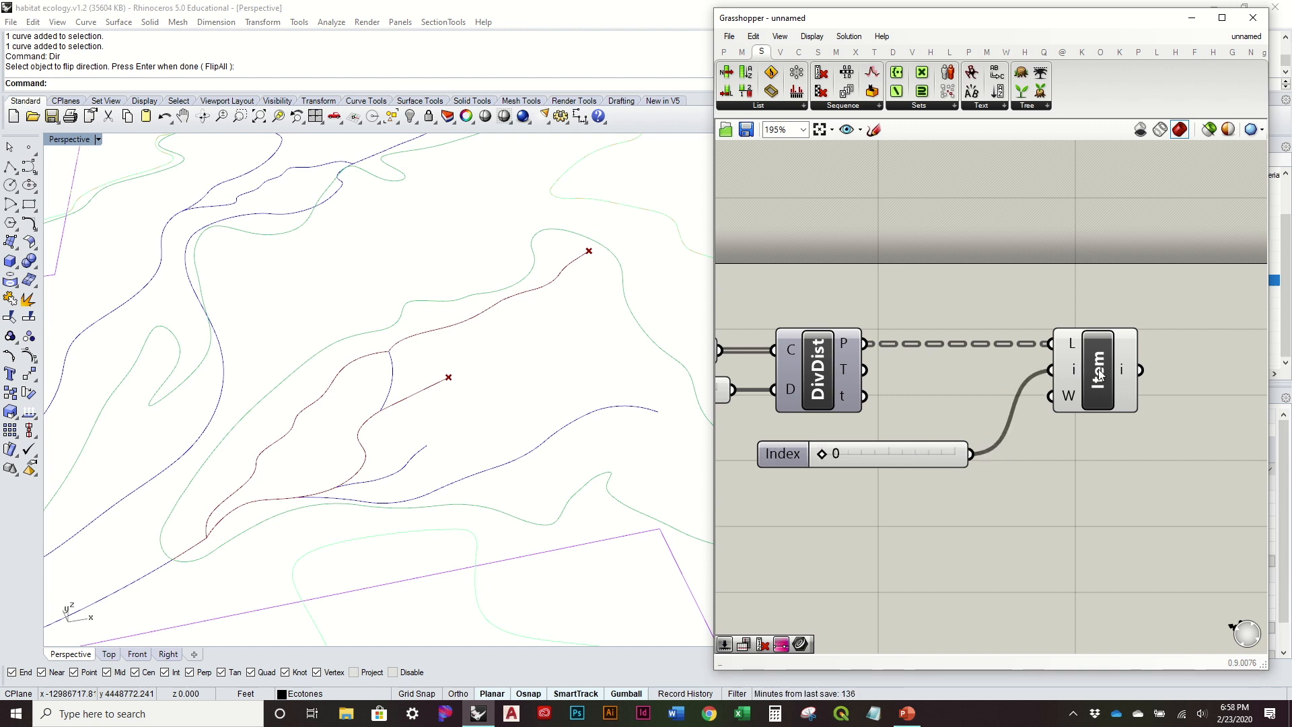
Try the Index slider at 185 and 116 to preview the list points picked along the curves.
left_click_drag(820, 454, 898, 464)
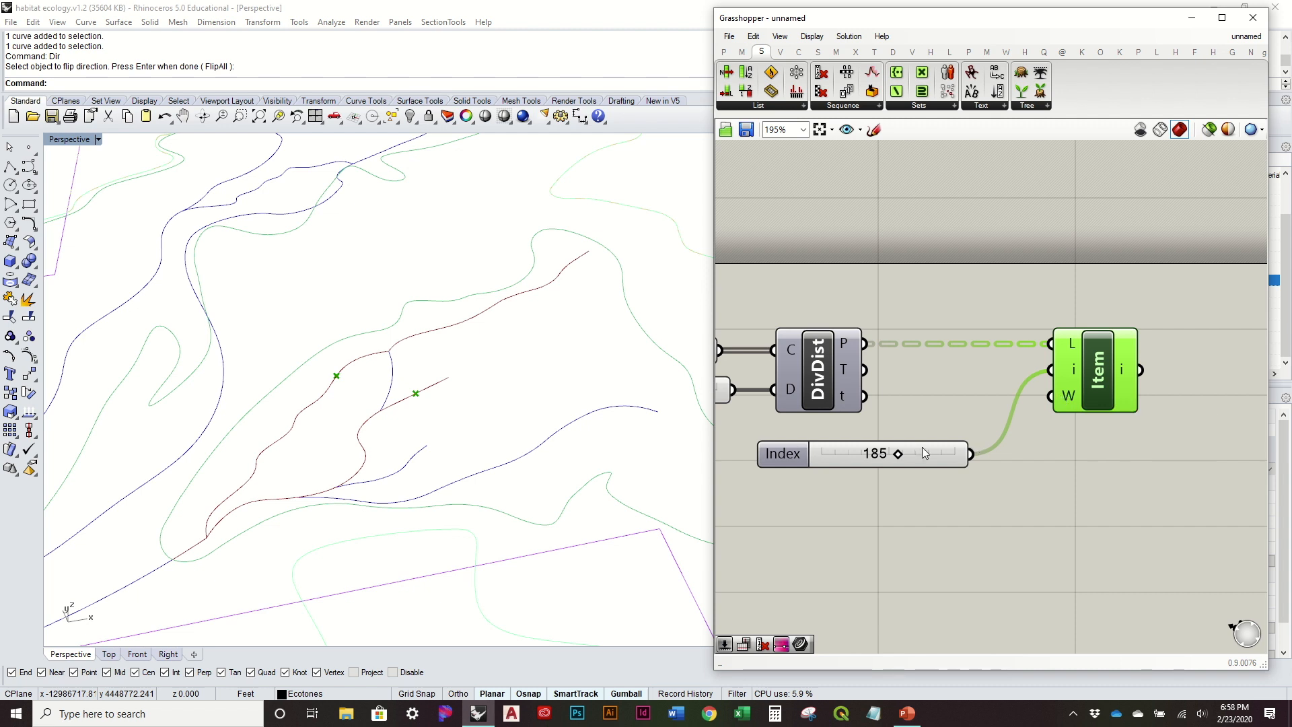
mouse_move(896, 454)
left_mouse_down()
mouse_move(956, 464)
mouse_move(867, 491)
mouse_move(970, 457)
mouse_move(855, 488)
mouse_move(836, 508)
mouse_move(882, 489)
mouse_move(900, 463)
left_mouse_up()
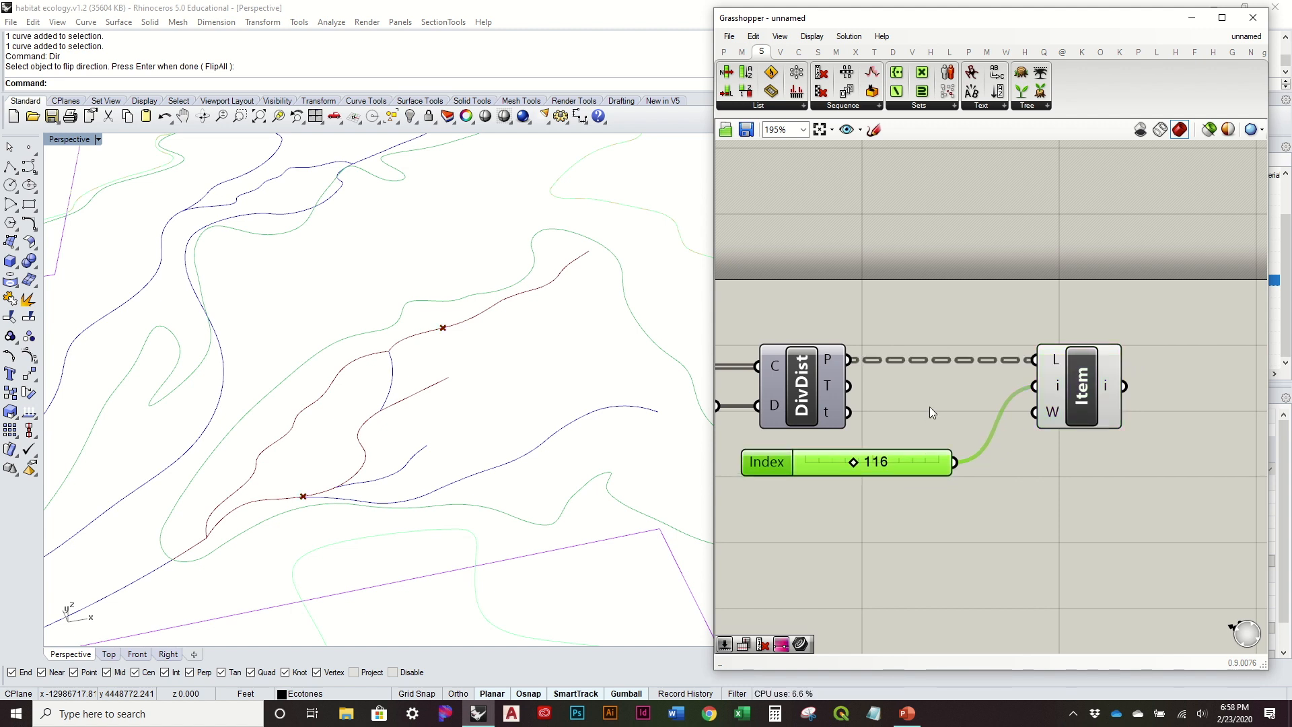
Set the W input of List Item to False and return the Index slider to 0.
right_click(1052, 413)
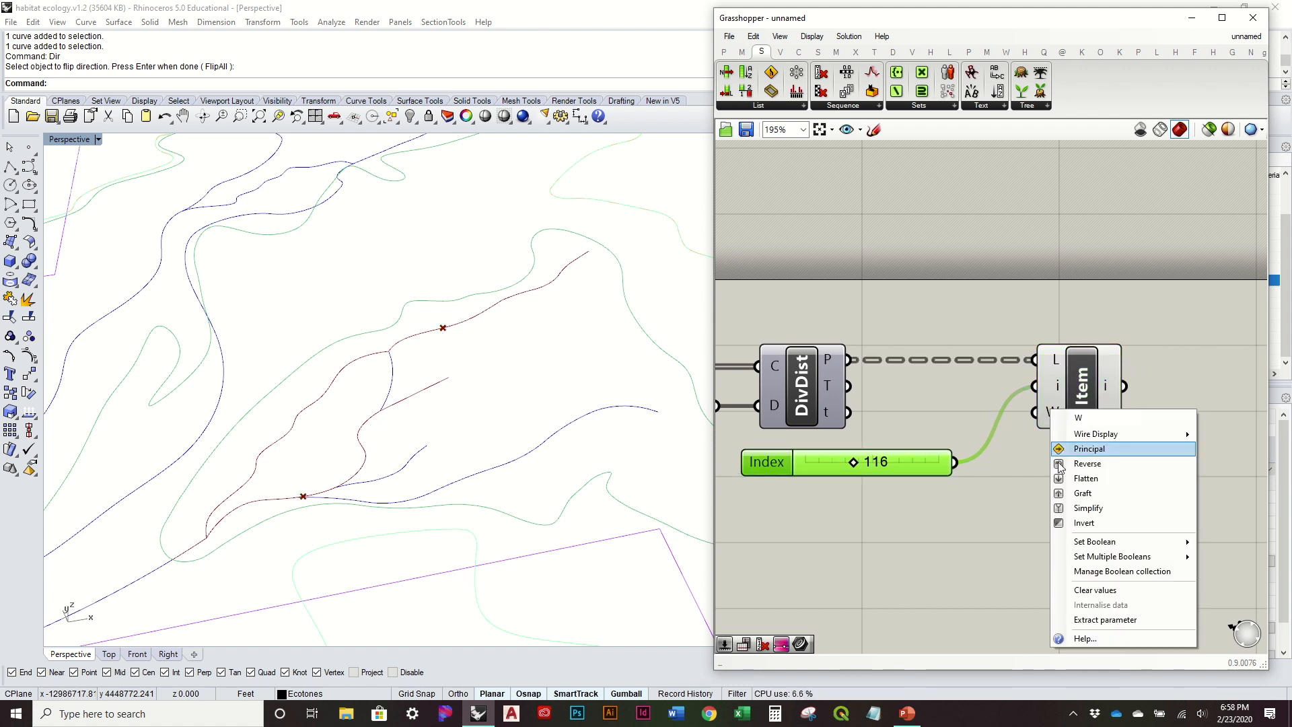
mouse_move(1114, 544)
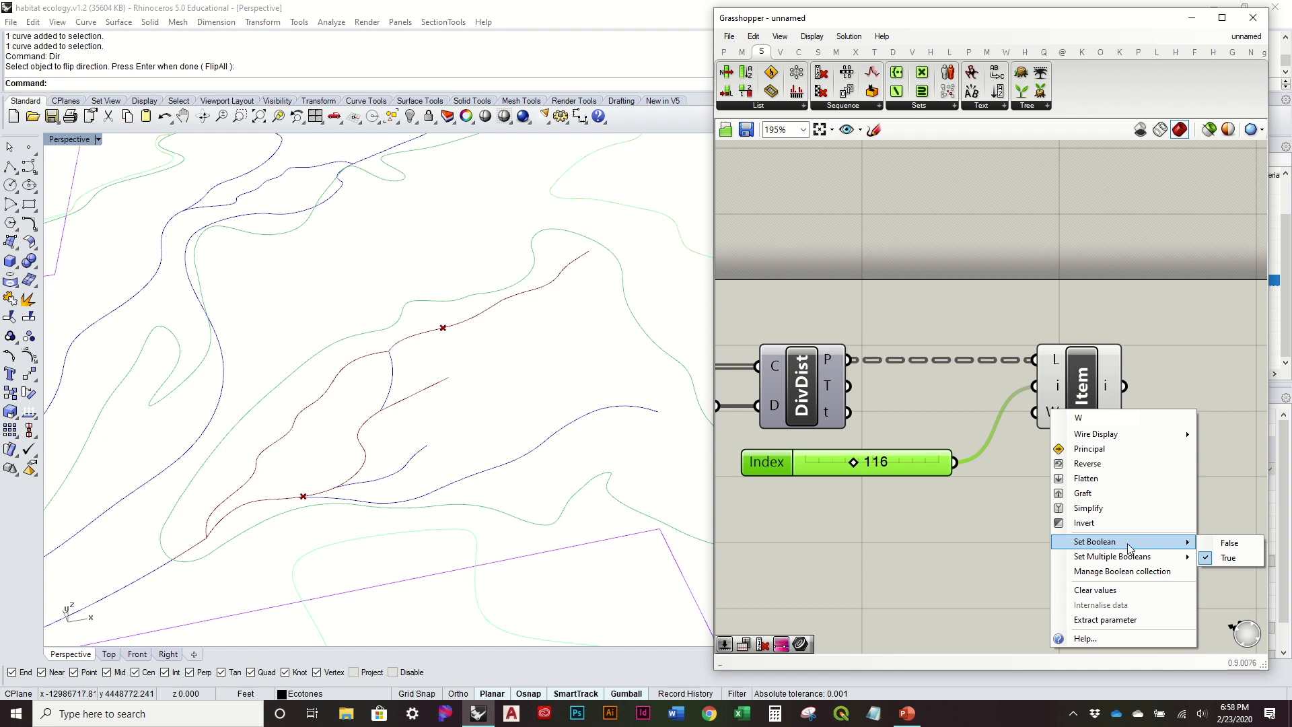
left_click(1221, 542)
left_click_drag(854, 463, 804, 464)
left_click(999, 474)
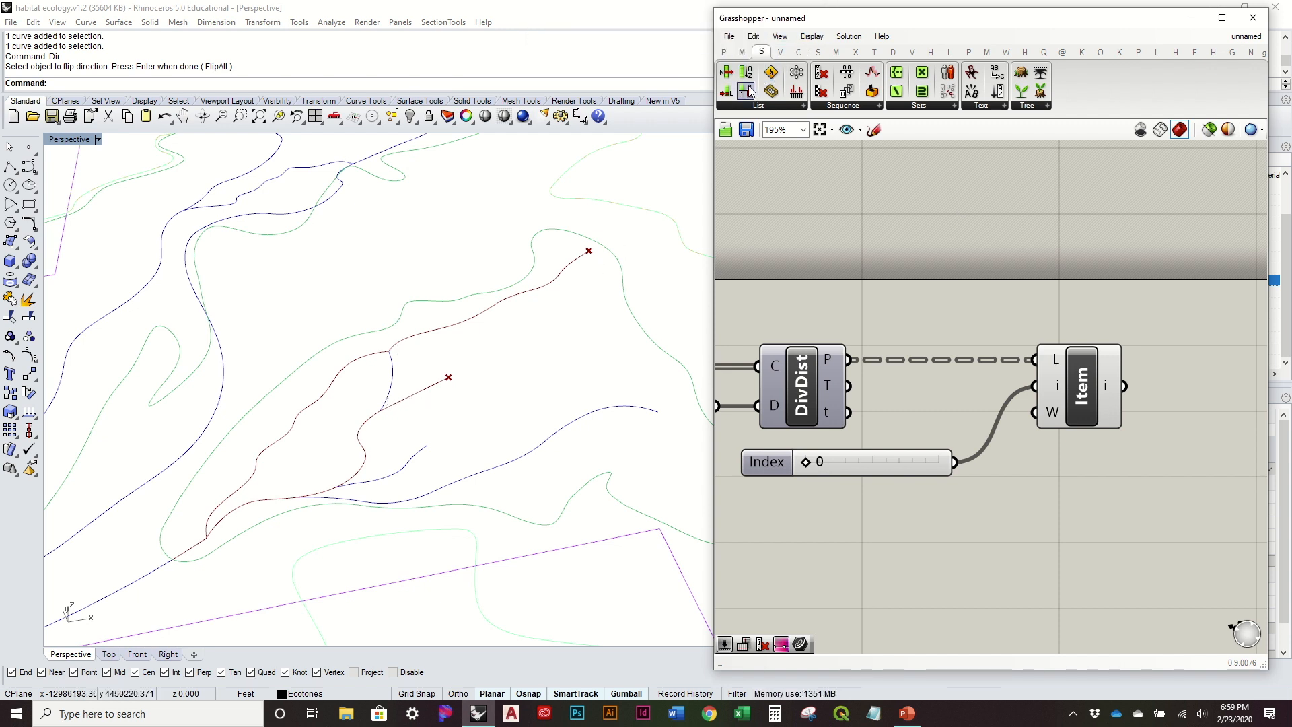
Add a Split List component below List Item and connect the P output of Divide Distance to its L input.
left_click_drag(749, 92, 1118, 540)
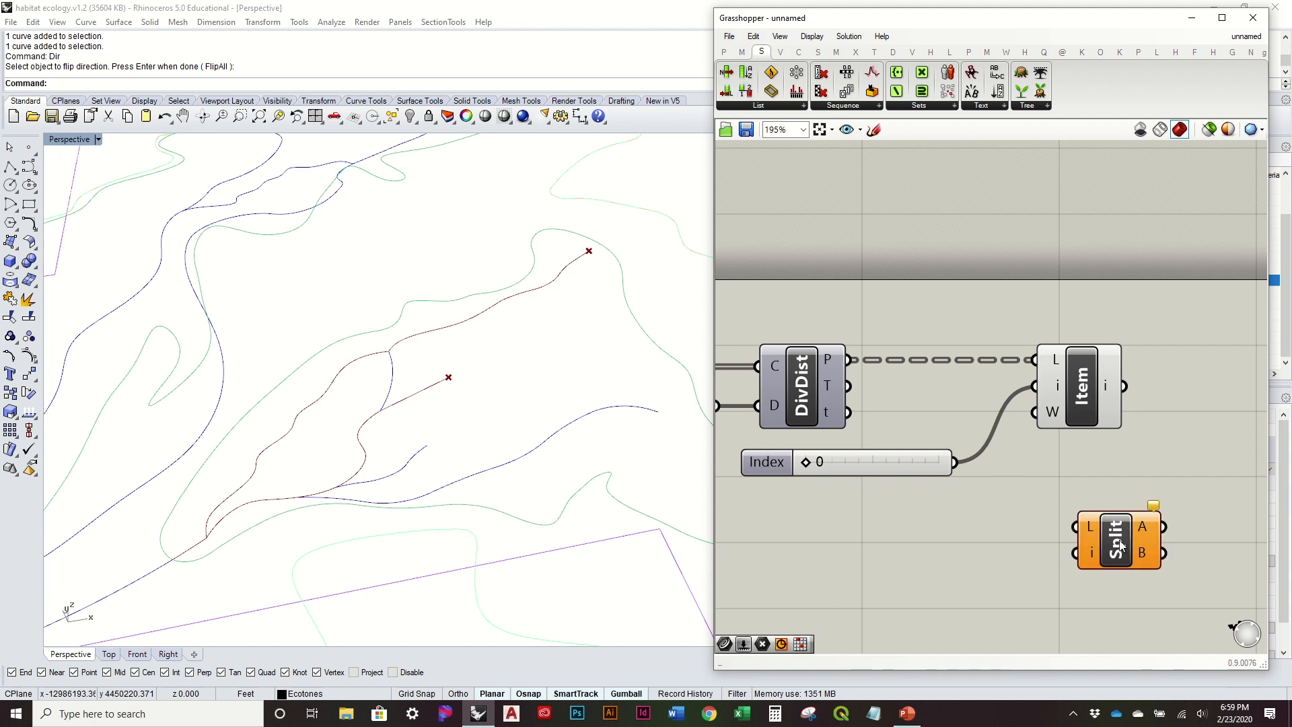
left_click_drag(847, 359, 1075, 526)
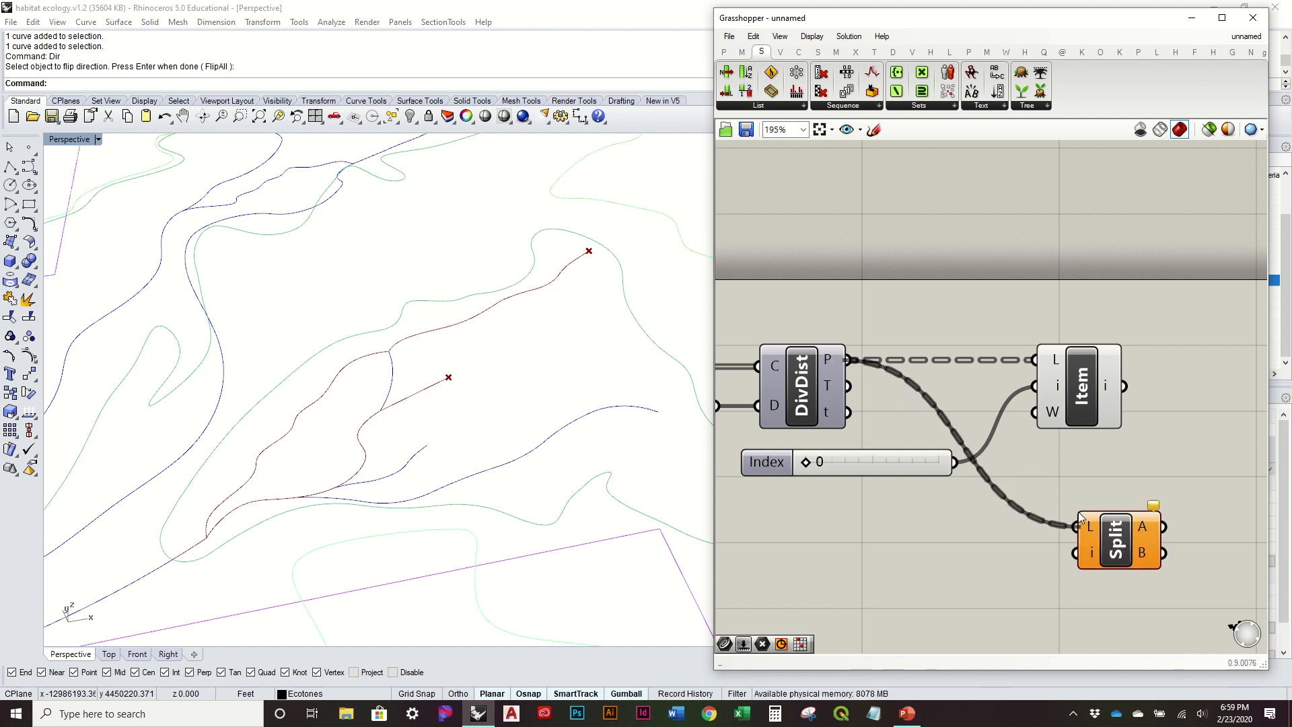
left_click_drag(913, 461, 860, 463)
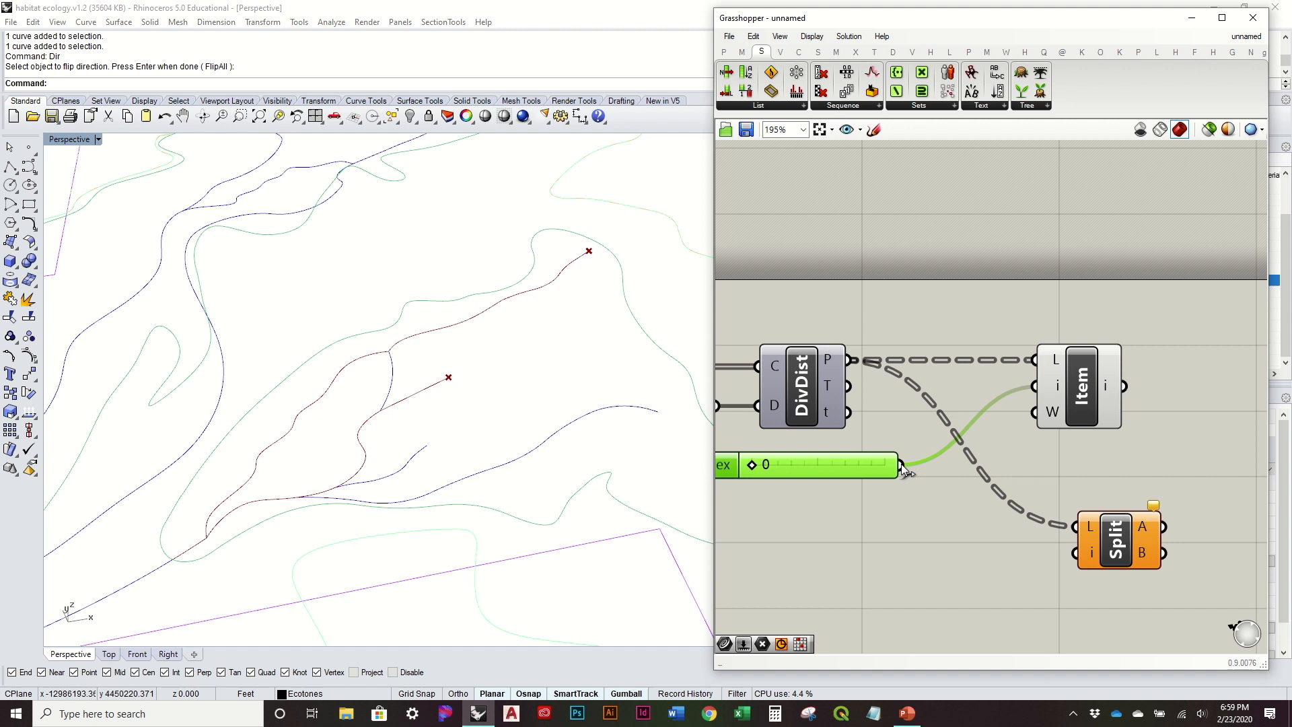
Turn off the List Item preview and connect the Index slider to the i input of Split List.
left_click(1075, 375)
right_click(1076, 377)
left_click(1131, 399)
left_click_drag(900, 465, 1109, 551)
right_click_drag(1109, 551, 952, 524)
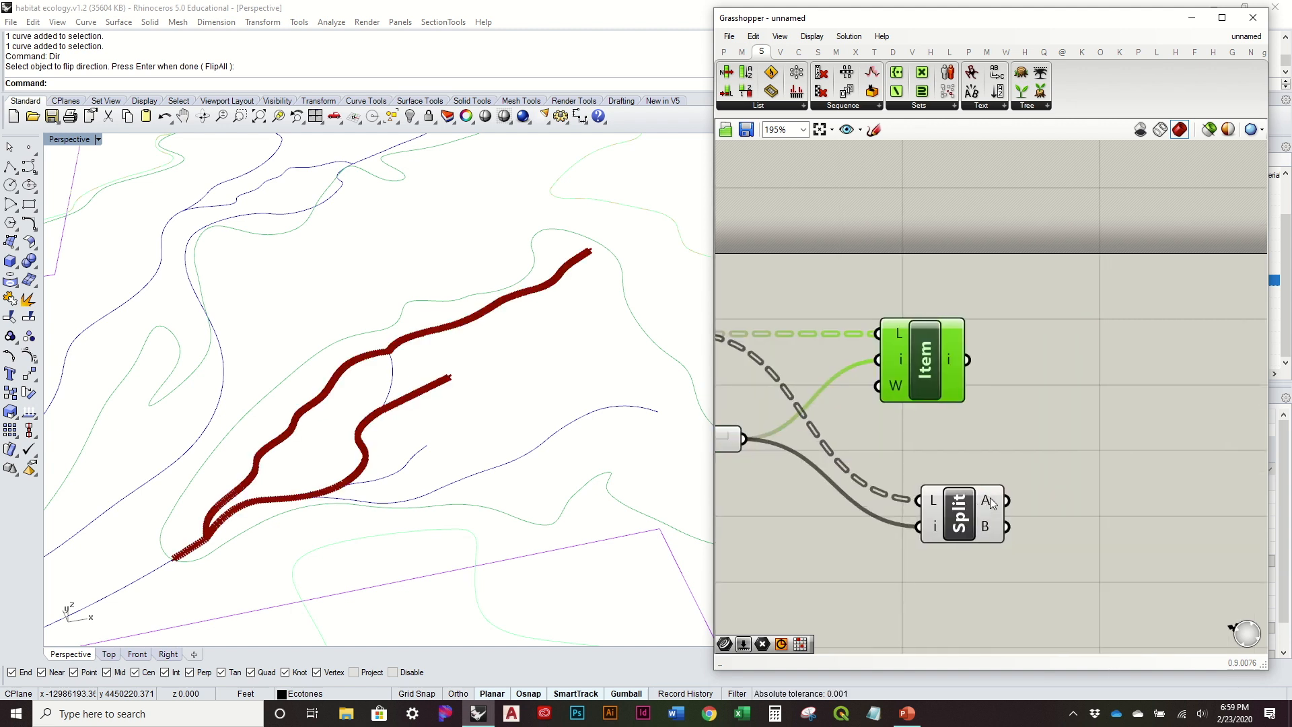
Add a Point parameter fed by Split List's A output and turn off the preview of Split List.
left_click(724, 51)
left_click_drag(727, 72, 1081, 491)
left_click(972, 509)
right_click(969, 509)
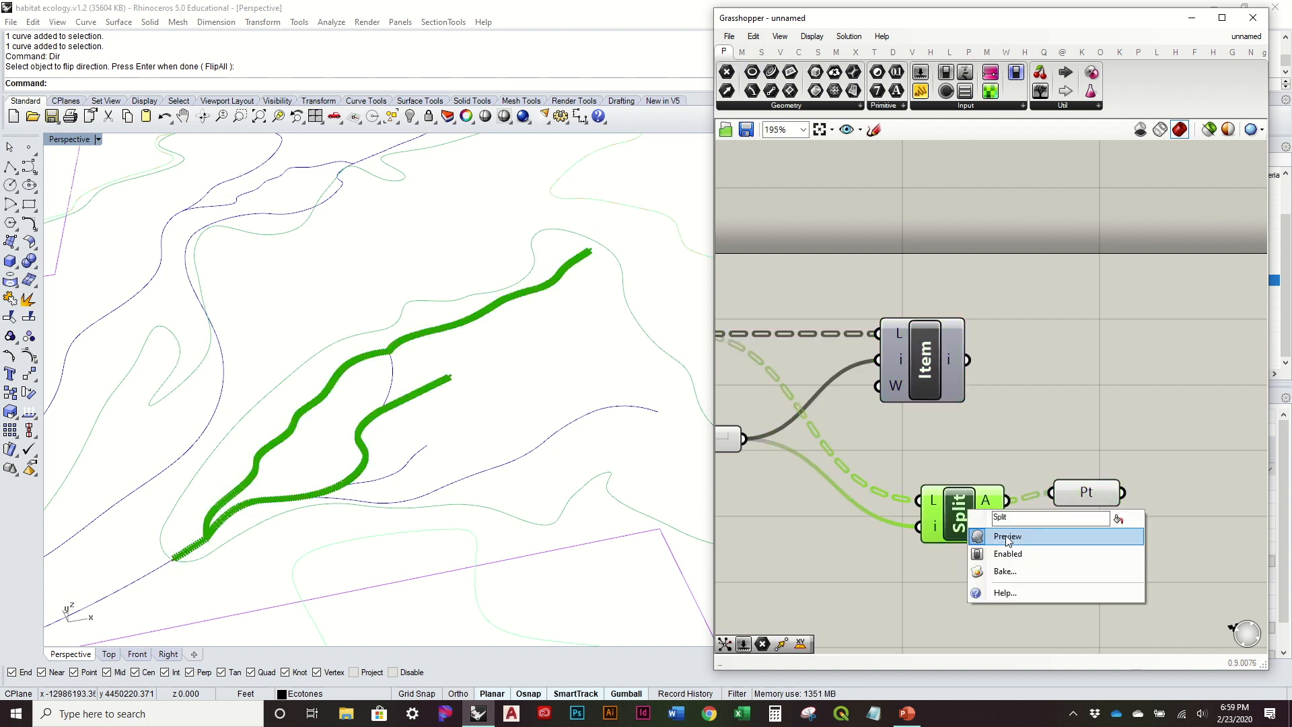
left_click(1027, 532)
left_click(1082, 498)
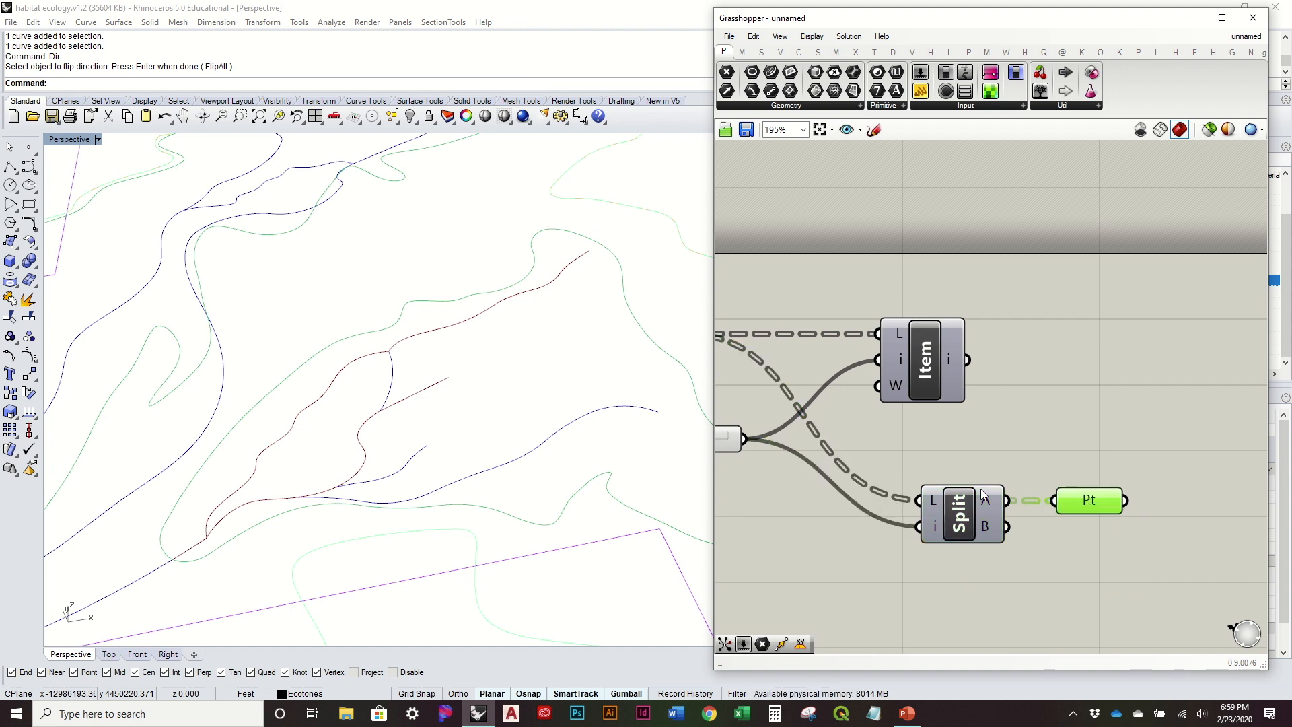
Set the Index slider to 174 to show only the upstream list portion of points along the two curves.
right_click_drag(895, 476, 1042, 466)
scroll(1018, 466, "down", 1)
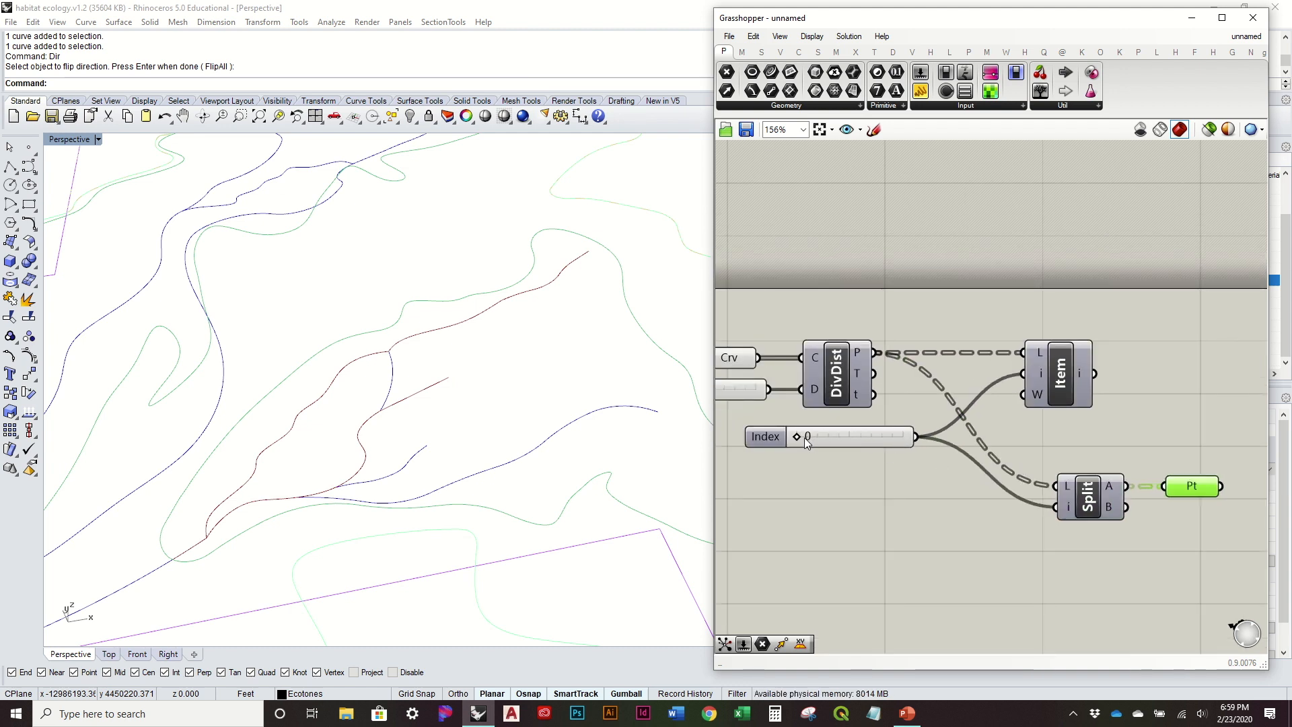
left_click_drag(799, 439, 860, 449)
left_click(931, 538)
right_click_drag(645, 437, 476, 418)
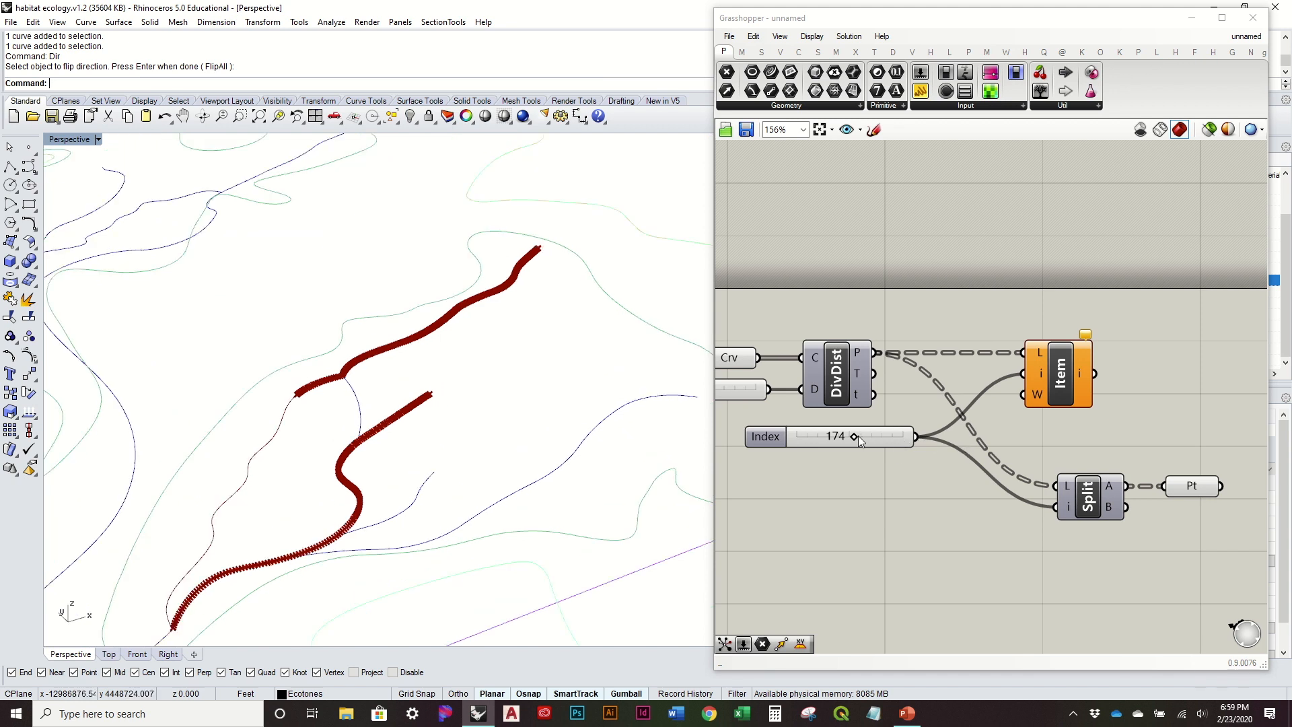
Set the Index slider to 0 and delete the Split List component together with its Point parameter.
left_click_drag(854, 436, 793, 450)
left_click_drag(1184, 552, 1085, 458)
key("Delete")
Turn on the preview of the List Item component.
left_click(1051, 357)
right_click(1053, 356)
left_click(1111, 385)
left_click(1109, 437)
scroll(610, 404, "up", 3)
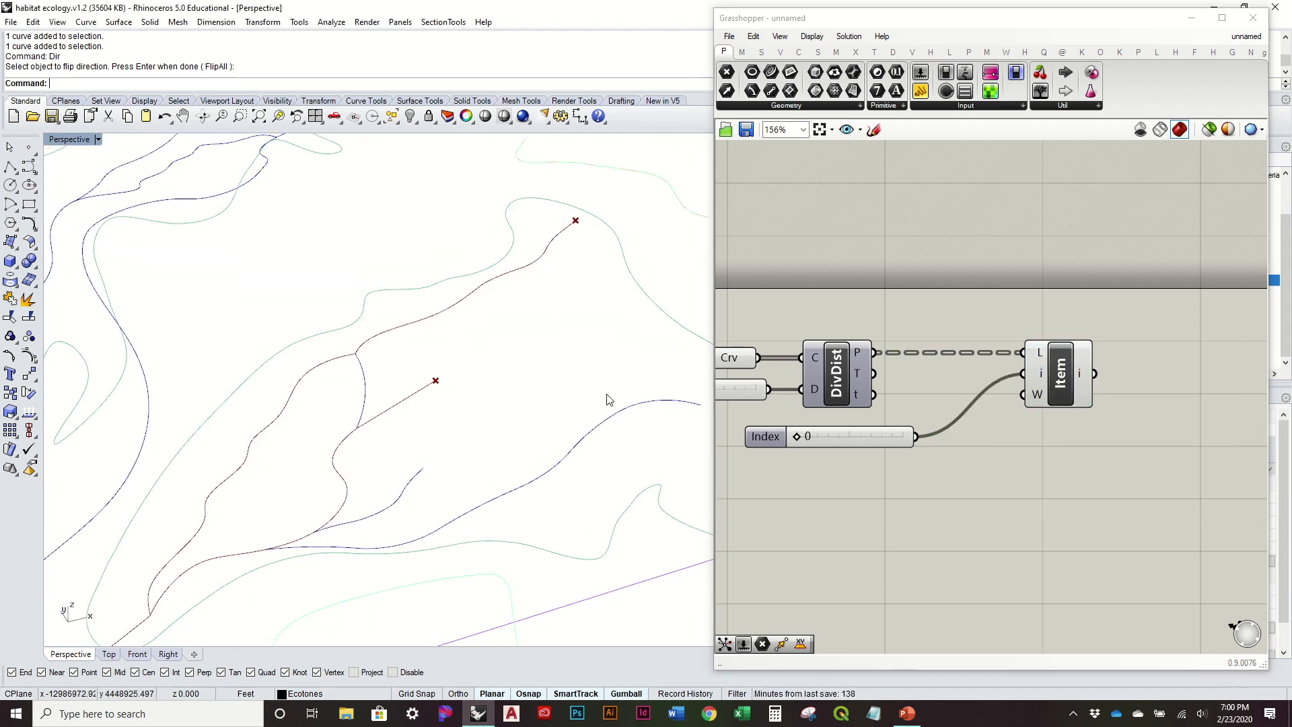
Move the List Item component closer to Divide Distance on the canvas.
scroll(609, 404, "down", 3)
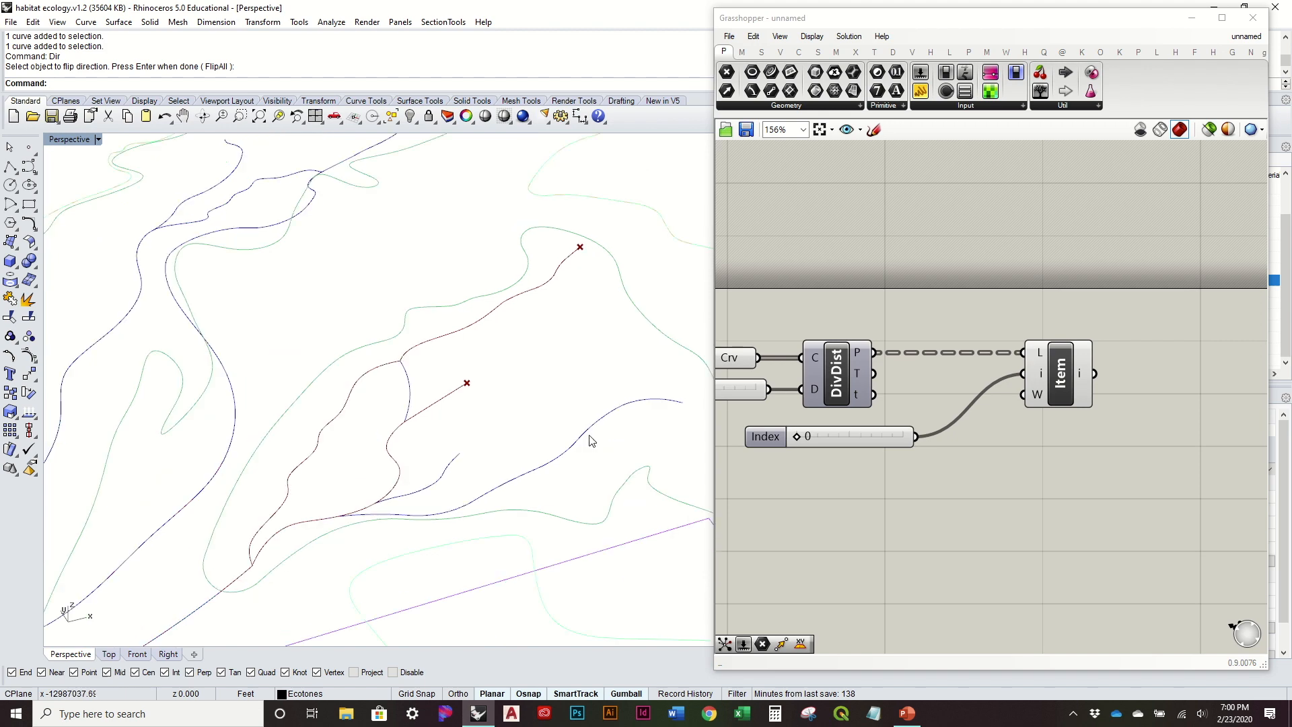
scroll(612, 397, "down", 2)
right_click_drag(615, 388, 603, 387)
left_click_drag(1059, 377, 1028, 377)
left_click(1020, 418)
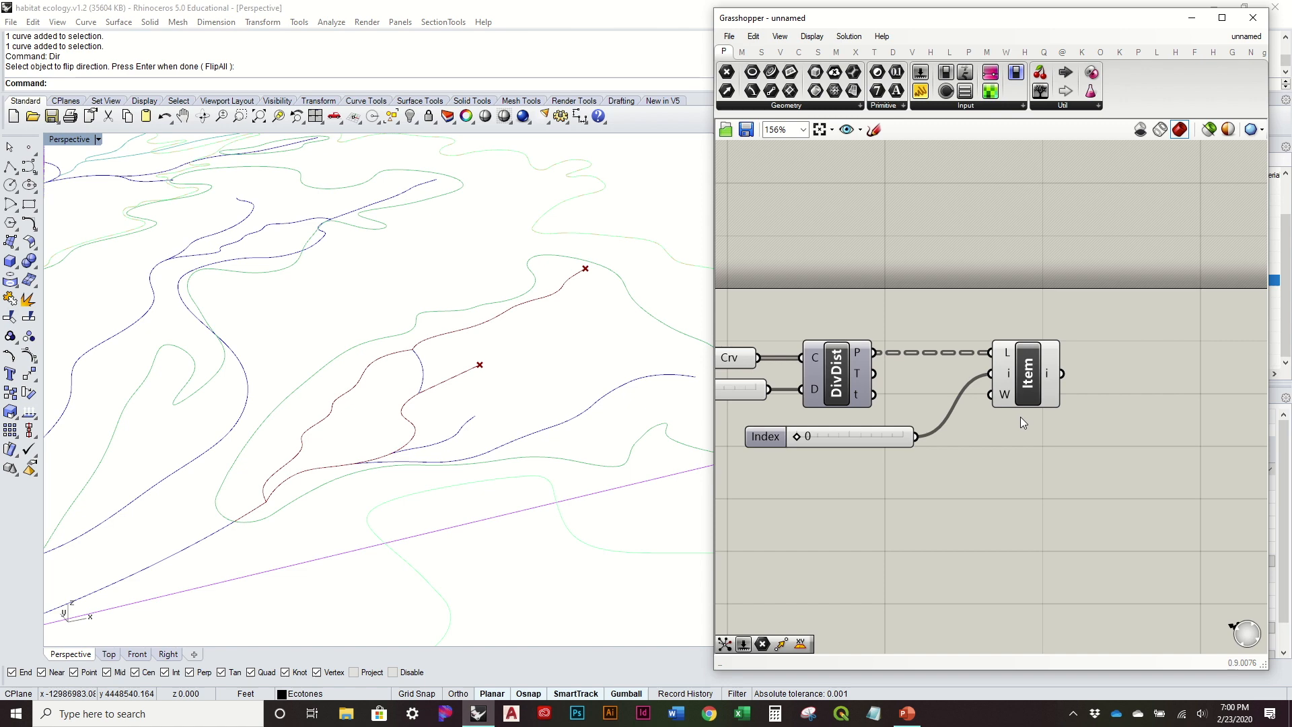
right_click_drag(499, 369, 499, 350)
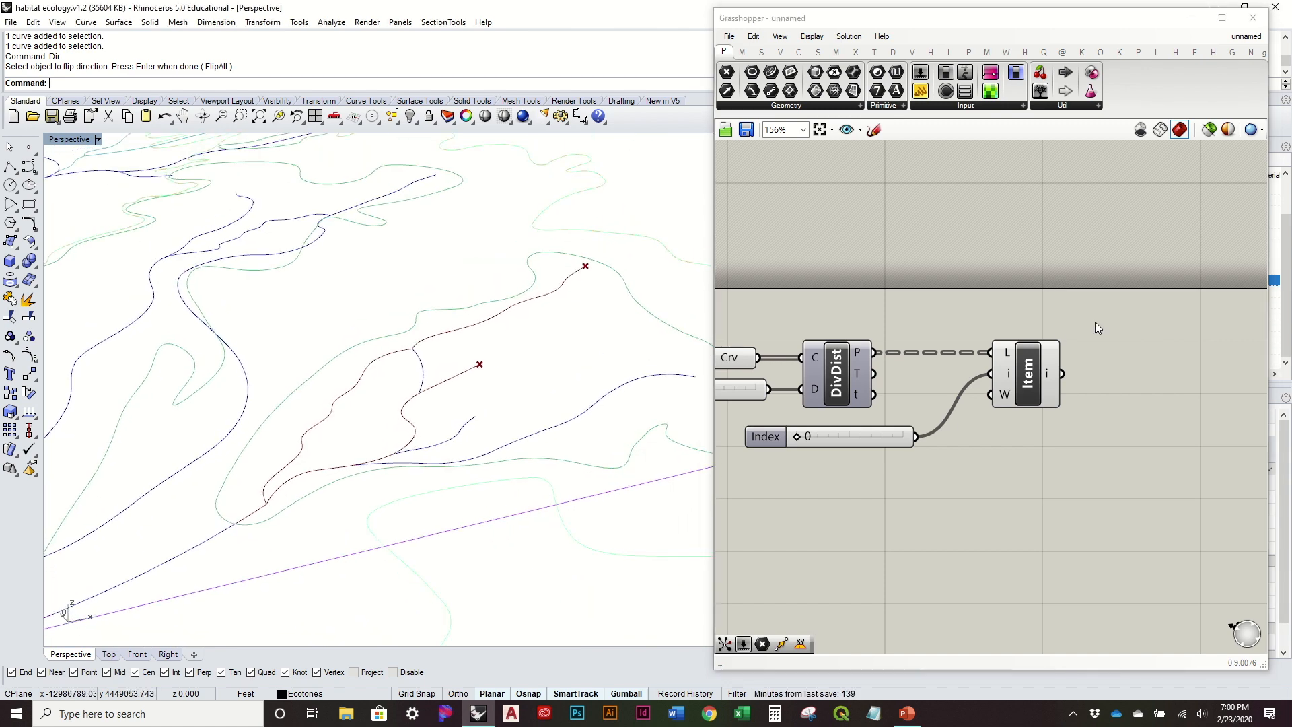
right_click_drag(609, 323, 608, 332)
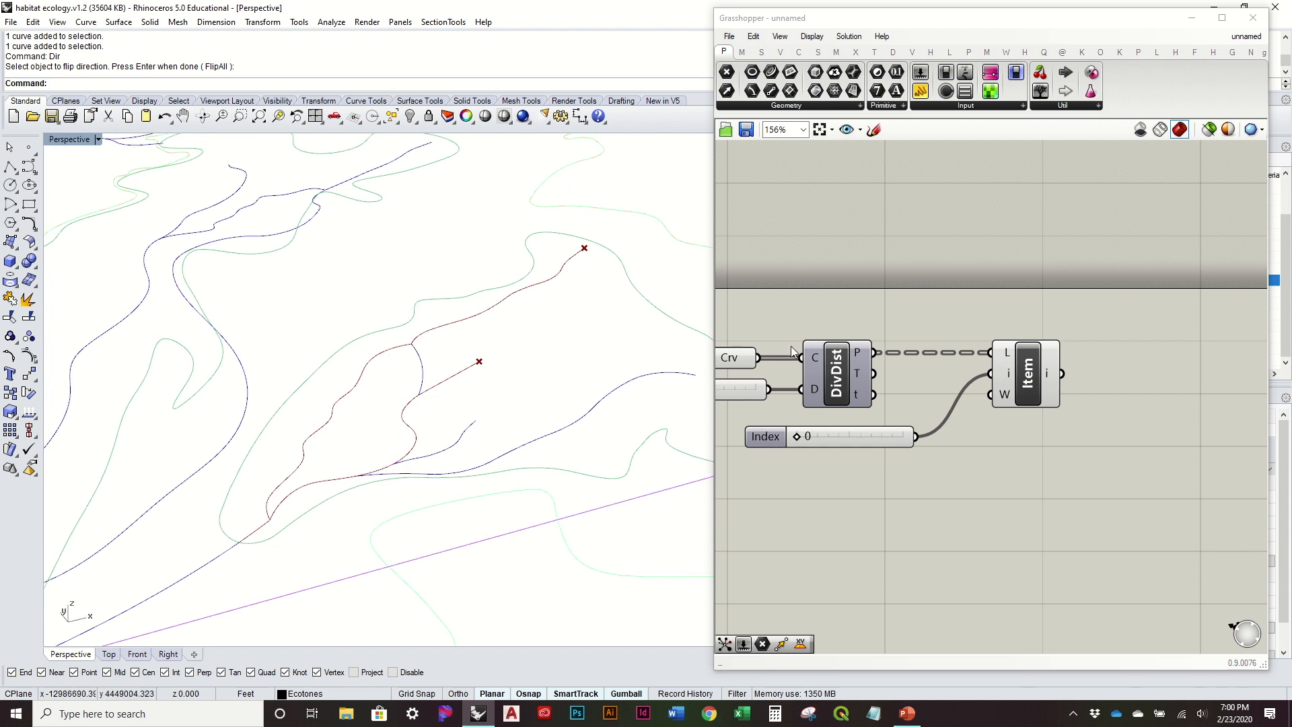
left_click_drag(1035, 378, 1001, 378)
left_click(1052, 356)
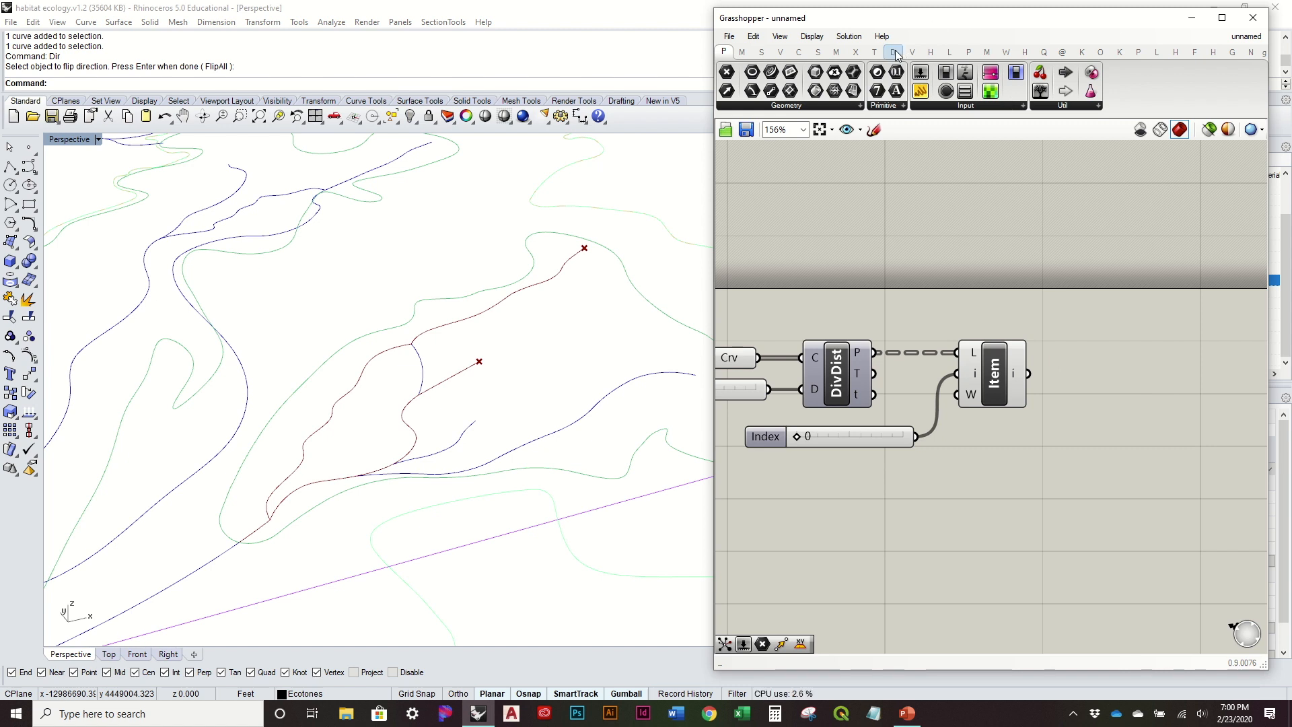
Add a Sphere component beside List Item and connect the List Item output to its B input.
left_click(819, 53)
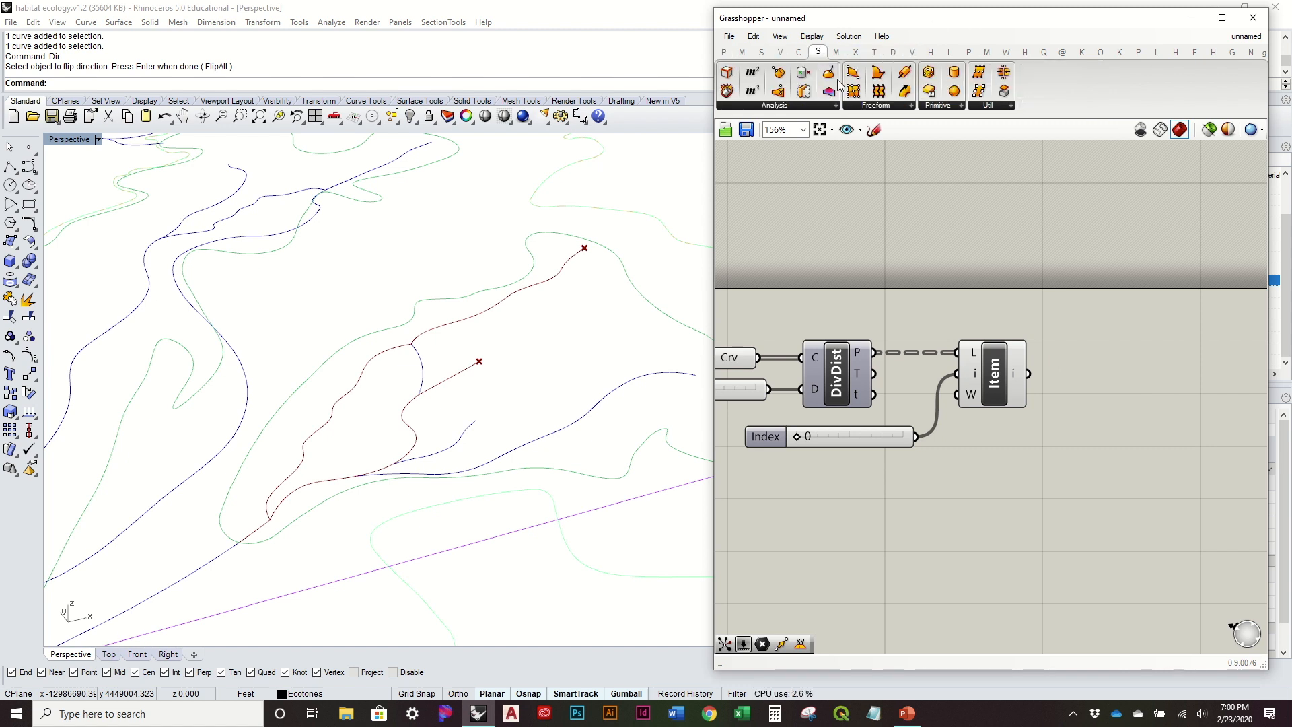
left_click_drag(955, 91, 1175, 371)
left_click_drag(1029, 374, 1169, 383)
Add a number slider with value 10, connect it to the Sphere's R input and place it below the wire from List Item.
double_click(1118, 451)
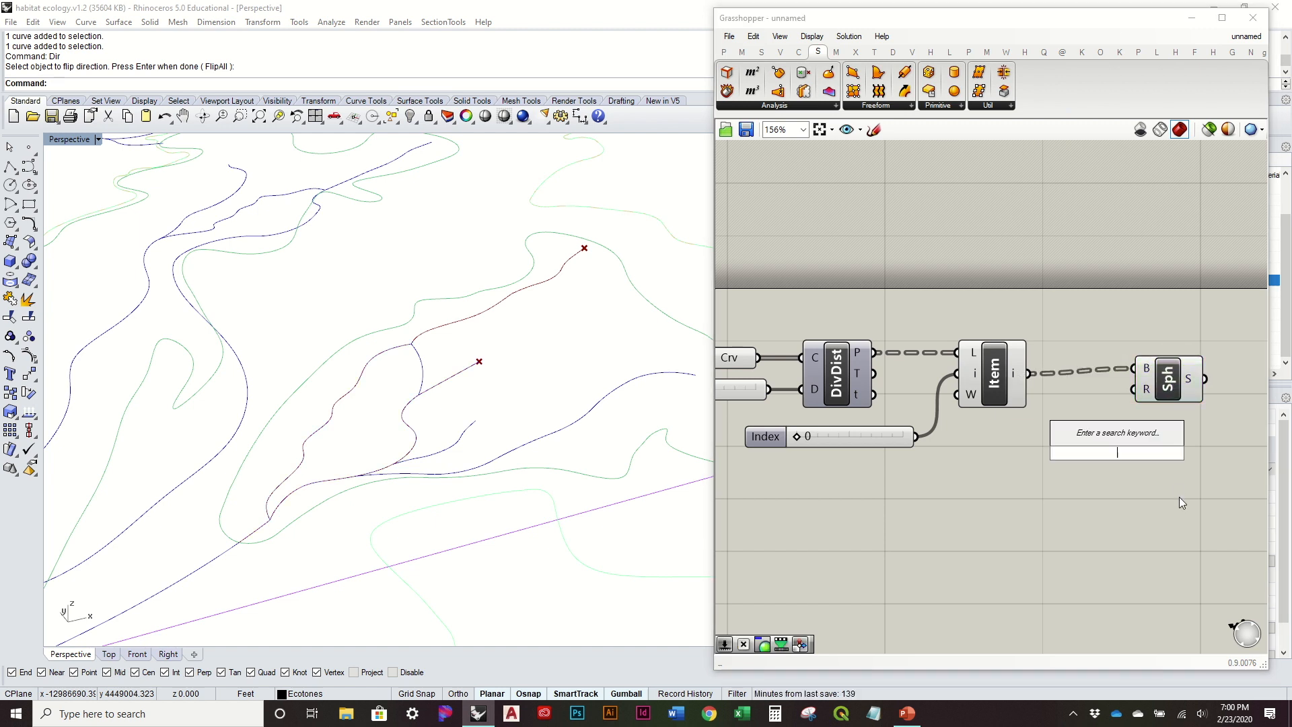
type("10")
key("Return")
left_click_drag(1210, 455, 1141, 389)
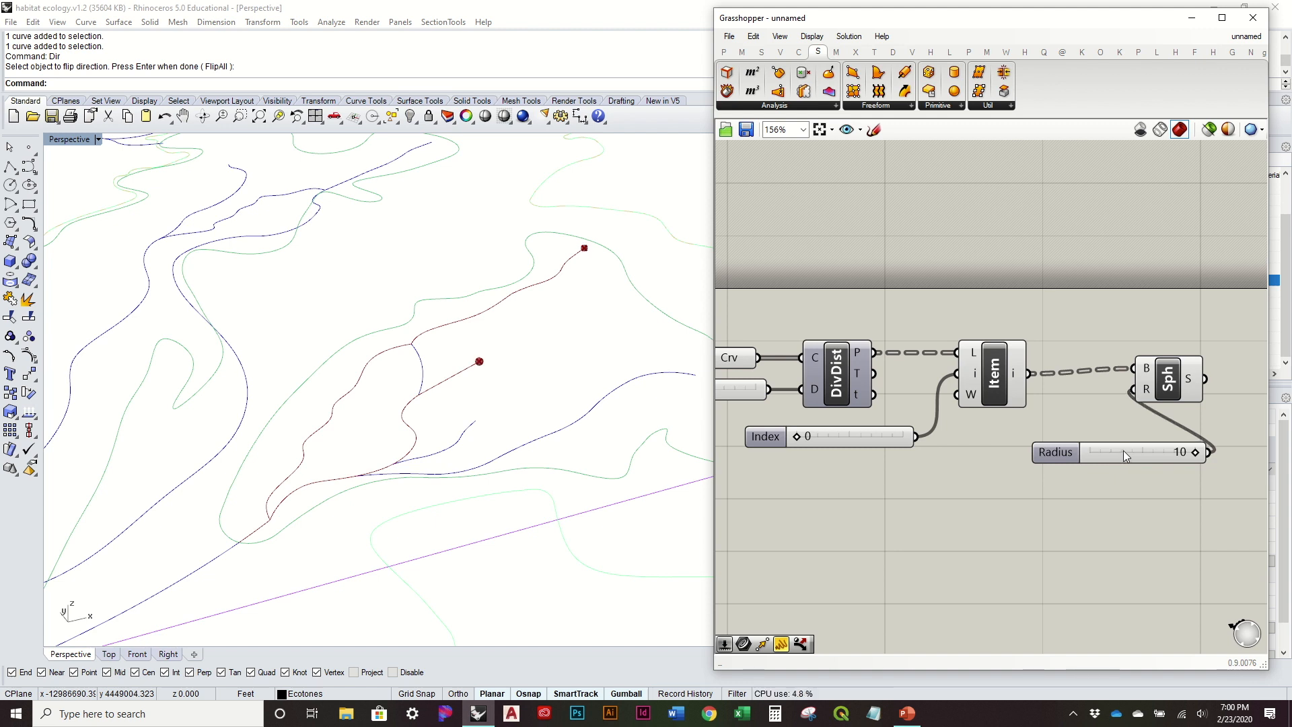
left_click_drag(1124, 450, 1047, 448)
left_click(1055, 408)
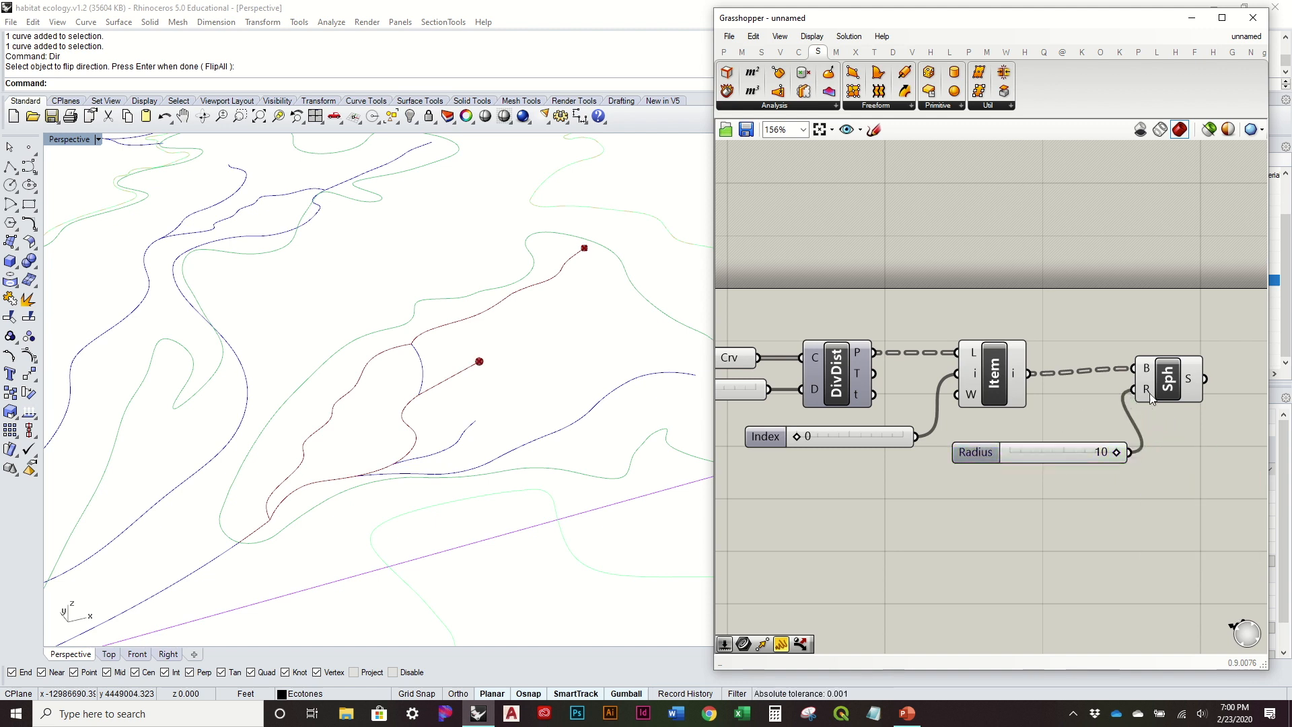
Set the Radius slider to 5 and turn off the preview of List Item.
double_click(1073, 458)
type("5")
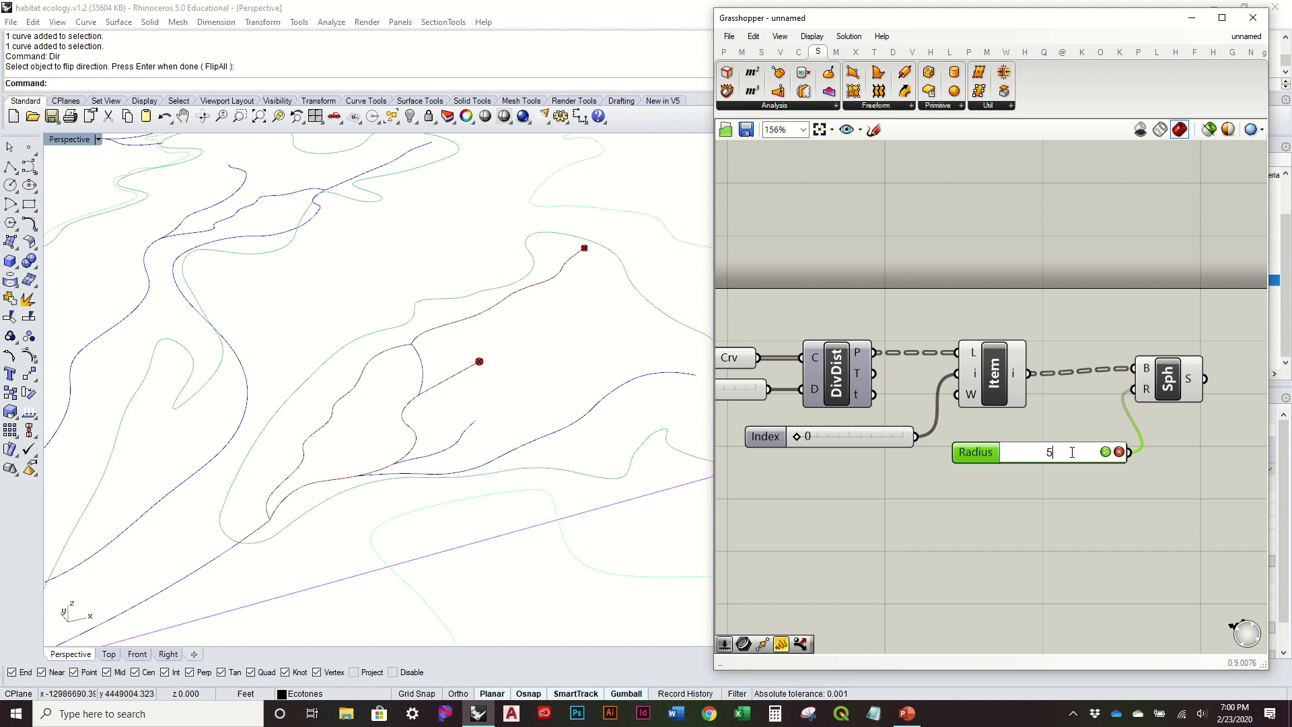
left_click(1105, 452)
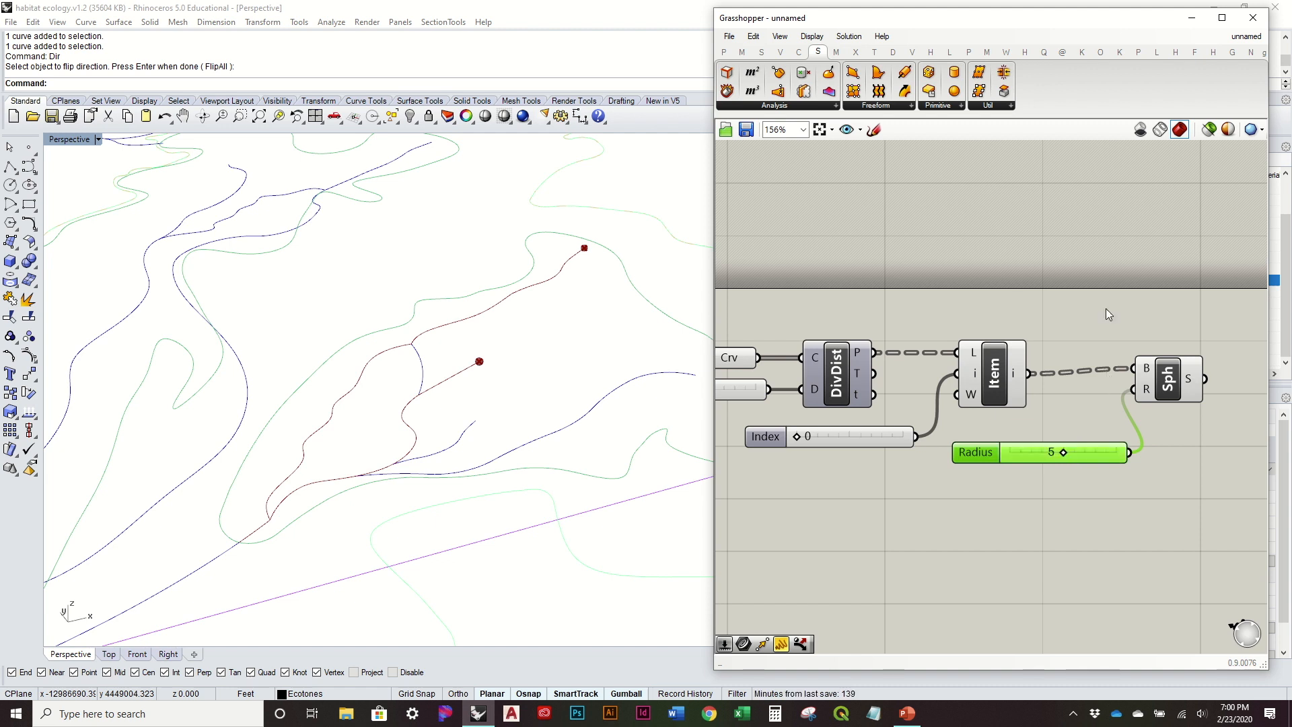
left_click(1177, 378)
right_click(995, 370)
left_click(1030, 394)
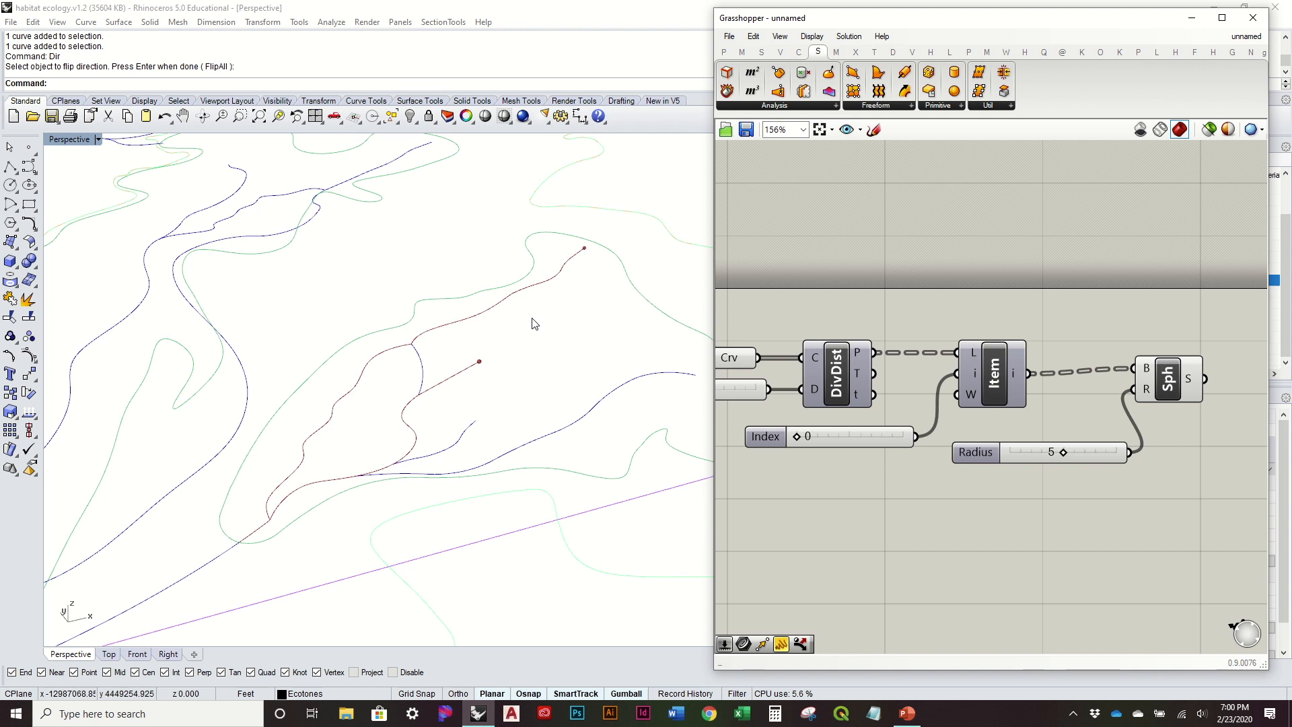
Set the Index slider to 78 to move the spheres along the two curves.
left_click(769, 438)
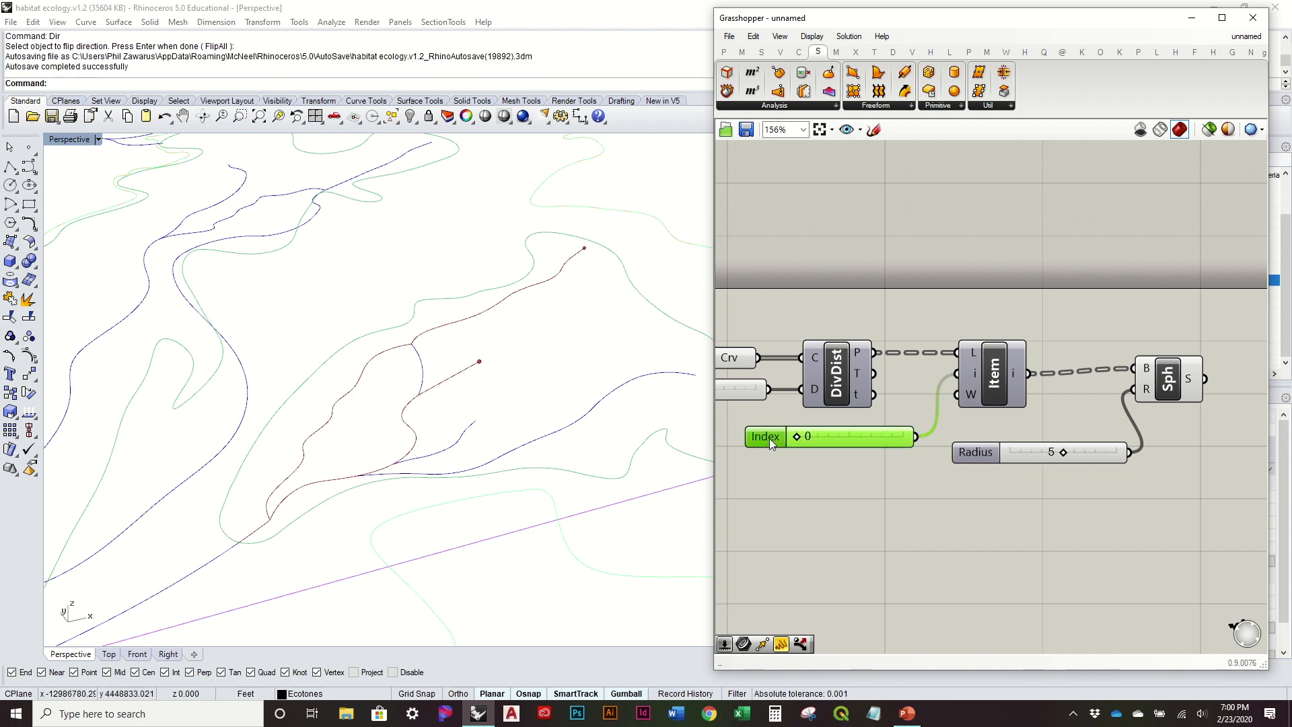
right_click_drag(770, 438, 848, 426)
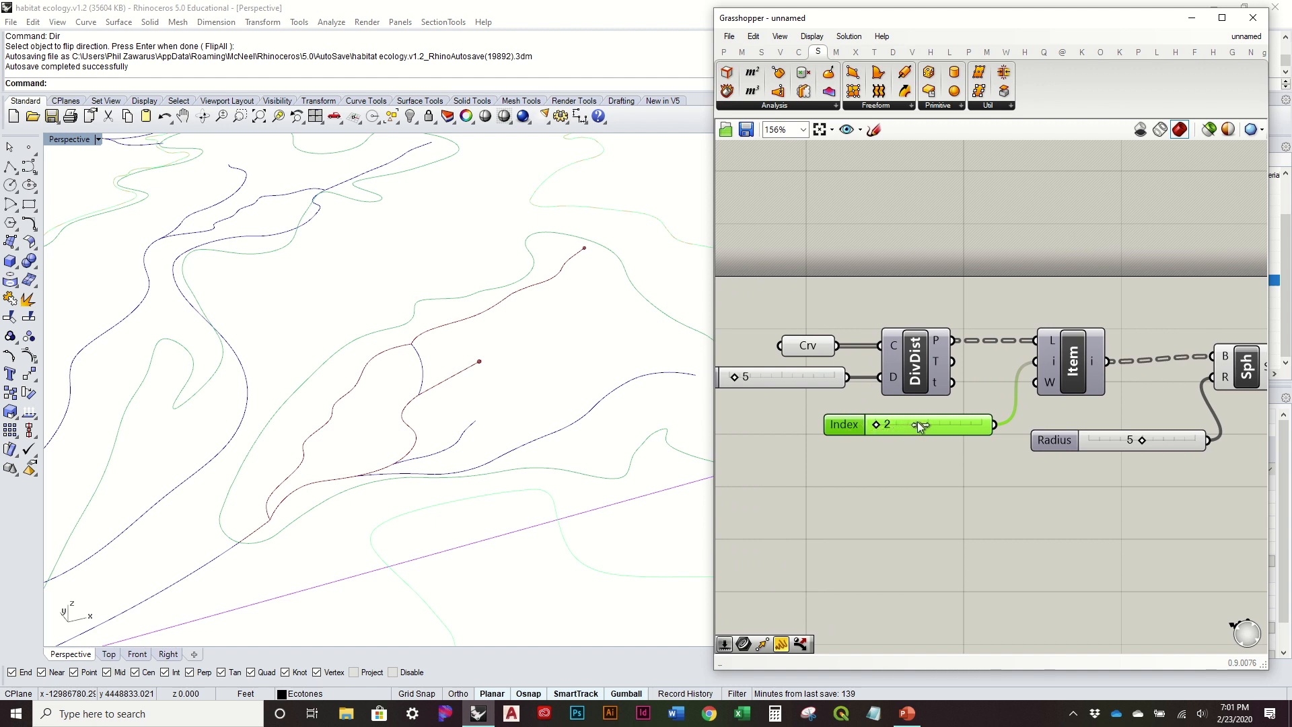
left_click_drag(919, 421, 914, 426)
left_click(901, 429)
right_click_drag(1244, 368, 1170, 375)
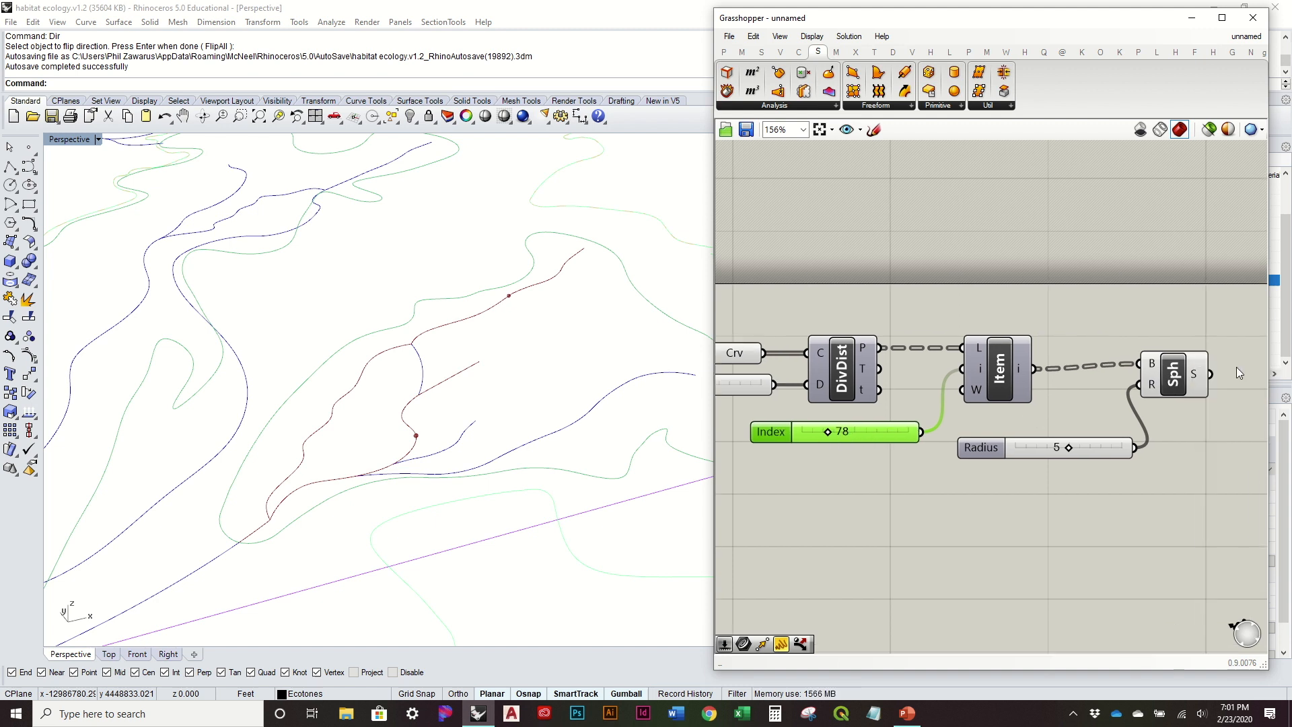
Delete the Sphere component and its Radius slider.
left_click(1188, 383)
left_click_drag(1192, 482, 1054, 330)
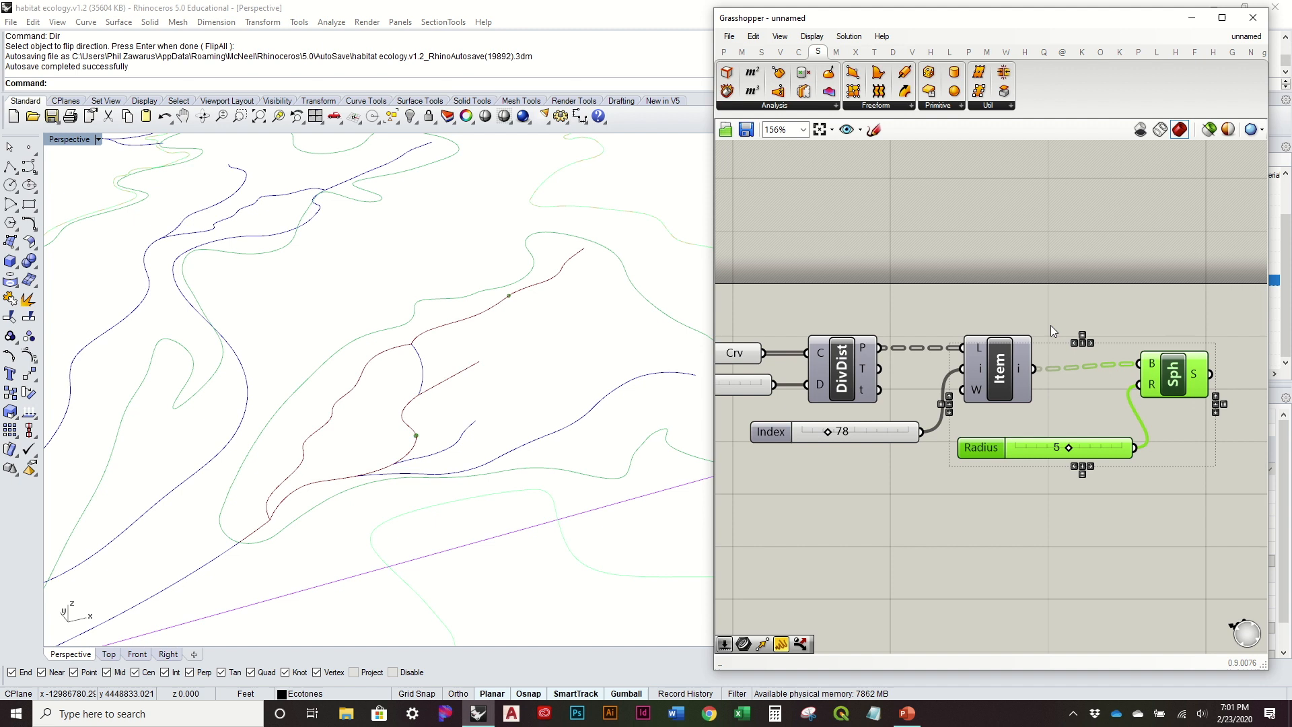
key("Delete")
Turn the List Item preview back on and set the Index slider to 0.
right_click(1008, 370)
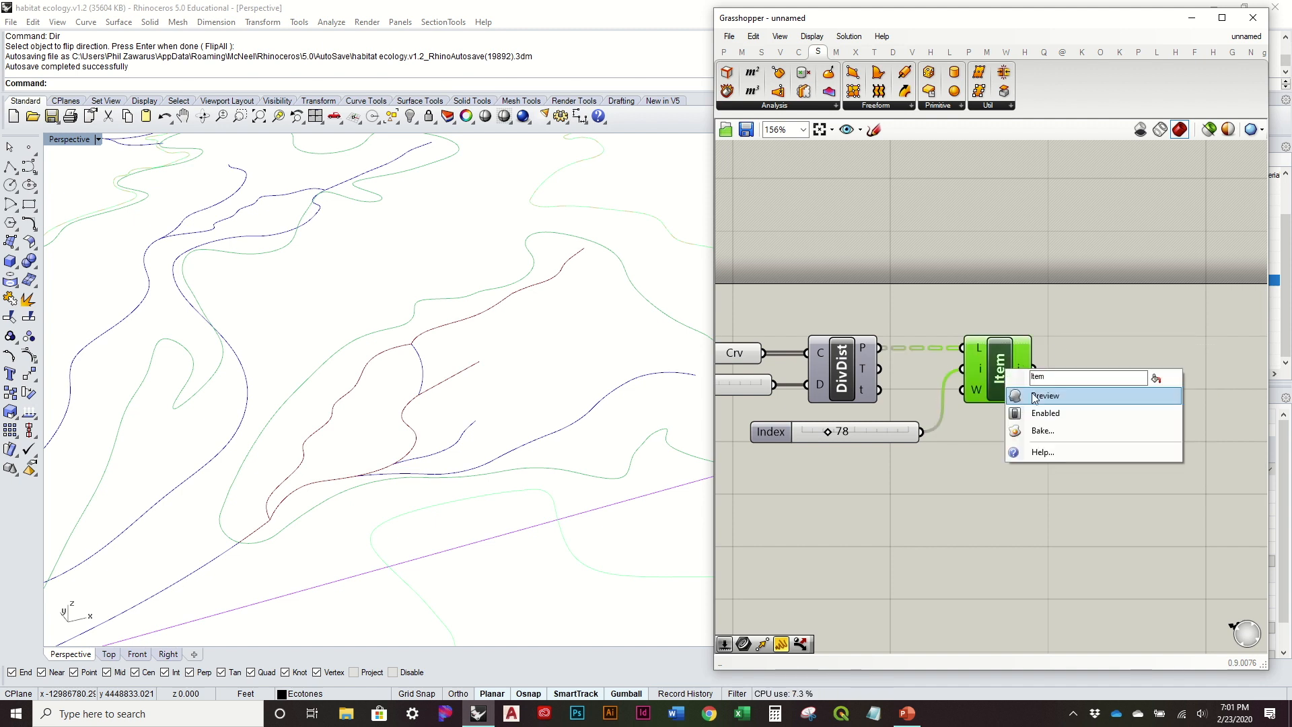
left_click(1033, 397)
left_click(944, 446)
right_click_drag(972, 447, 1094, 435)
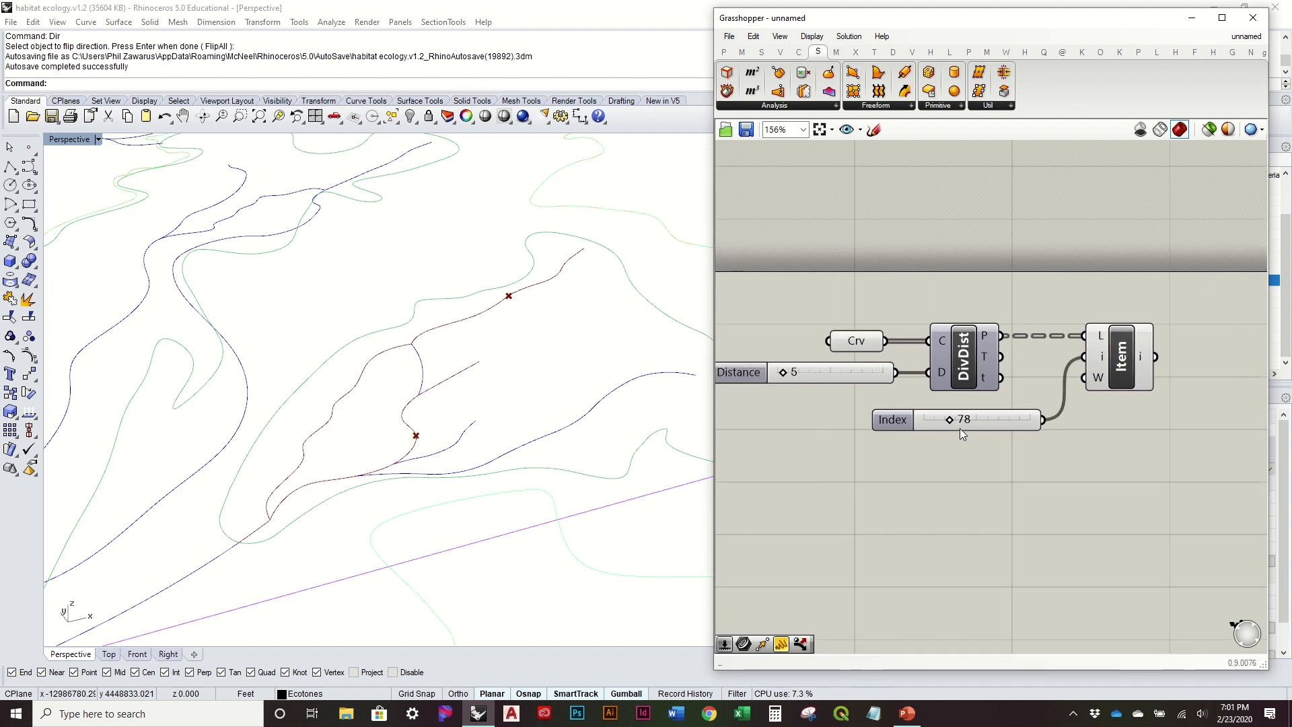
left_click_drag(949, 421, 907, 433)
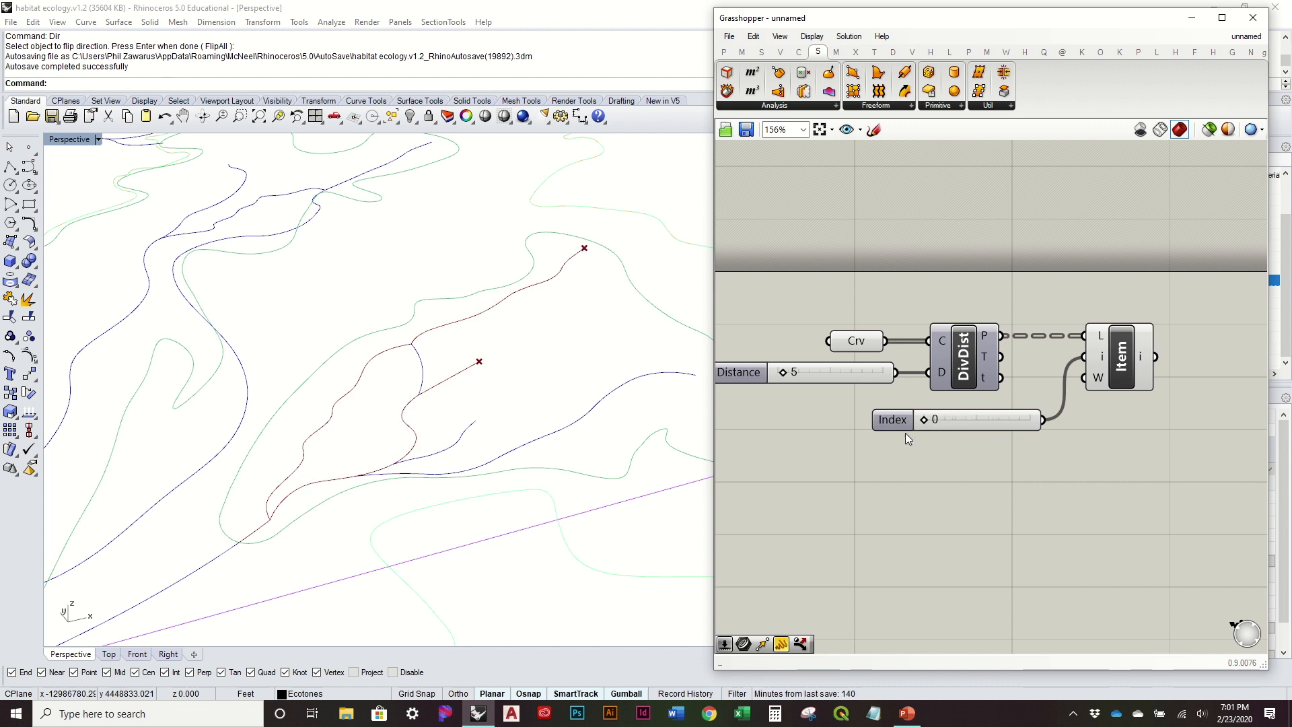
Open the Animation controls for the Index slider.
left_click(892, 420)
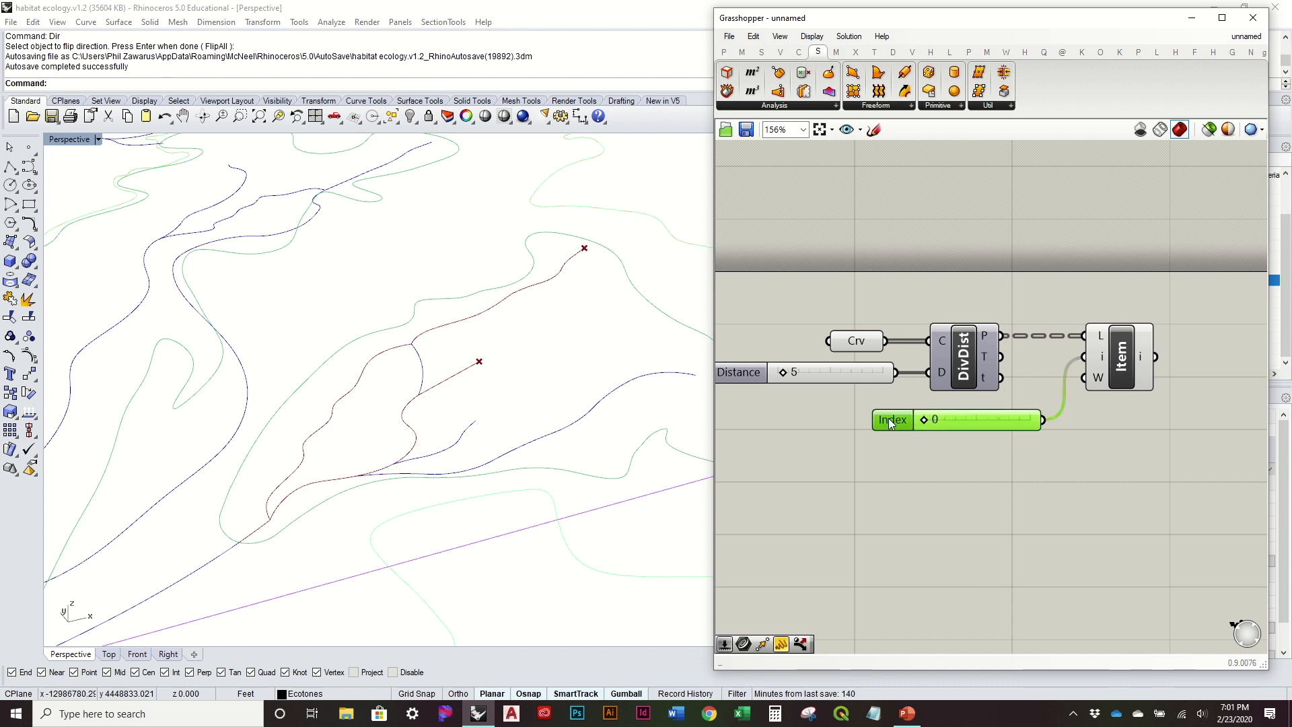
right_click(890, 420)
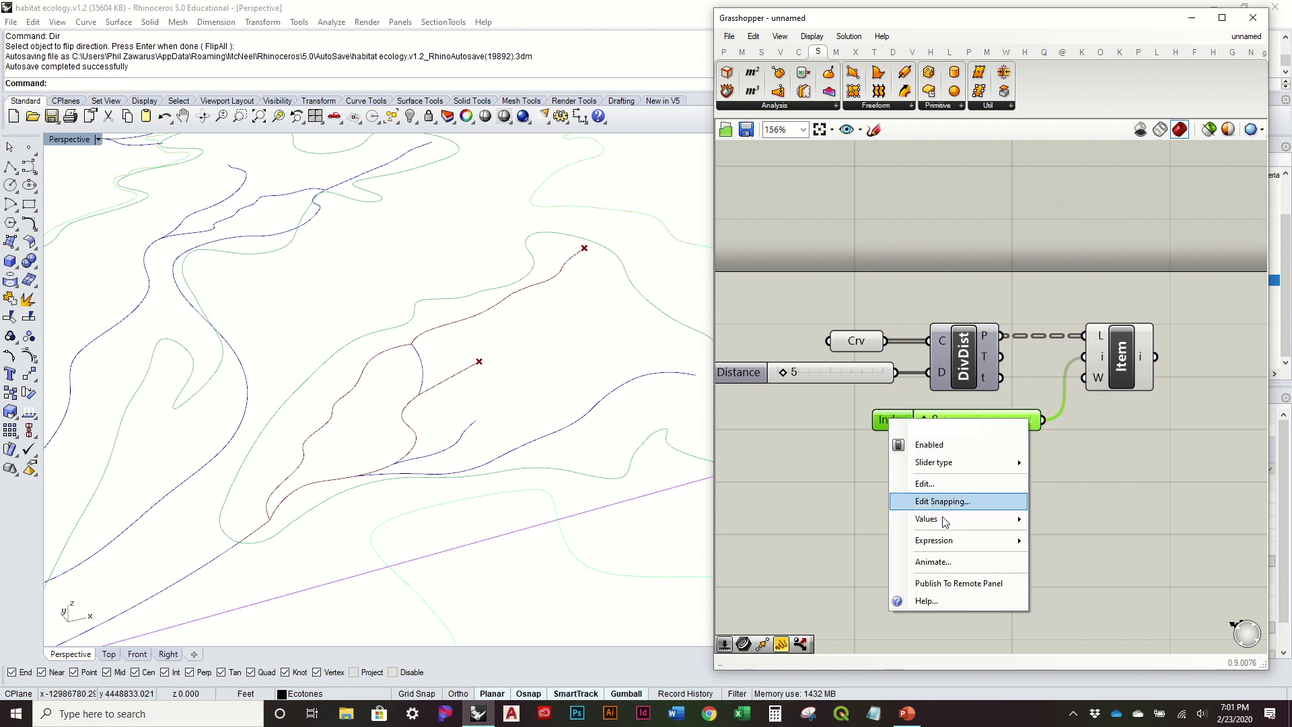
left_click(961, 562)
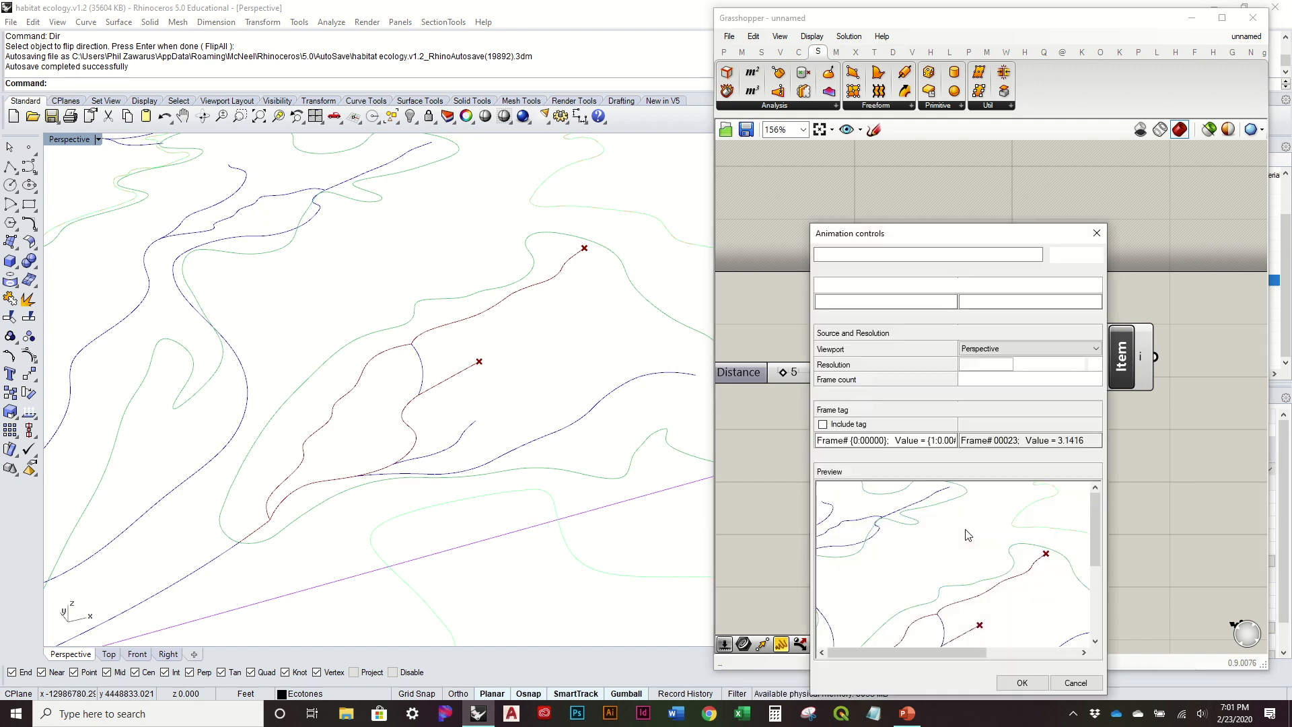
left_click_drag(949, 233, 842, 94)
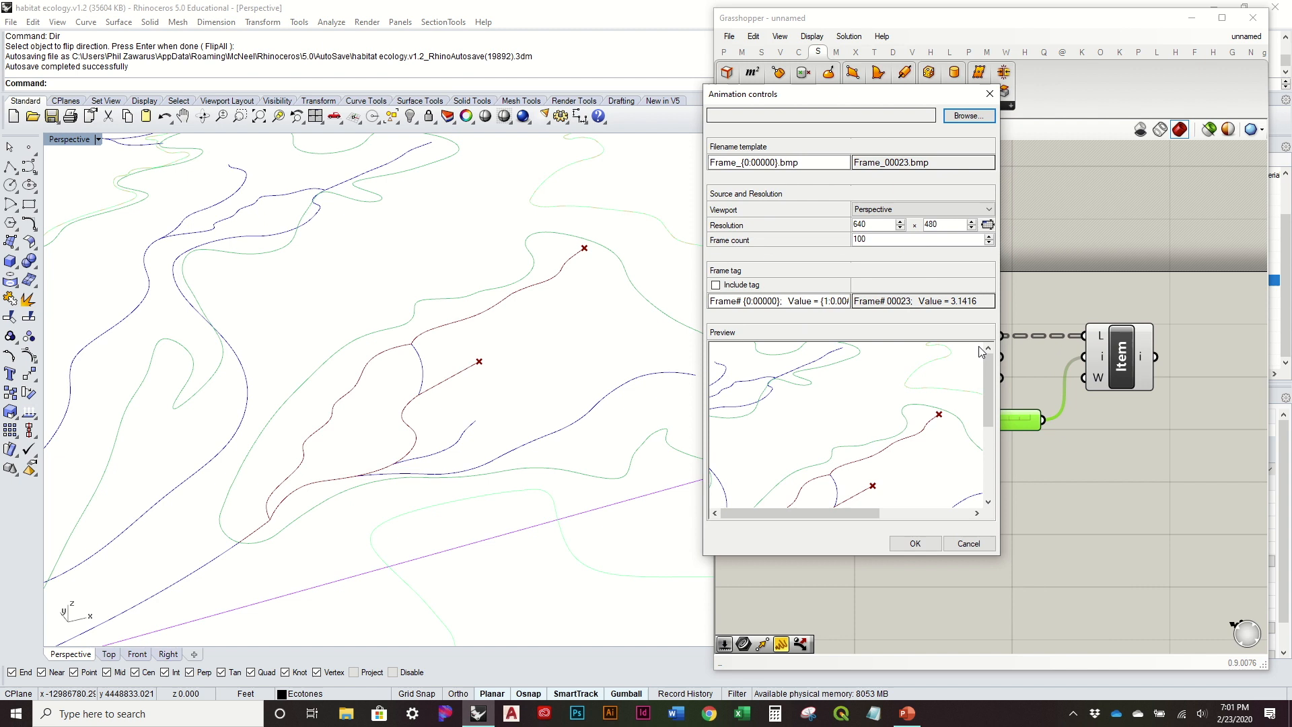
Enlarge the Animation controls dialog to examine its viewport, resolution, frame settings and preview, and close it without creating an animation.
mouse_move(1234, 350)
left_mouse_down()
mouse_move(1222, 451)
mouse_move(1229, 362)
left_mouse_up()
scroll(1073, 424, "down", 2)
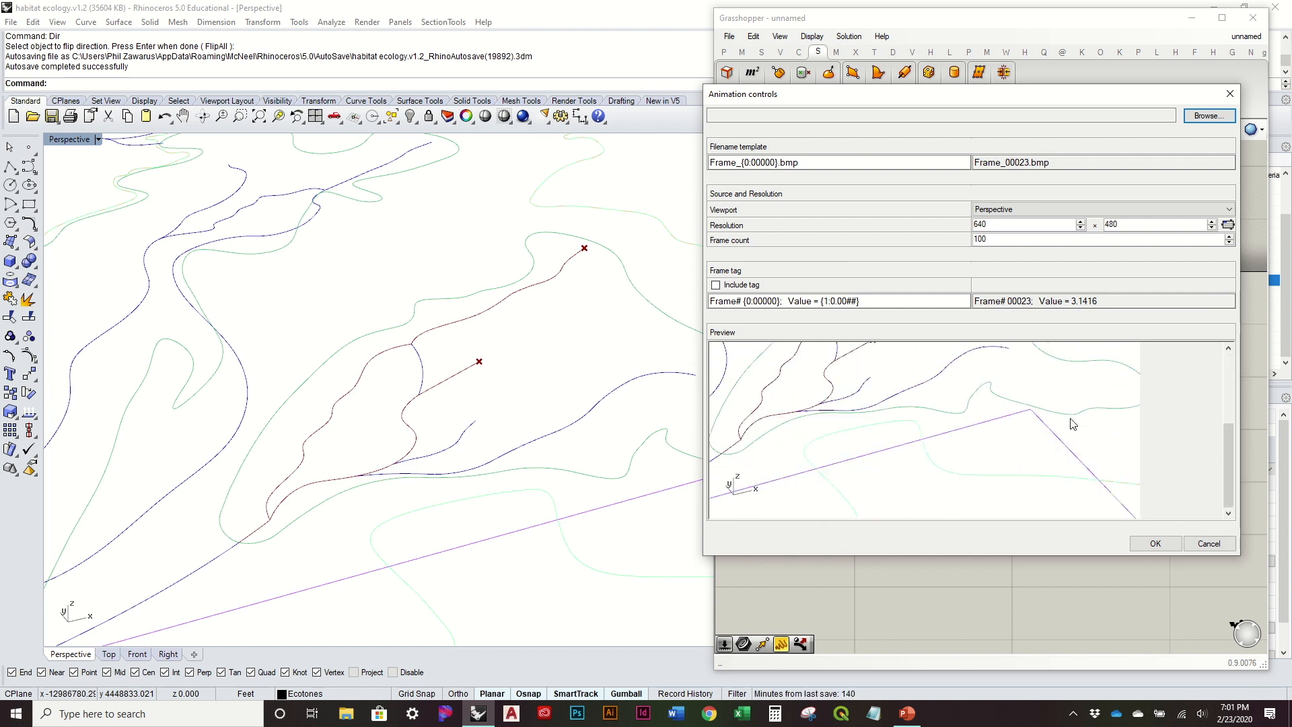
scroll(1072, 424, "up", 2)
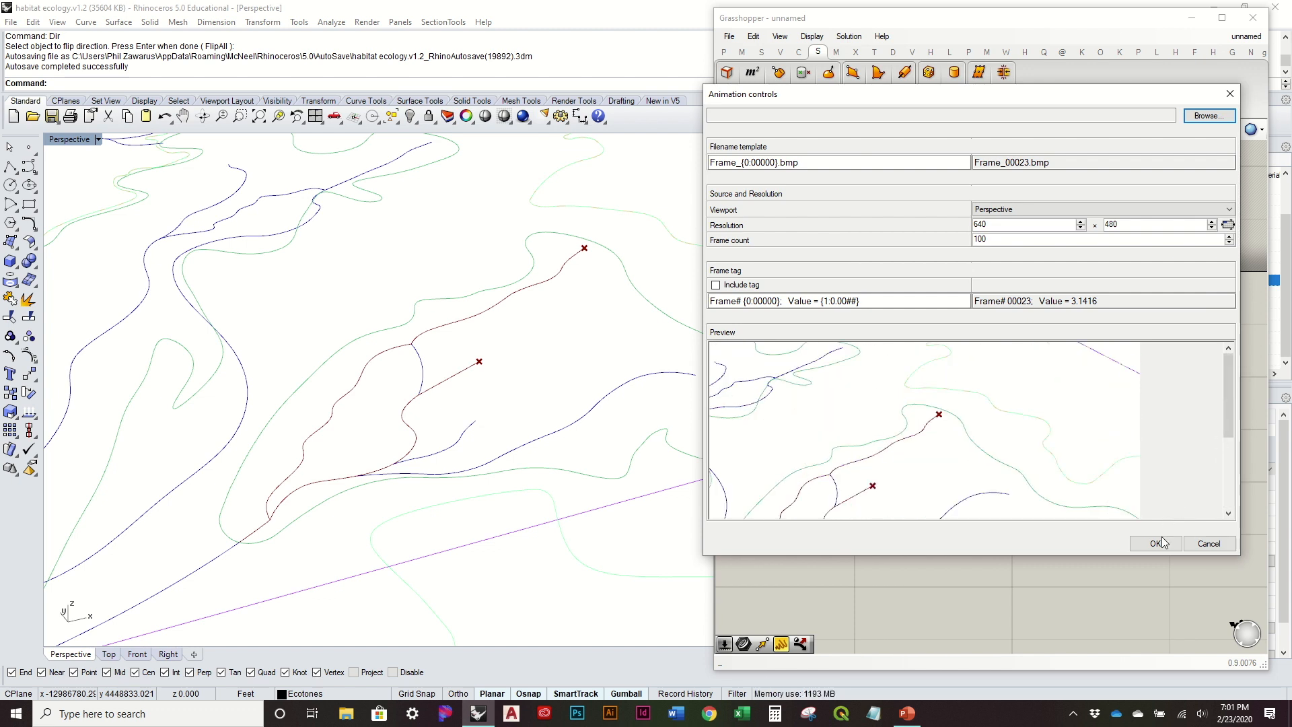
left_click_drag(1123, 557, 1123, 610)
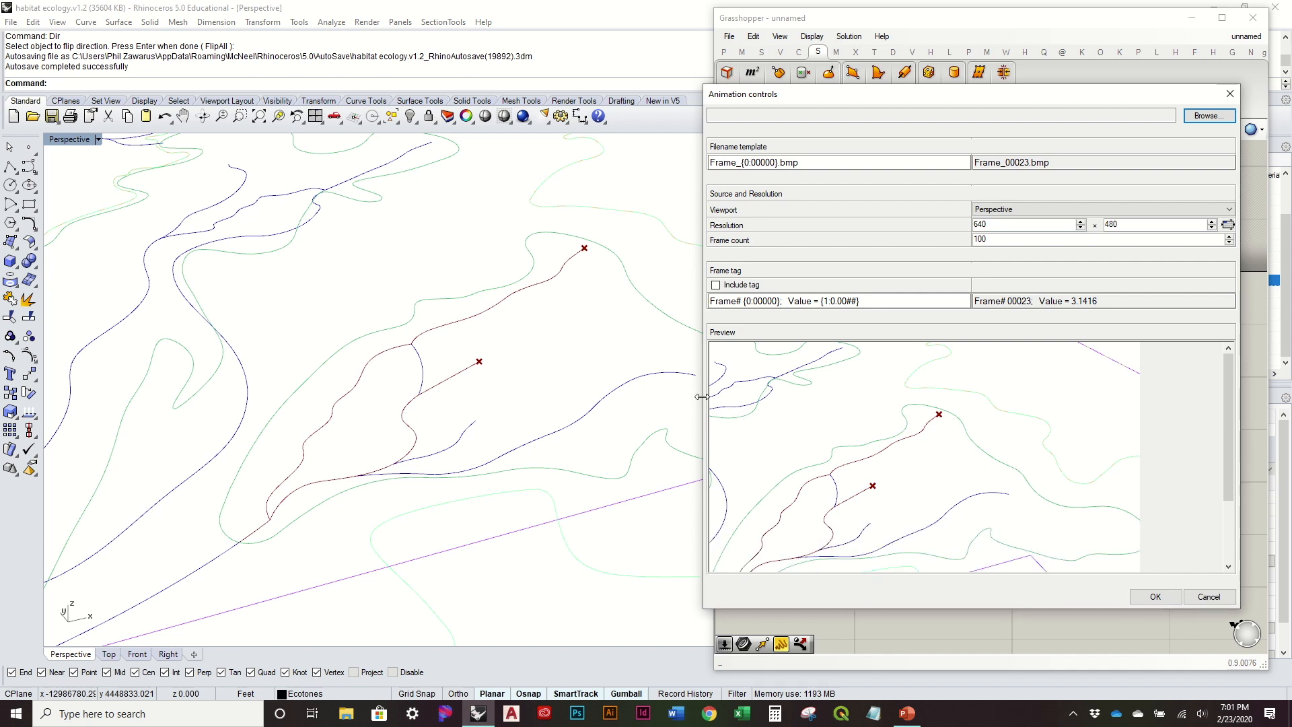
left_click_drag(364, 356, 363, 357)
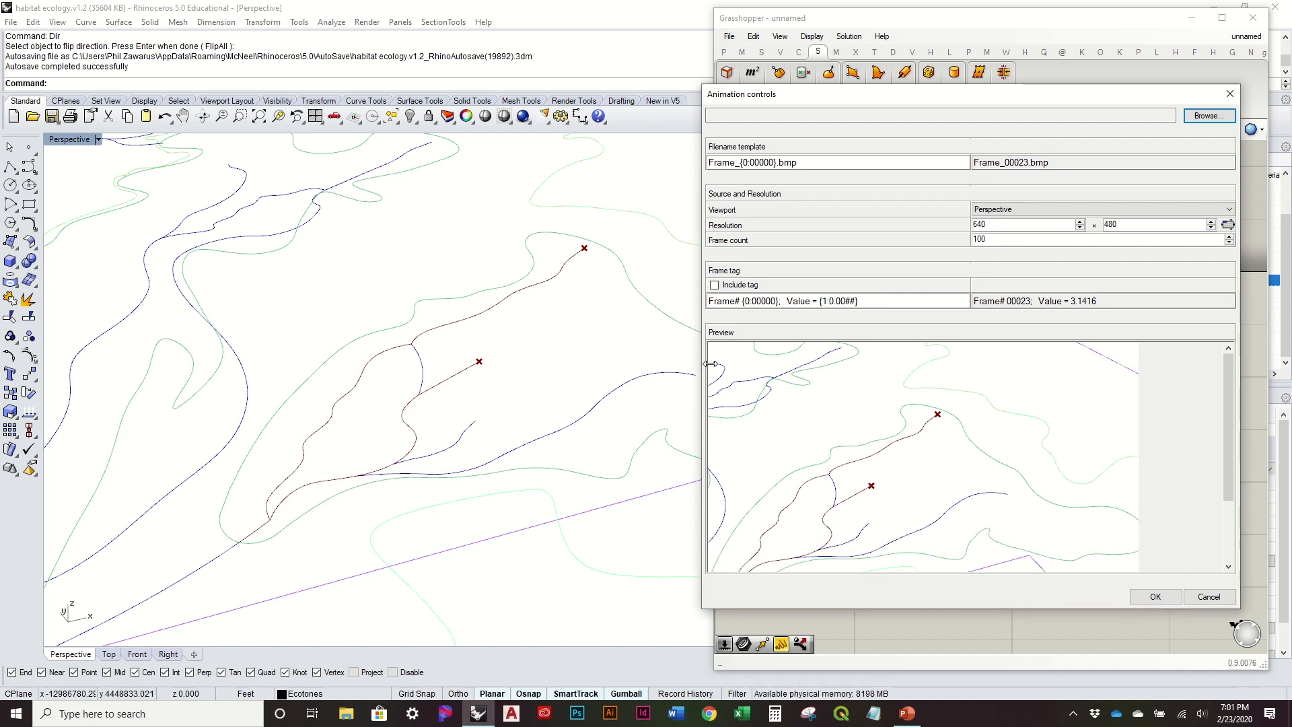
left_click_drag(710, 363, 711, 365)
left_click_drag(1231, 417, 1218, 363)
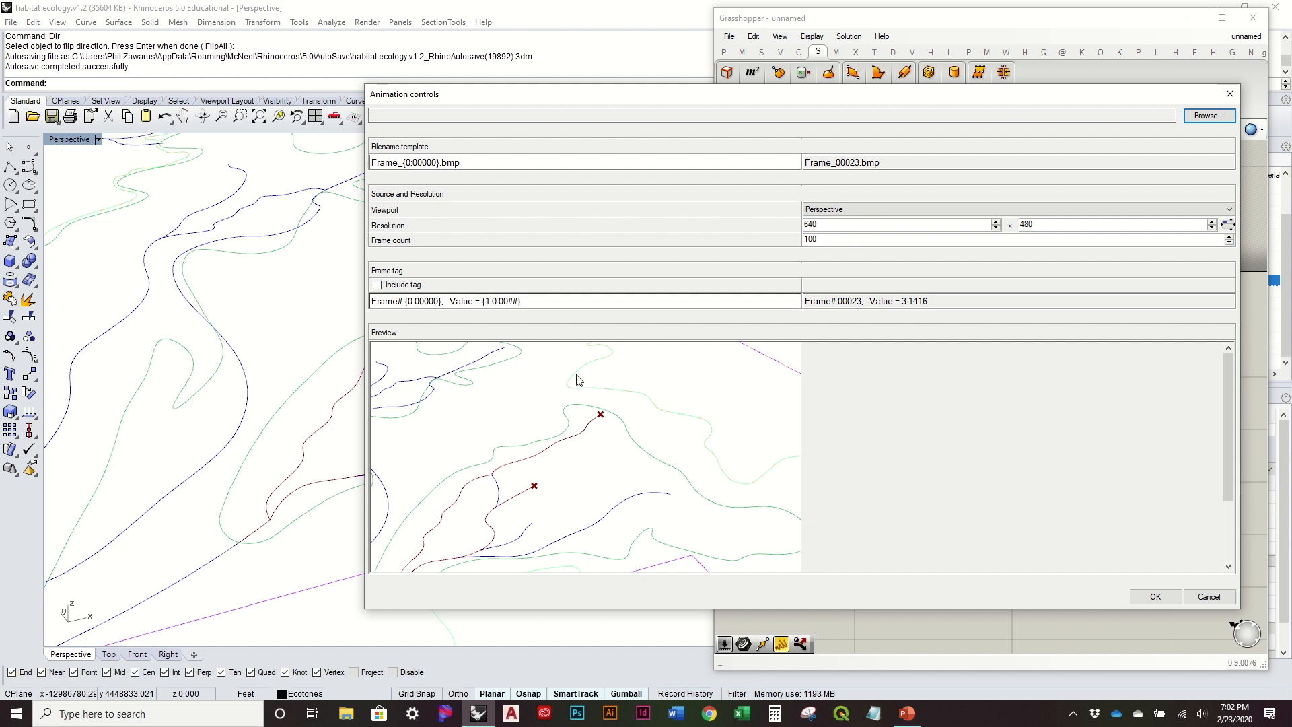
left_click(1207, 596)
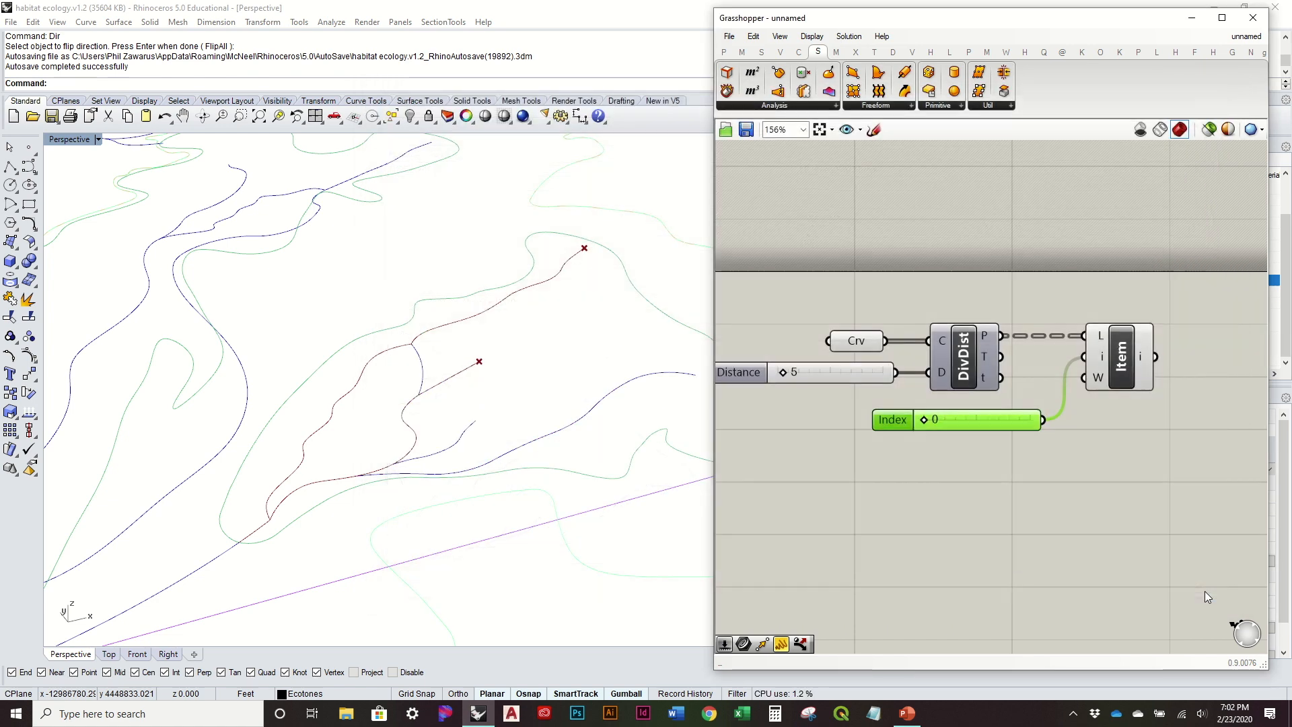
Examine the List Item component and the points it places on the two curves.
mouse_move(471, 399)
right_mouse_down()
mouse_move(475, 379)
mouse_move(452, 361)
mouse_move(466, 377)
right_mouse_up()
left_click(1077, 474)
right_click_drag(1077, 473, 955, 505)
left_click(993, 388)
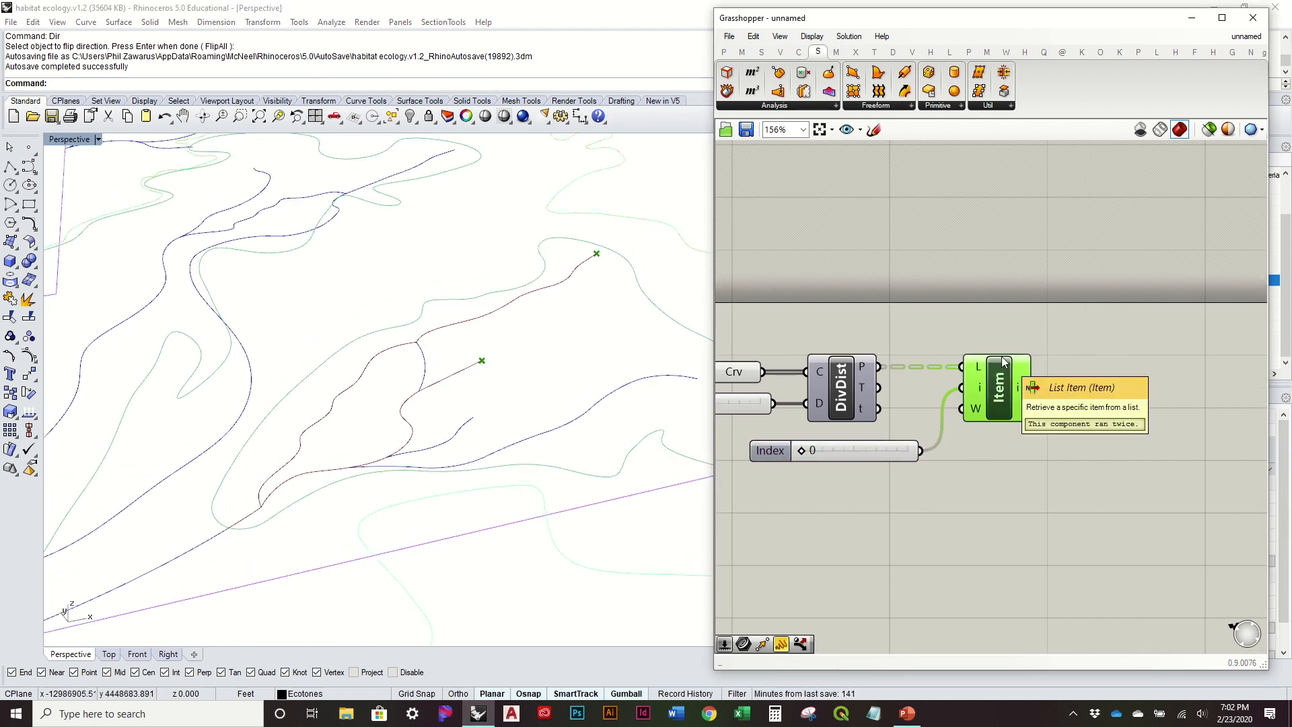
left_click(1024, 444)
right_click_drag(1024, 449, 1007, 452)
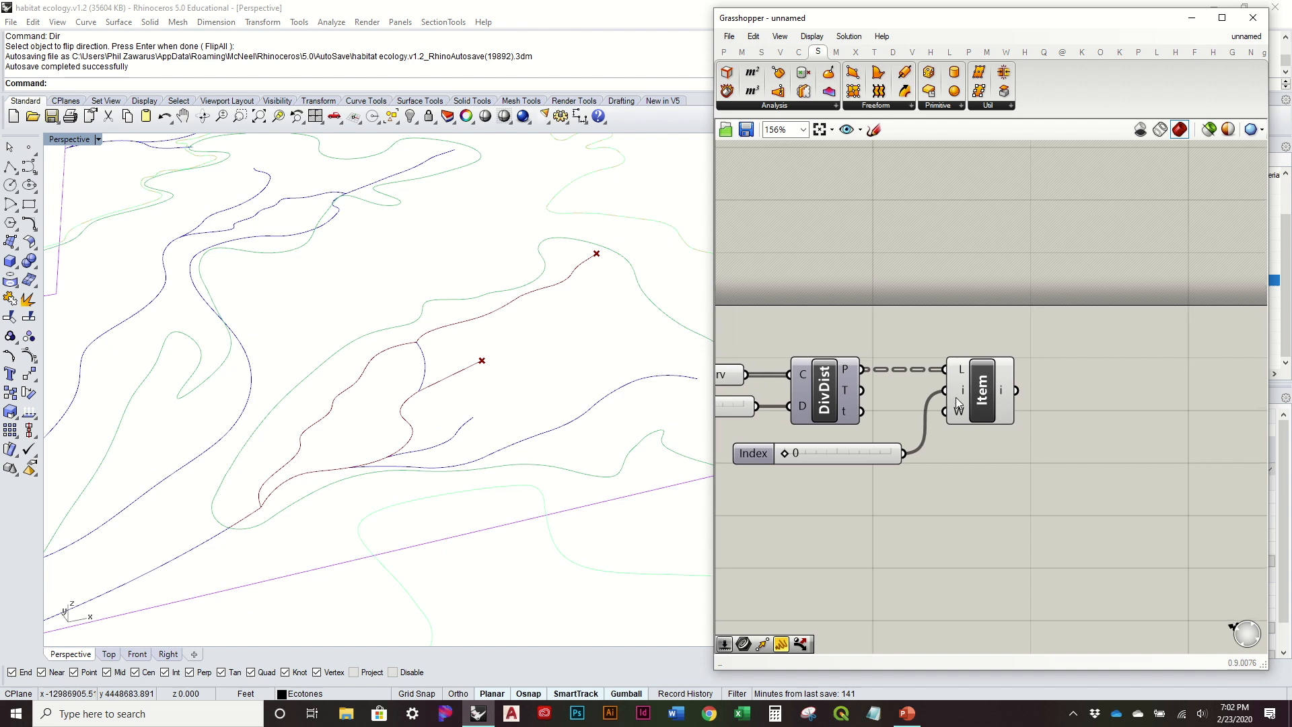
right_click_drag(587, 402, 591, 370)
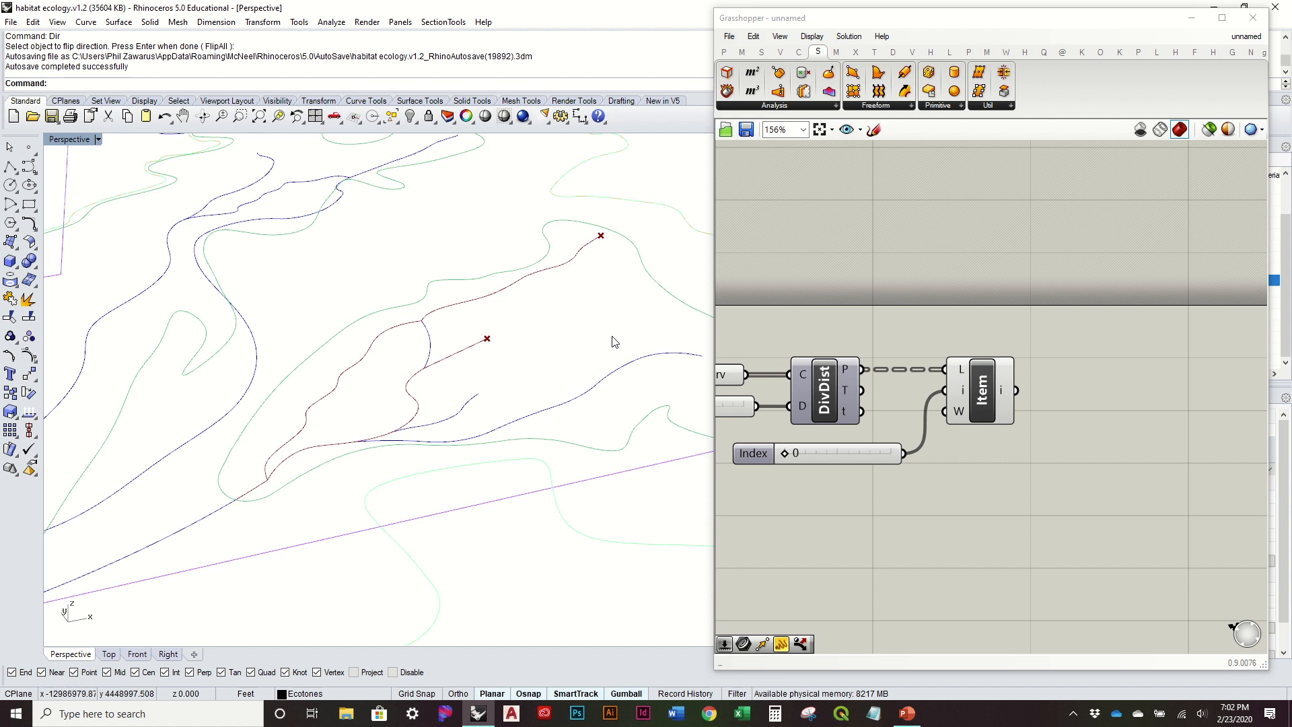
mouse_move(614, 342)
right_mouse_down()
mouse_move(620, 361)
mouse_move(619, 329)
right_mouse_up()
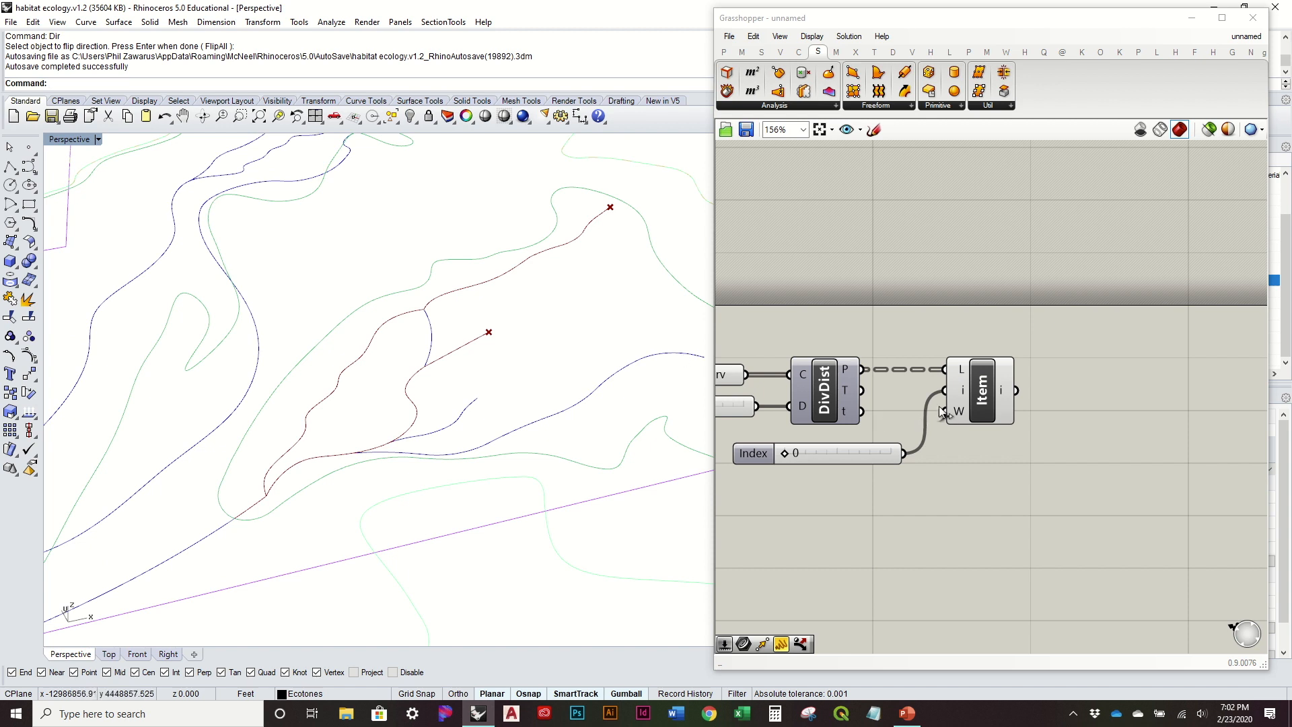
left_click(981, 390)
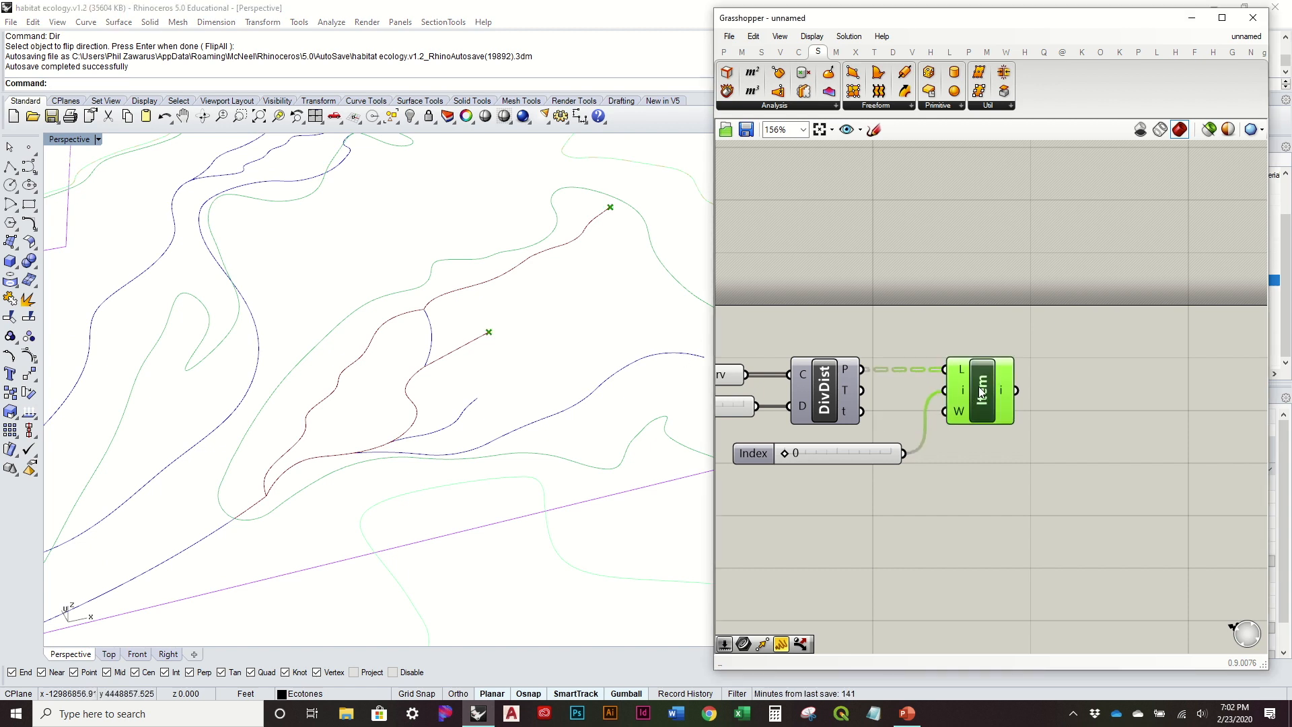
Turn off the preview of the Curve parameter feeding the Divide Distance component.
left_click(1051, 357)
right_click_drag(868, 379, 1019, 417)
left_click_drag(871, 413, 822, 405)
right_click(820, 404)
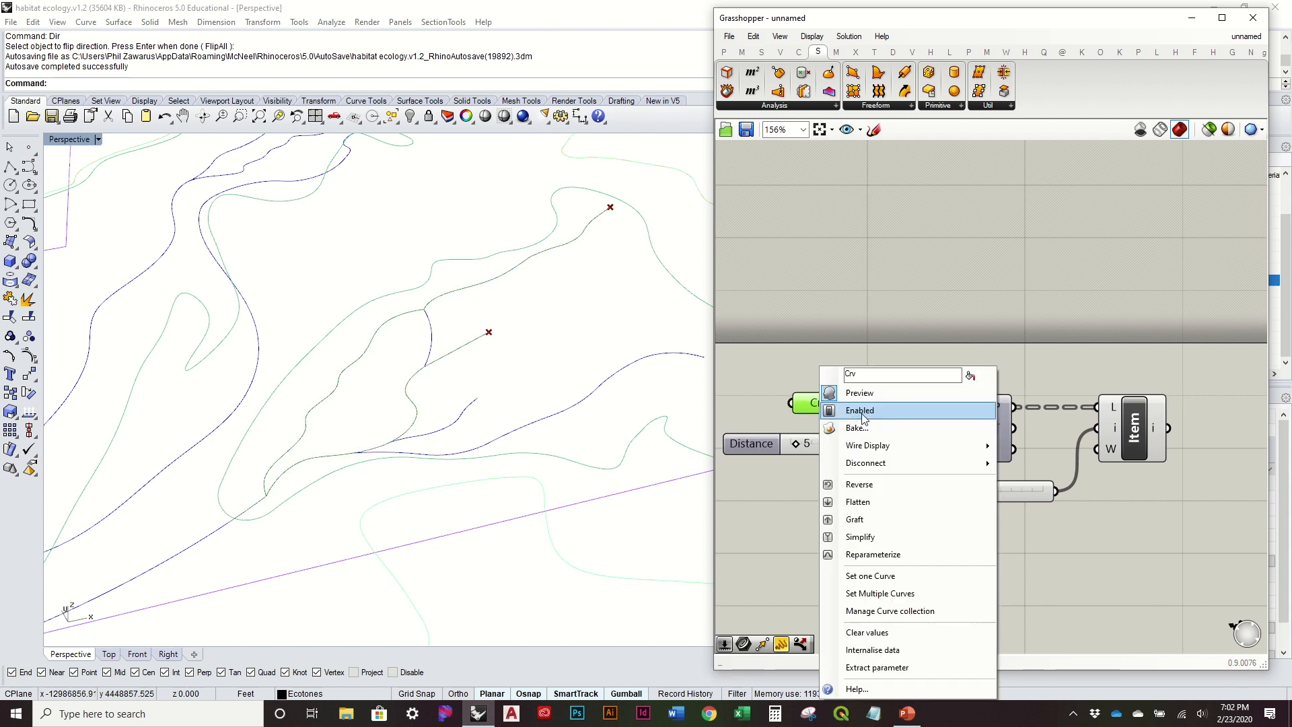
left_click(879, 391)
Add a Custom Preview component beside the List Item and connect the List Item output to its geometry input.
right_click_drag(1120, 483, 917, 480)
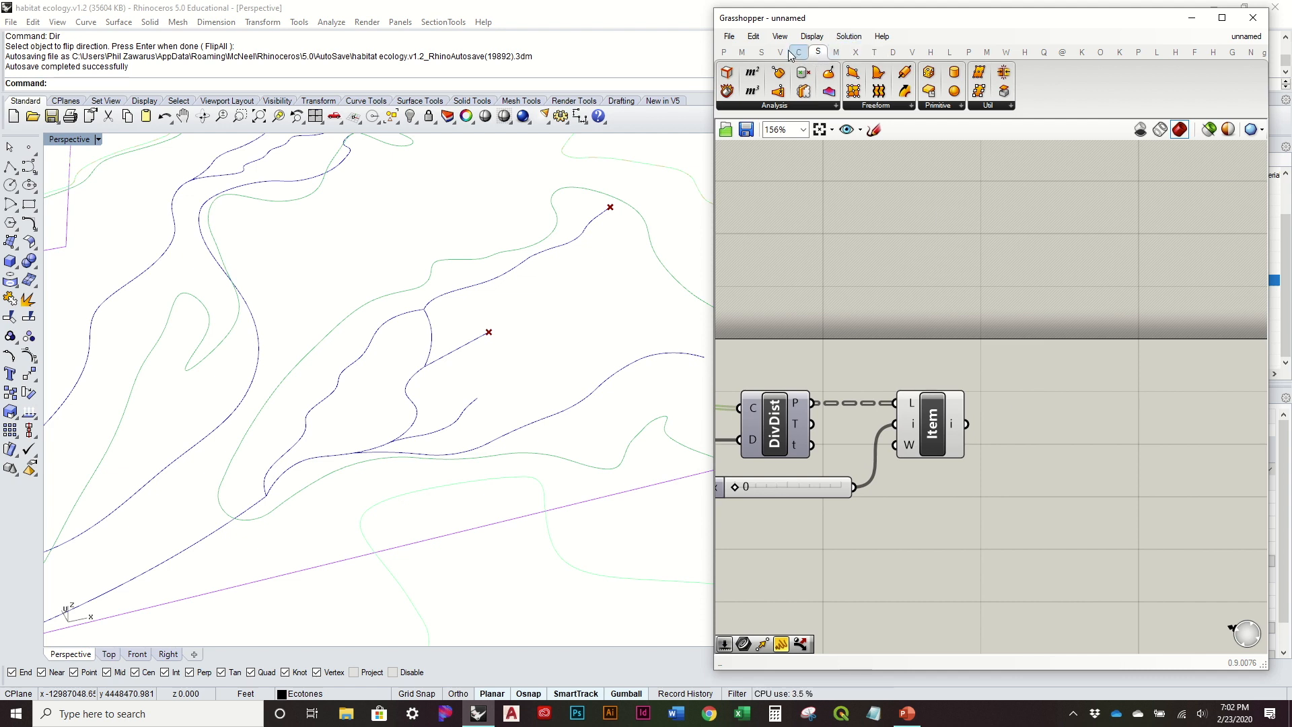
left_click(893, 52)
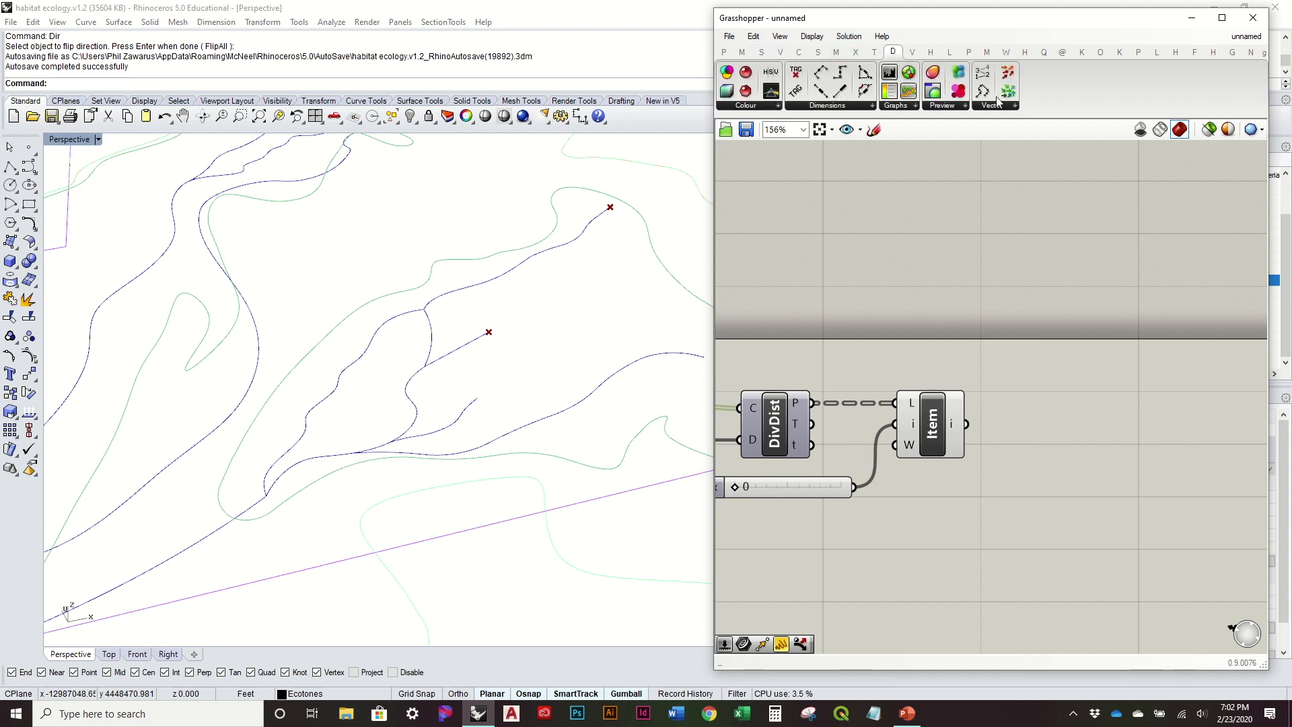
left_click_drag(933, 91, 1120, 431)
left_click_drag(975, 427, 1097, 418)
Add a Colour Swatch below the List Item and set its colour to bright cyan with hue 179°.
double_click(1003, 492)
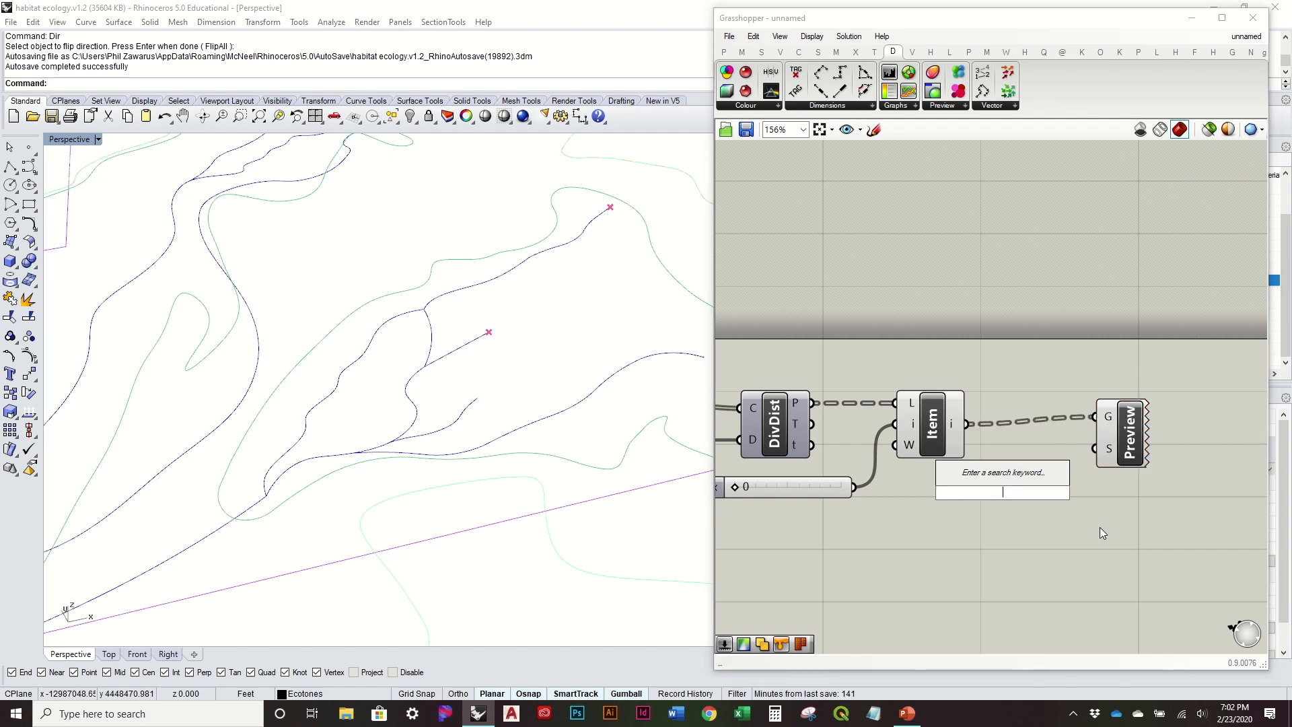
type("sw")
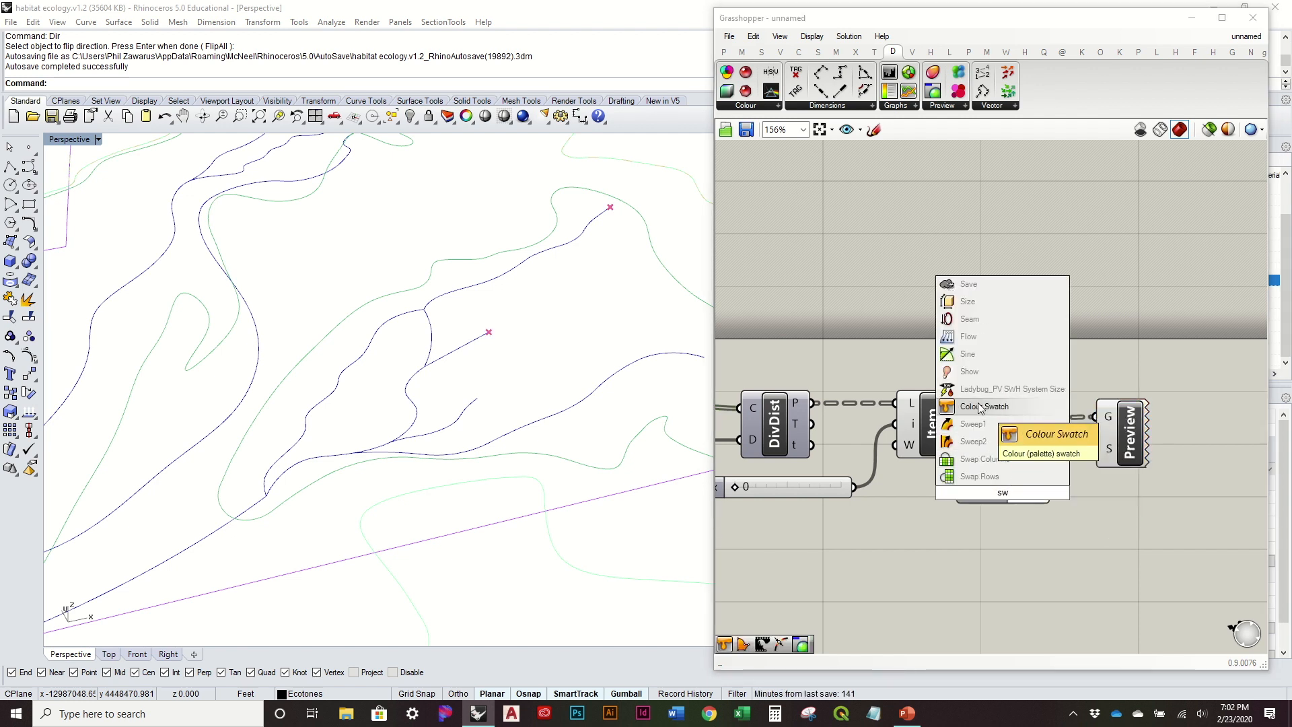
left_click(979, 407)
left_click(1029, 493)
left_click_drag(1079, 591, 1117, 589)
left_click_drag(1129, 580, 1129, 581)
left_click_drag(1109, 476, 1096, 456)
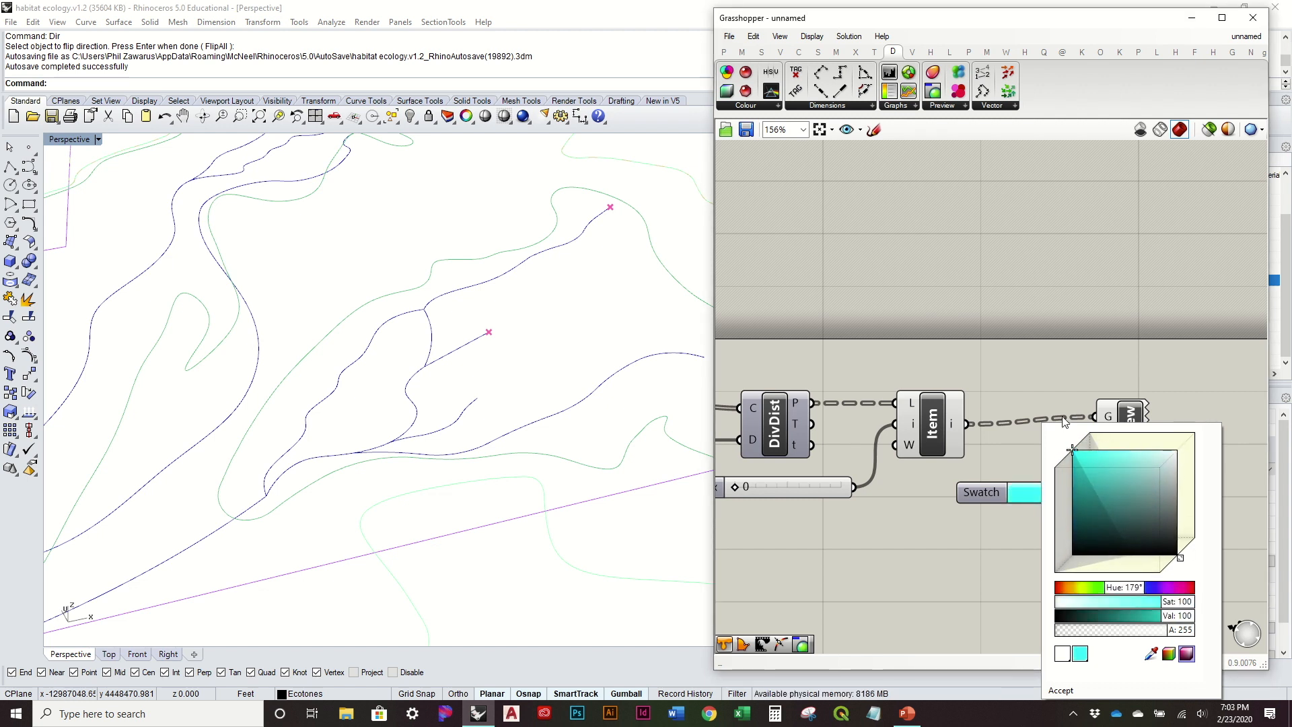
left_click(1062, 692)
Connect the swatch to the Custom Preview's S input and turn off the List Item preview.
left_click_drag(1051, 492, 1084, 446)
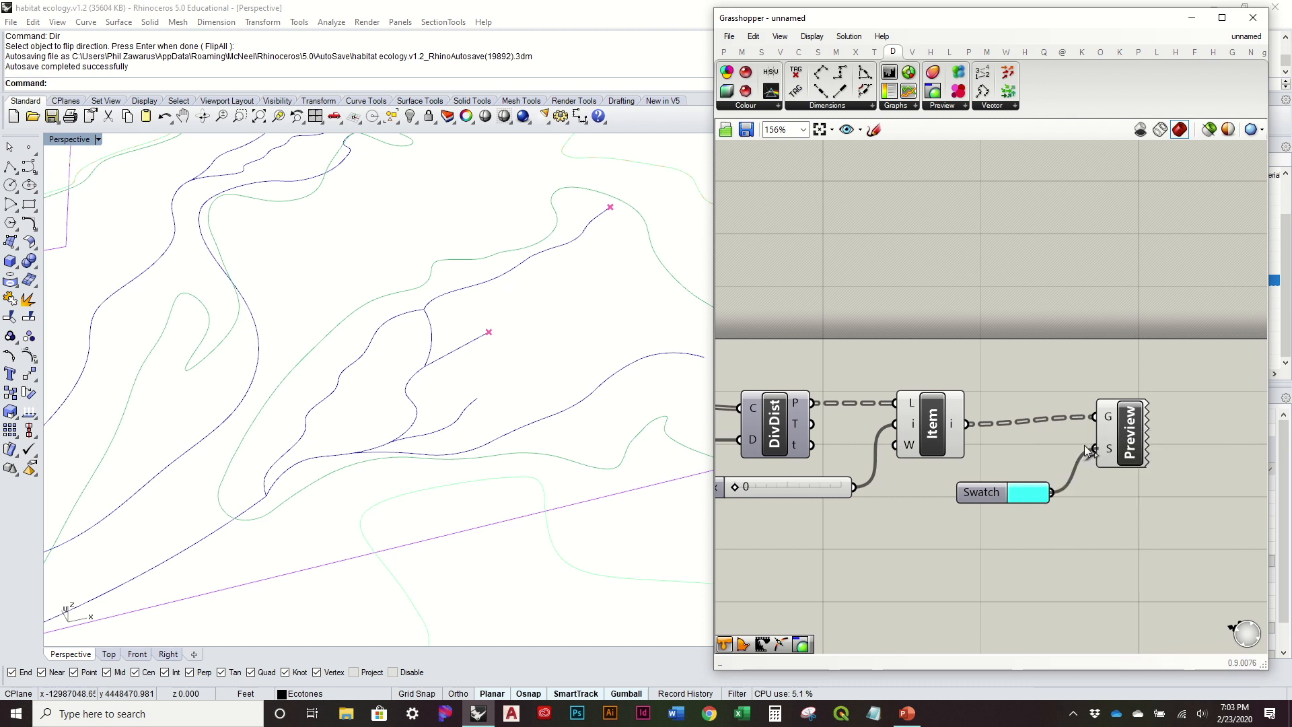
left_click(932, 434)
right_click(932, 434)
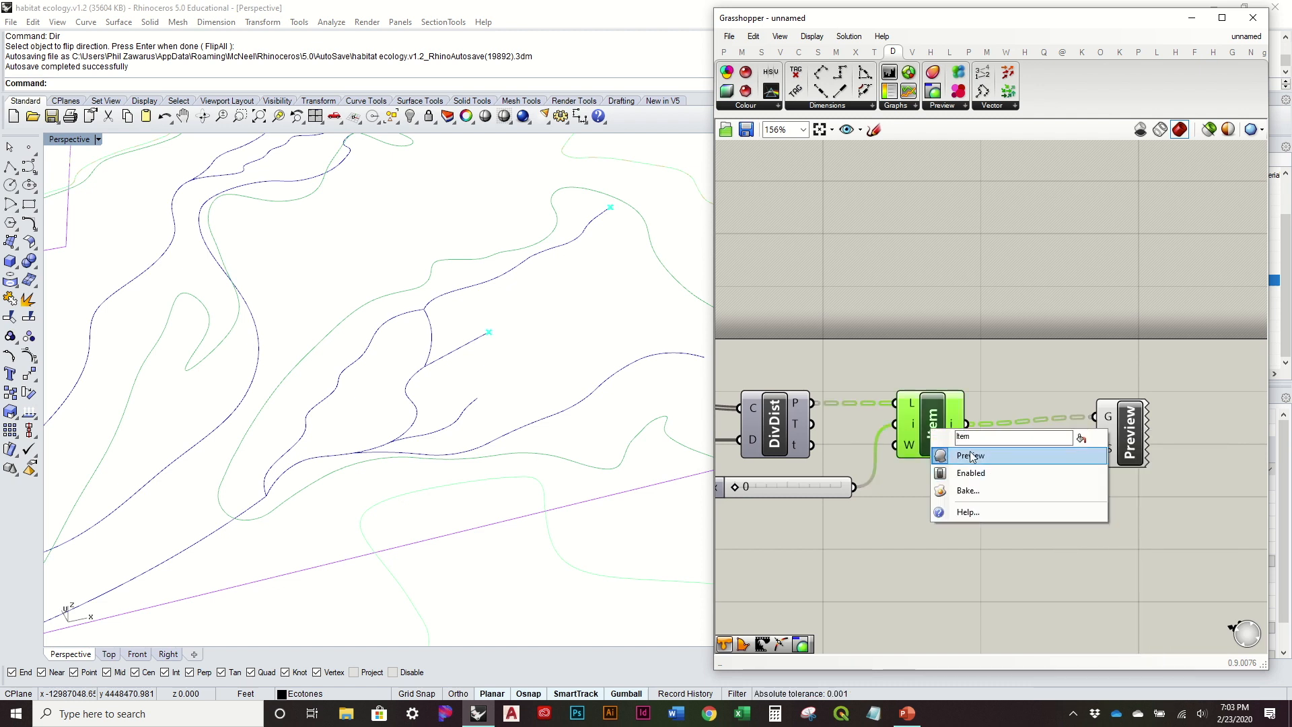
left_click(1024, 563)
Open the Index slider's Animation controls, widen the dialog to examine the resolution and preview framing, and close it.
right_click_drag(565, 437, 501, 454, "shift")
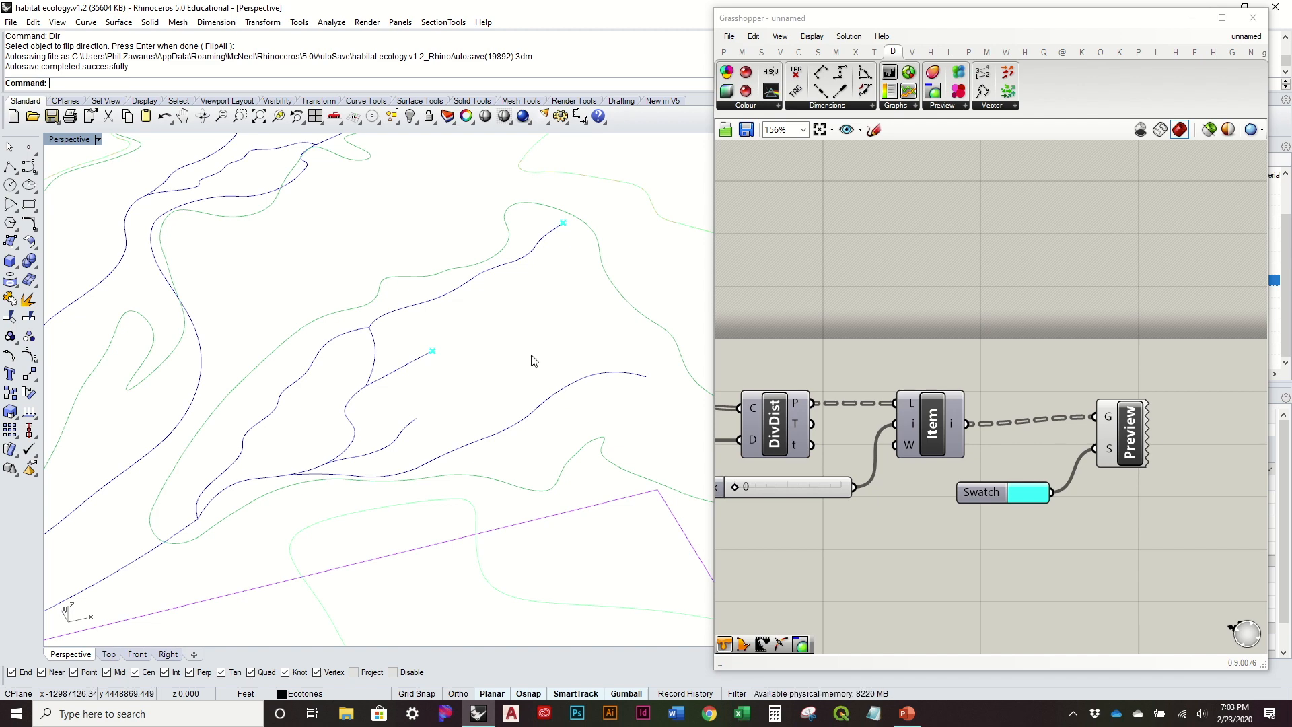
left_click_drag(1017, 24, 984, 72)
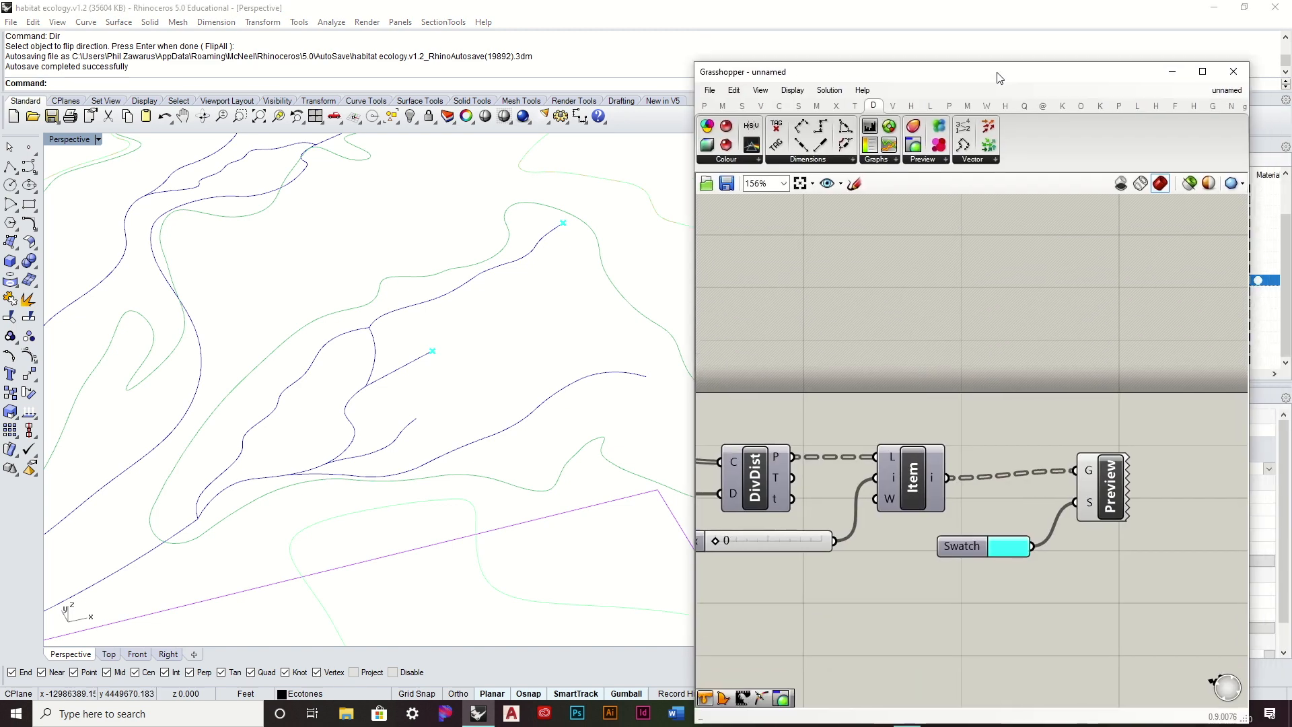
right_click_drag(708, 546, 863, 514)
left_click(841, 509)
right_click(841, 510)
left_click(906, 651)
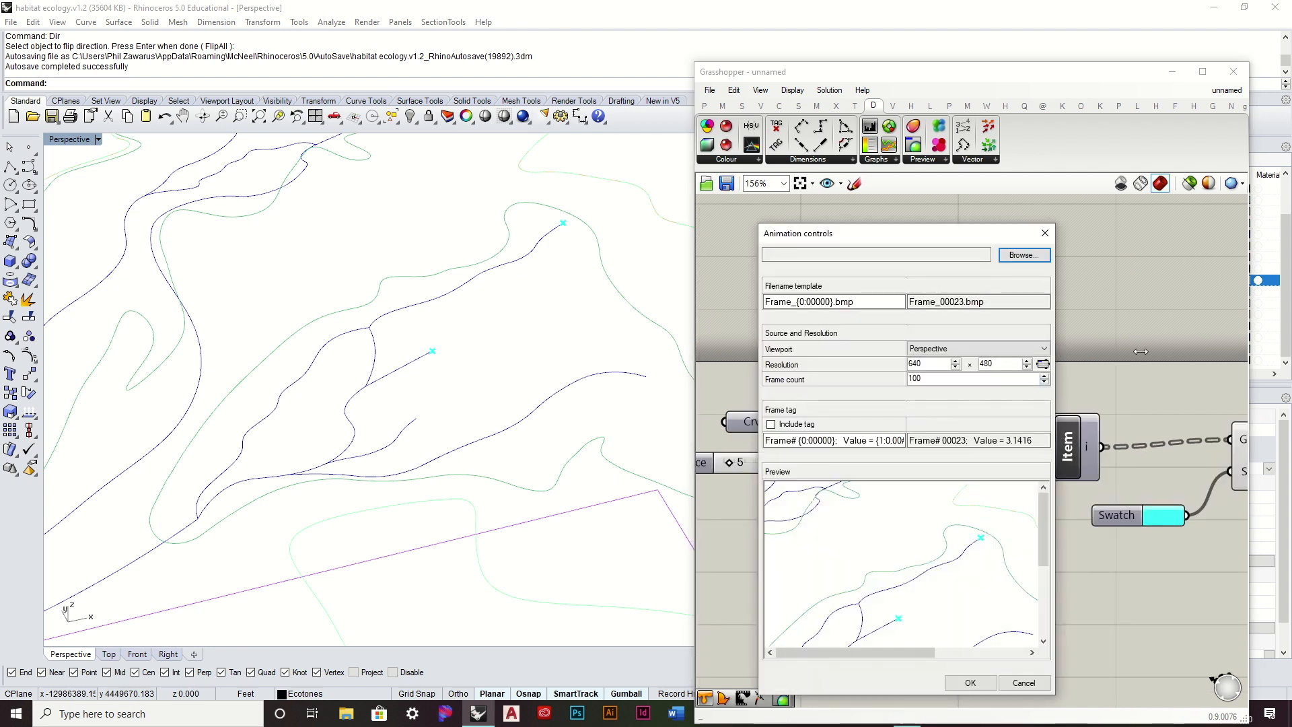
left_click_drag(1056, 354, 1257, 352)
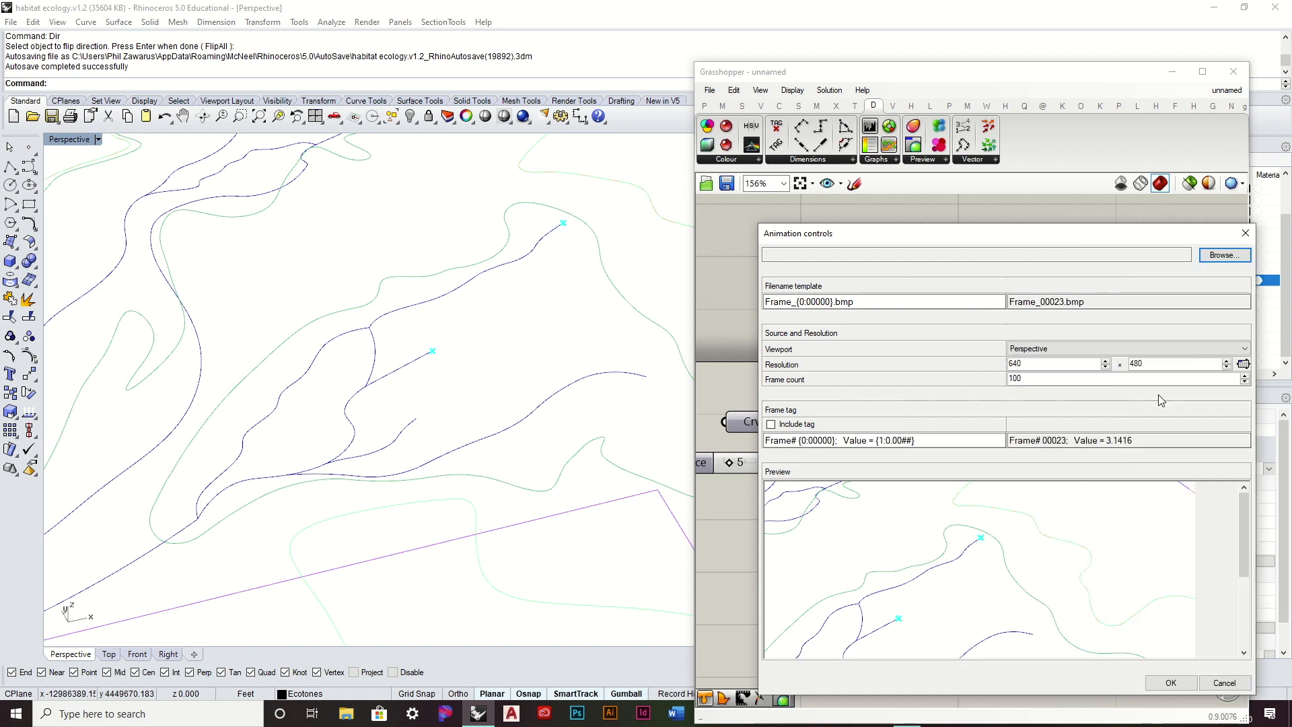
left_click(1243, 233)
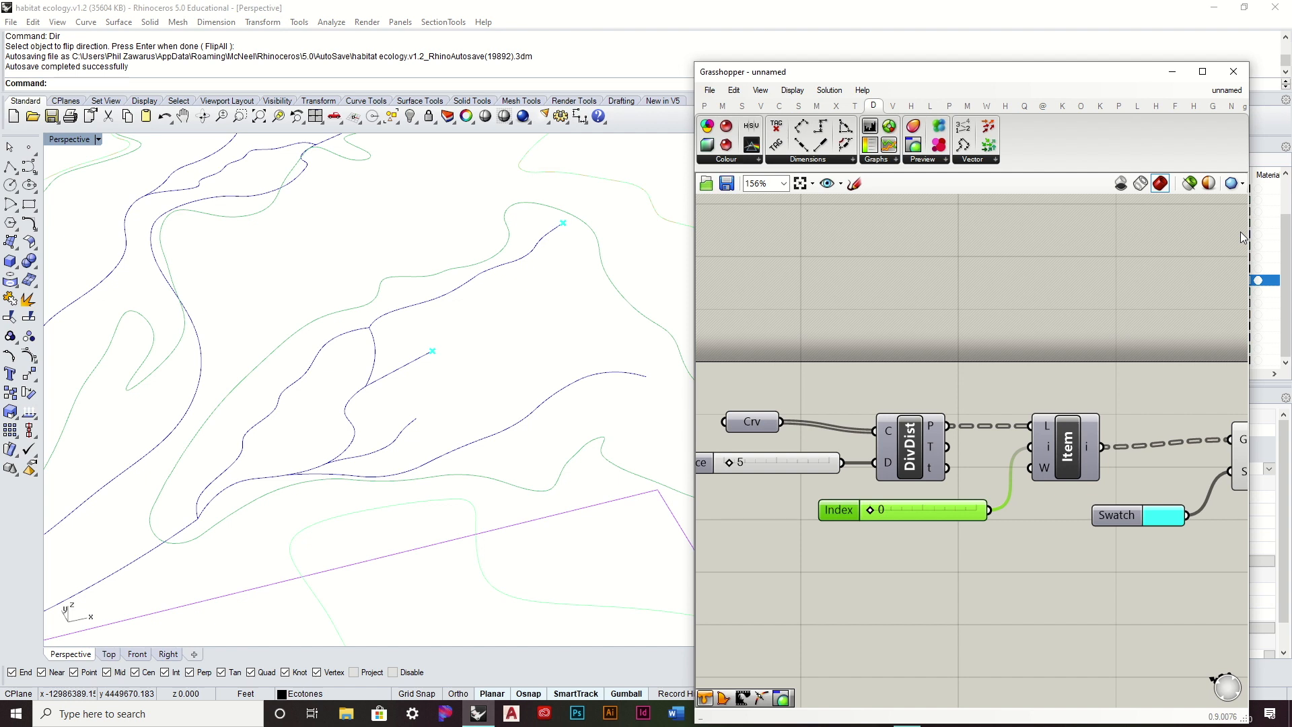
Switch to Rhino and set the render resolution to Custom, 1024 pixels wide, with the viewport aspect ratio locked.
left_click(1172, 72)
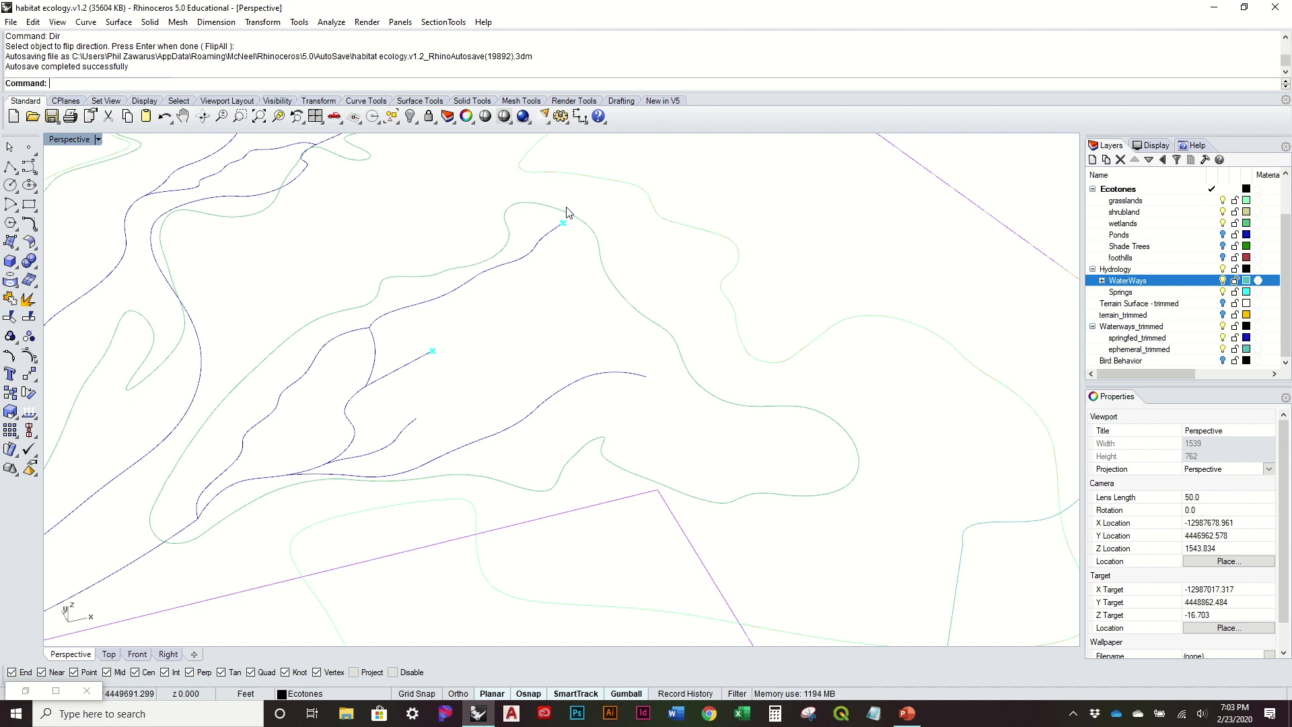
left_click(372, 26)
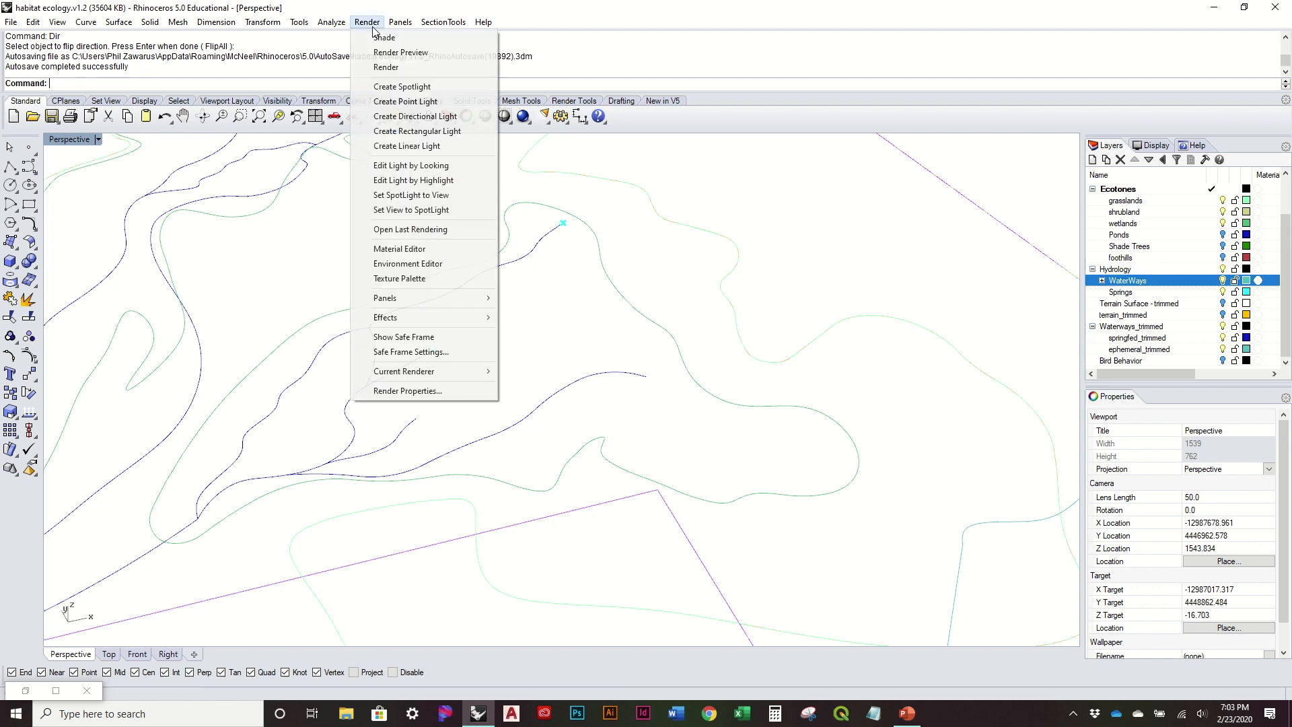
left_click(424, 391)
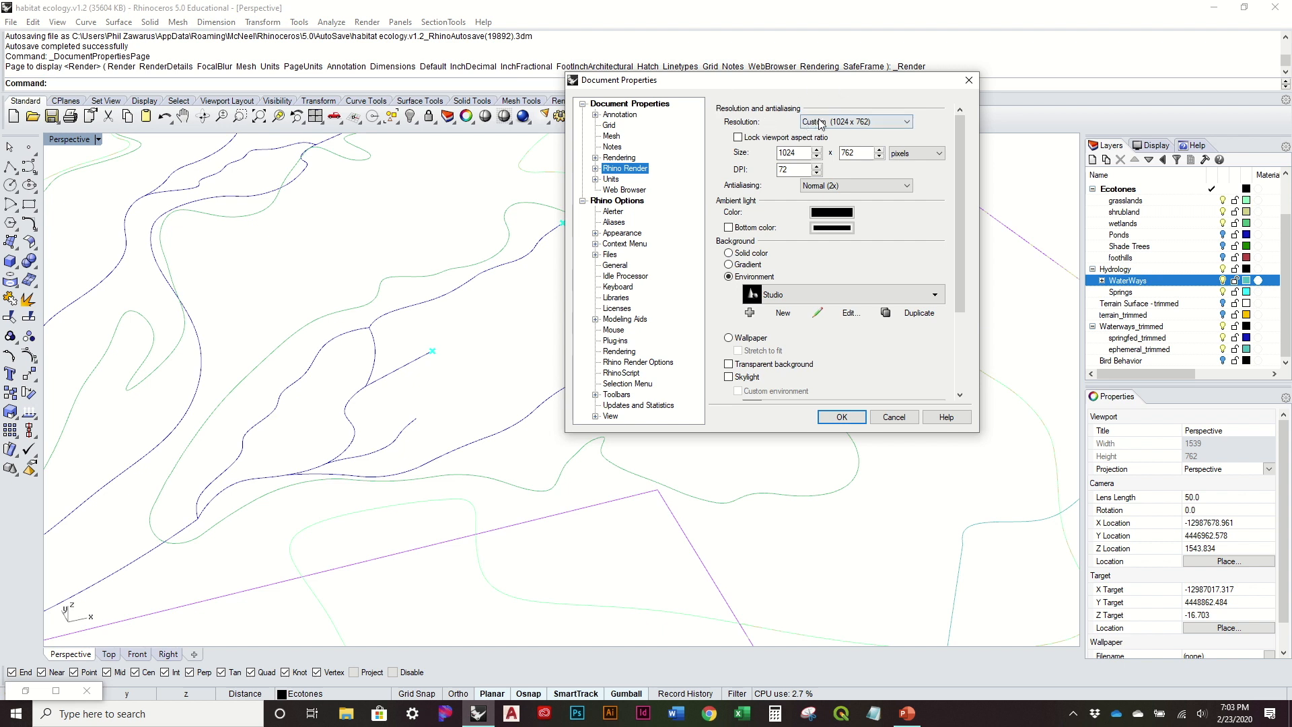
left_click(821, 123)
left_click(835, 135)
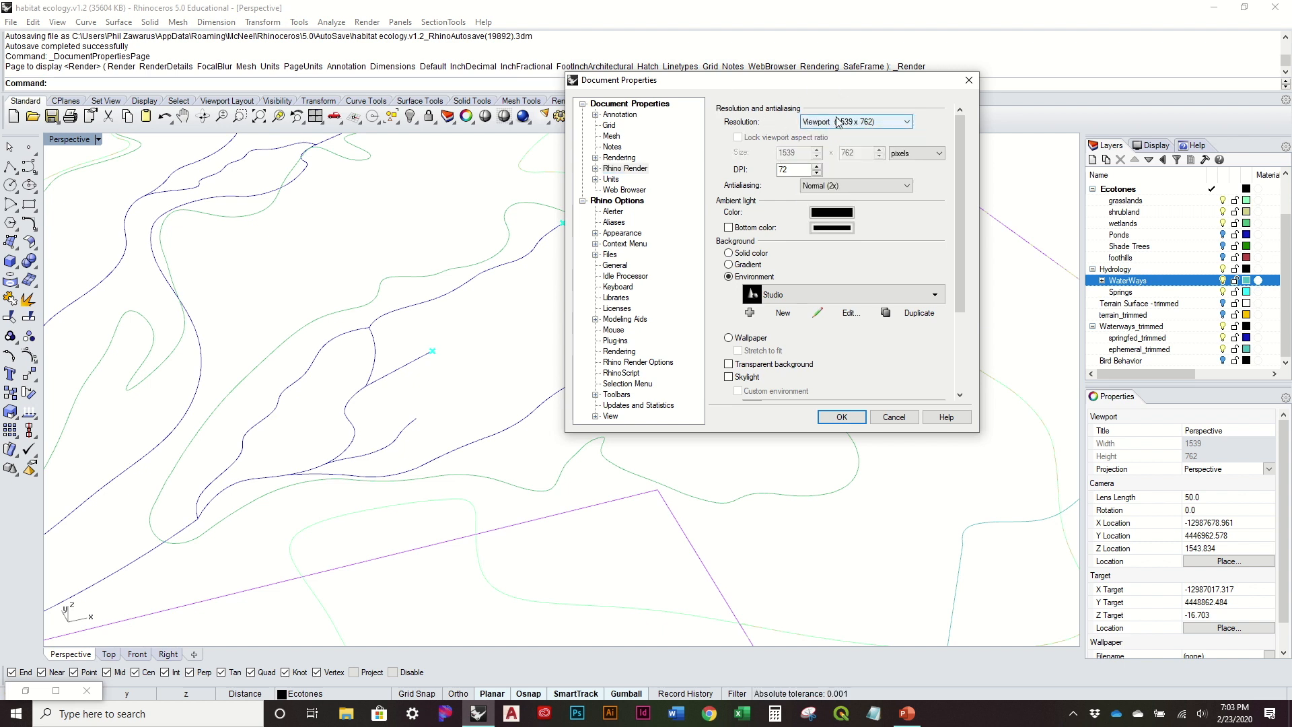
left_click(838, 122)
left_click(838, 121)
left_click(838, 122)
left_click(836, 143)
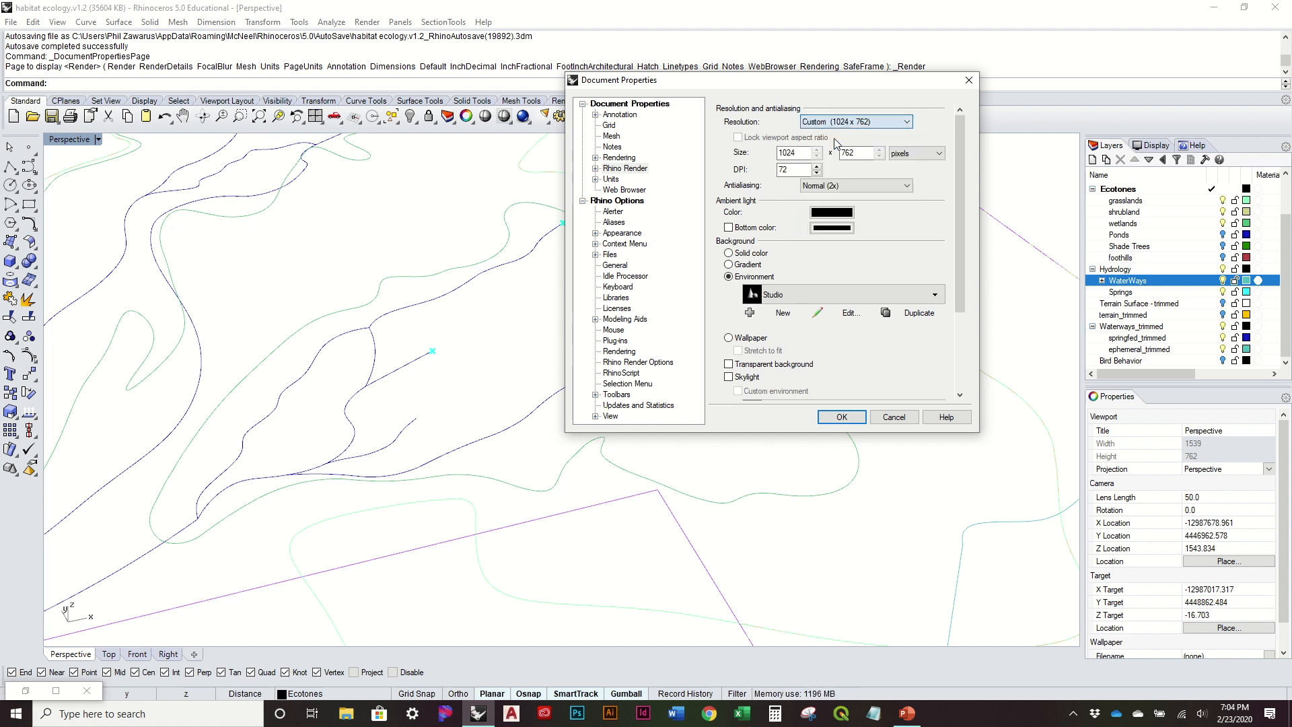
left_click(738, 137)
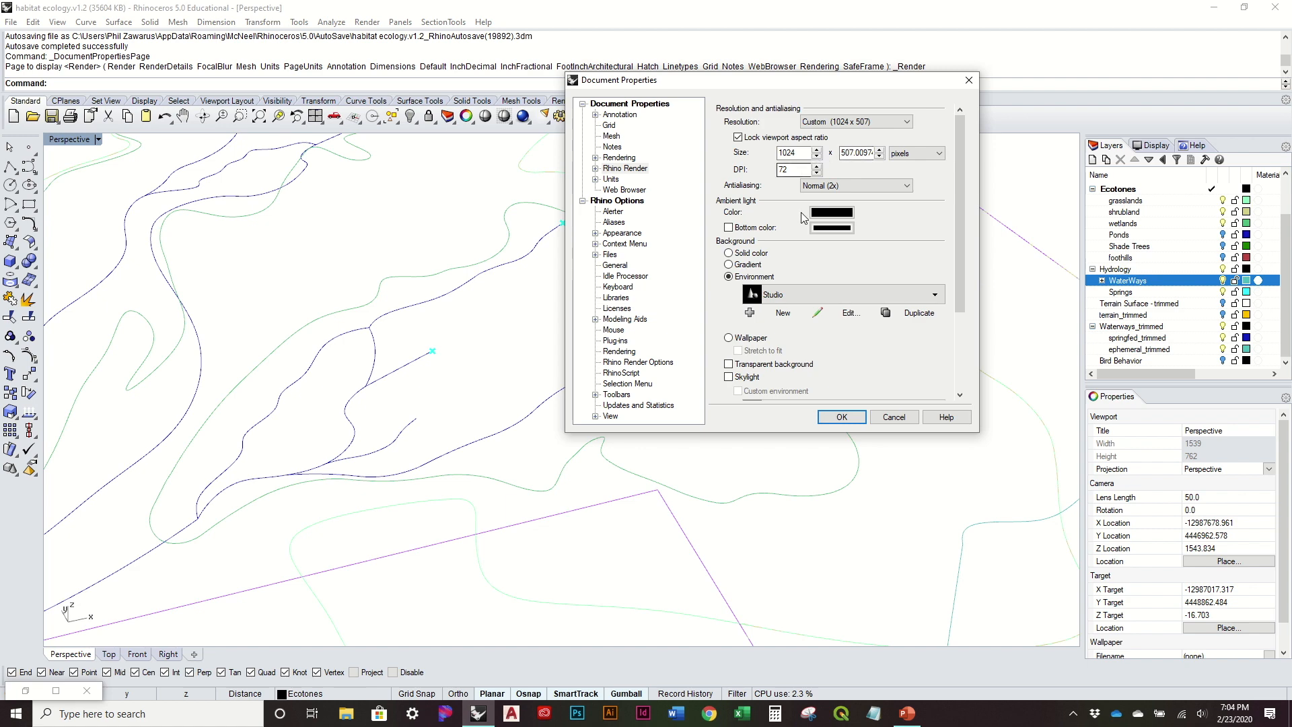
left_click(839, 415)
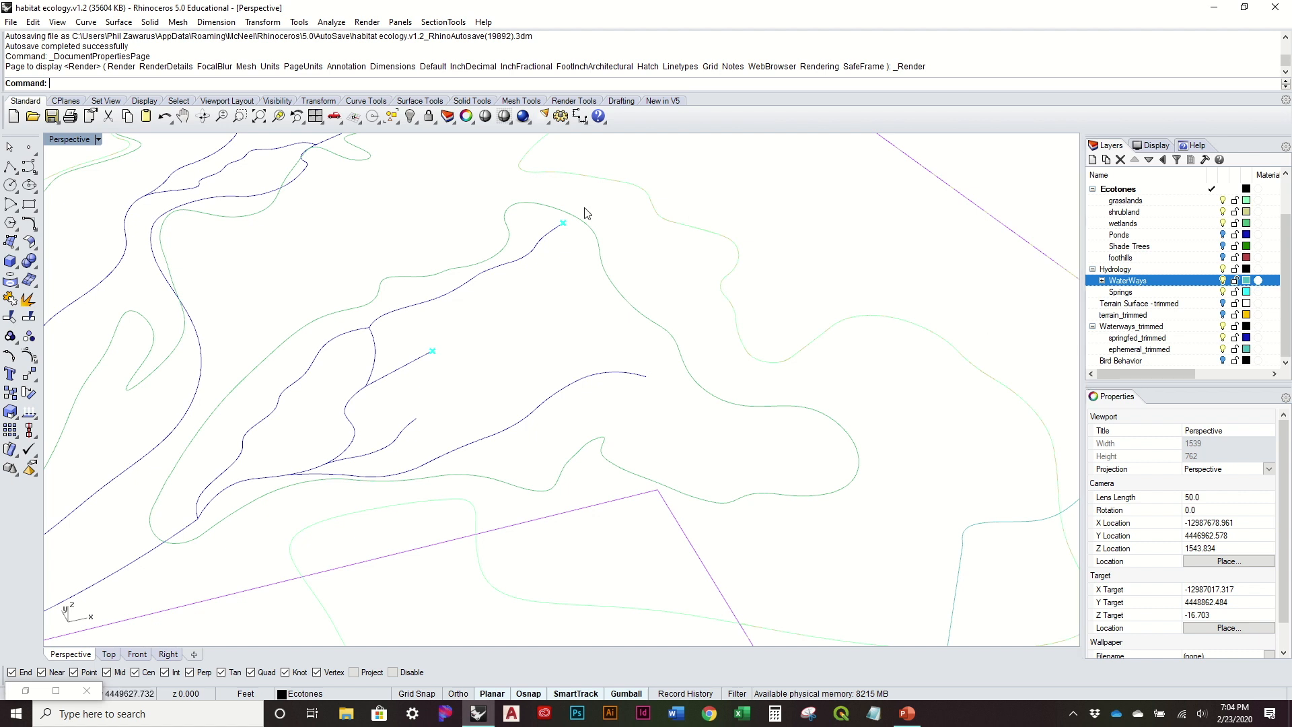
Show the safe frame in the Perspective viewport and recheck the aspect ratio lock in the render properties.
left_click(369, 23)
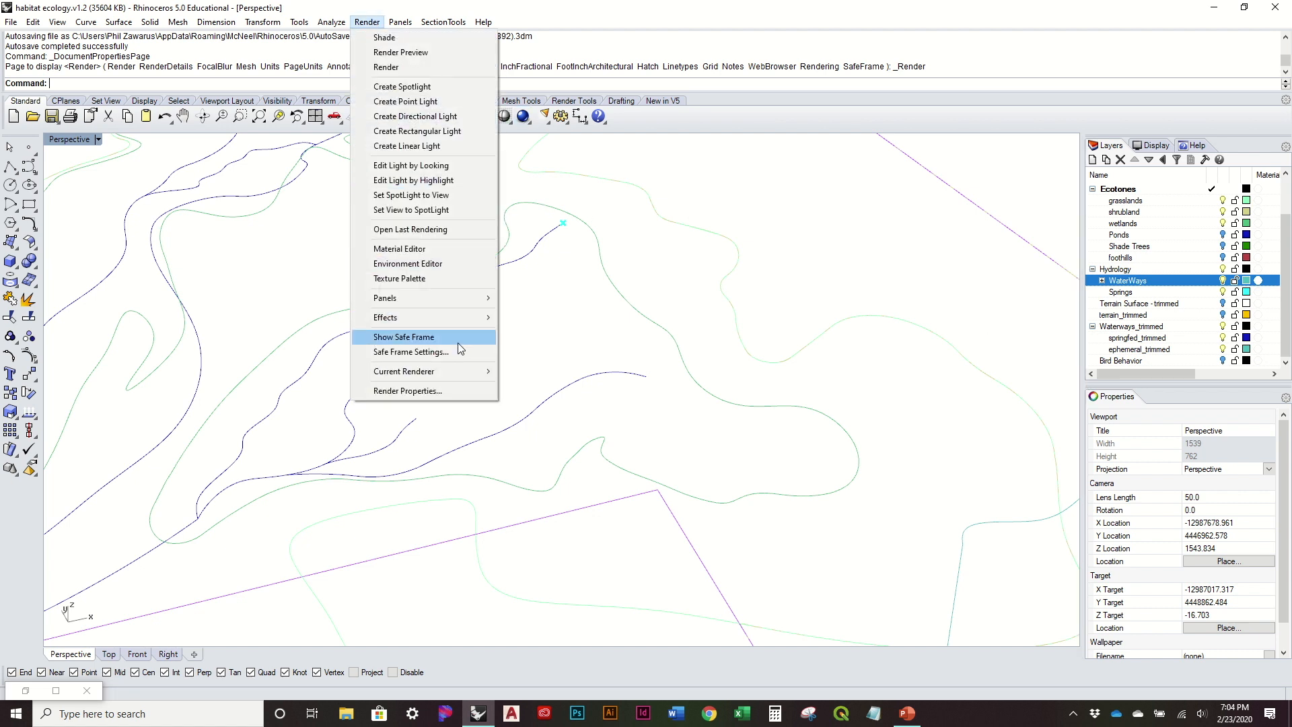
left_click(458, 341)
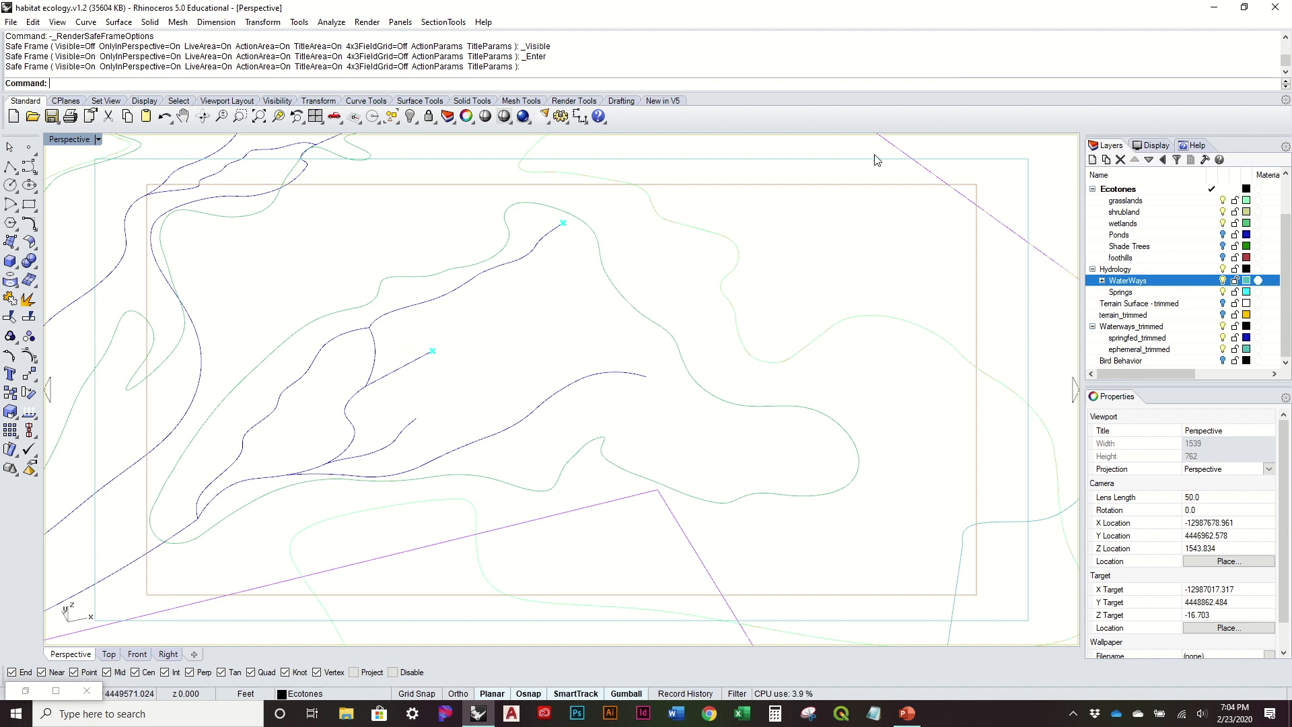
left_click(367, 21)
left_click(413, 394)
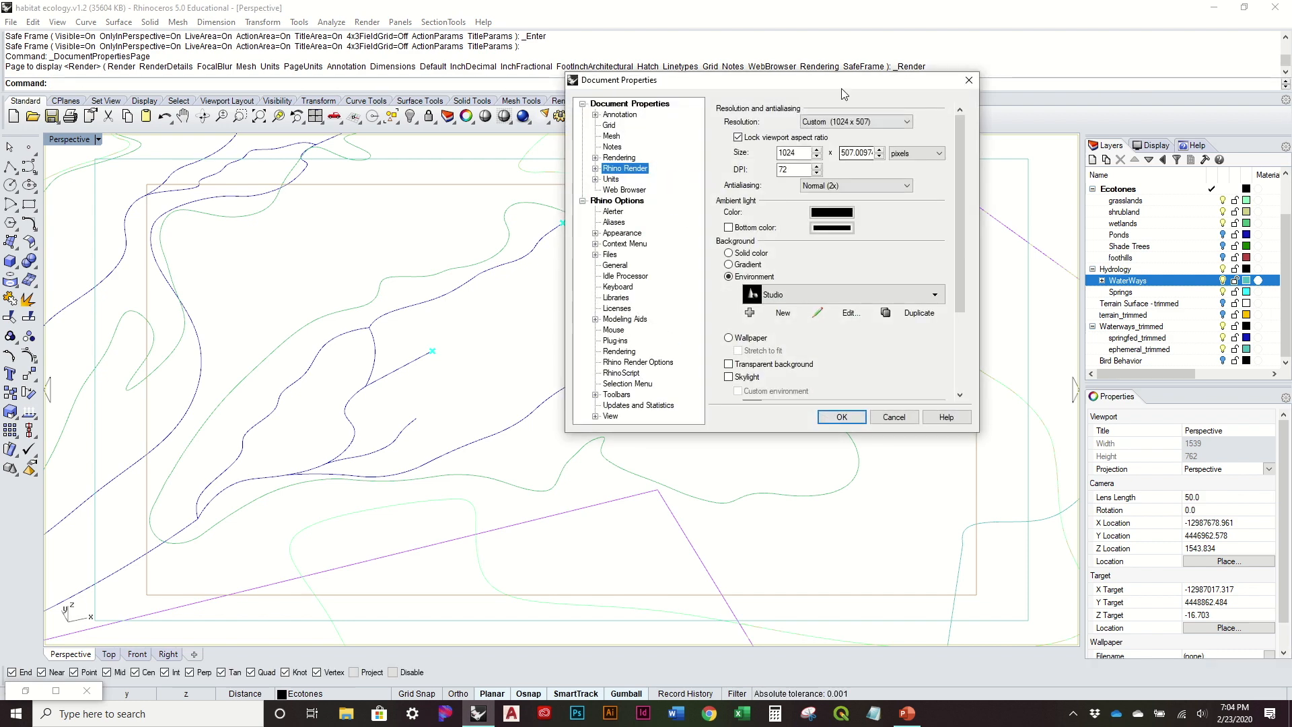
left_click_drag(843, 85, 1118, 167)
left_click(1023, 217)
left_click(1023, 217)
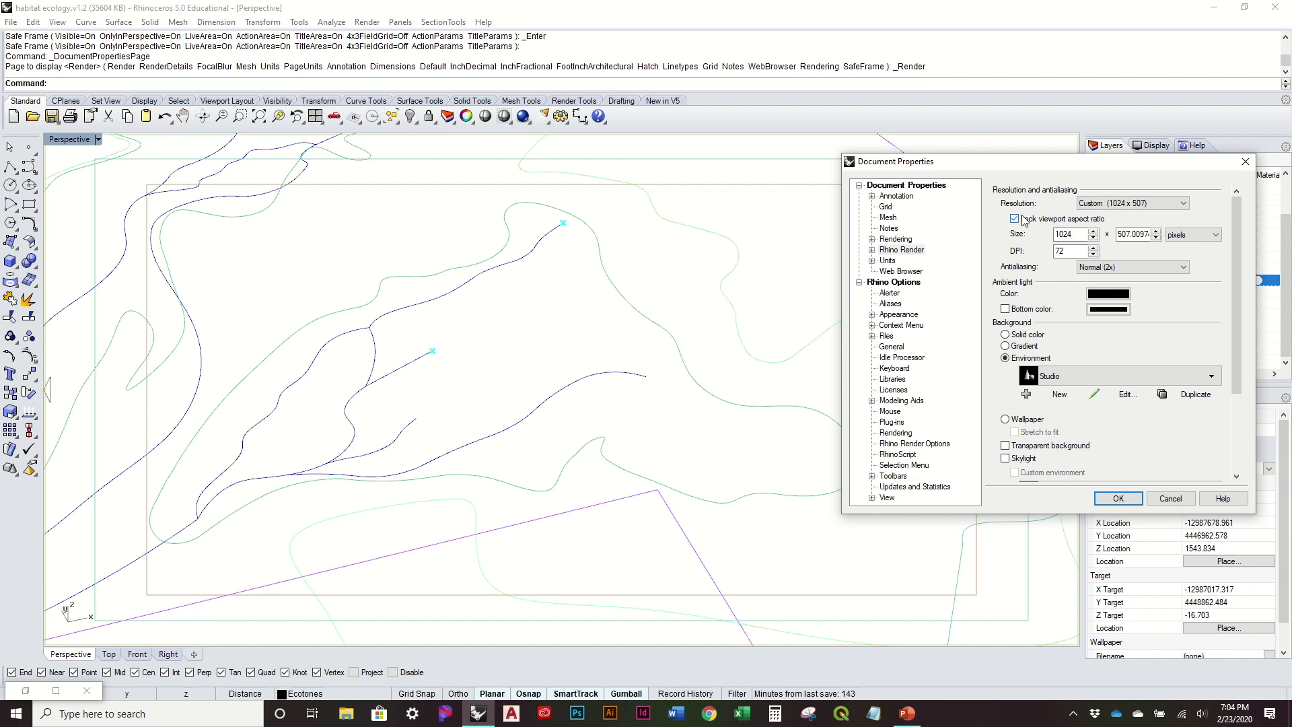
left_click(1075, 235)
left_click(1118, 498)
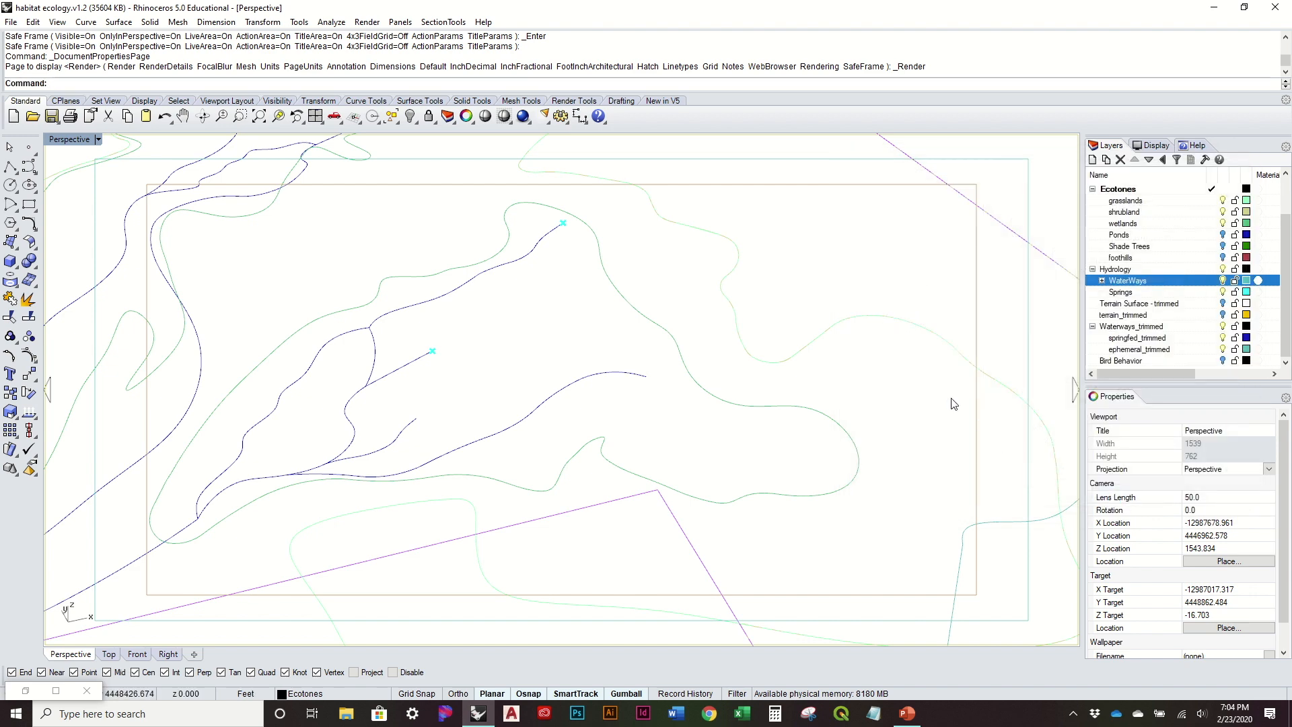
Set the custom render width to 600 pixels with the viewport aspect ratio still locked.
right_click_drag(492, 169, 519, 179)
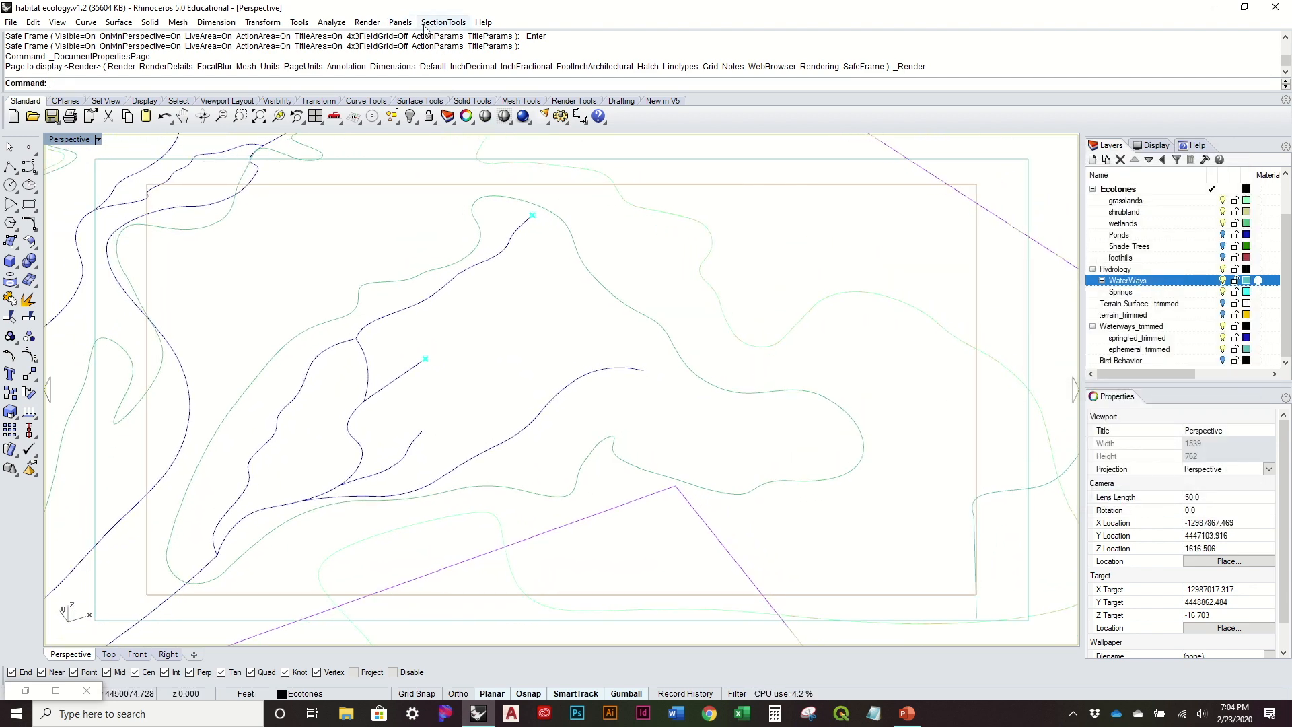
left_click(367, 22)
left_click(415, 391)
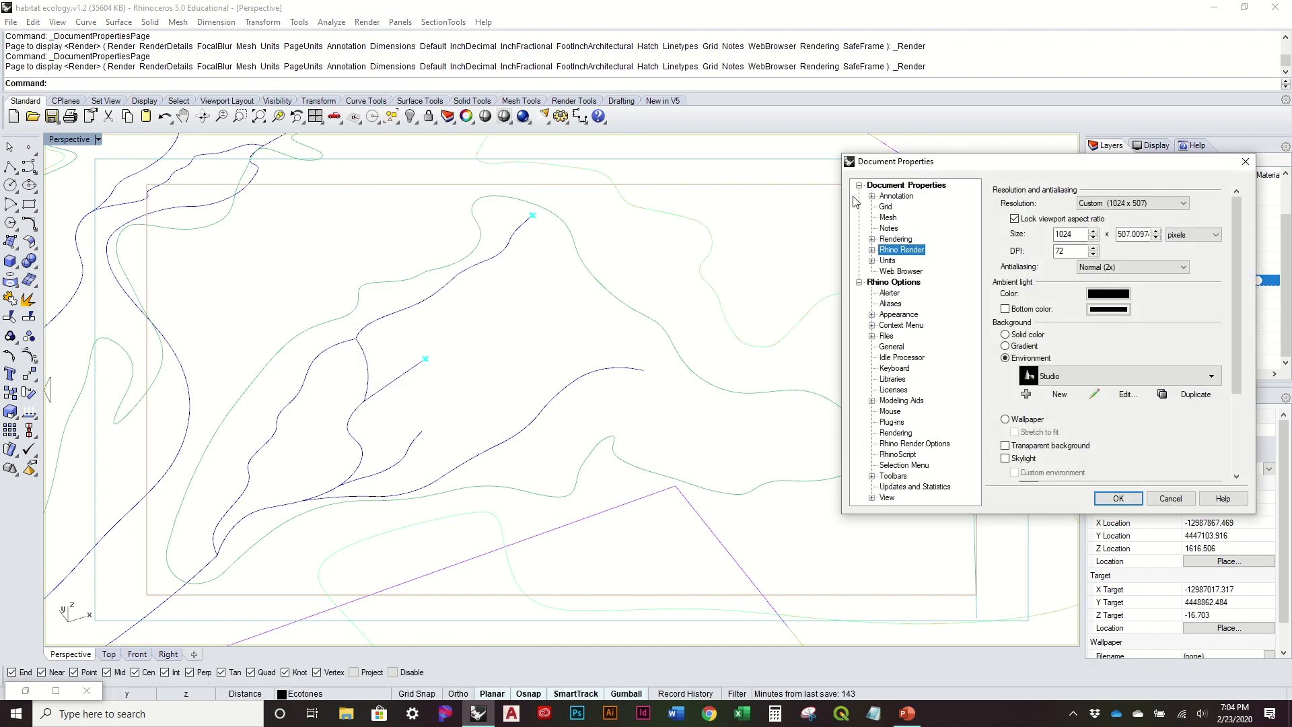
double_click(1086, 233)
type("600")
key("Tab")
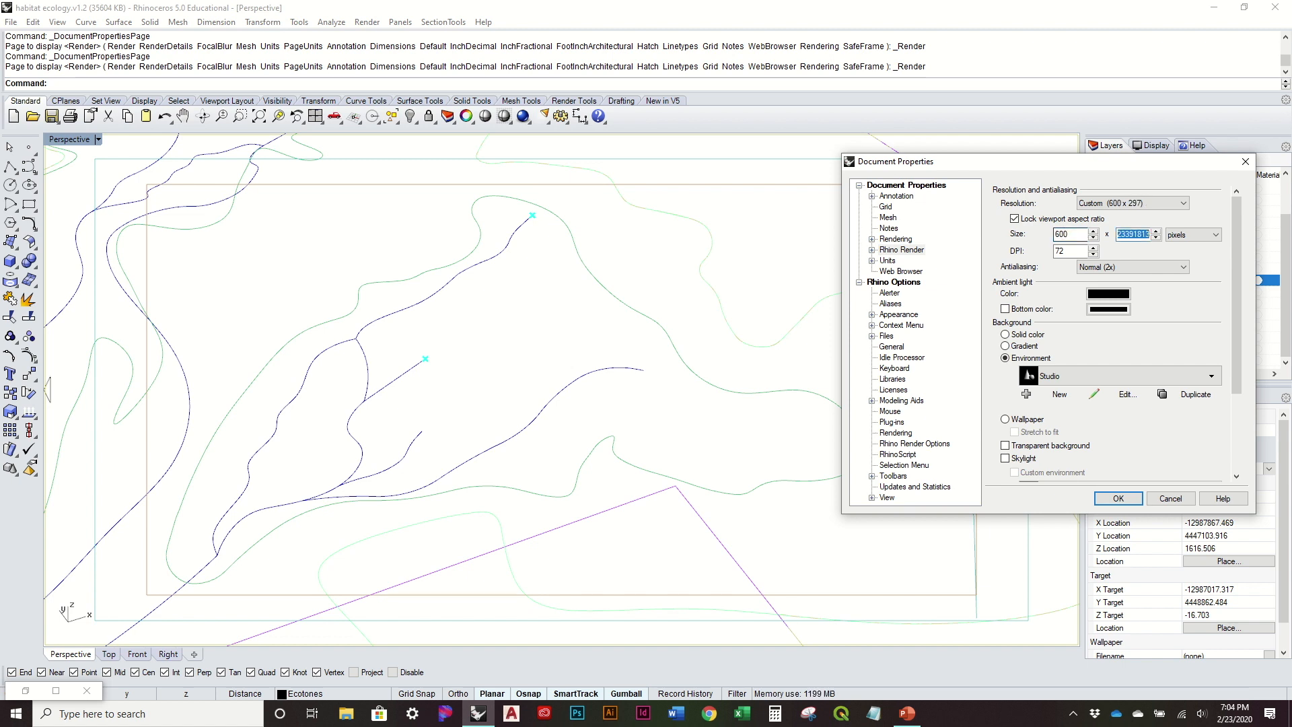
left_click(1118, 498)
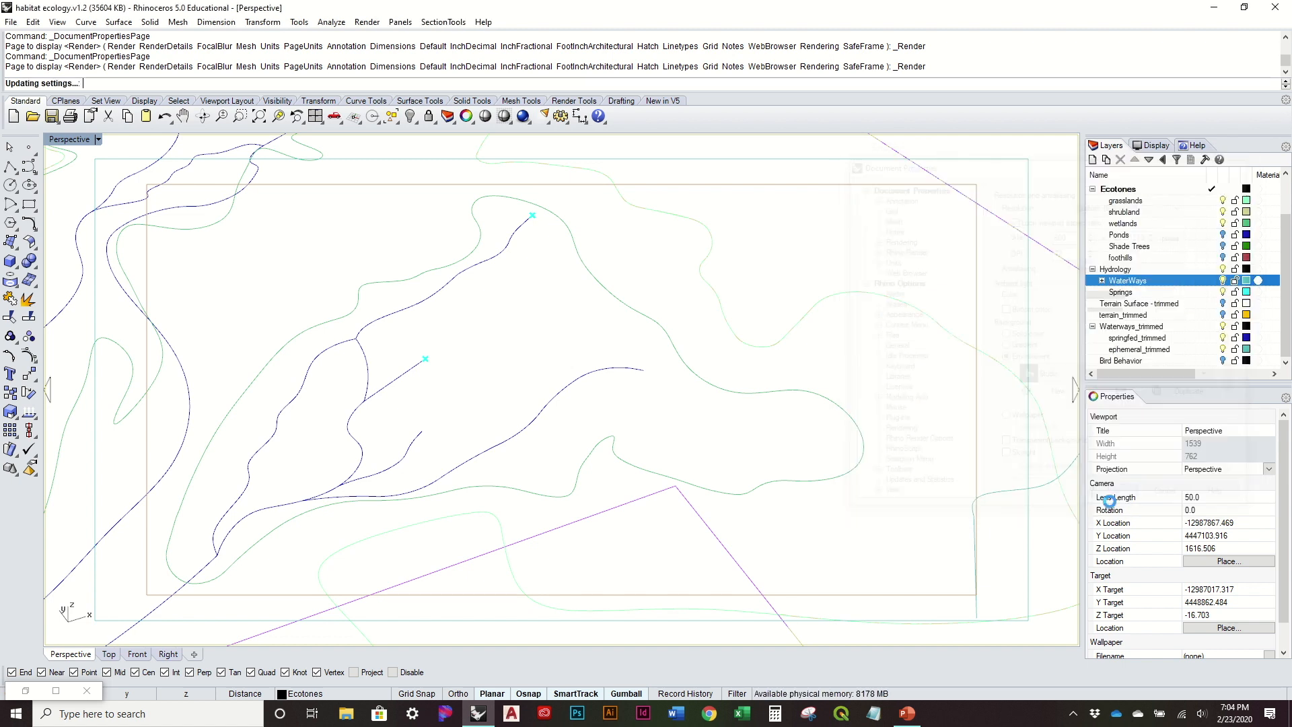
Turn the safe frame off and back on in the Perspective viewport.
right_click_drag(886, 421, 553, 275)
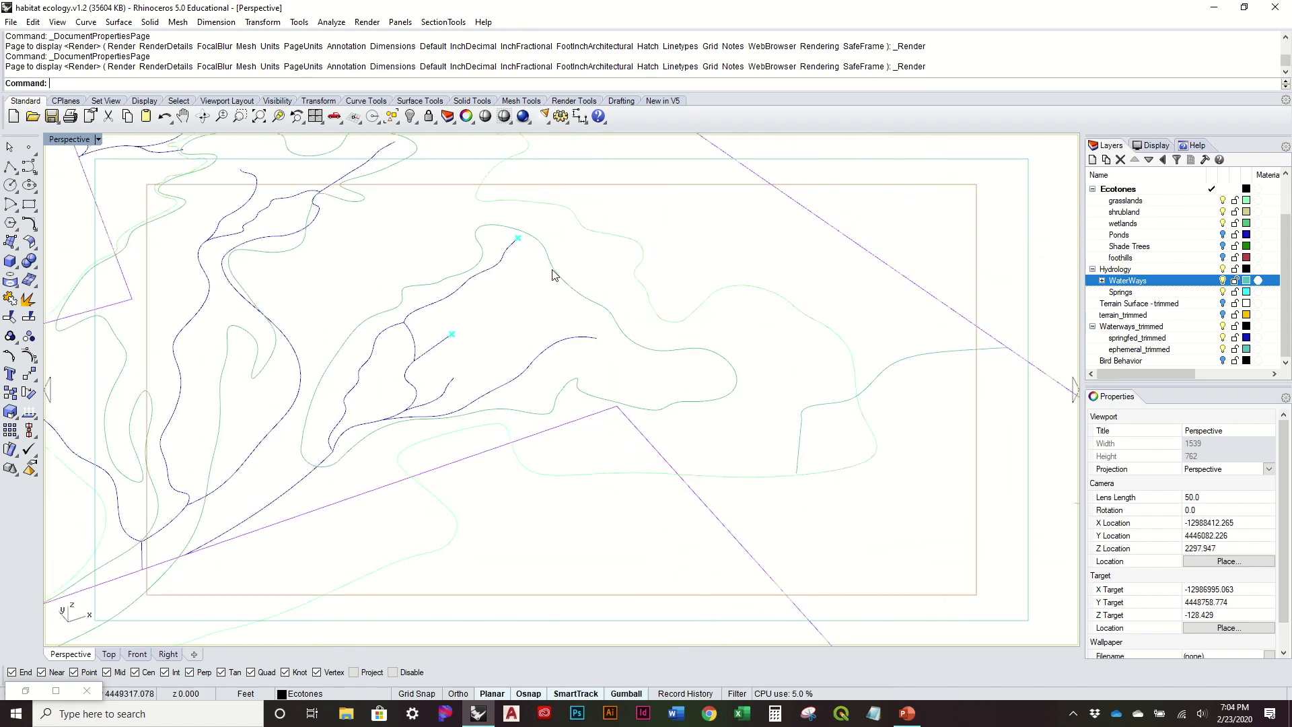
left_click(366, 22)
left_click(407, 337)
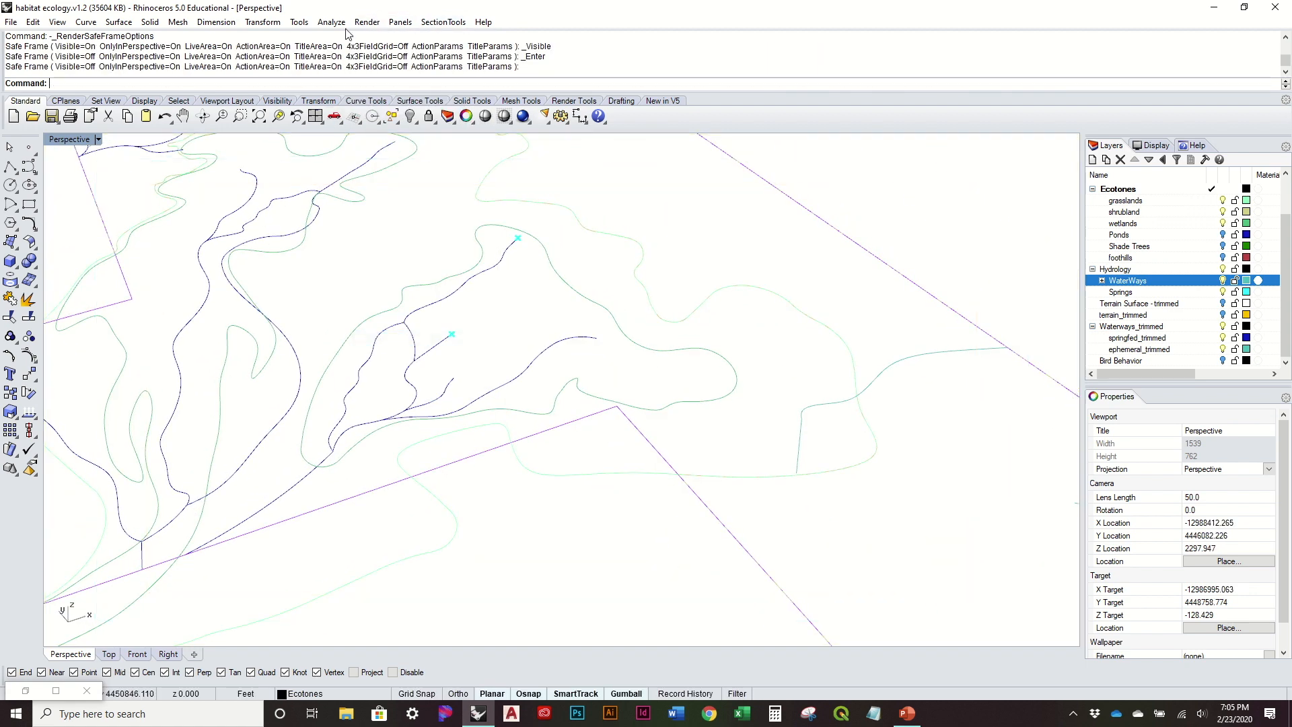
left_click(366, 22)
left_click(431, 337)
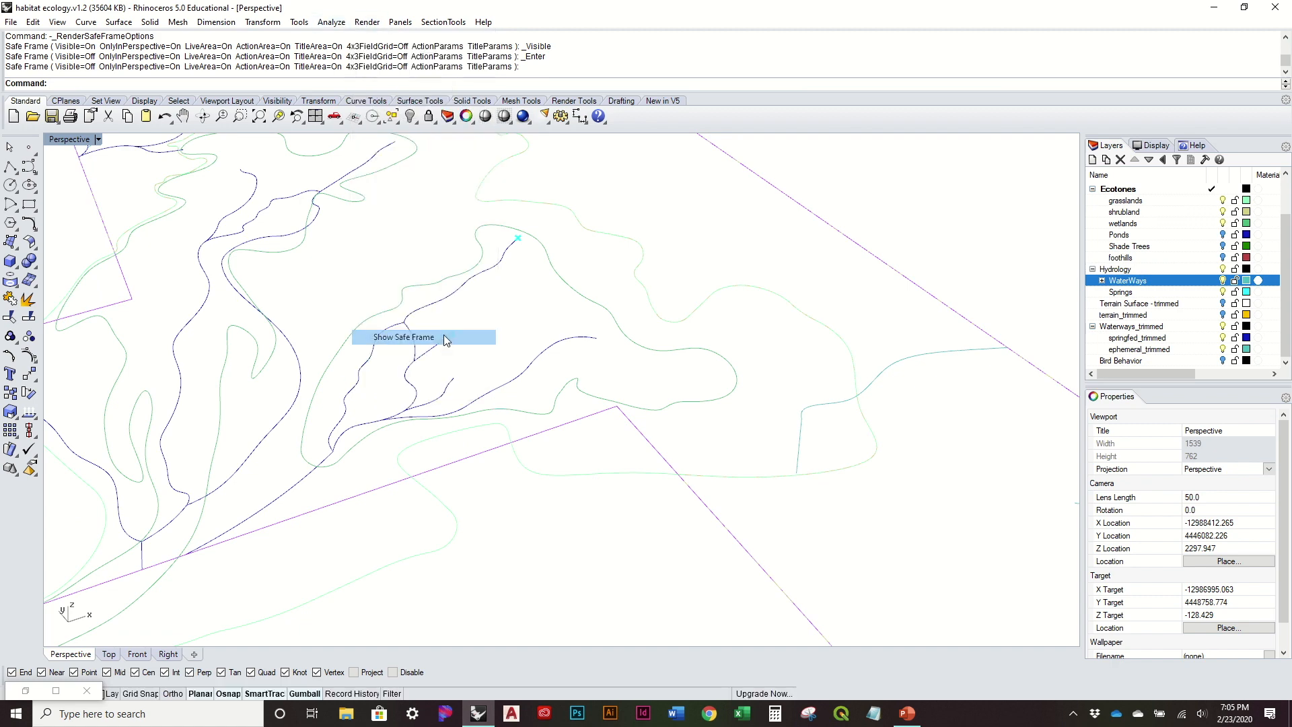
In the render properties, switch the resolution to the Viewport preset and back to Custom.
left_click(367, 21)
left_click(432, 390)
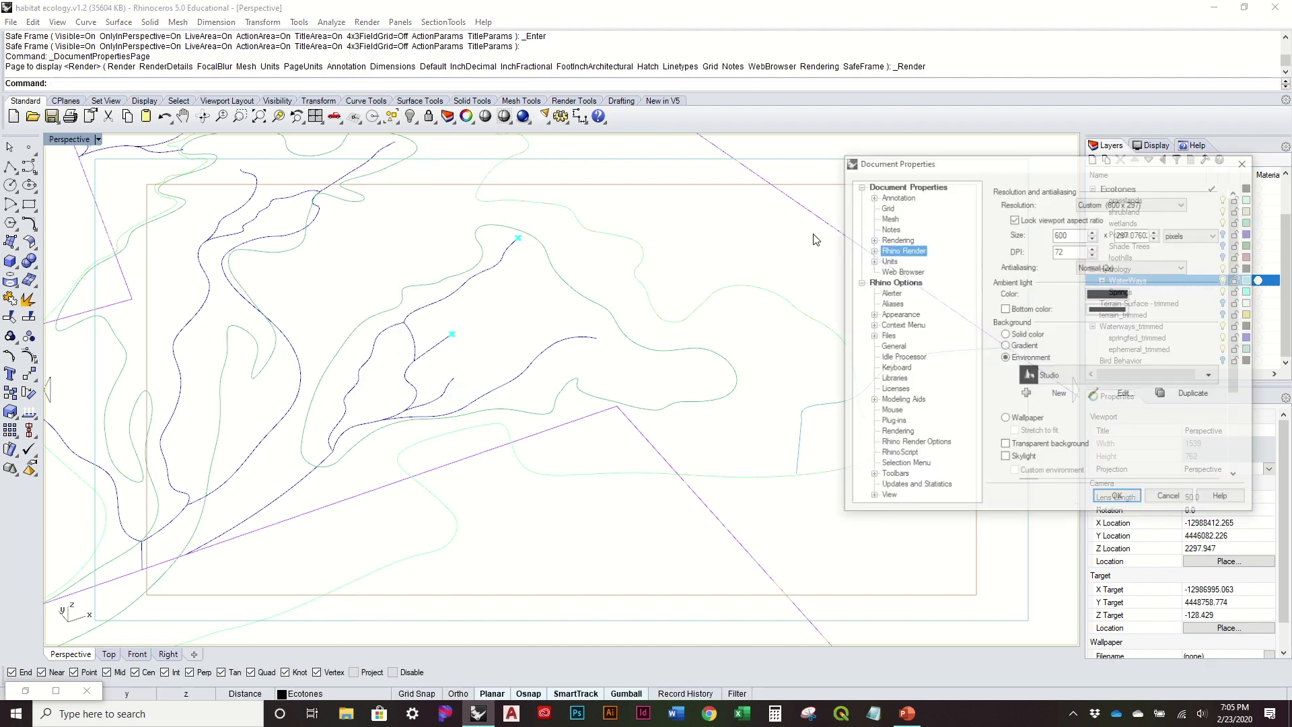
left_click(1134, 204)
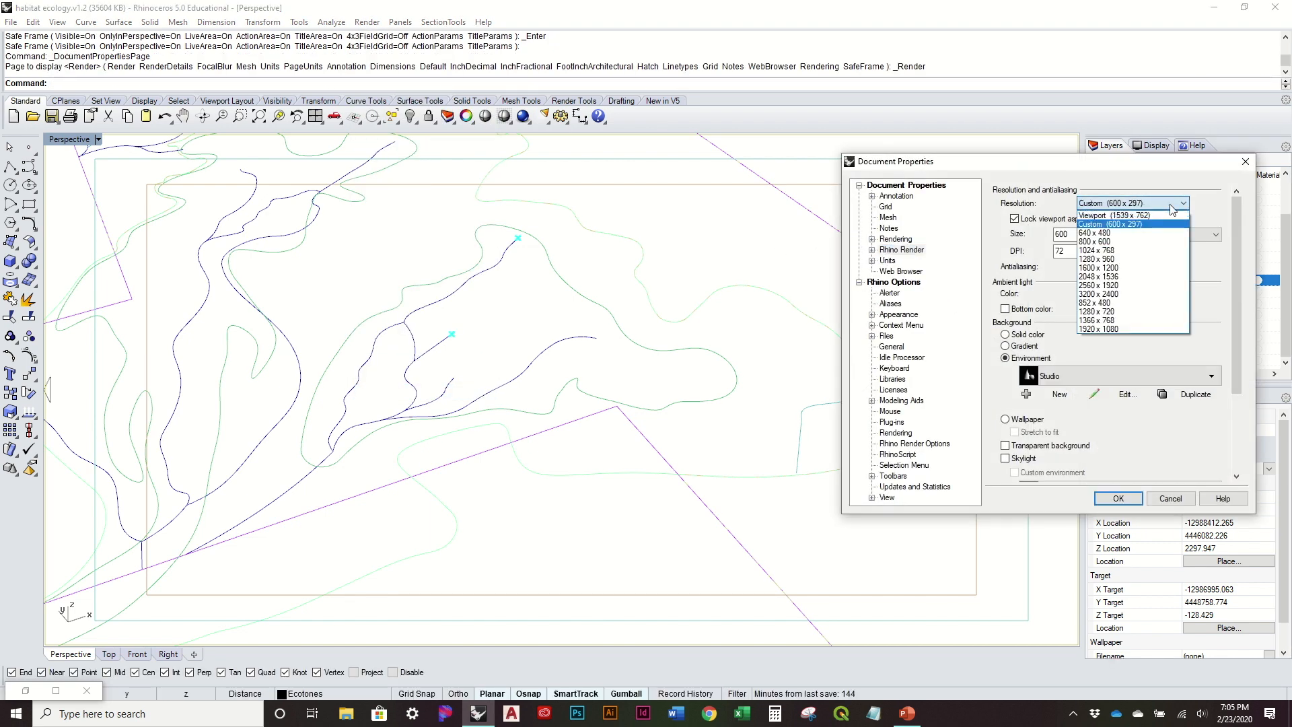
left_click(1158, 211)
left_click(1158, 211)
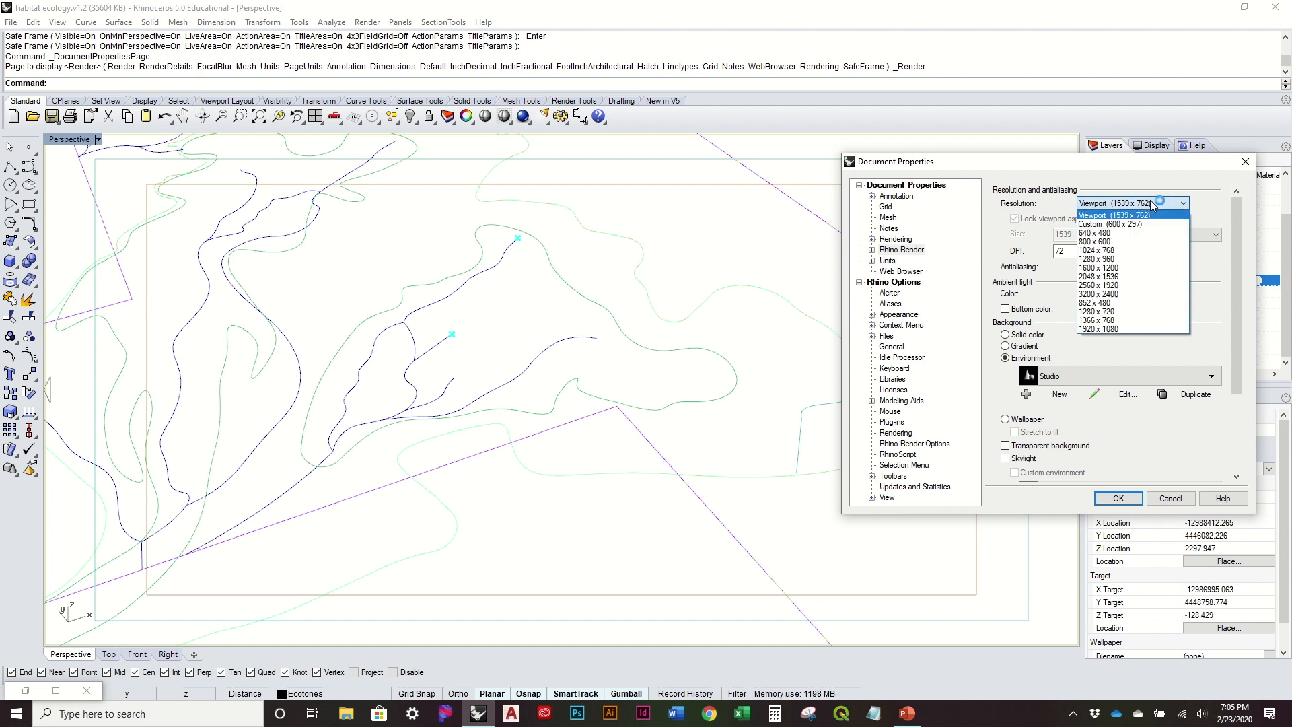
left_click(1136, 226)
Set the custom render size to 1024 by 500 pixels with the viewport aspect ratio unlocked.
left_click(1080, 233)
type("7")
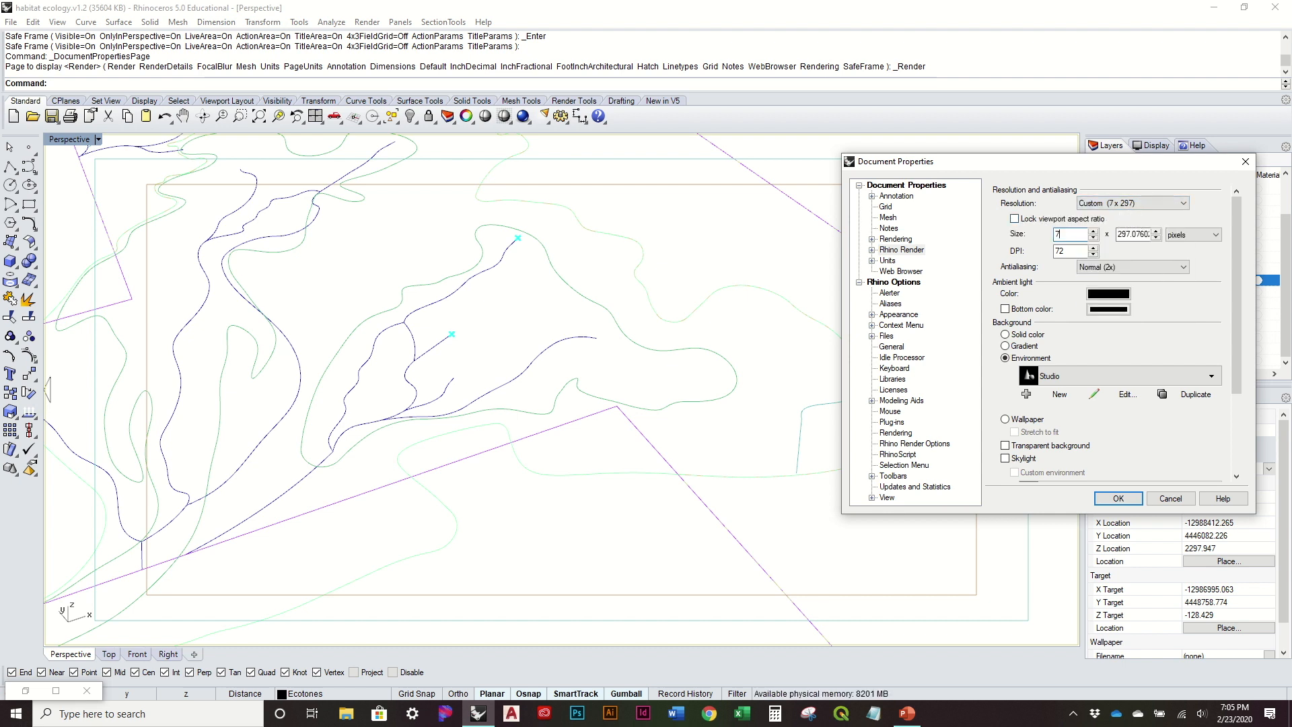
key("BackSpace")
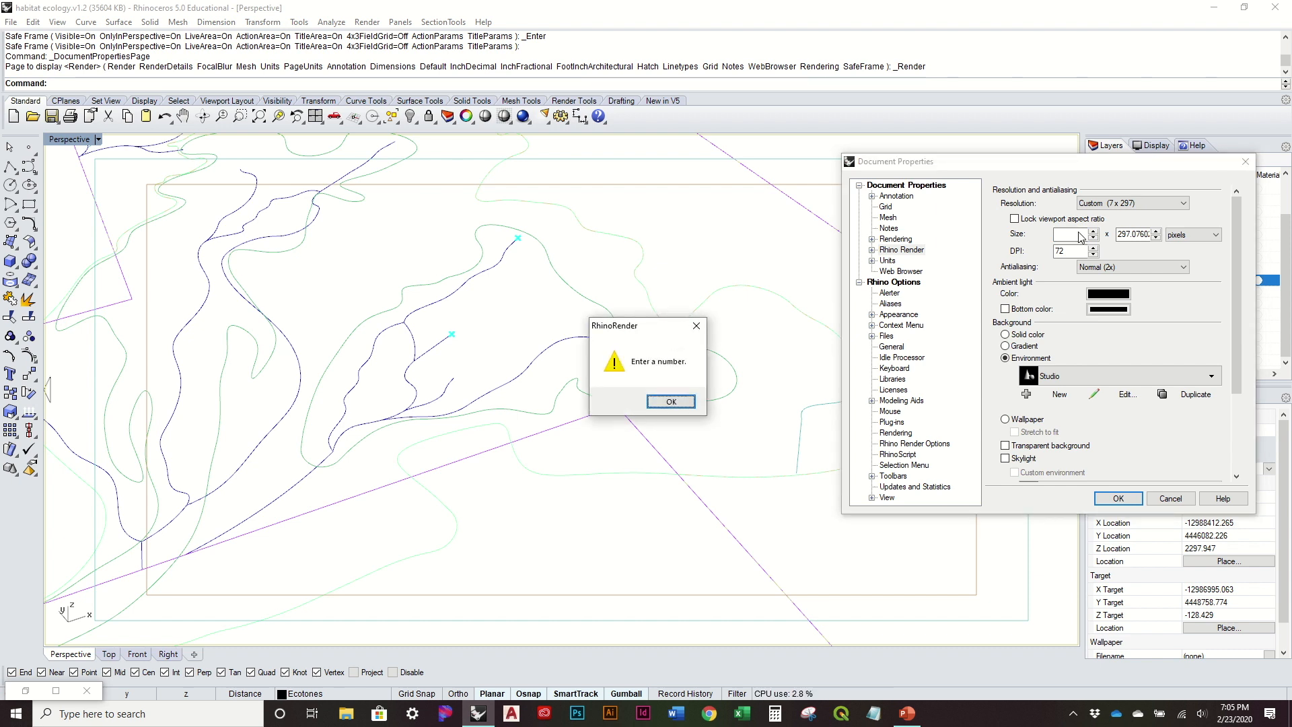
key("Return")
type("1024")
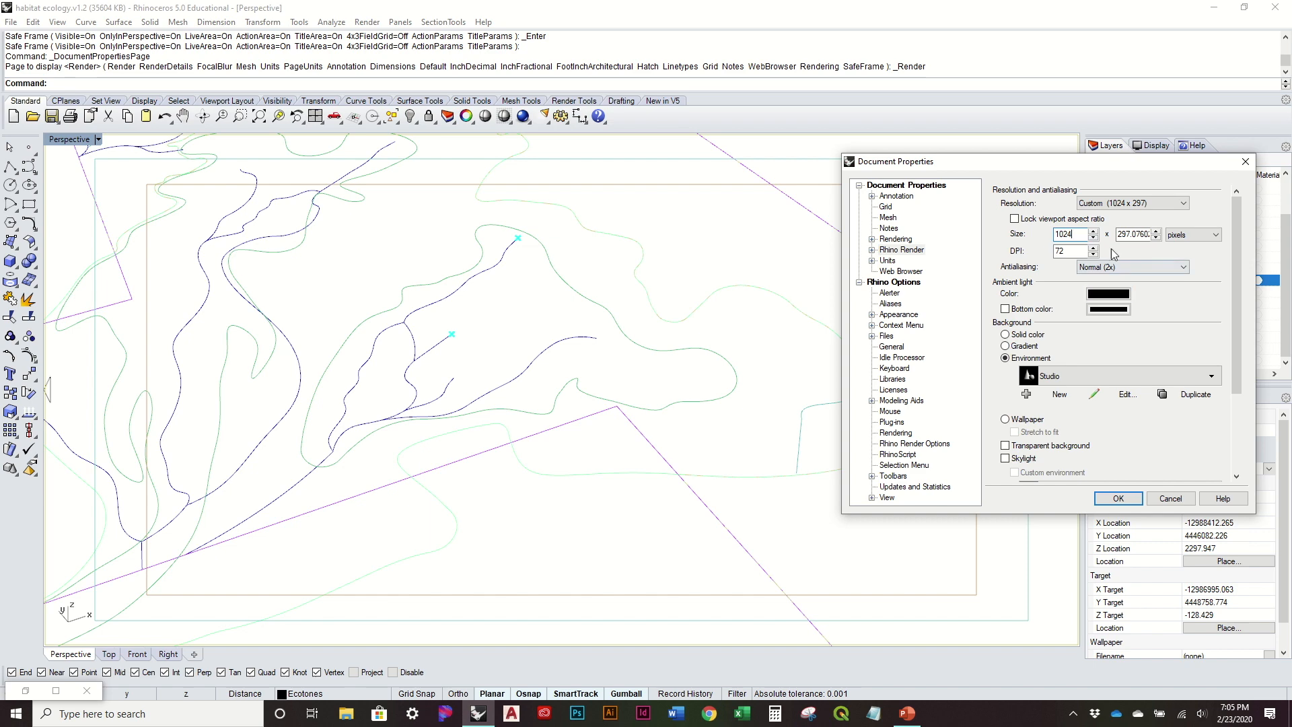
double_click(1135, 235)
type("500")
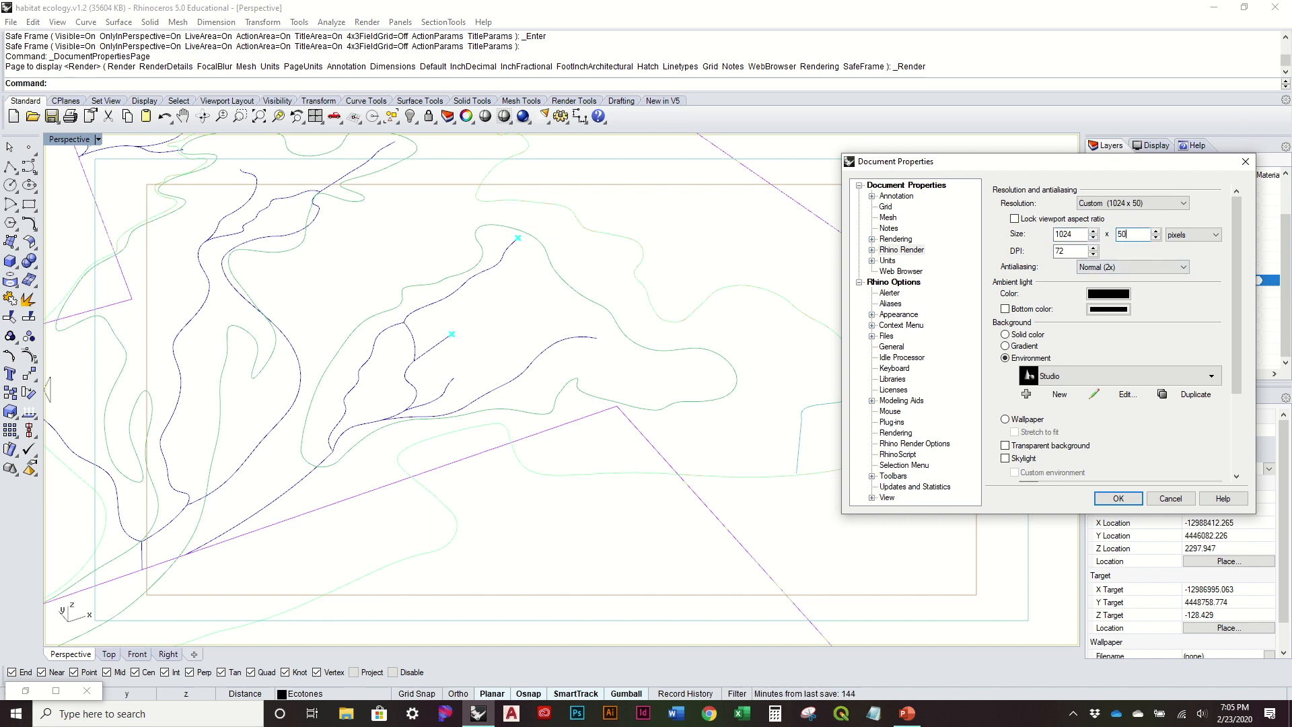
left_click(1118, 498)
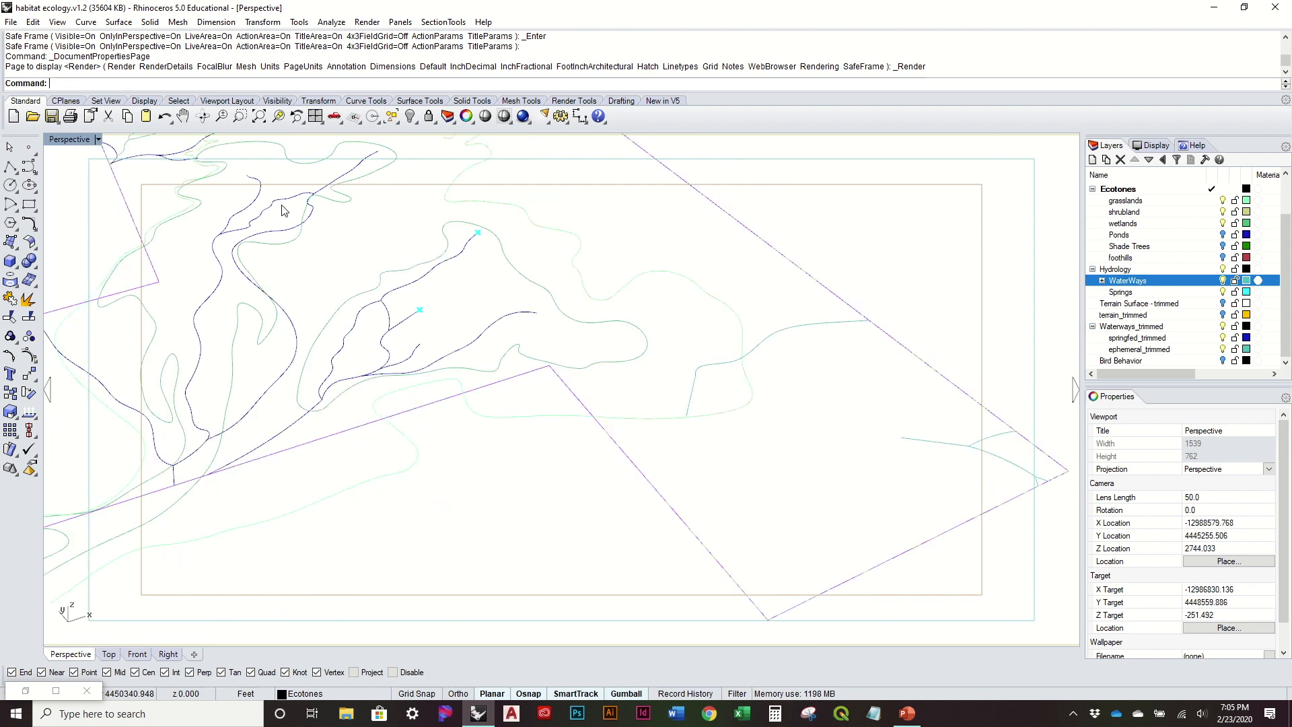
Hide the safe frame and show it again in the Perspective viewport.
left_click(367, 22)
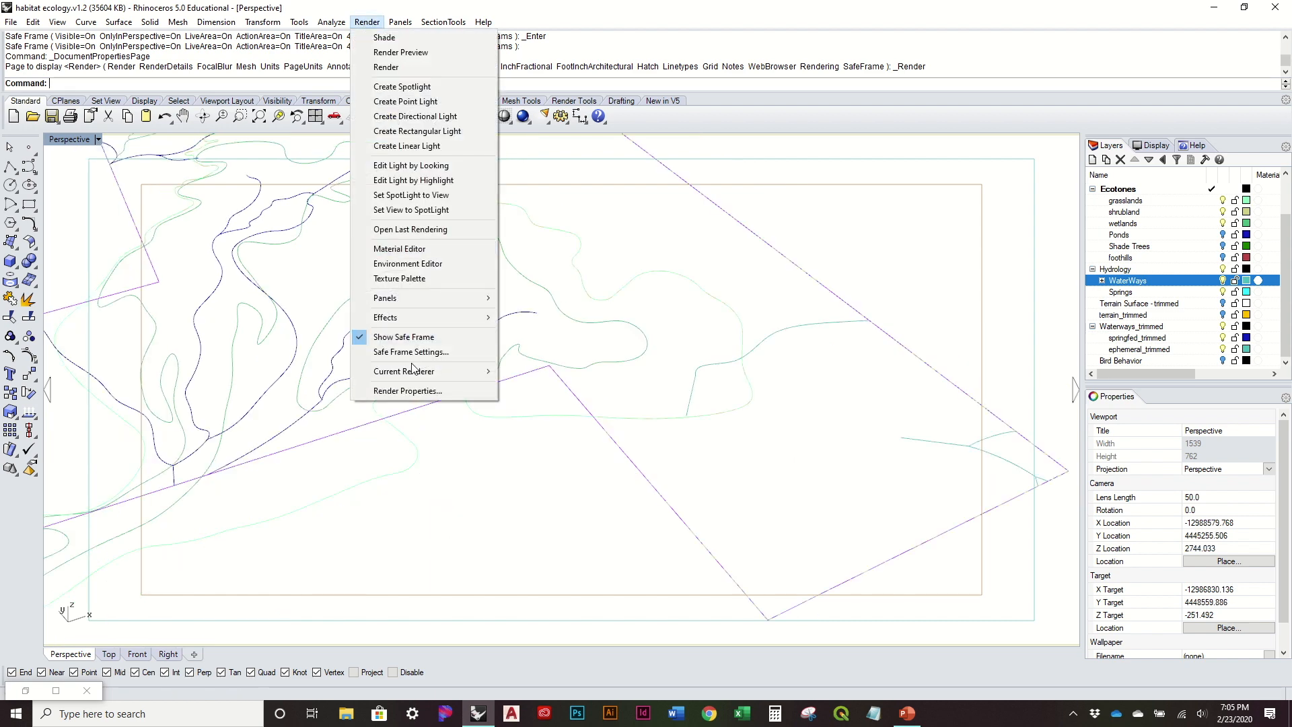
left_click(404, 337)
left_click(367, 22)
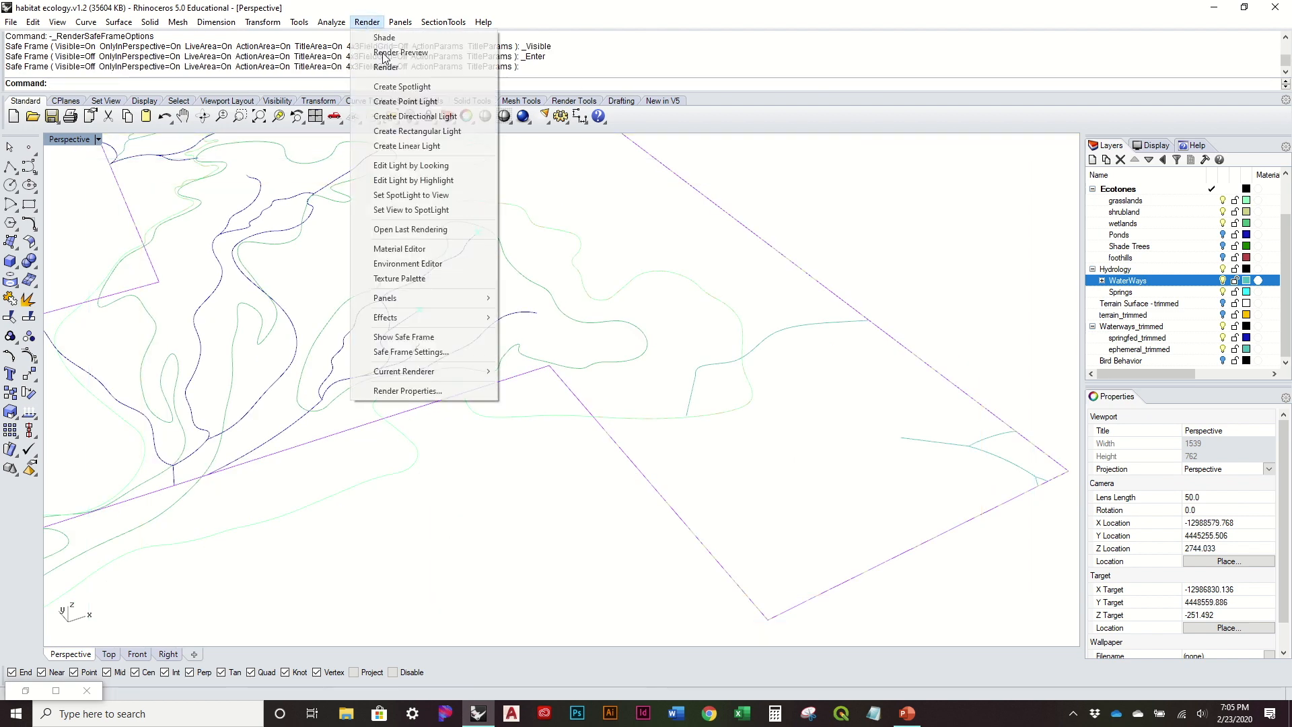
left_click(438, 340)
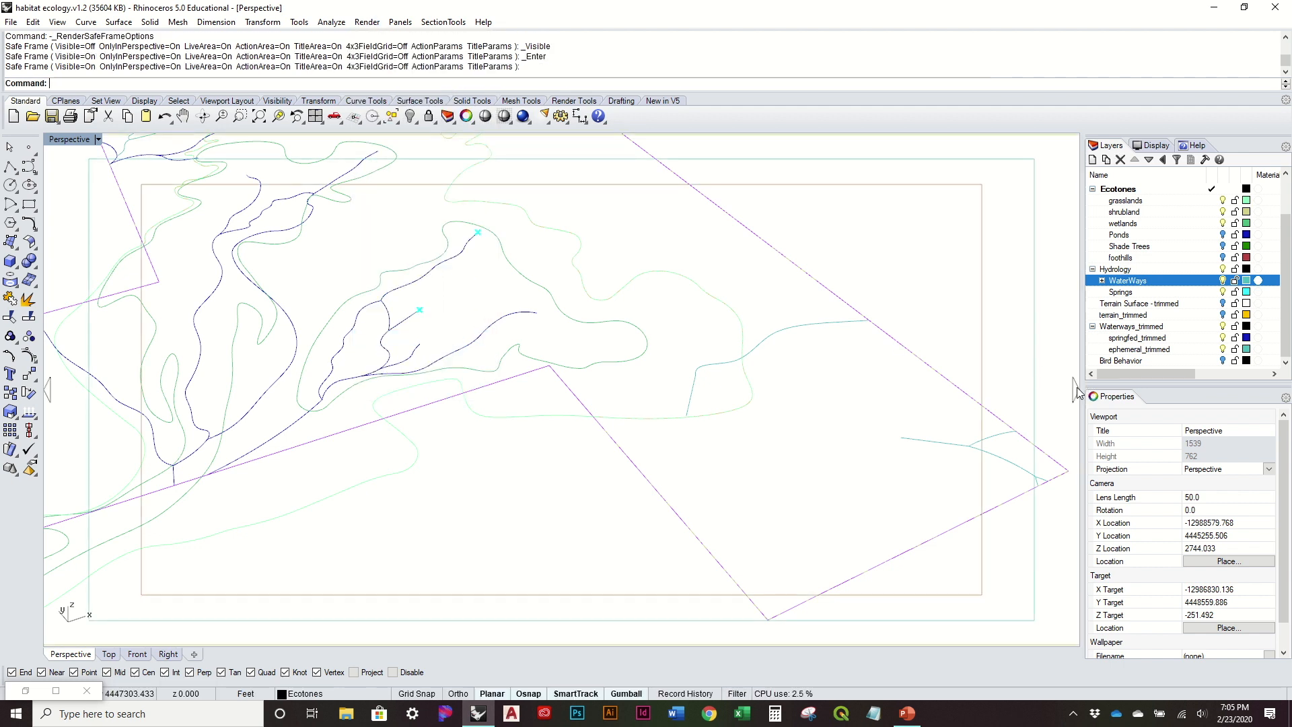
Widen the viewport area and reframe the Perspective view closer on the two springs and their waterways.
left_click_drag(1077, 390, 1172, 383)
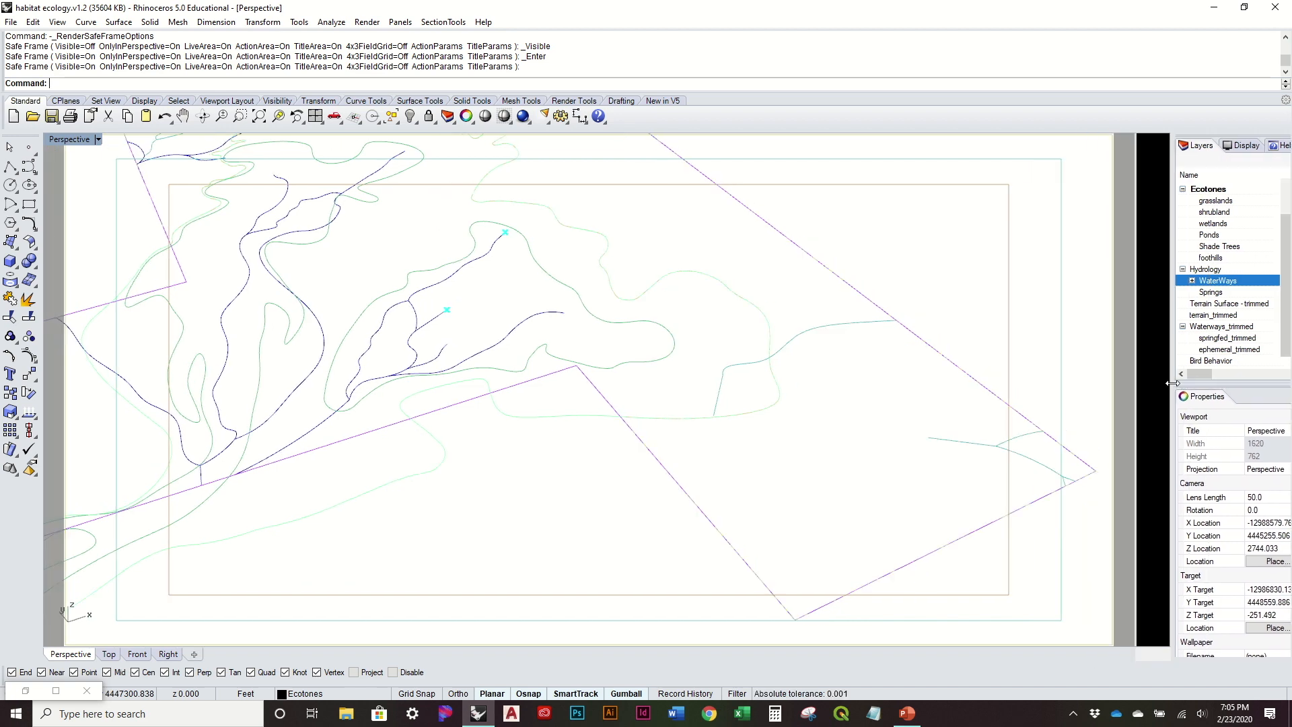
right_click_drag(845, 234, 519, 172)
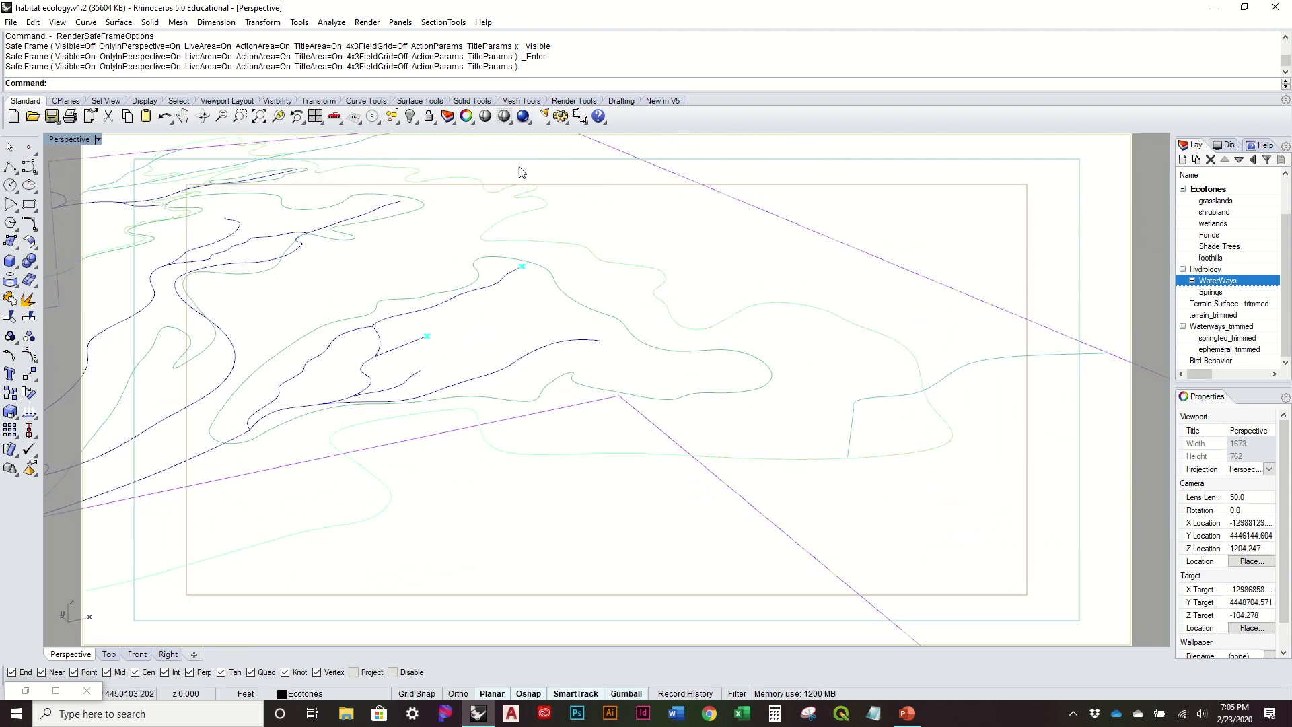
left_click(367, 22)
mouse_move(552, 224)
right_mouse_down()
mouse_move(558, 246)
mouse_move(562, 225)
right_mouse_up()
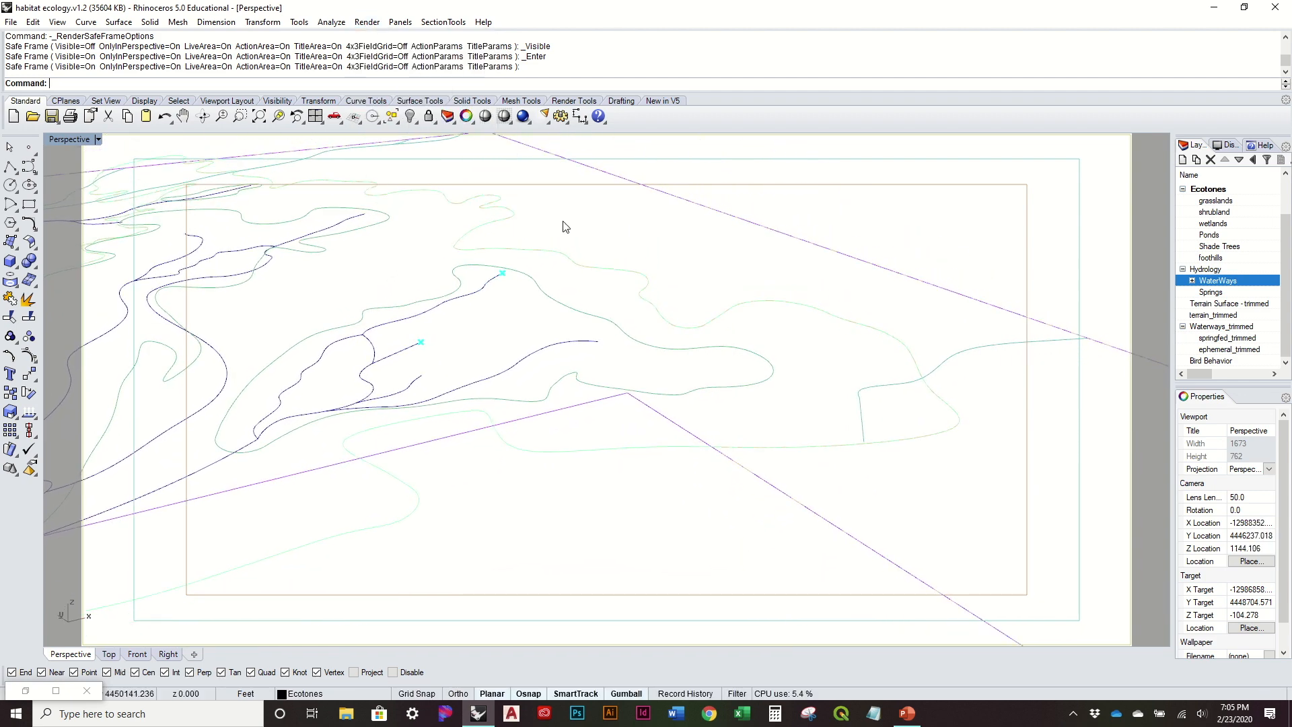
right_click_drag(563, 283, 599, 296)
scroll(655, 280, "up", 4)
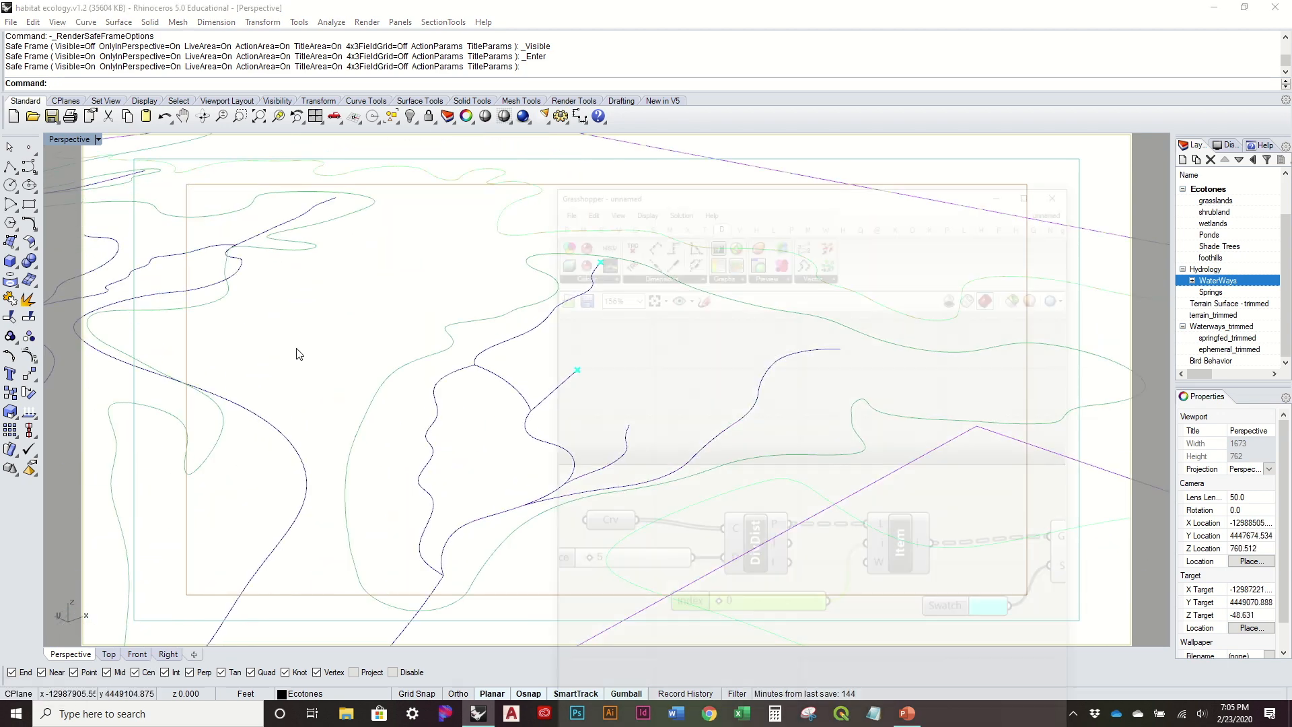
left_click(25, 690)
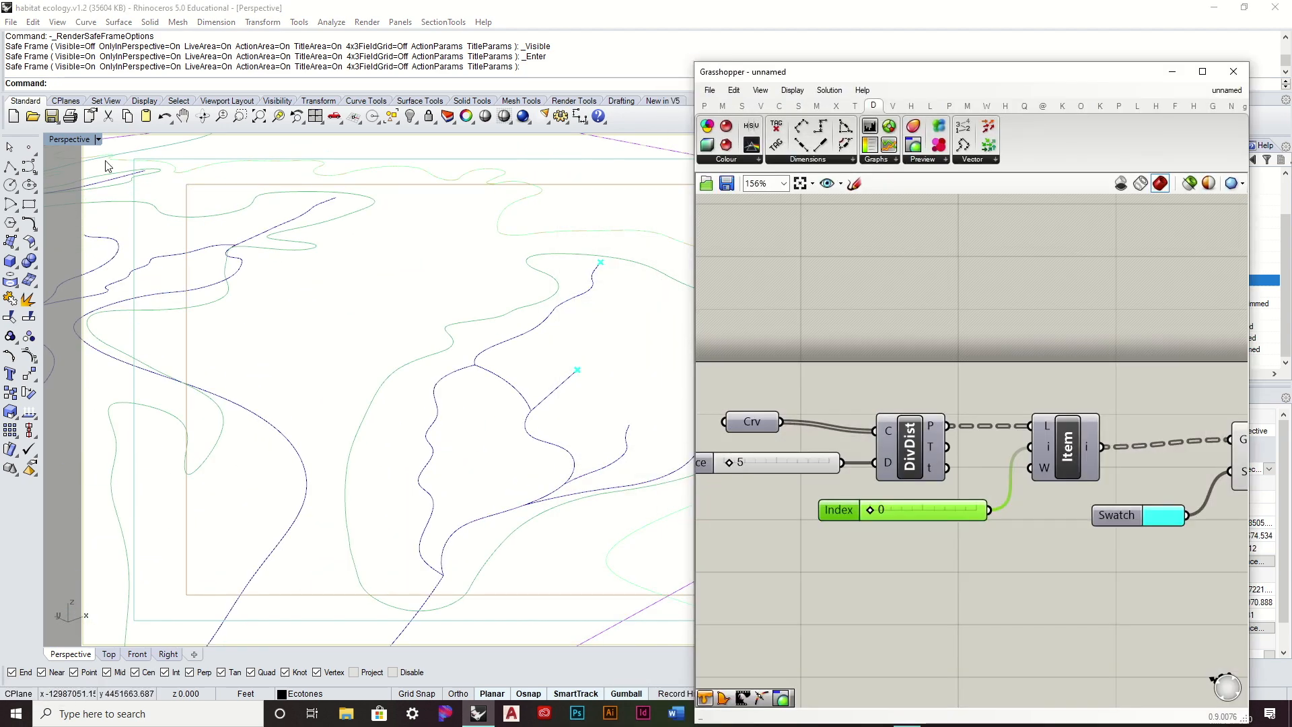
right_click(834, 506)
left_click(871, 651)
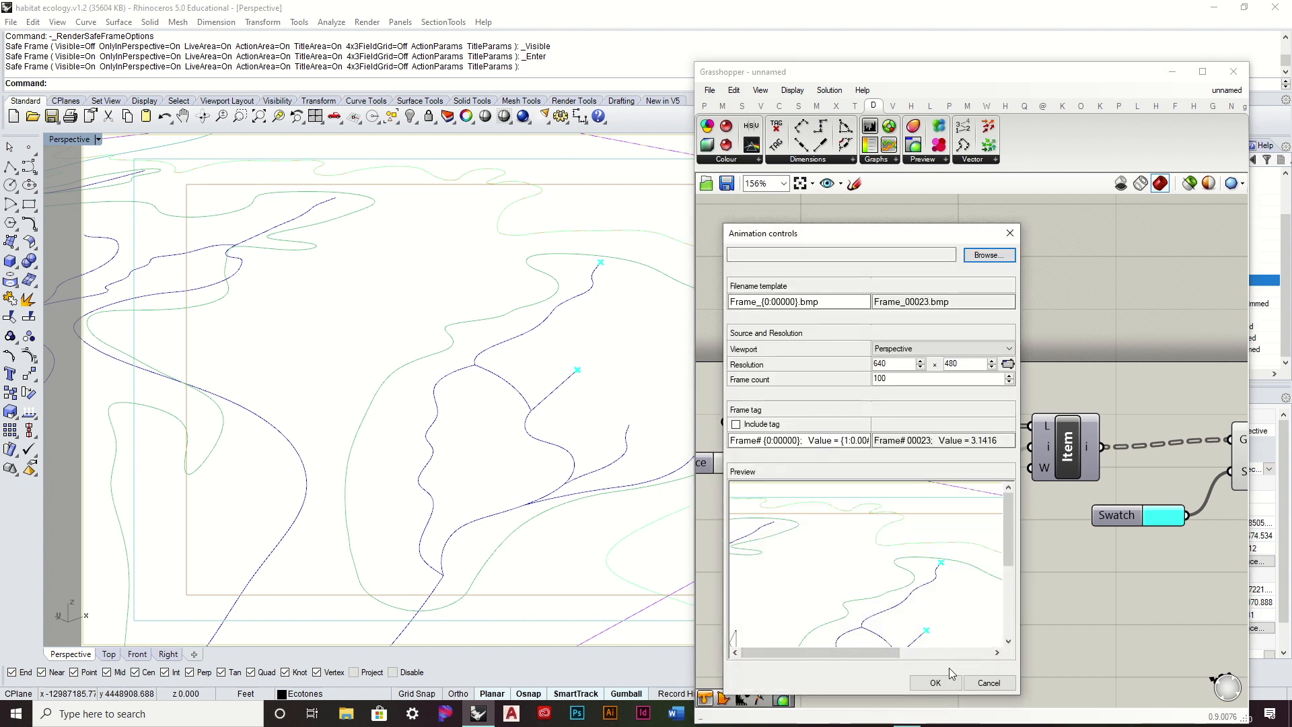
left_click(988, 682)
left_click(1172, 72)
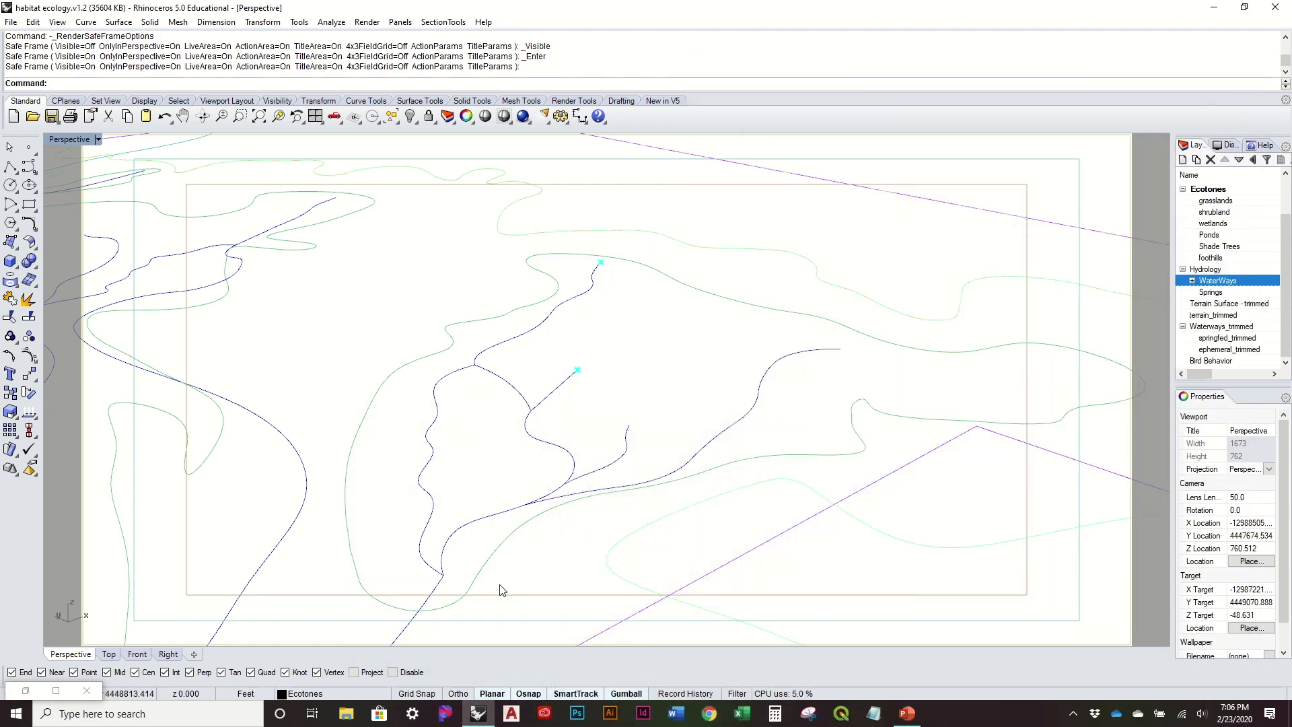
Set the safe frame's action area to 100% and remove the inset title area frame from the Perspective viewport.
left_click(380, 24)
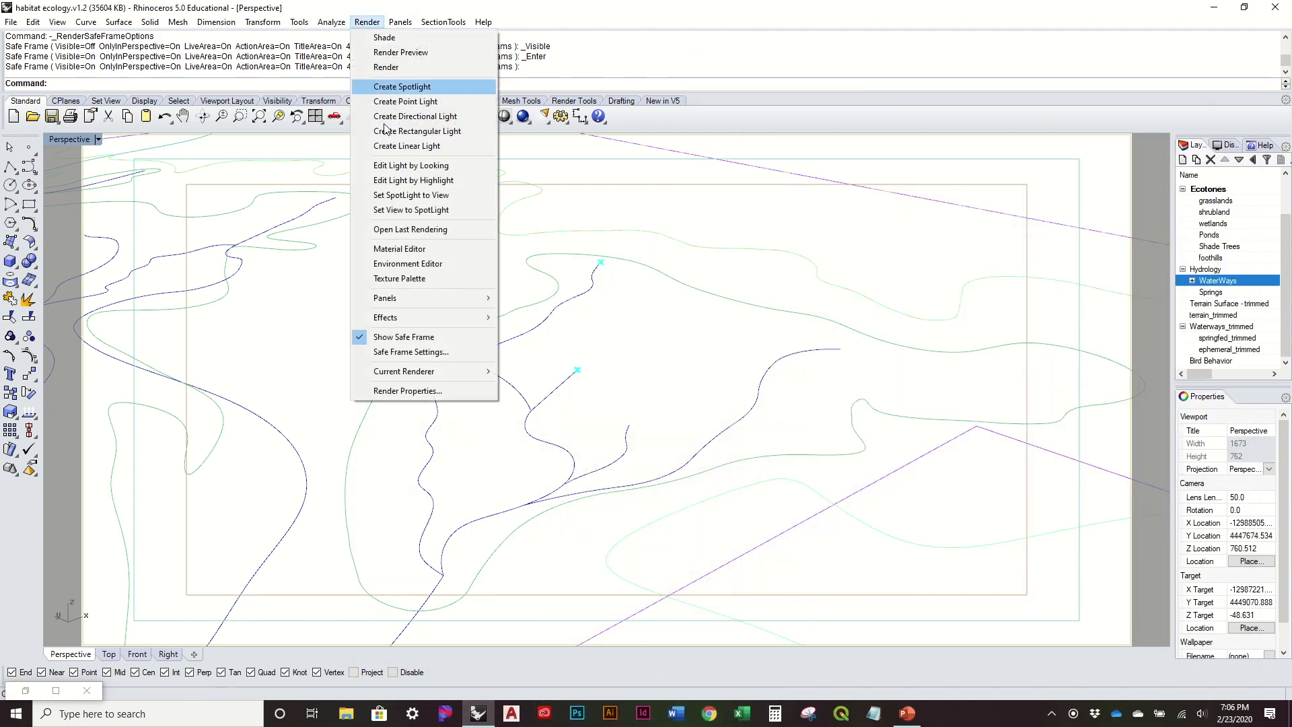
left_click(440, 351)
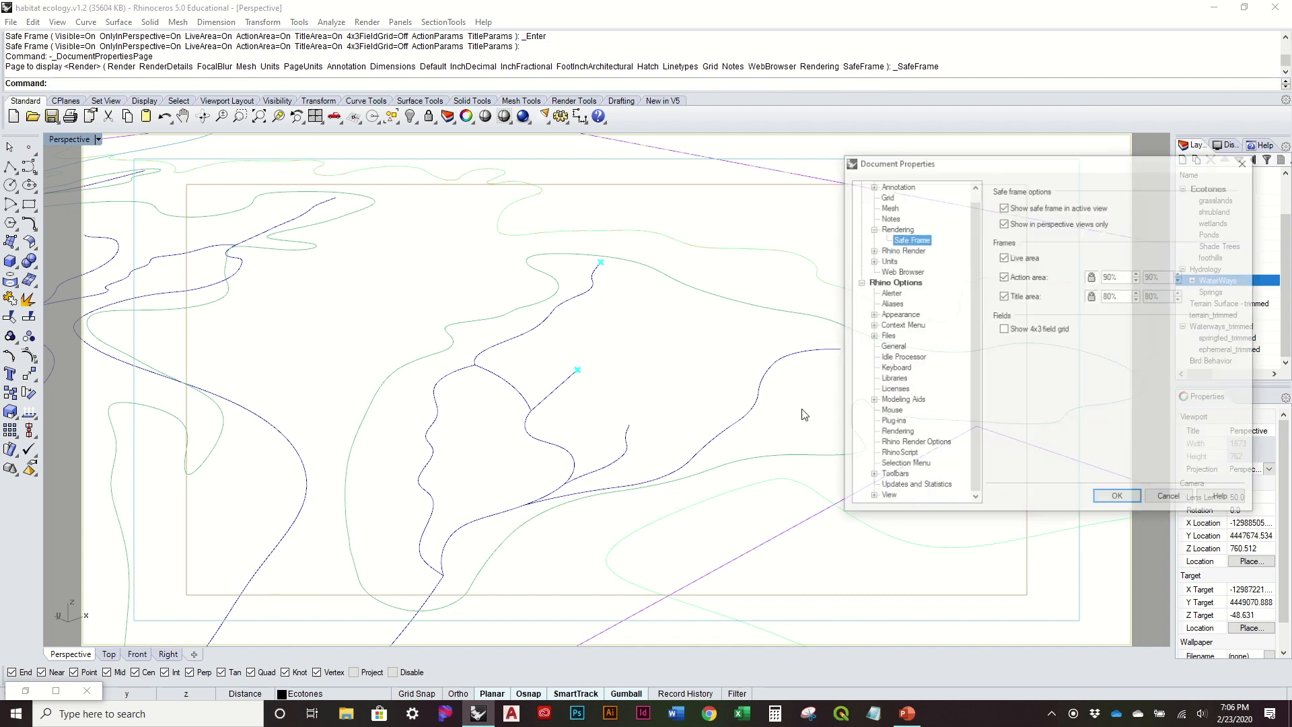
left_click(1126, 277)
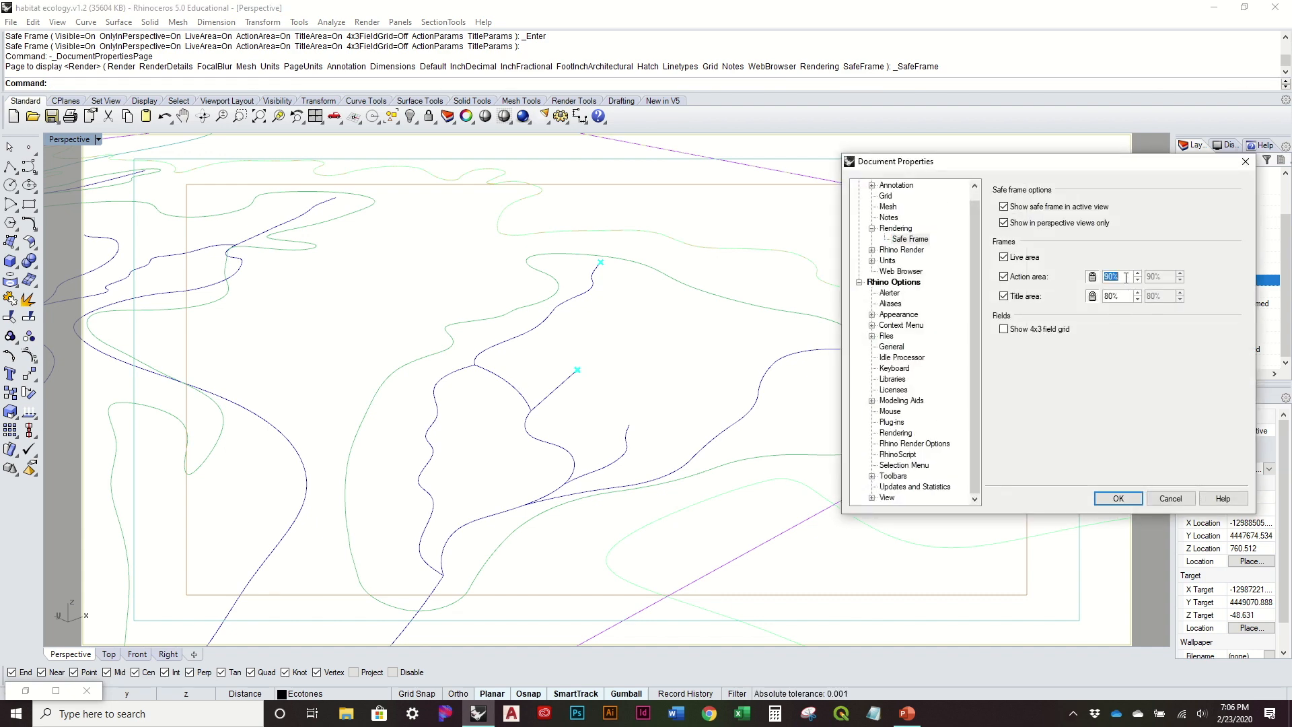
key("Return")
type("100")
key("Tab")
left_click(1119, 500)
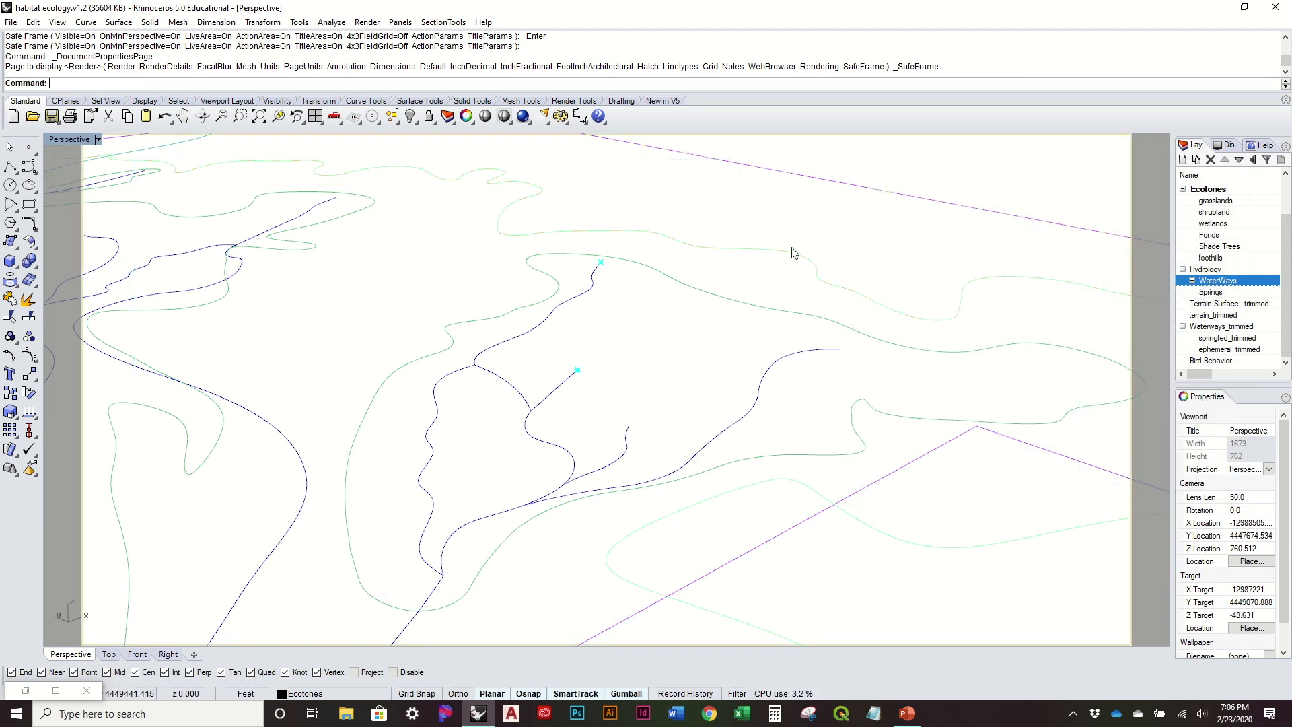
Frame both springs and their waterways in the Perspective view, and open the animation controls of Grasshopper's Index slider.
right_click_drag(811, 269, 686, 264, "shift")
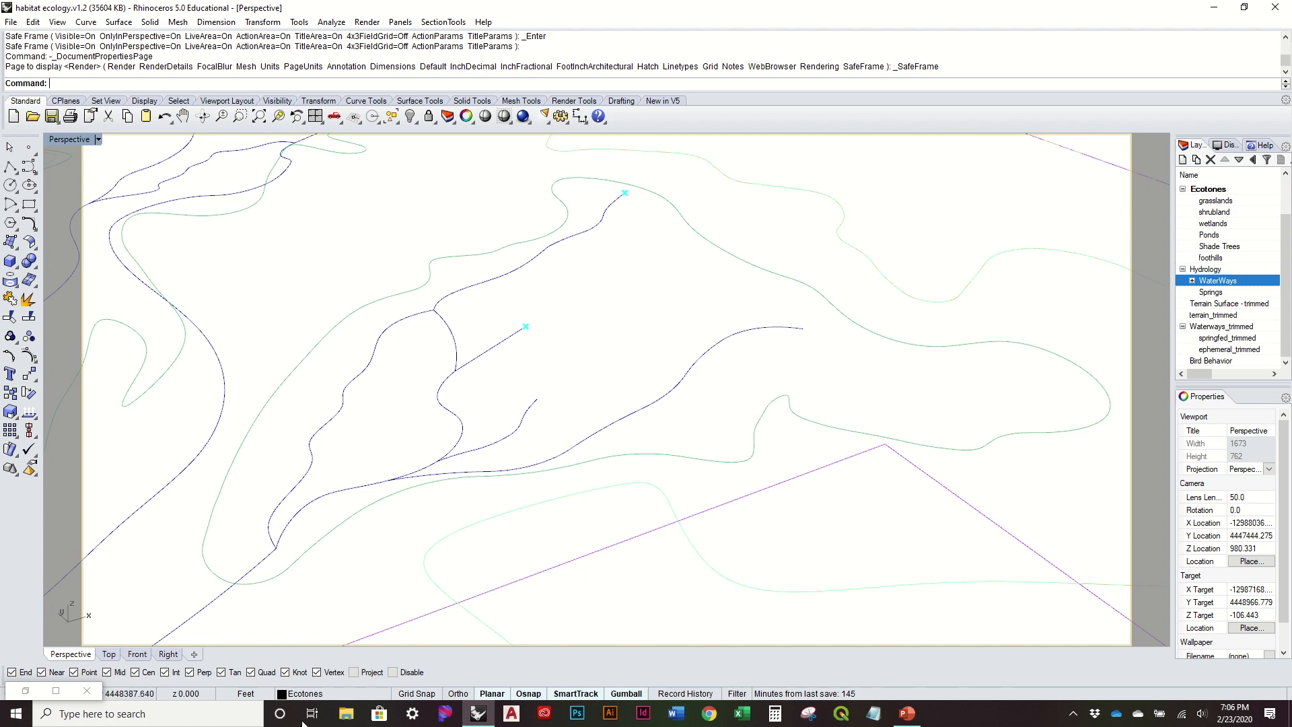
left_click(25, 691)
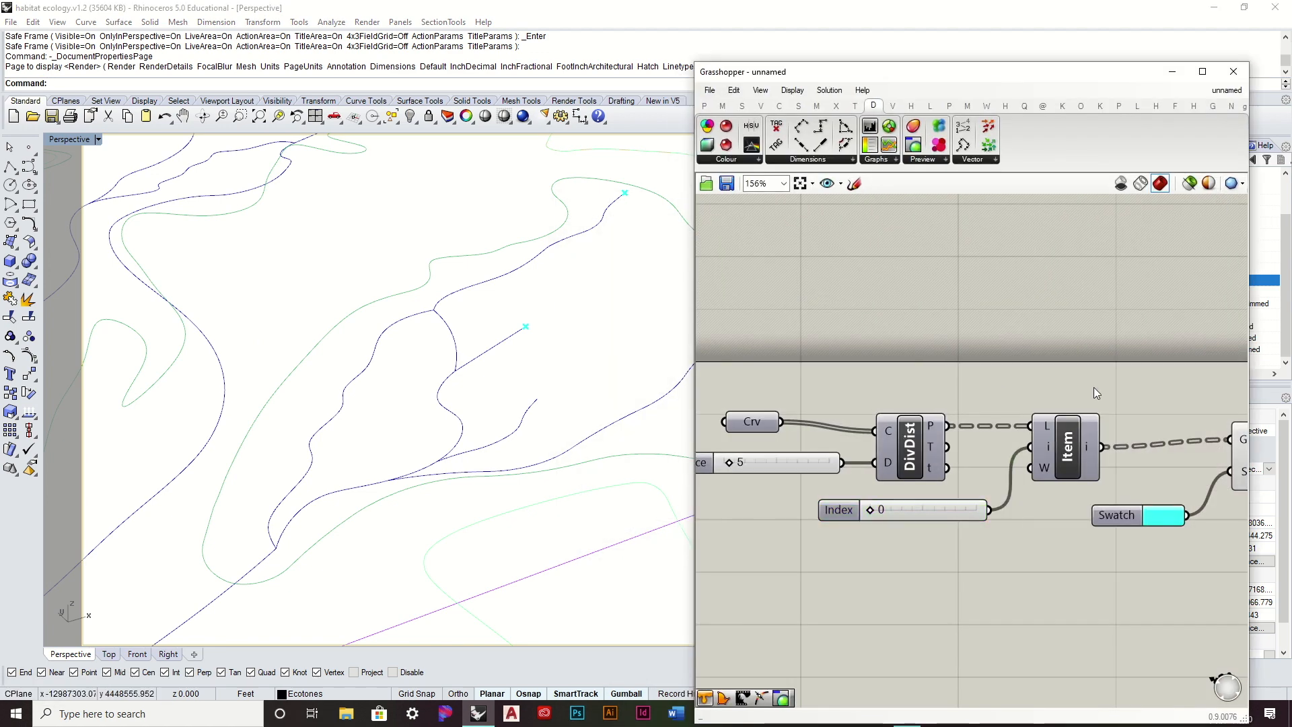
right_click_drag(1097, 390, 899, 391)
left_click(1063, 465)
left_click(1143, 496)
right_click_drag(848, 548, 998, 546)
left_click(797, 518)
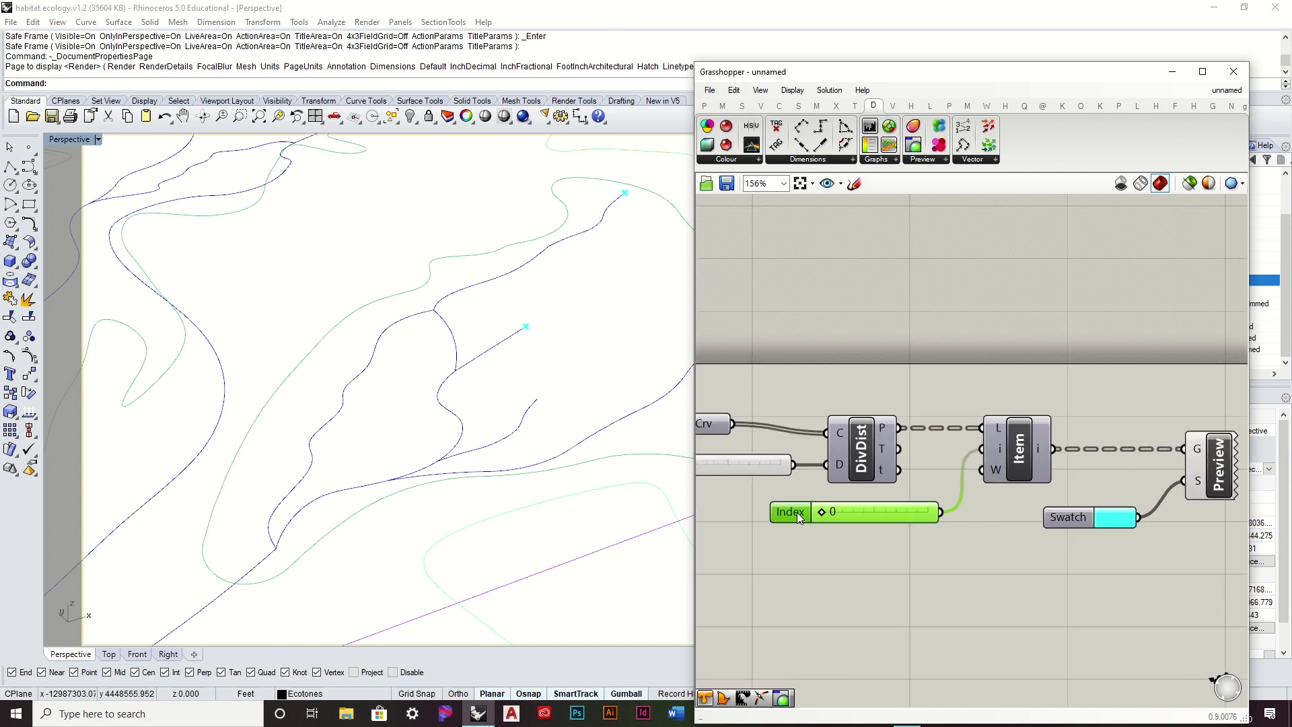
right_click(799, 509)
left_click(843, 650)
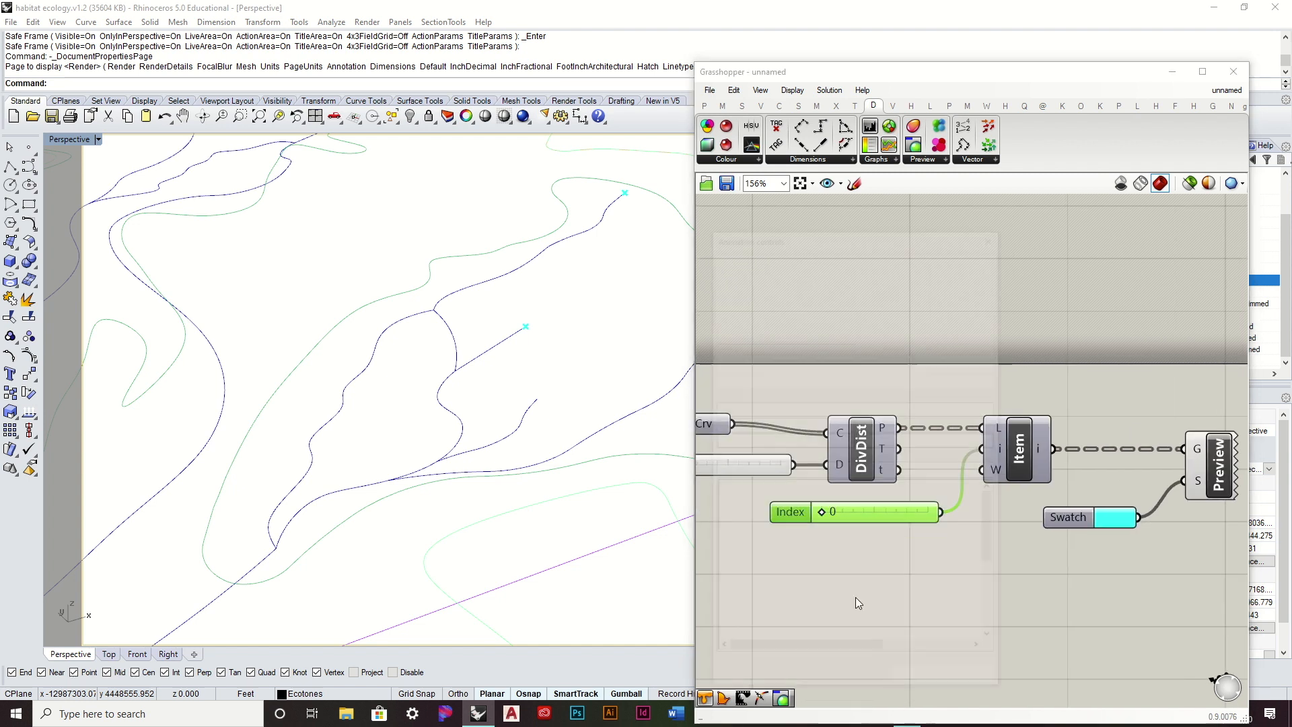
Create a Desktop folder named Drainage Animation Test and select it as the animation output folder.
left_click(980, 253)
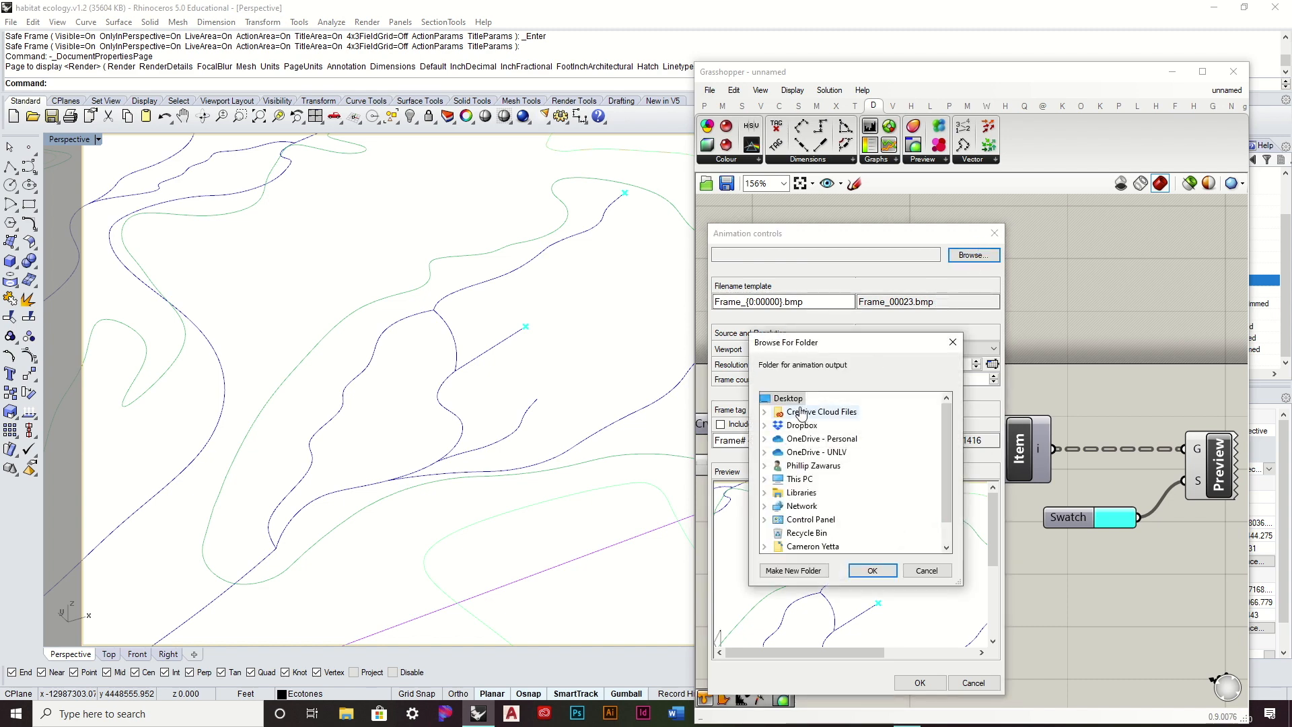
left_click(805, 569)
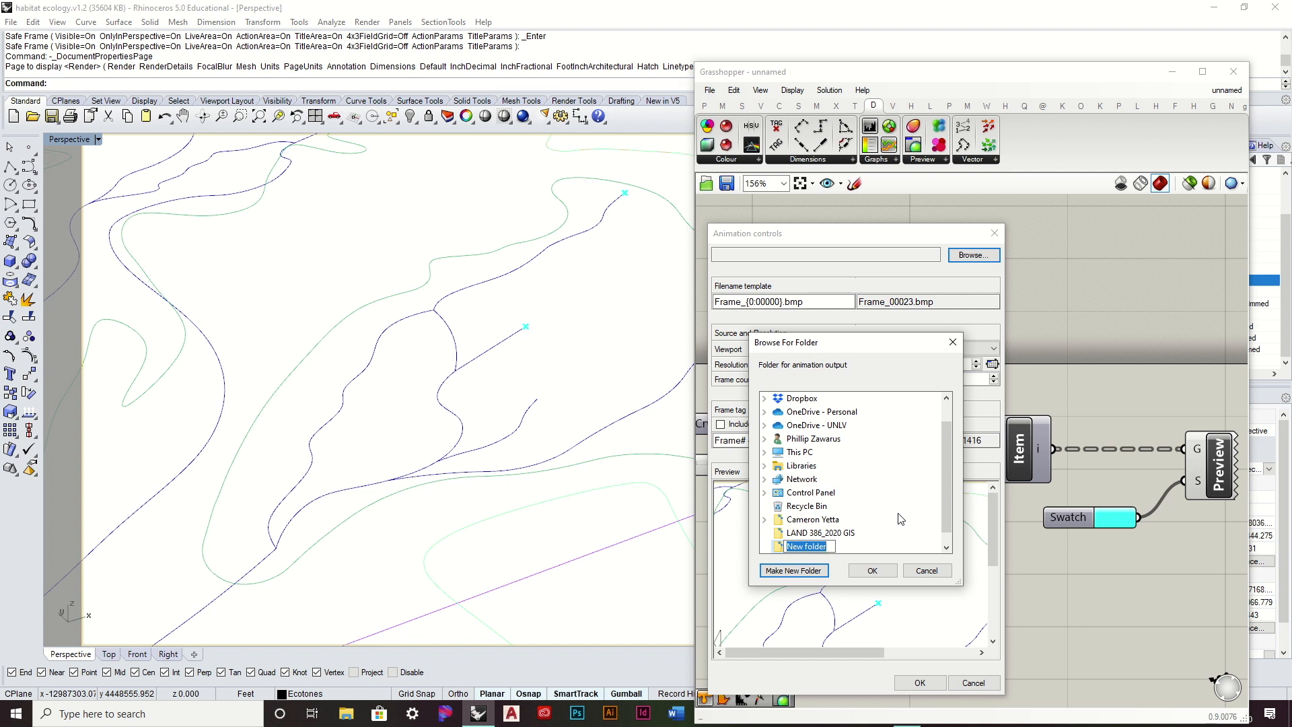
type("Drainage Animation Test")
left_click(886, 571)
left_click(886, 571)
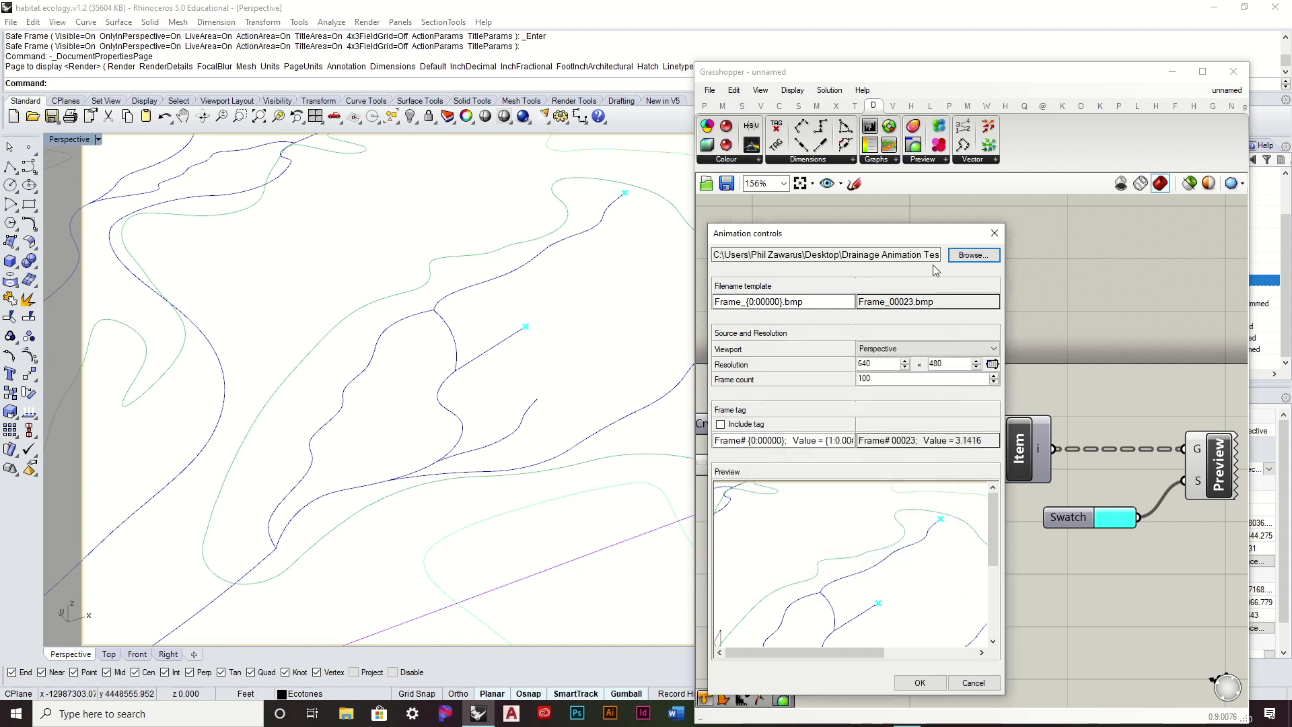
left_click(973, 255)
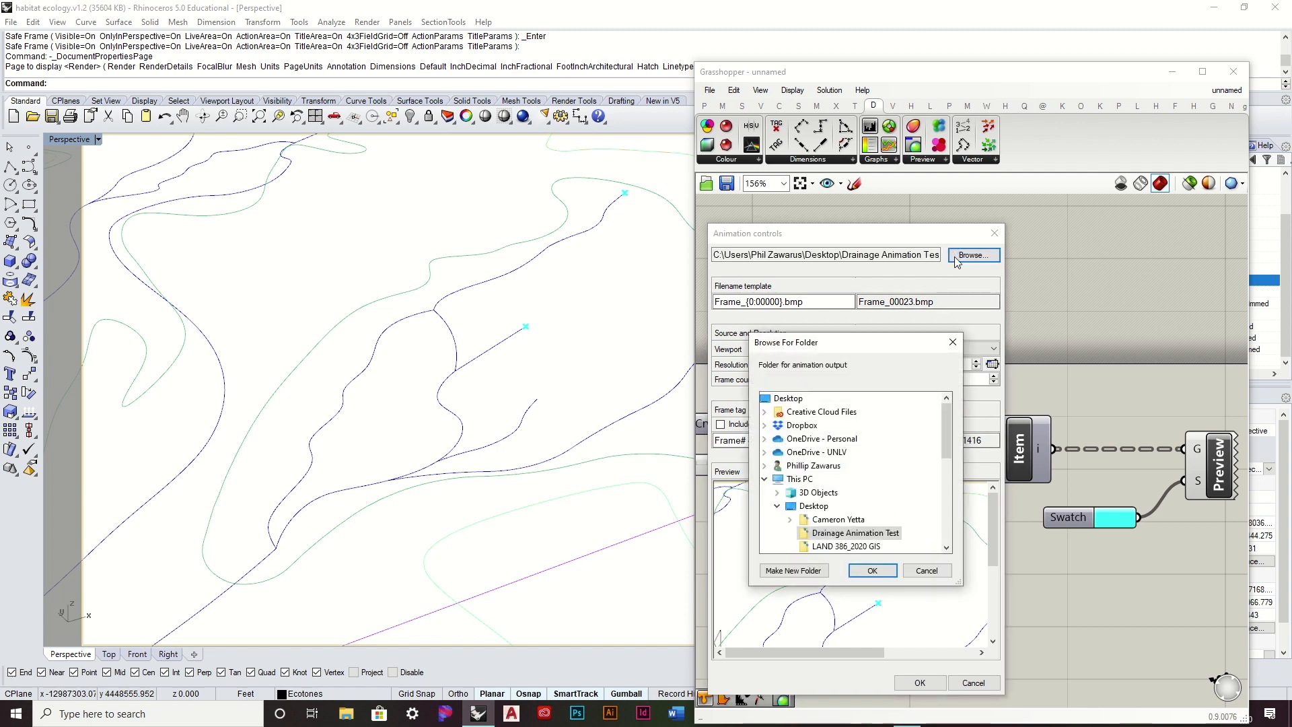
left_click(882, 572)
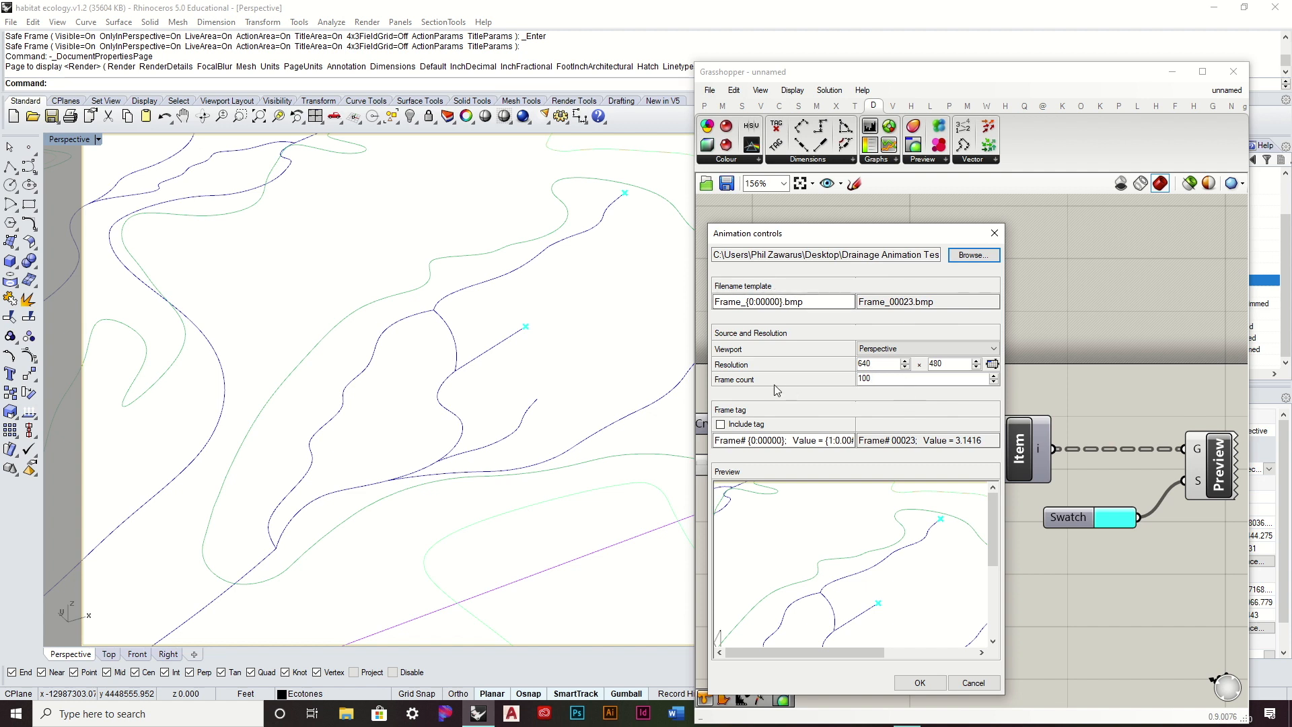
Set the animation's frame count to 323 and its resolution to 1024 by 500 pixels.
double_click(938, 380)
left_click_drag(876, 239, 893, 180)
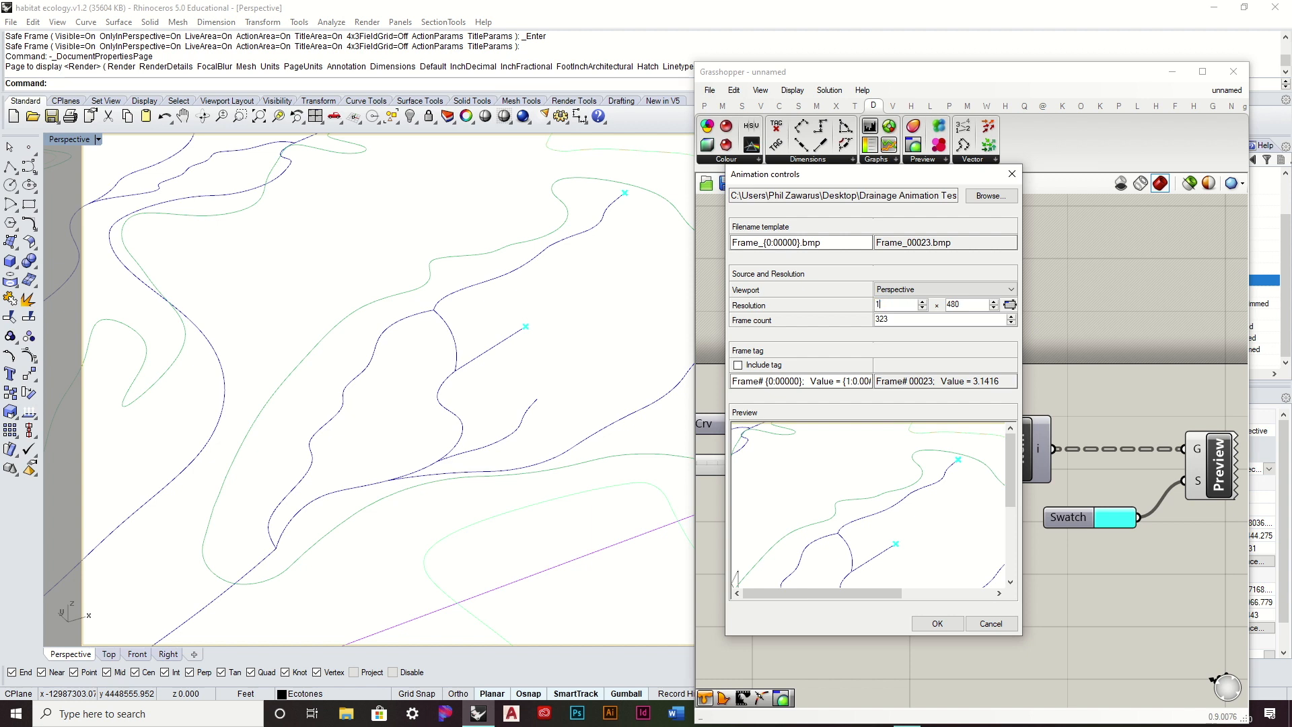
type("4")
key("Tab")
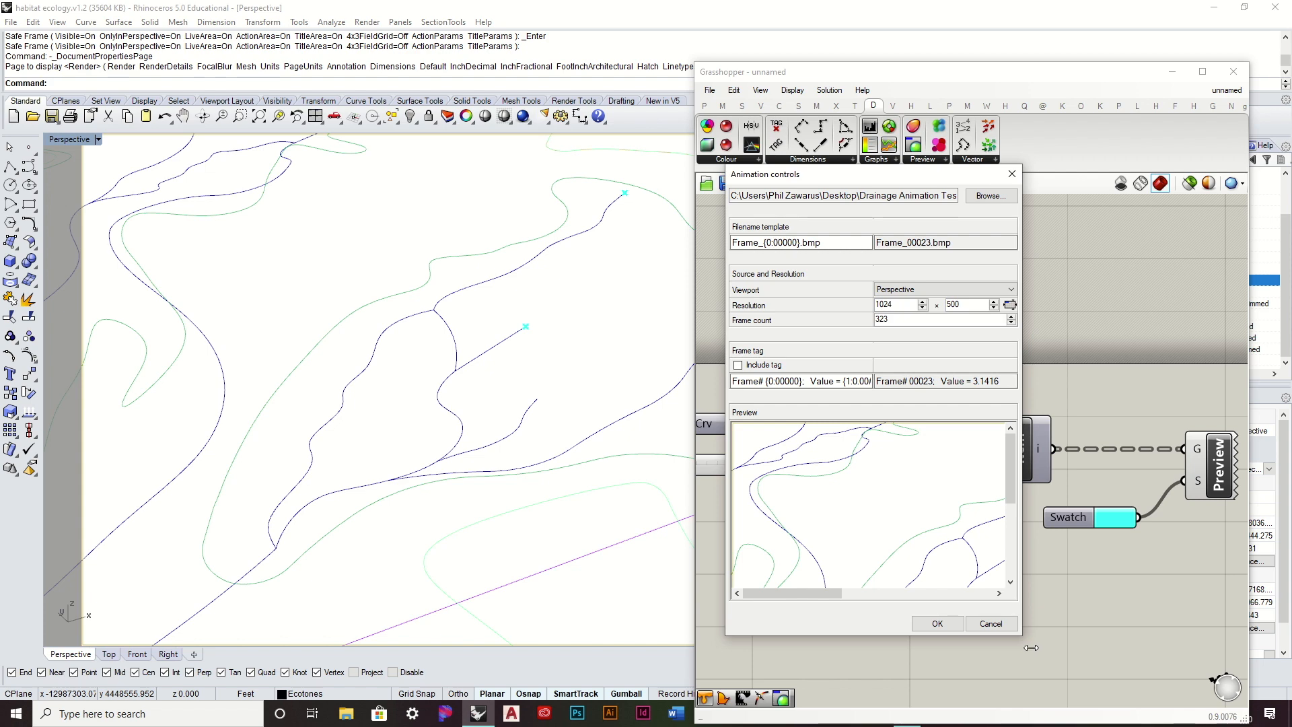
left_click_drag(1022, 635, 1025, 635)
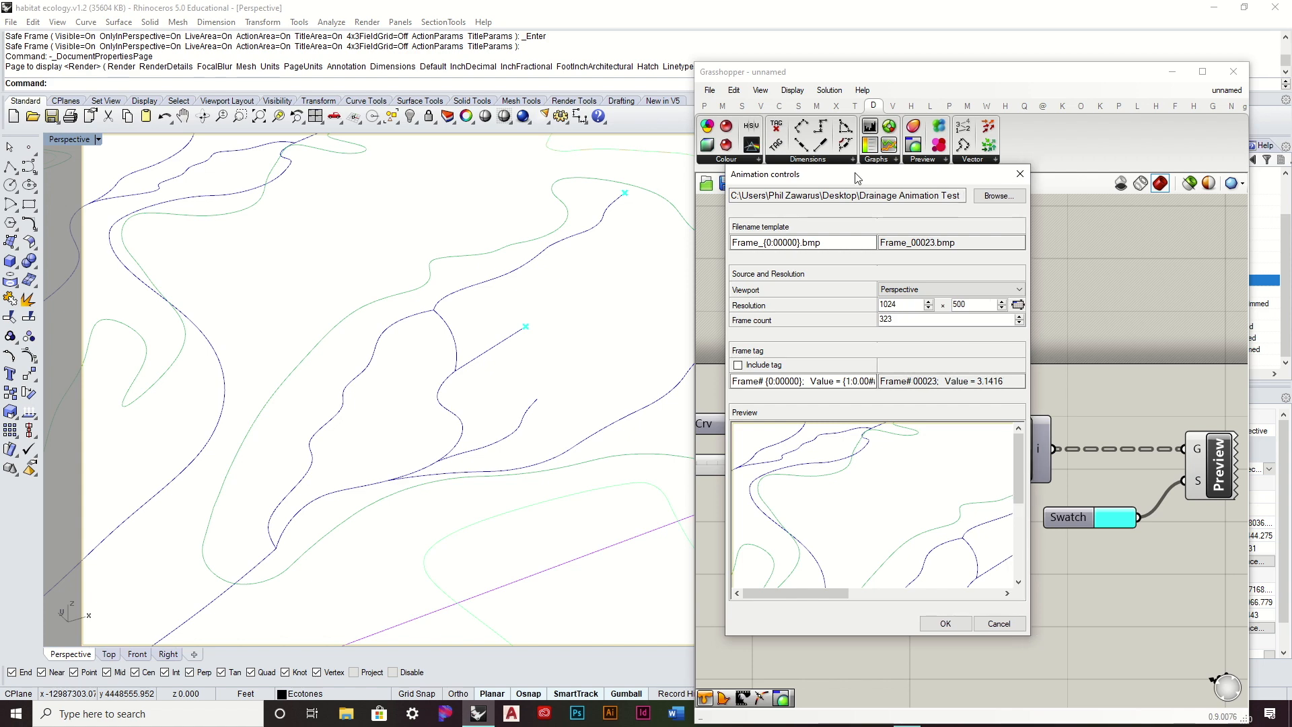
left_click_drag(764, 169, 511, 121)
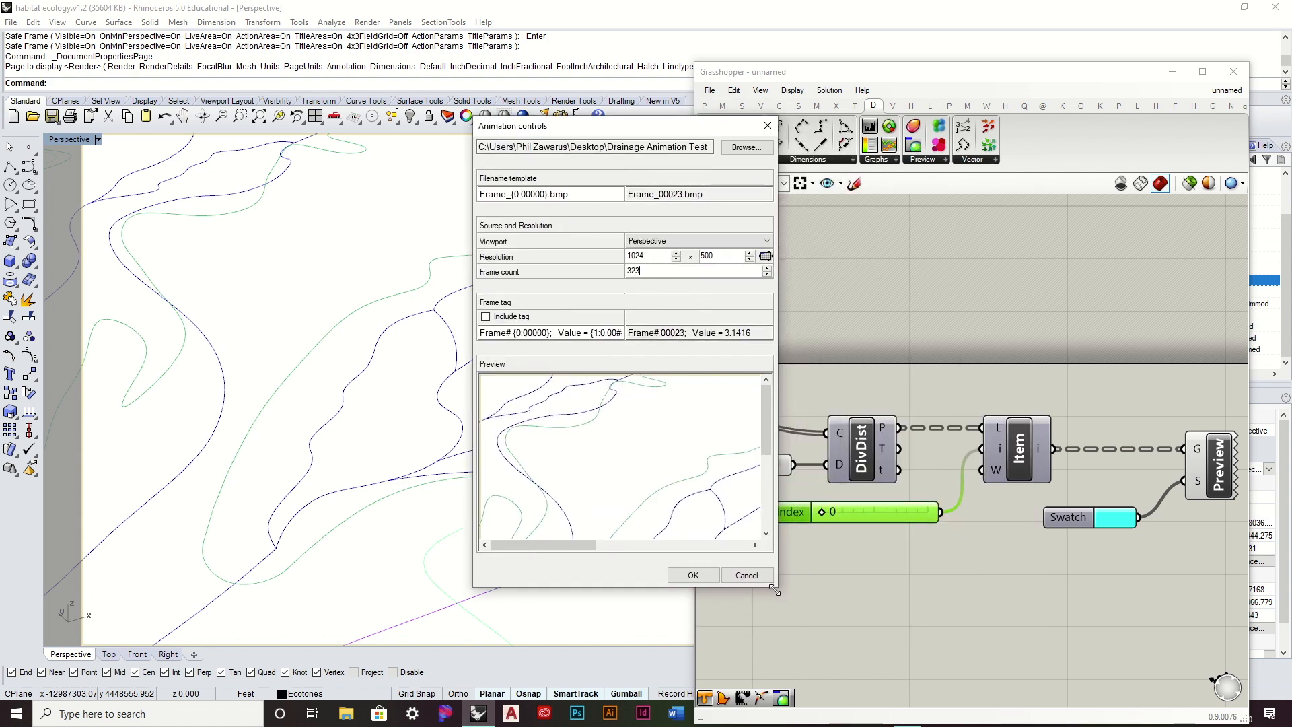
Enlarge the animation controls to check the whole frame preview, and export the animation frames.
left_click_drag(777, 588, 1181, 699)
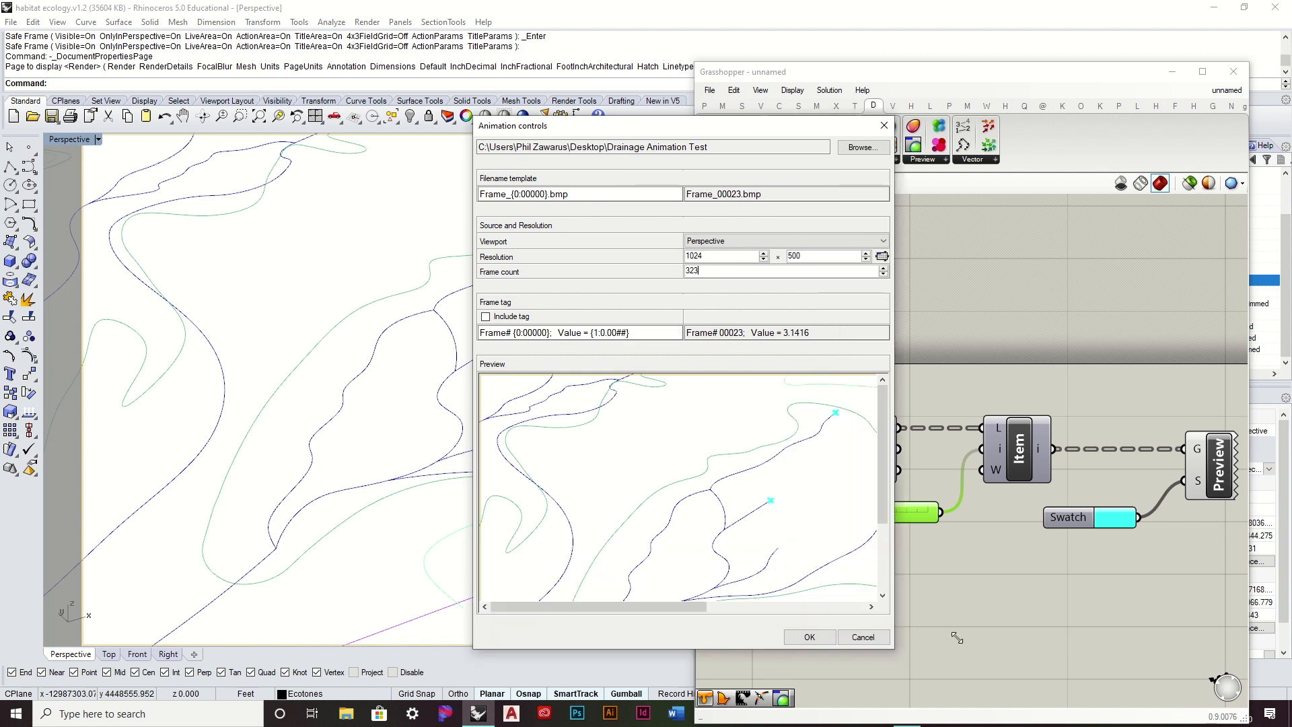
scroll(1172, 464, "down", 3)
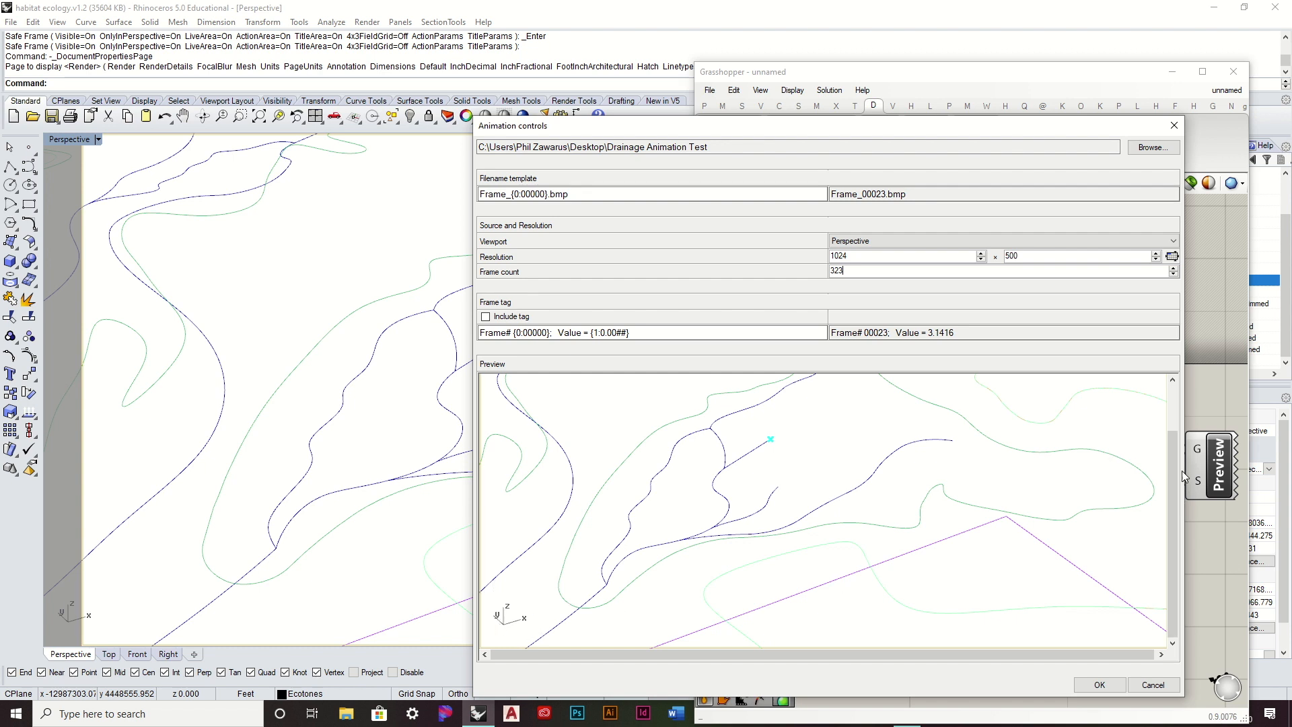
scroll(1171, 445, "up", 2)
left_click_drag(1172, 439, 1169, 409)
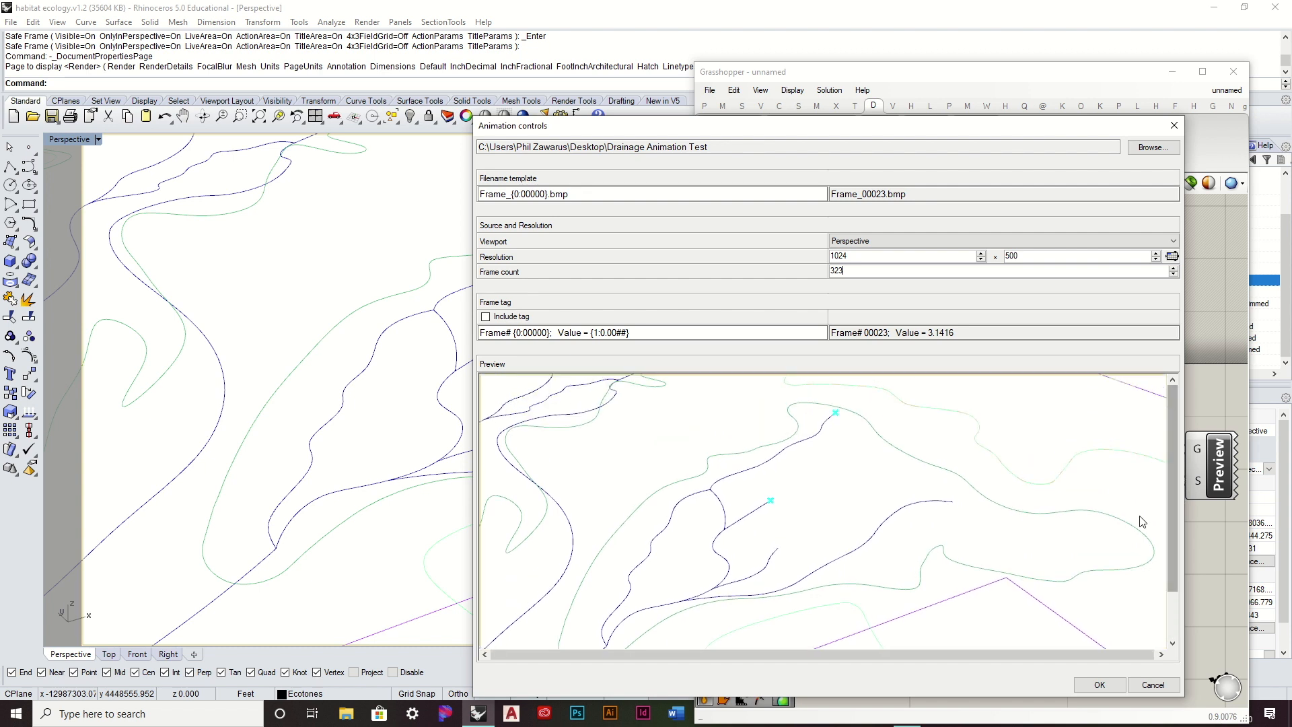
left_click(1099, 685)
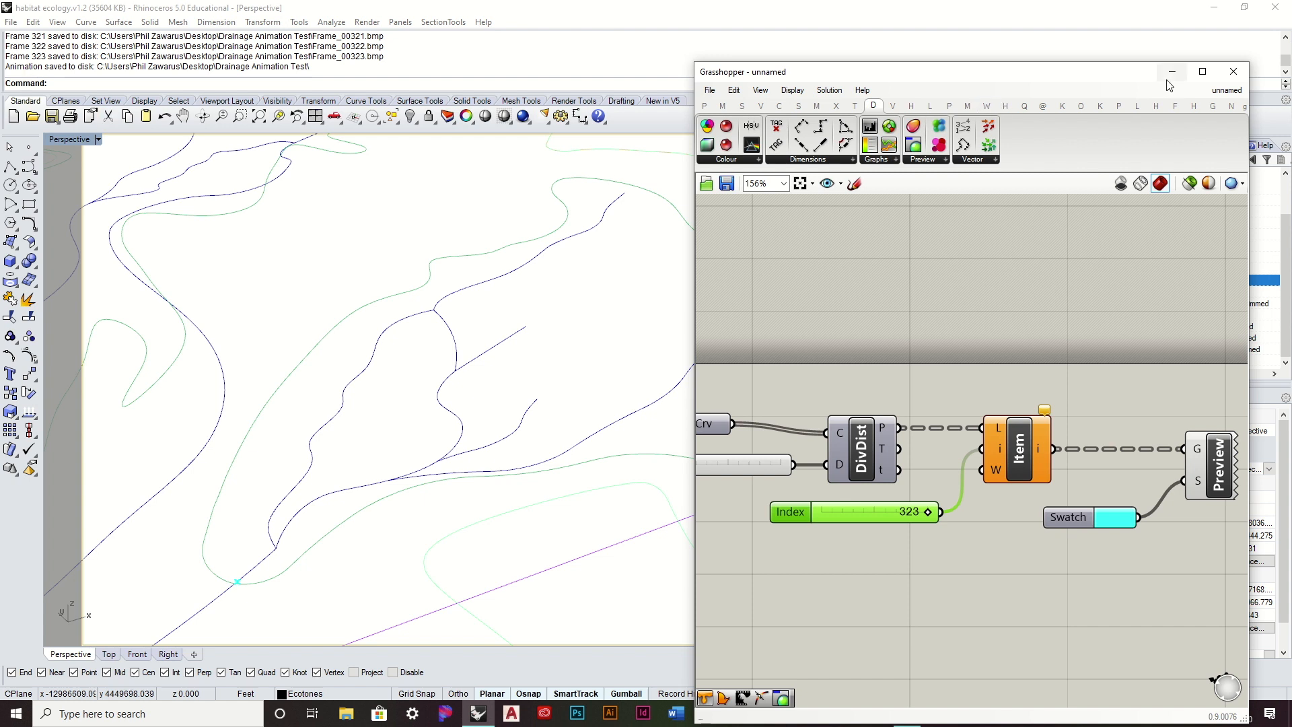
Set the Index slider to 77 and minimize the Grasshopper window.
left_click(1066, 494)
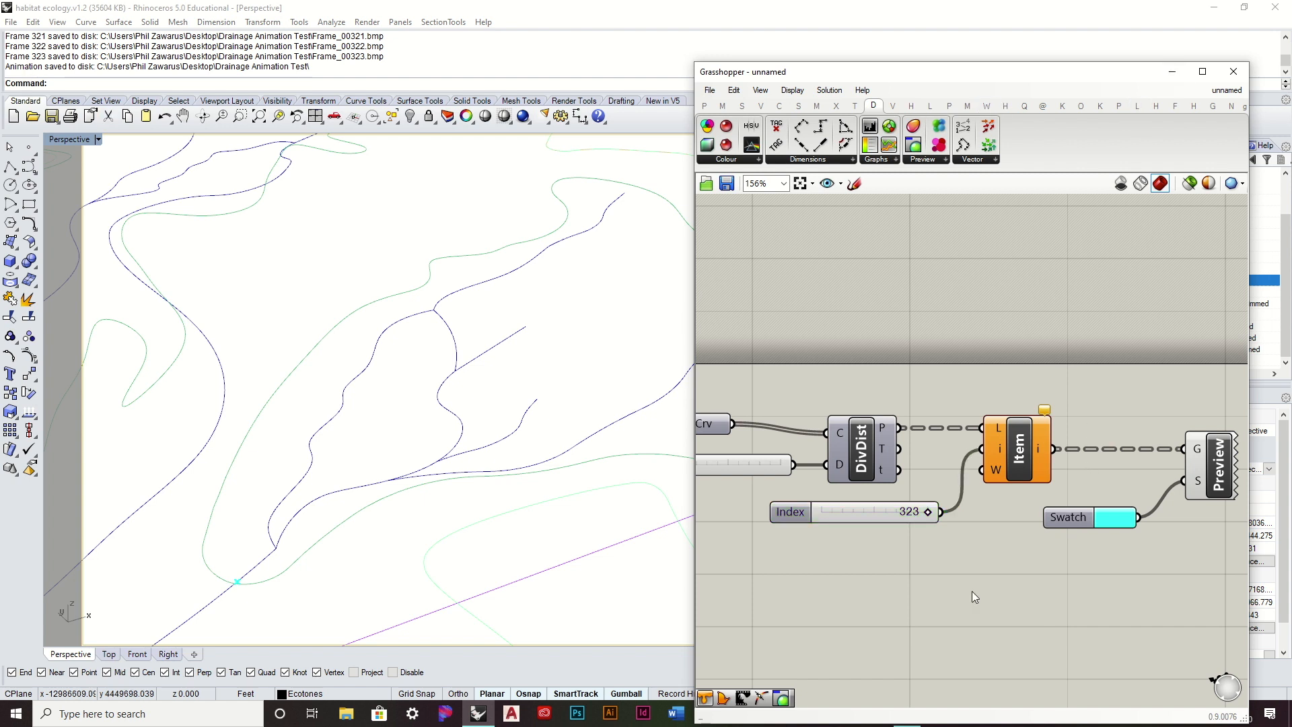
left_click_drag(891, 515, 846, 527)
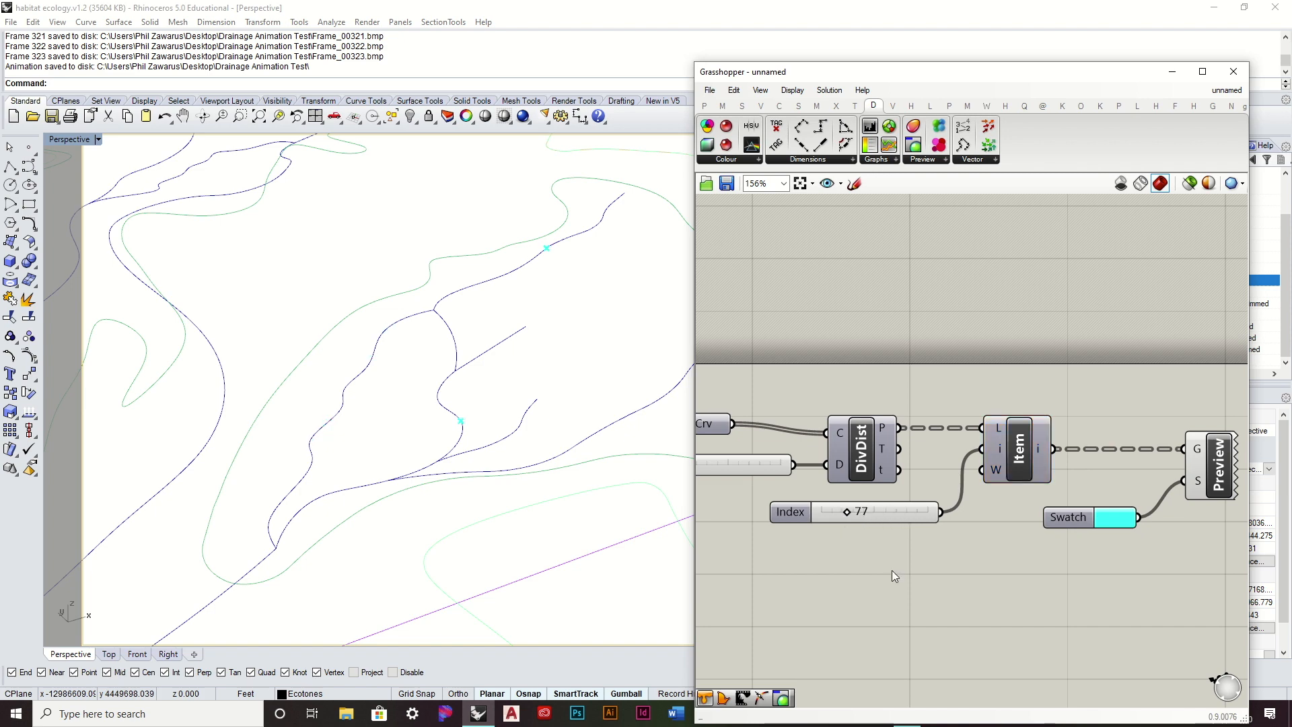
left_click(1172, 71)
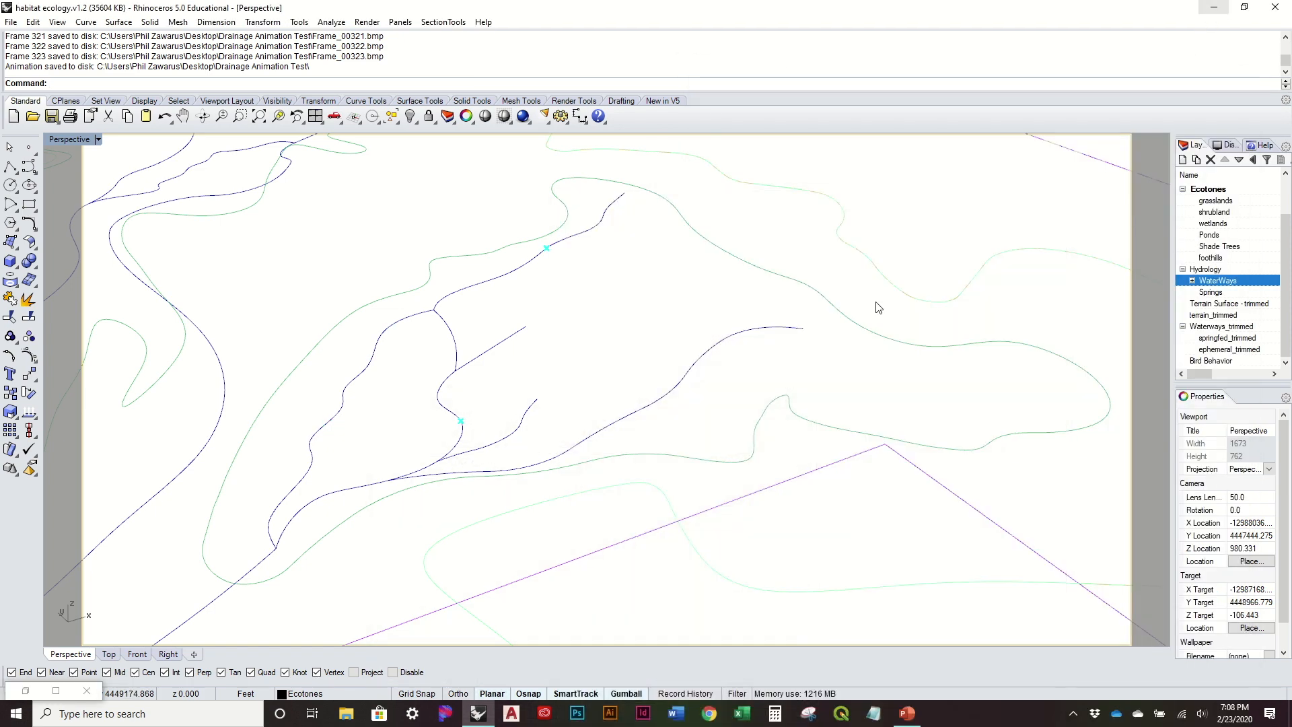
Launch Adobe After Effects 2019, dismiss the disk cache warning and start a new project.
left_click(17, 713)
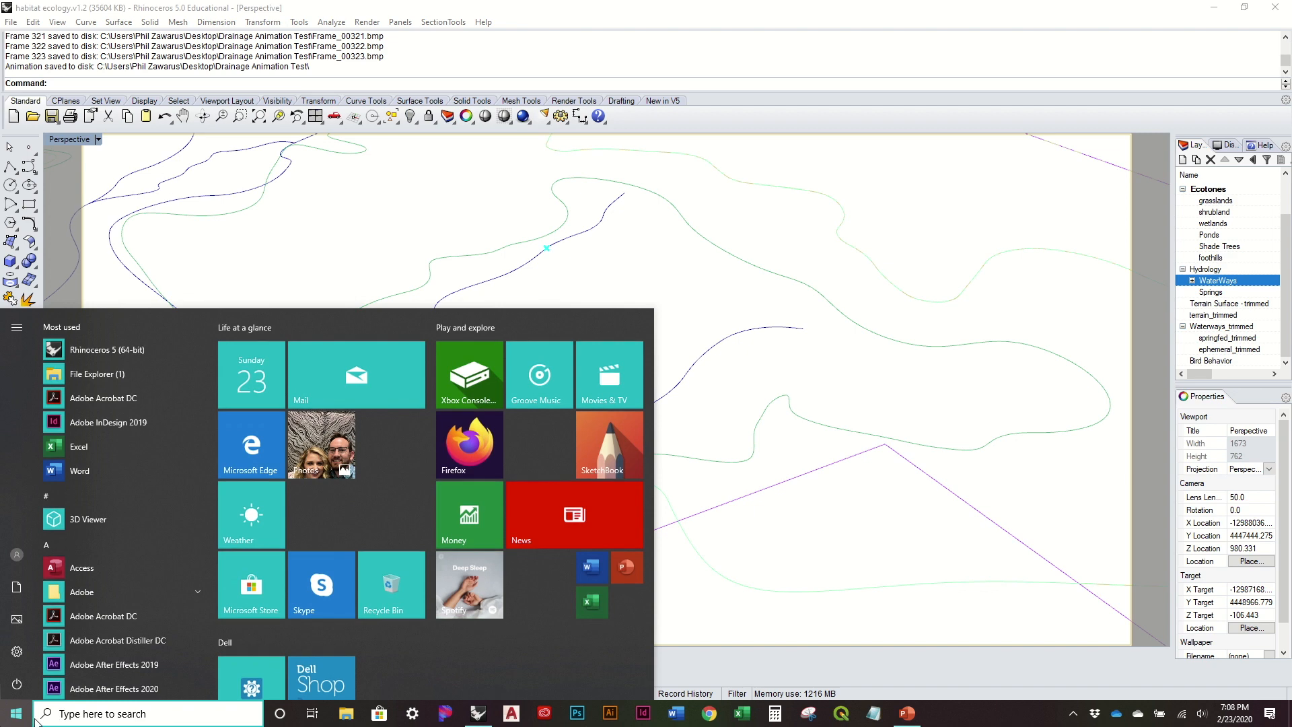
left_click(176, 669)
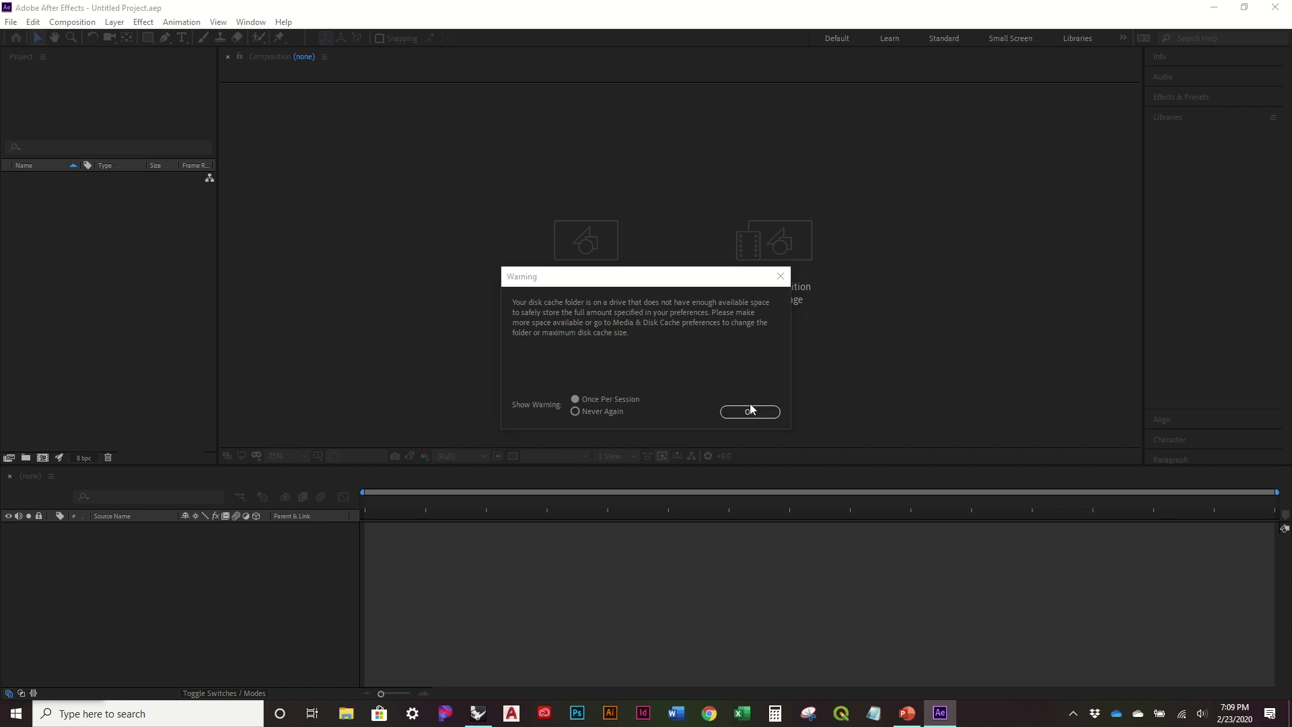
left_click(752, 406)
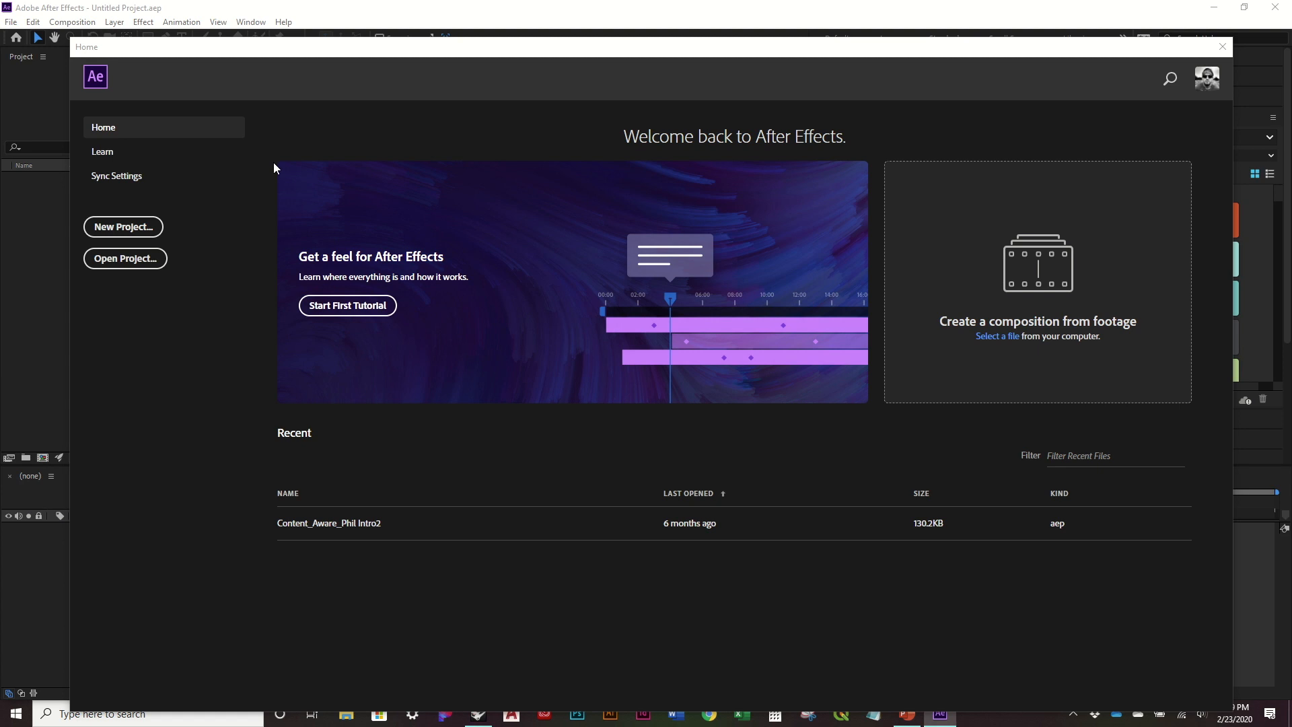
left_click(98, 225)
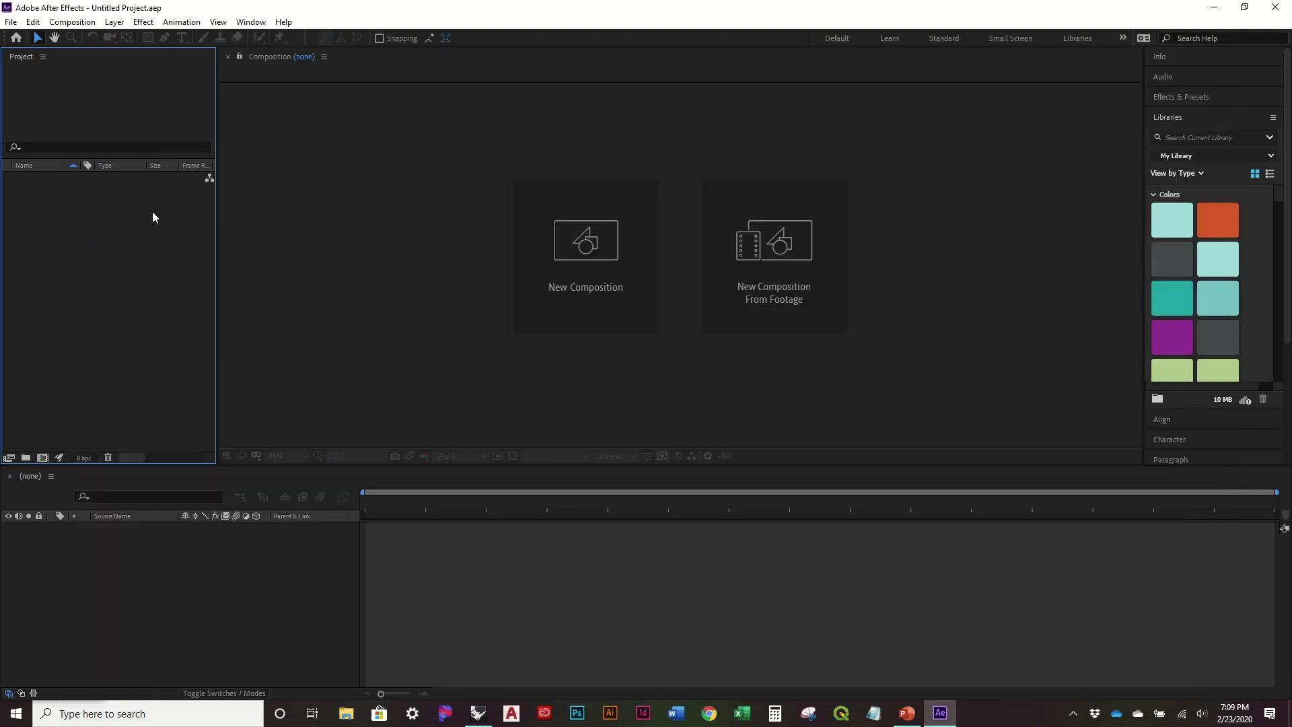
Begin a new composition and set its width to 1024 px.
left_click(577, 231)
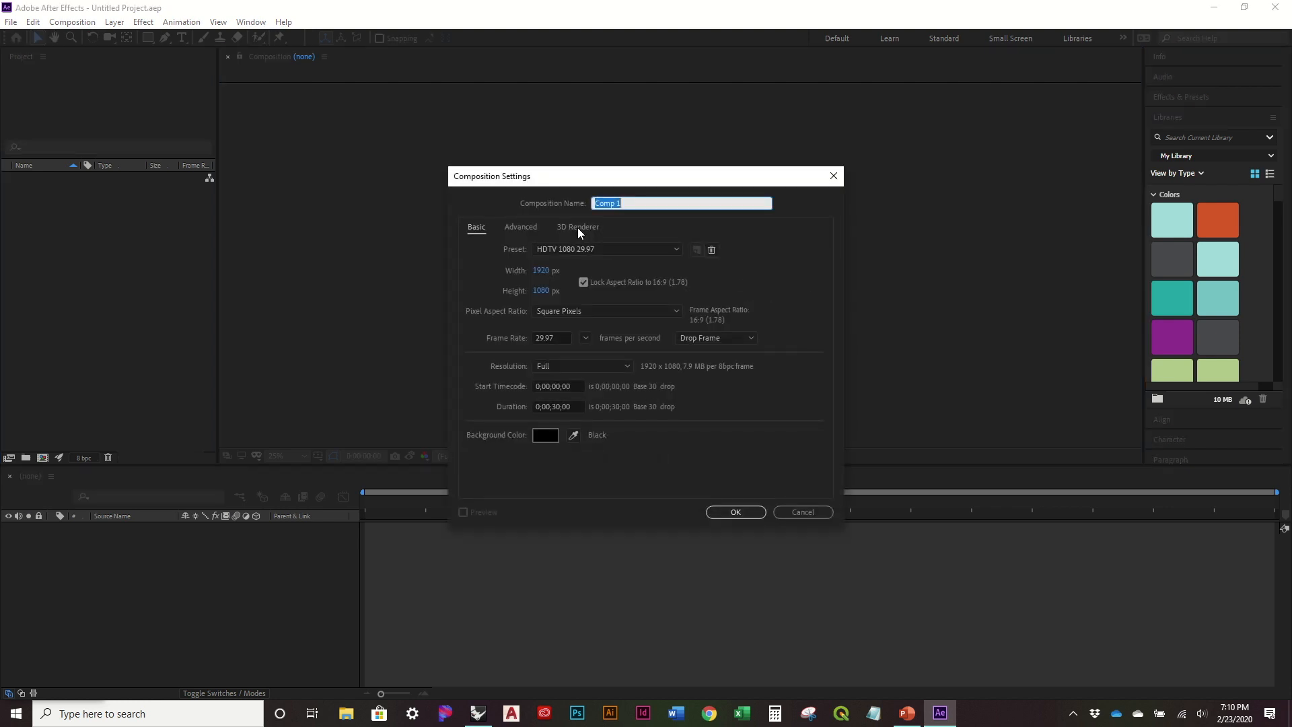
left_click(542, 270)
double_click(547, 270)
type("1024")
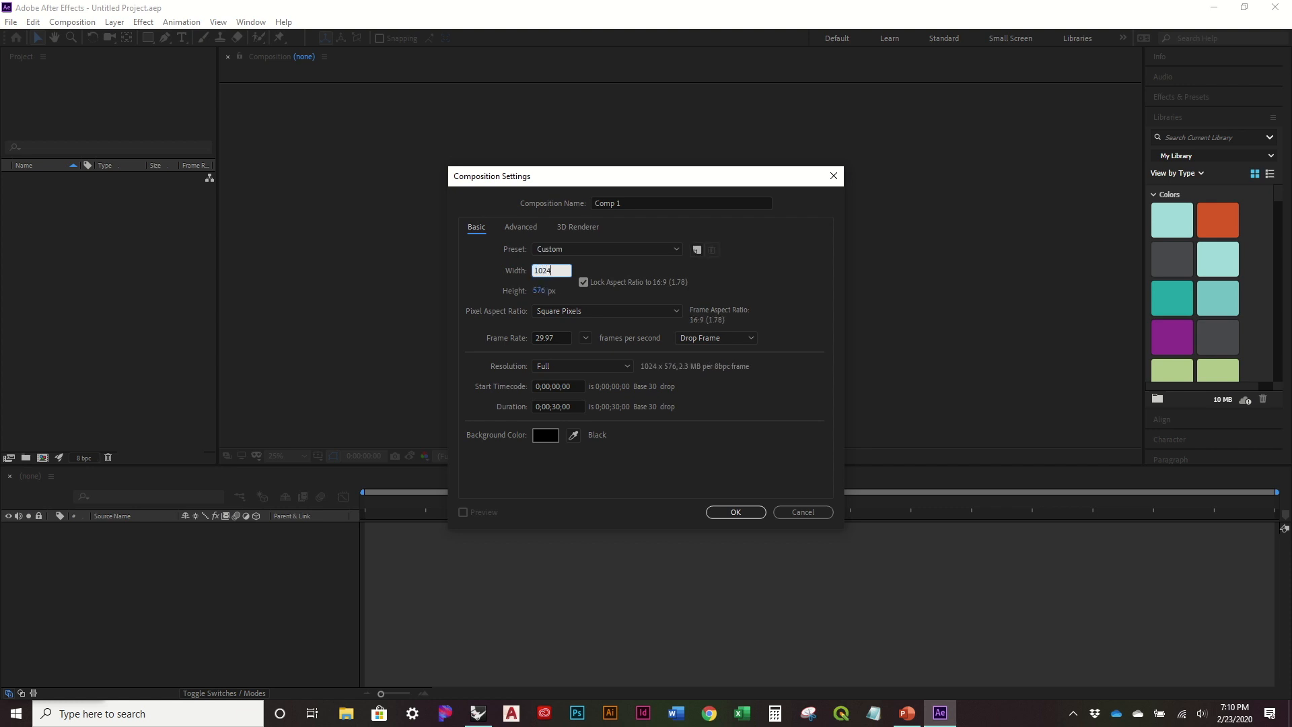
key("Tab")
Unlock the composition's aspect ratio and set its height to 1024 px.
left_click(586, 282)
left_click(543, 291)
left_click(550, 290)
double_click(551, 291)
type("102")
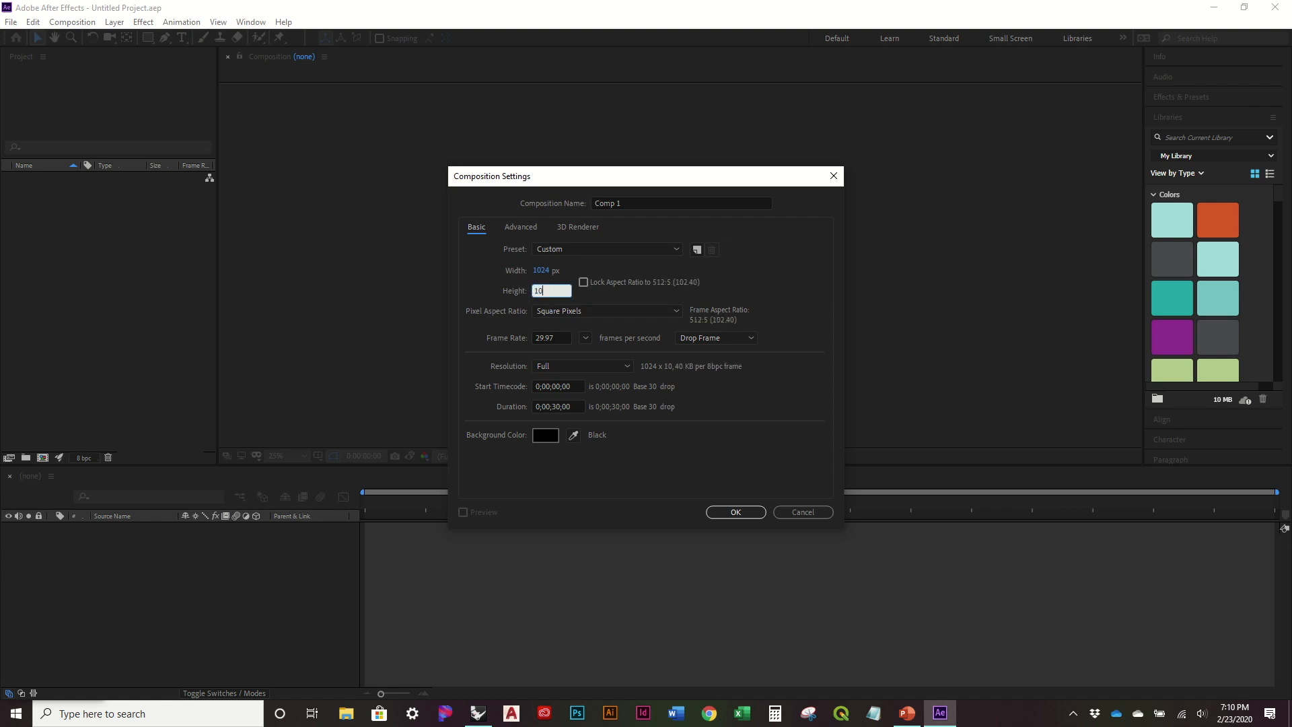
type("4")
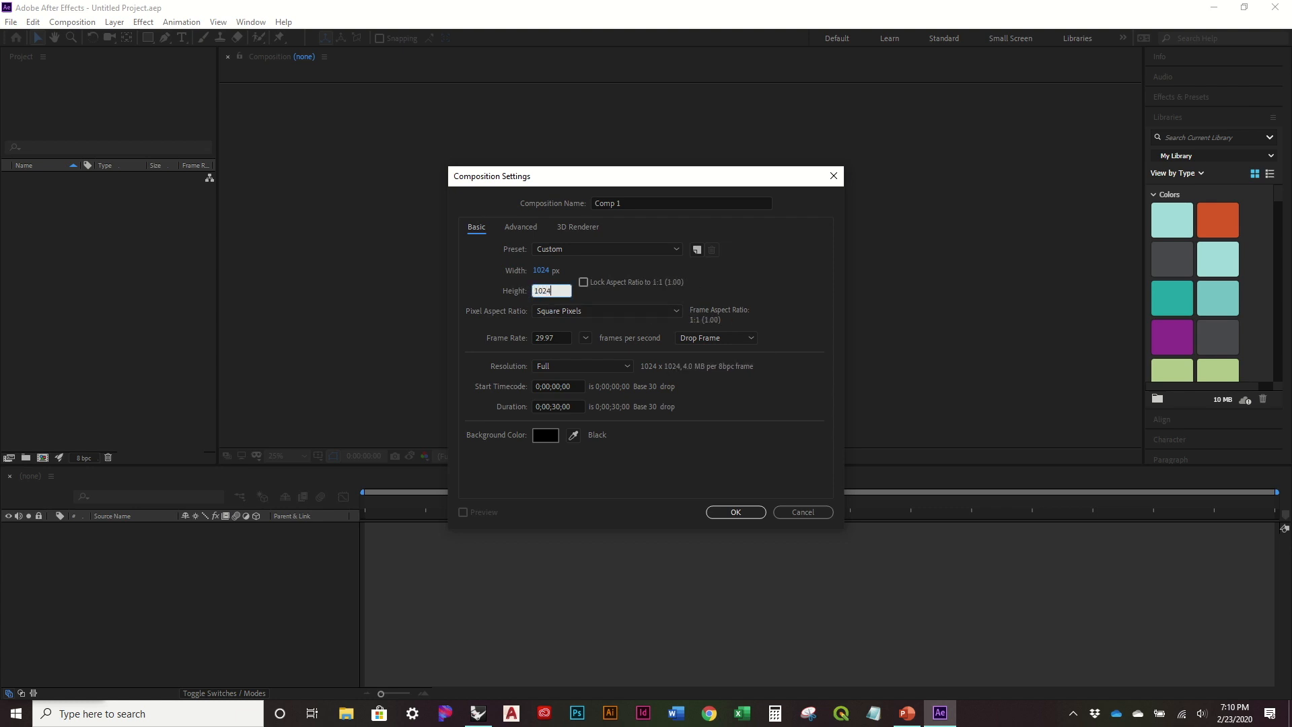
Create the composition with a frame rate of 30 fps and a white (FFFFFF) background.
left_click(539, 337)
type("30")
key("Tab")
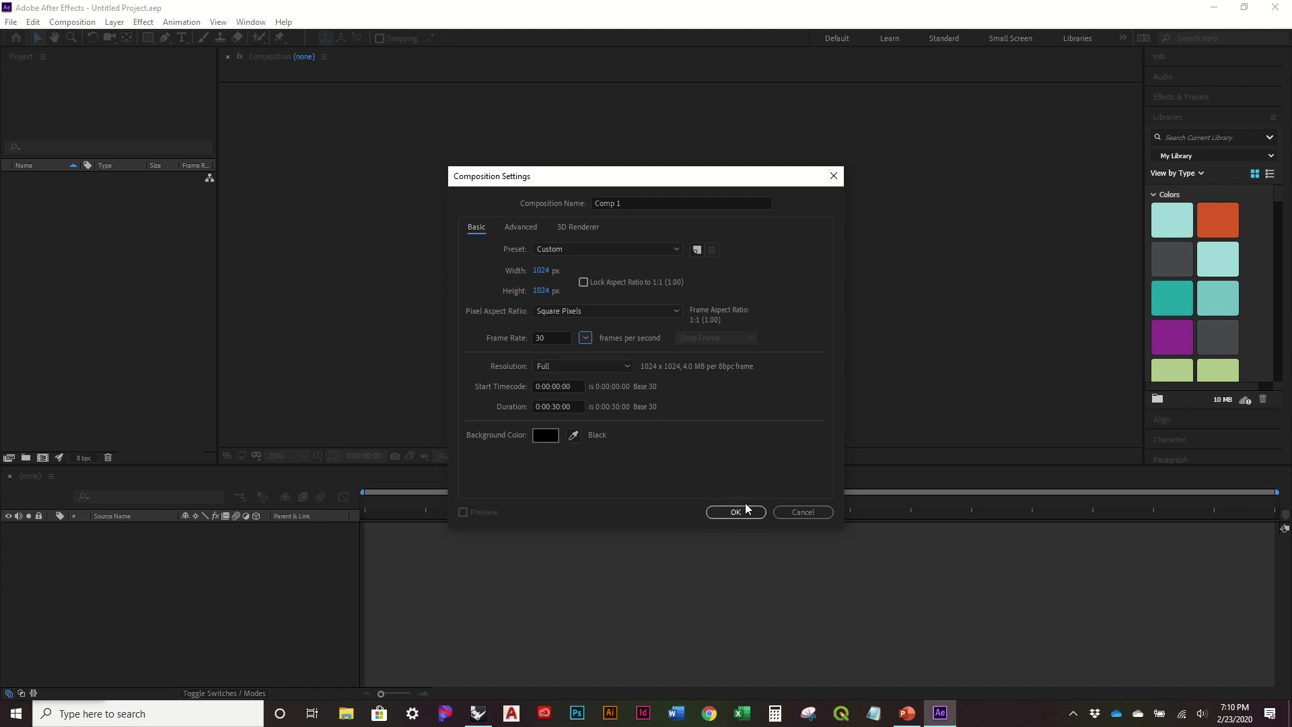
left_click(545, 435)
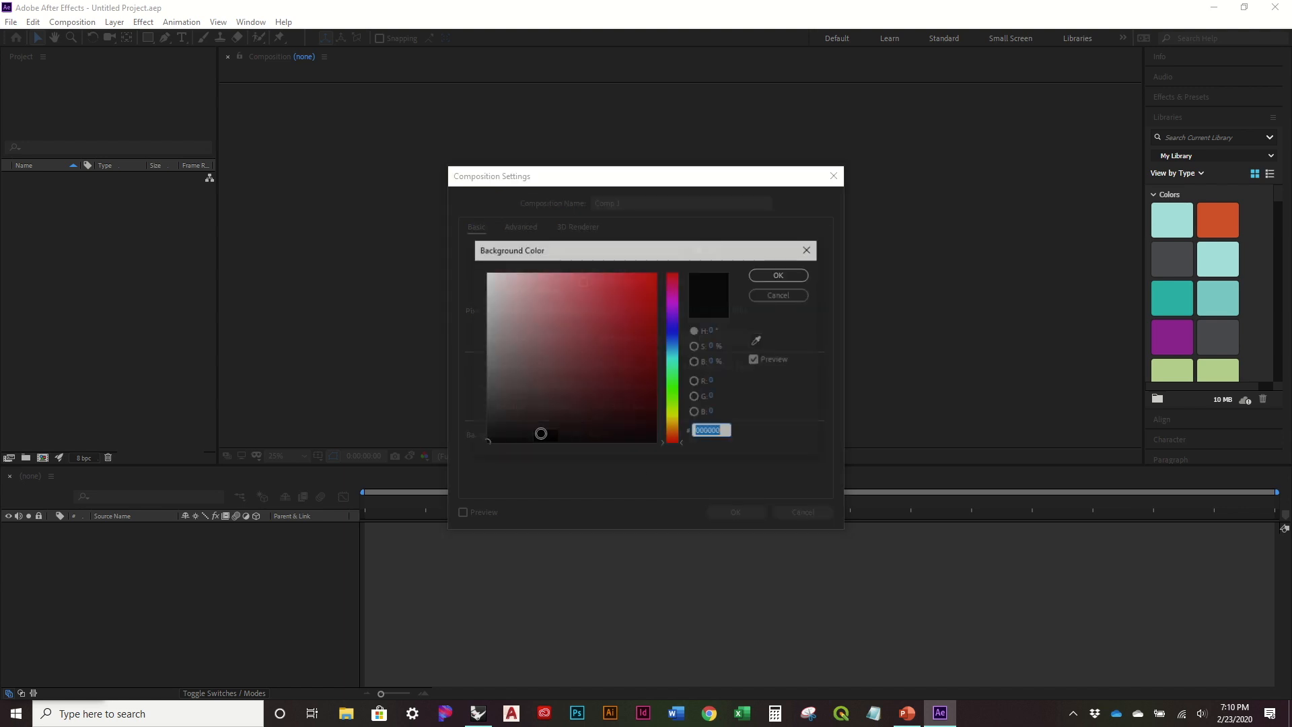
left_click_drag(539, 433, 448, 199)
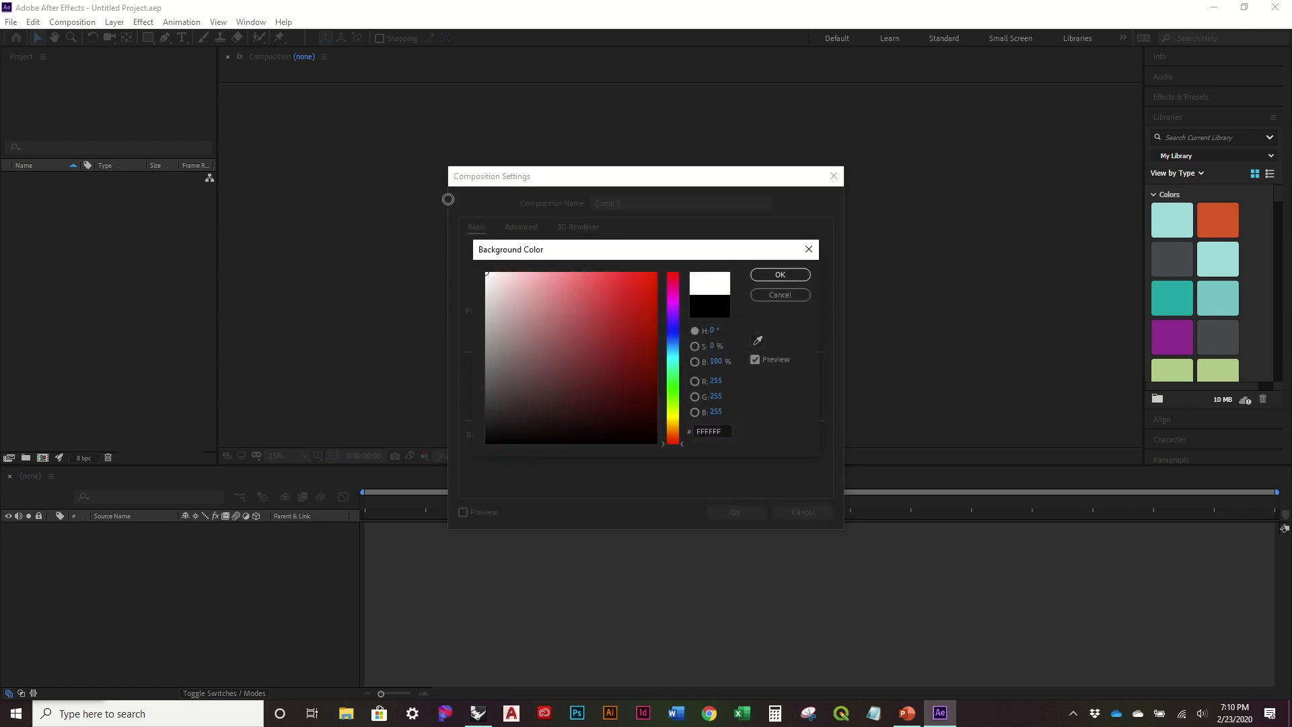
left_click(780, 275)
left_click(729, 511)
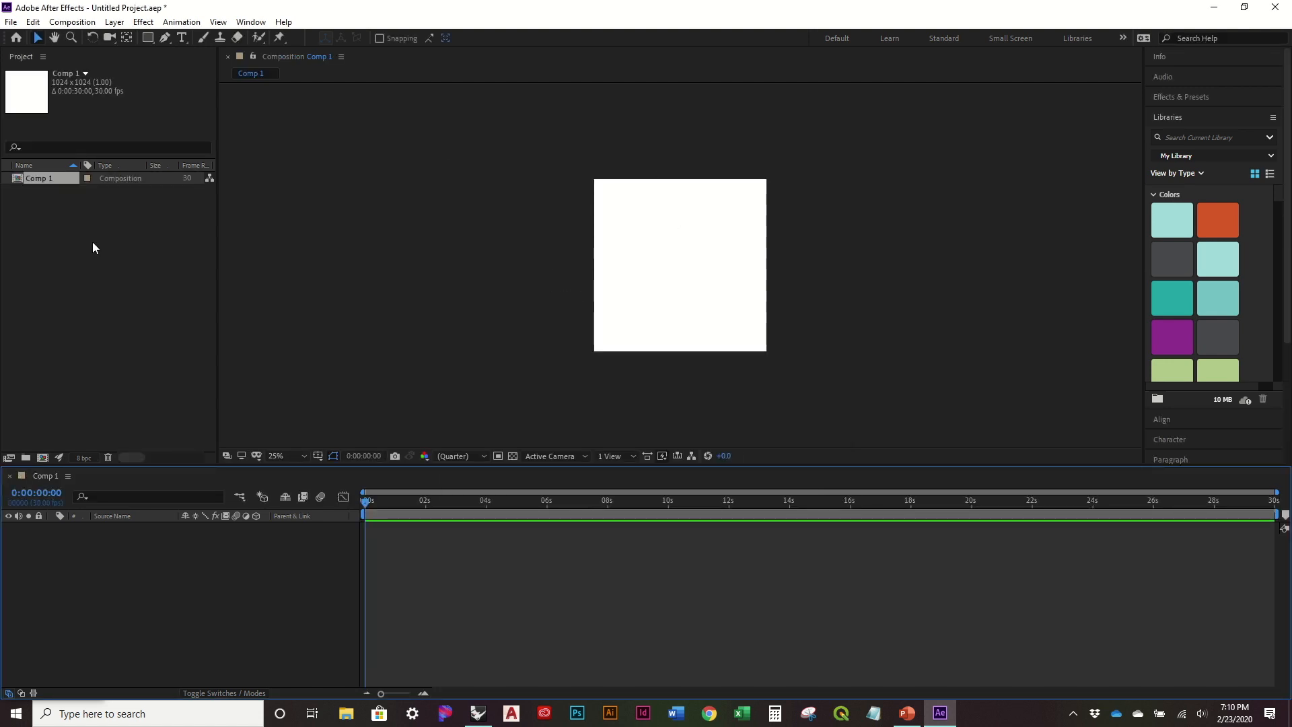
key("period")
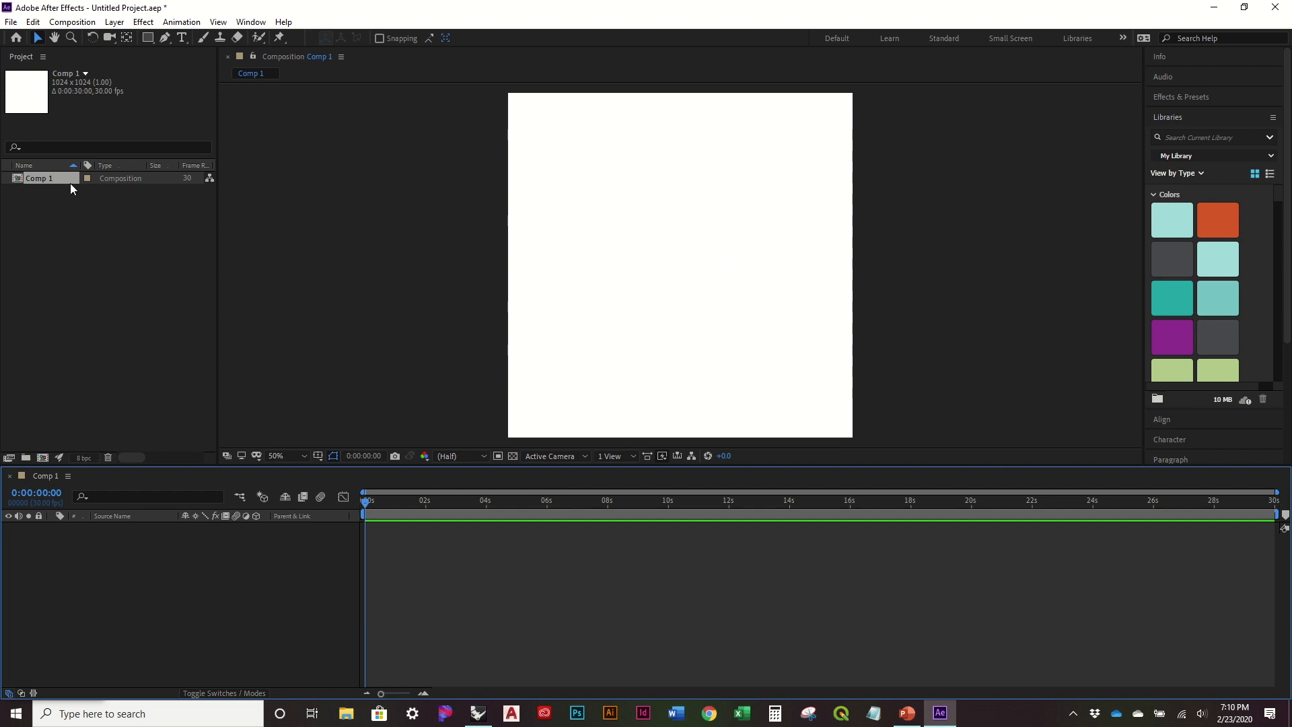
Open the dialog for importing a file into the project.
left_click(73, 240)
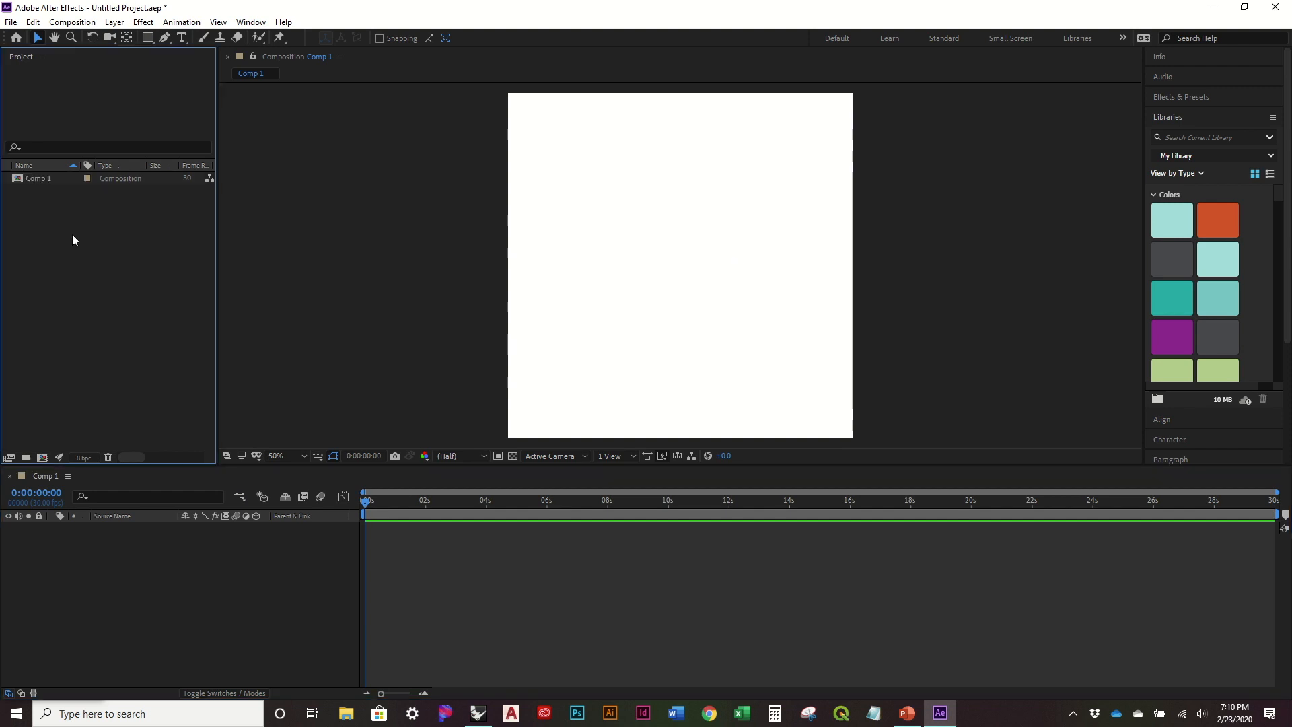
mouse_move(1276, 514)
left_mouse_down()
mouse_move(1262, 517)
mouse_move(1277, 514)
left_mouse_up()
left_click(103, 204)
right_click(103, 204)
left_click(60, 216)
right_click(78, 210)
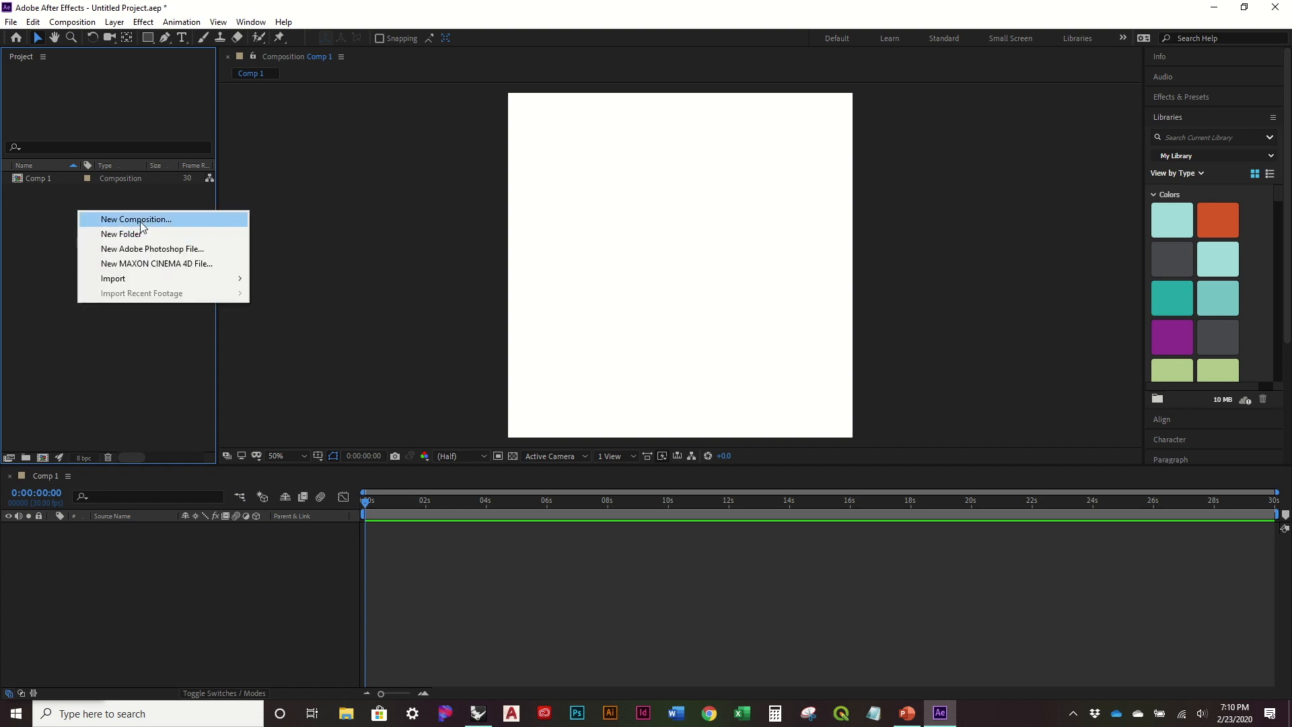
mouse_move(236, 278)
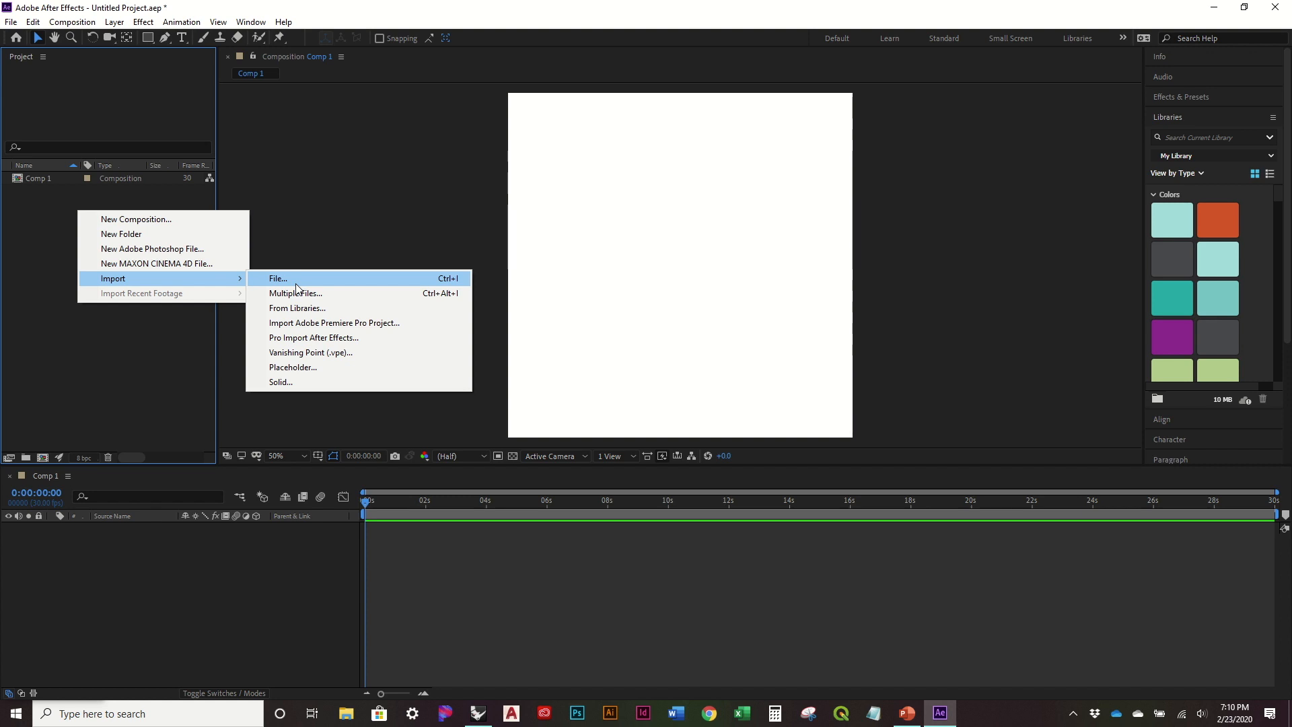
left_click(296, 283)
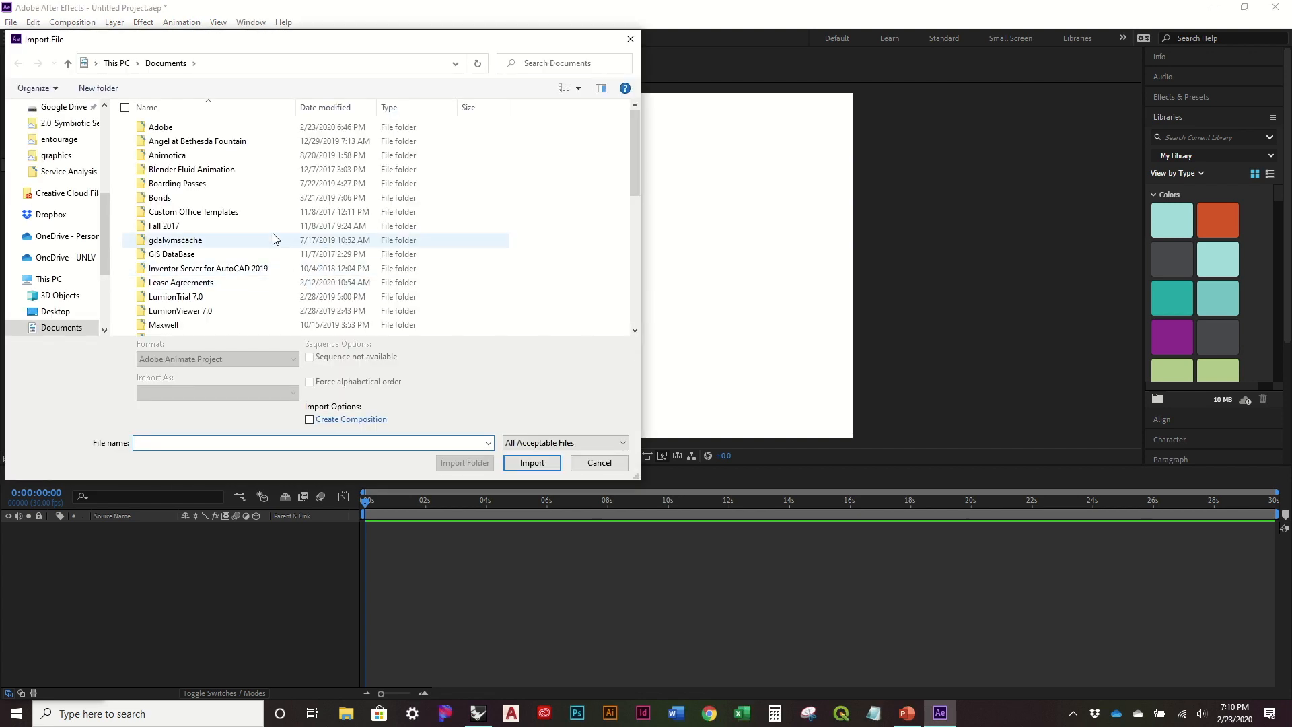
Select all exported frames in the Drainage Animation Test folder on the Desktop.
scroll(92, 116, "up", 3)
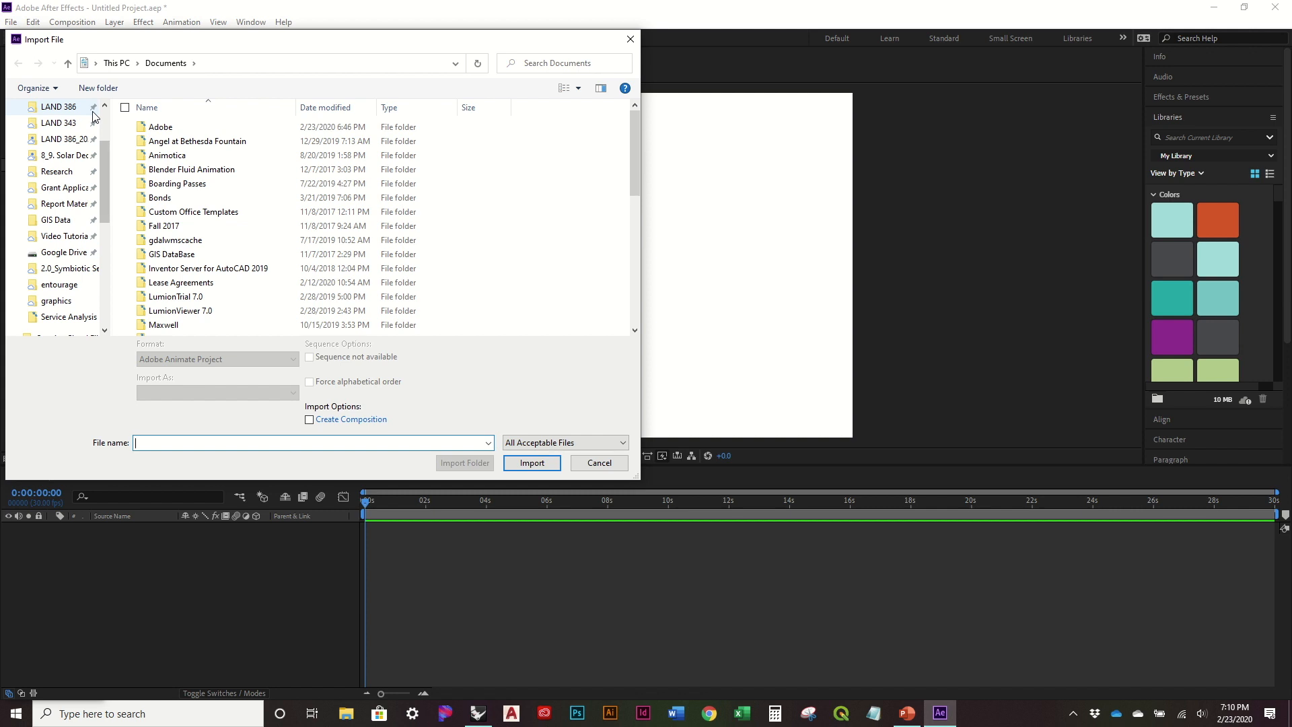
scroll(94, 118, "up", 3)
left_click(54, 134)
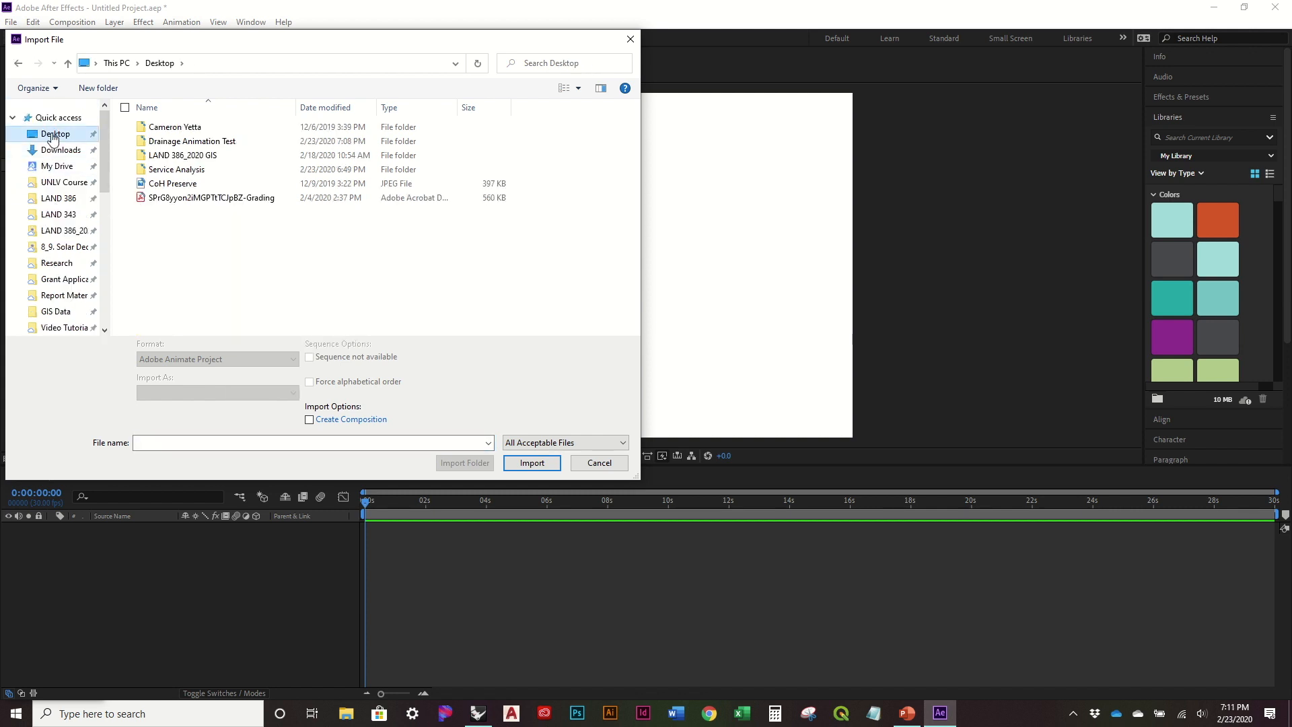
double_click(179, 141)
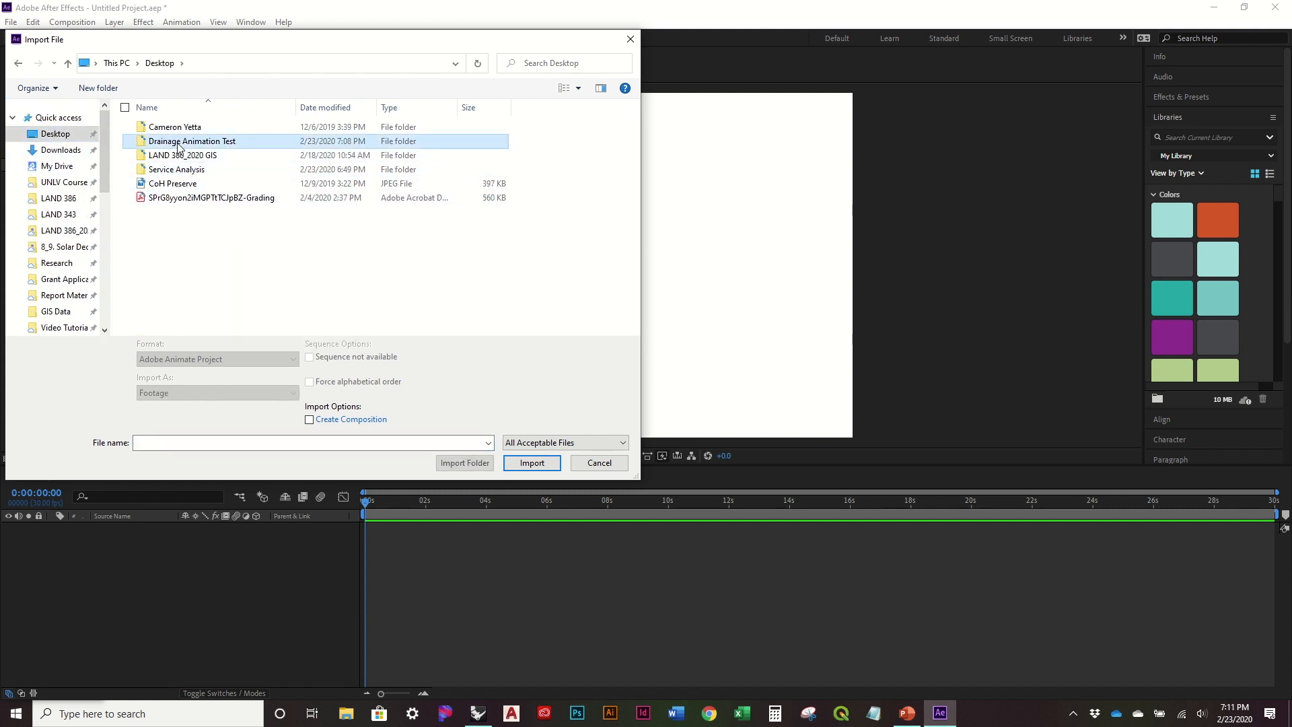
left_click(177, 144)
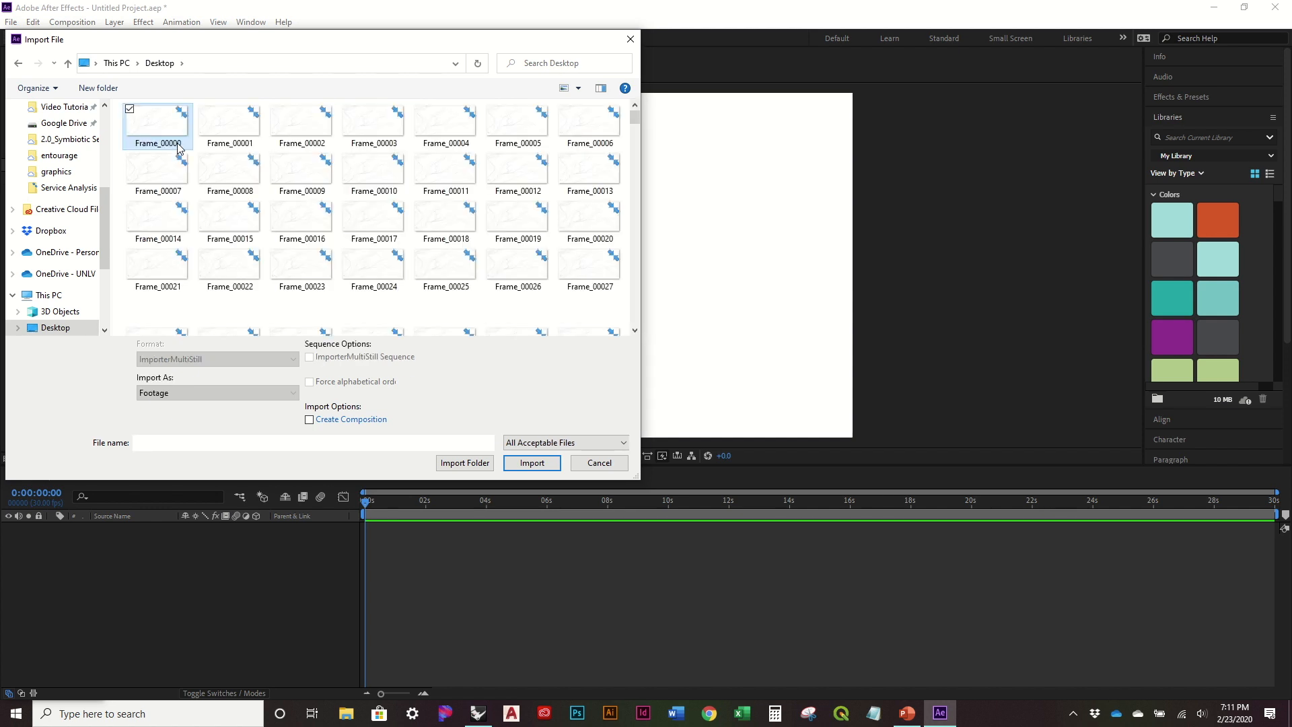
key("ctrl+a")
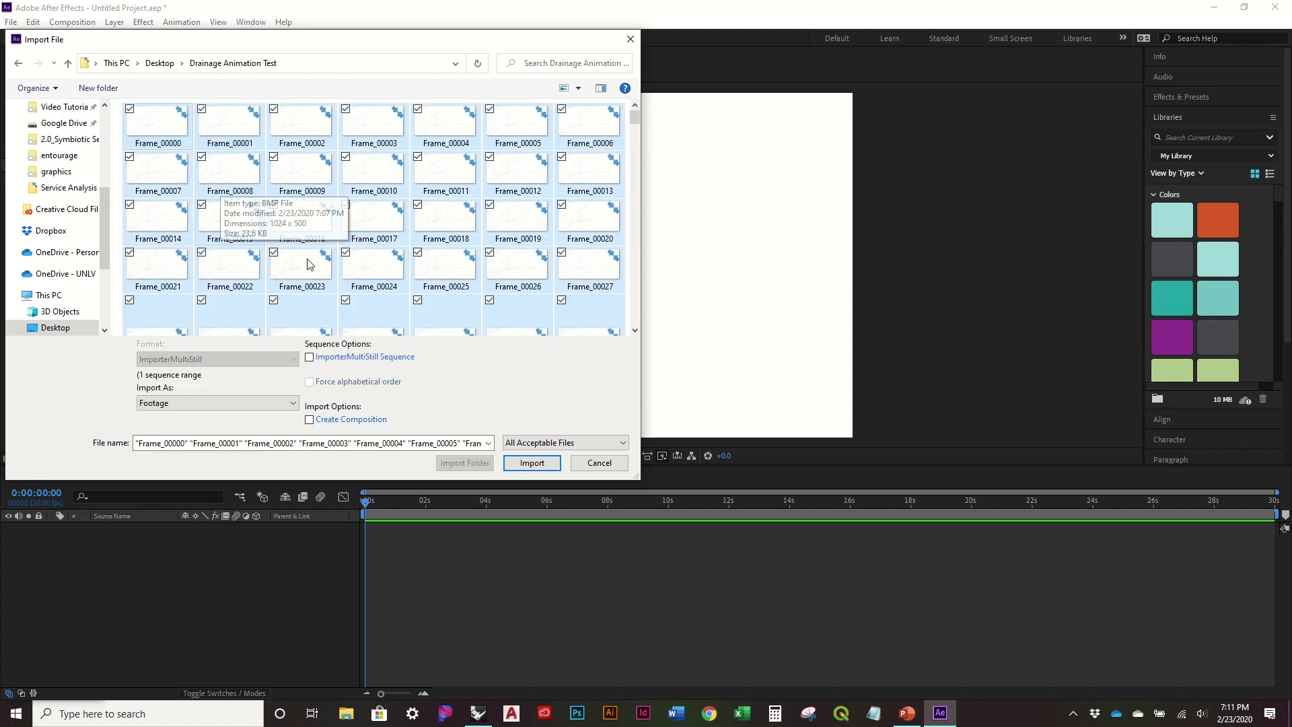
Import the selected frames as footage with the ImporterMultiStill Sequence option enabled.
left_click(379, 358)
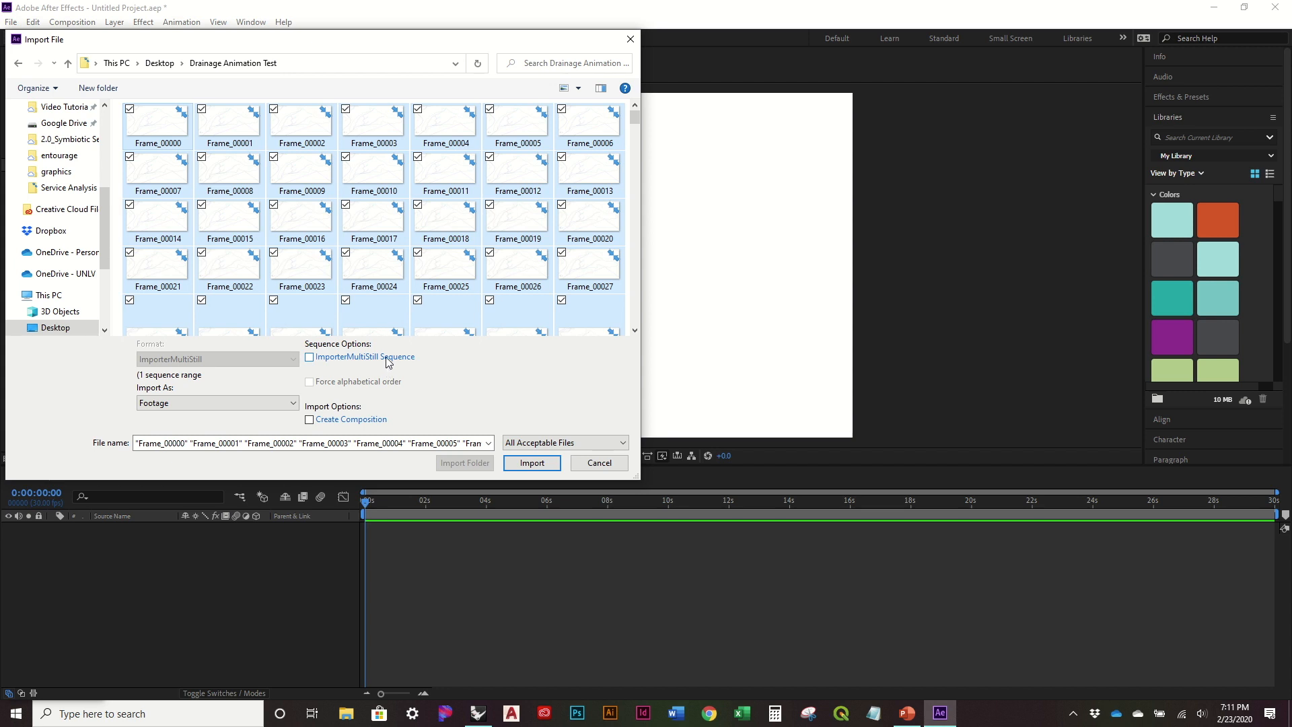
left_click(389, 361)
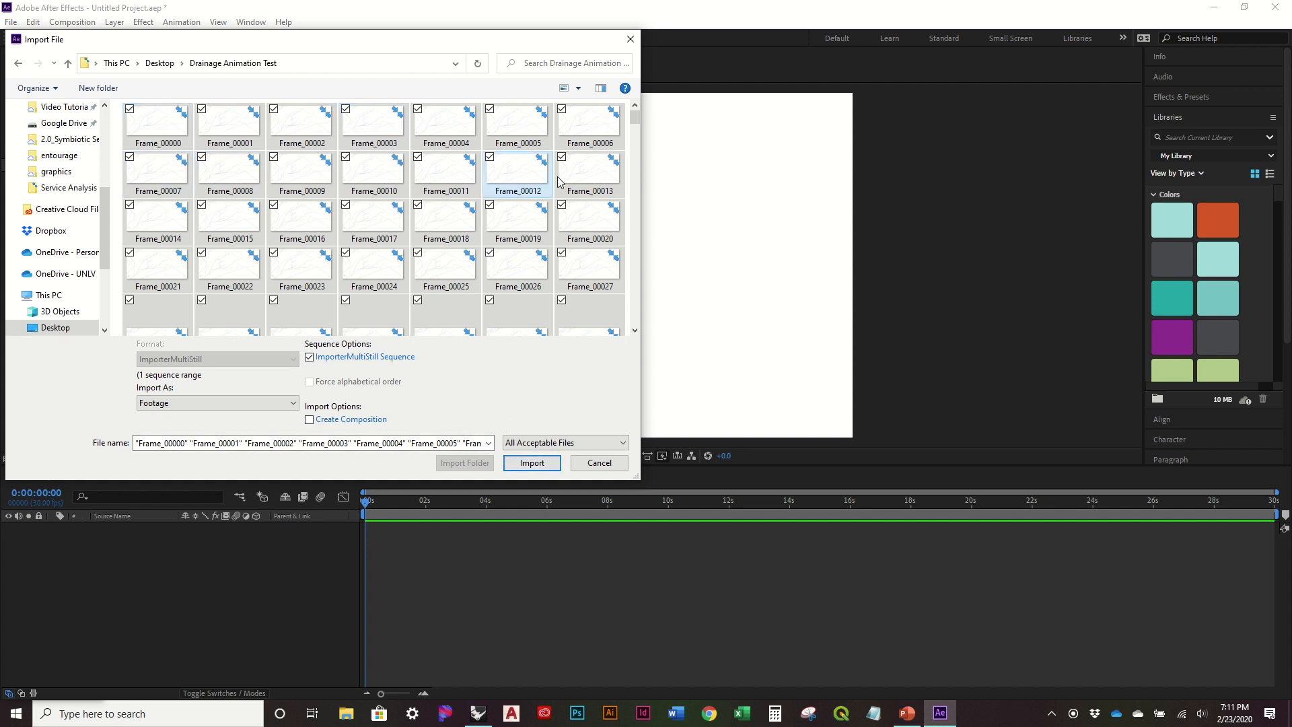
left_click(531, 463)
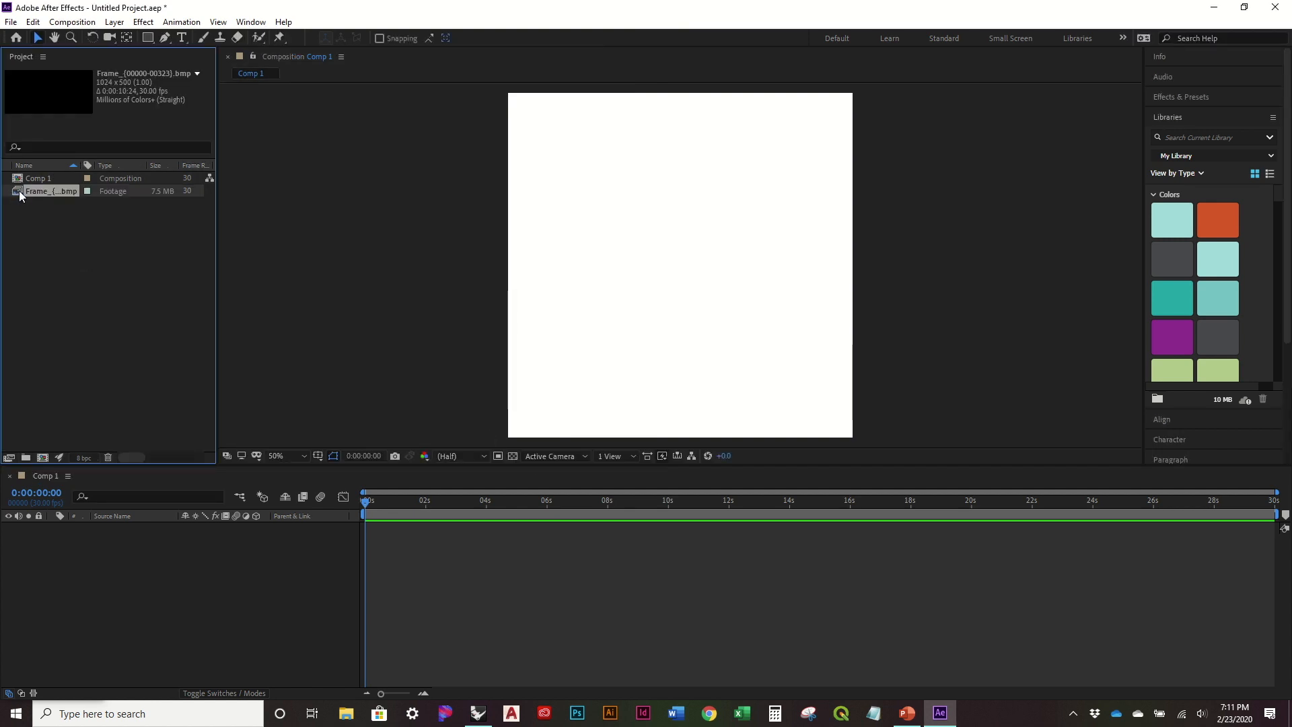
Place the imported frame sequence in Comp 1, aligned with the composition's top edge.
left_click_drag(20, 196, 680, 179)
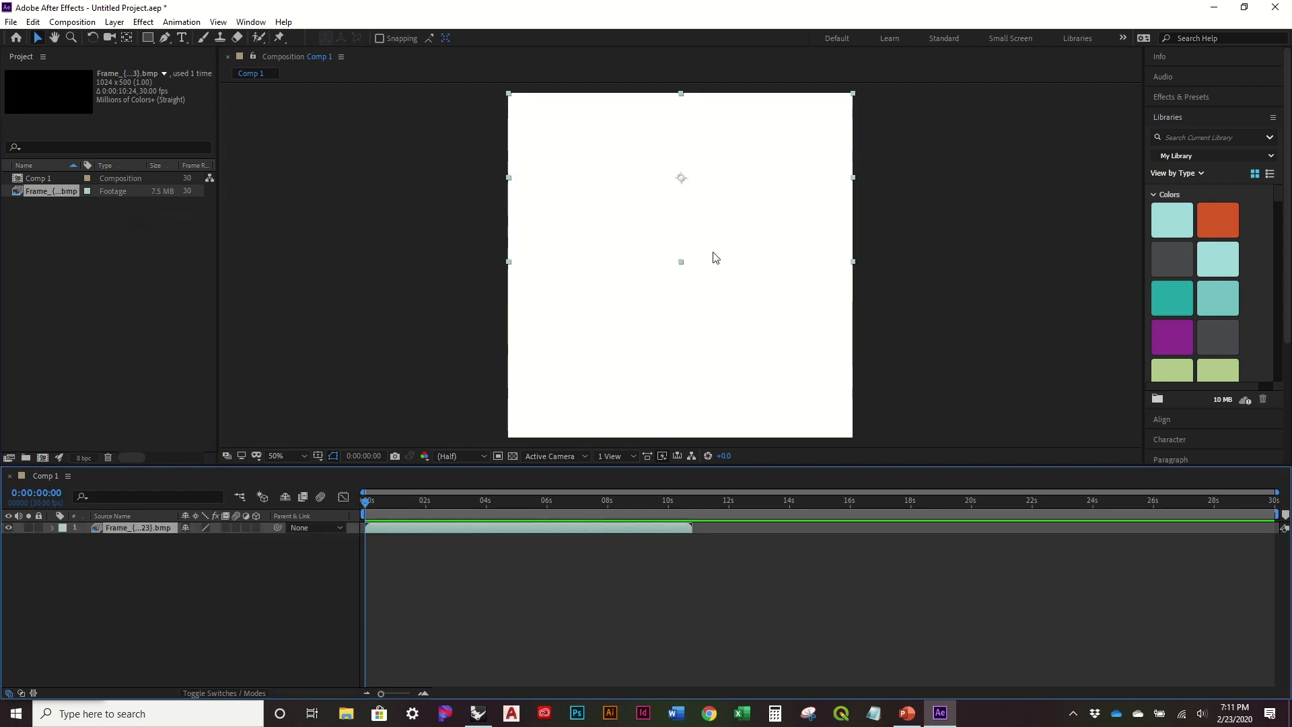
left_click(778, 584)
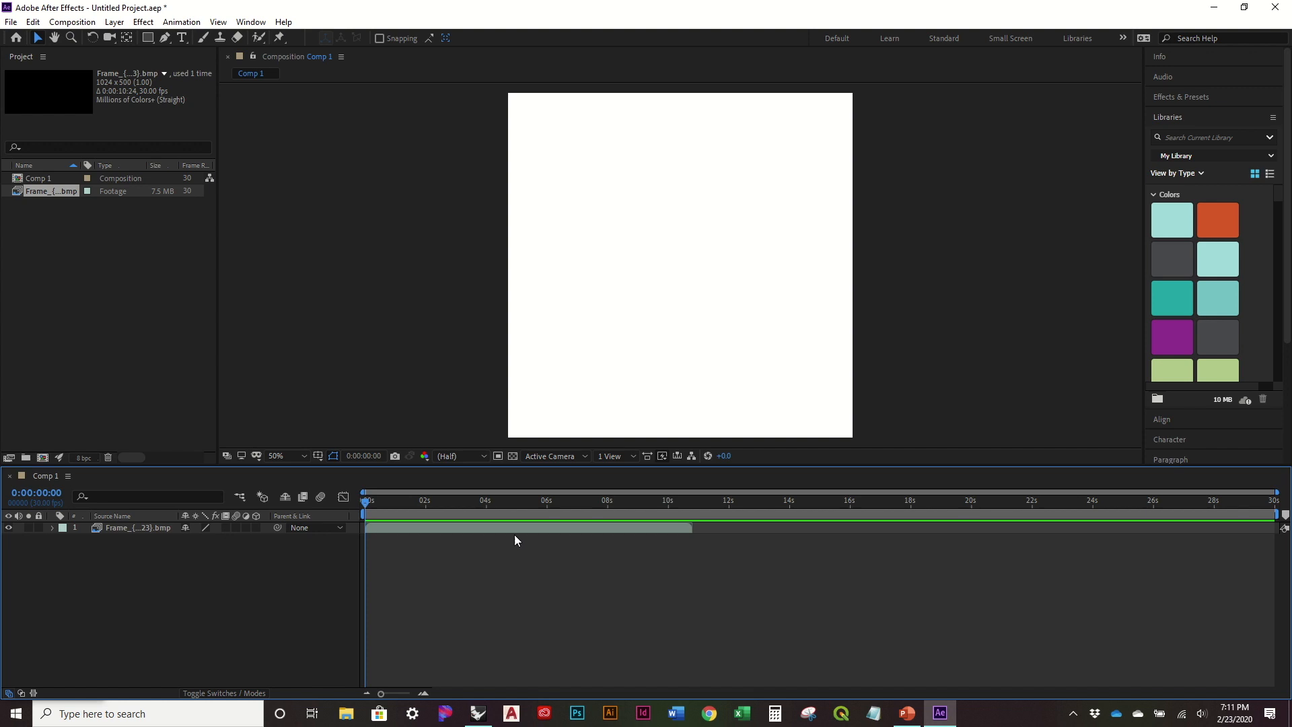
left_click(37, 192)
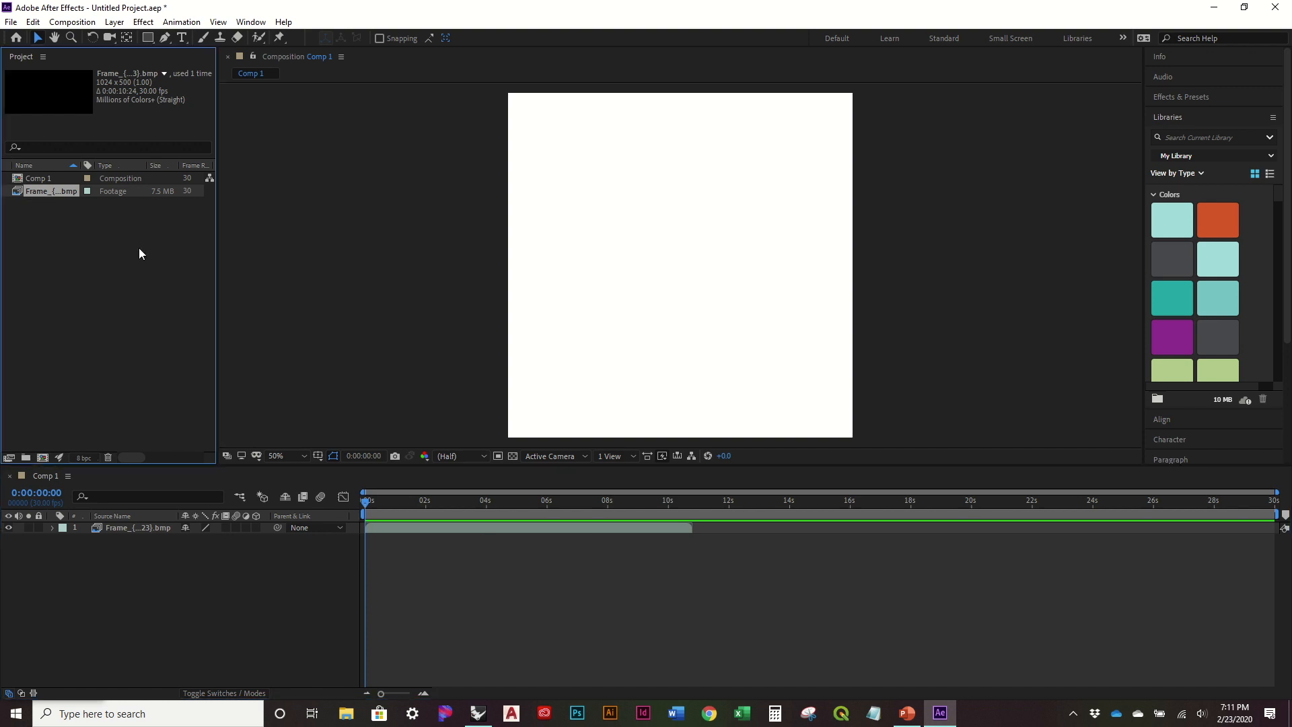
left_click(454, 558)
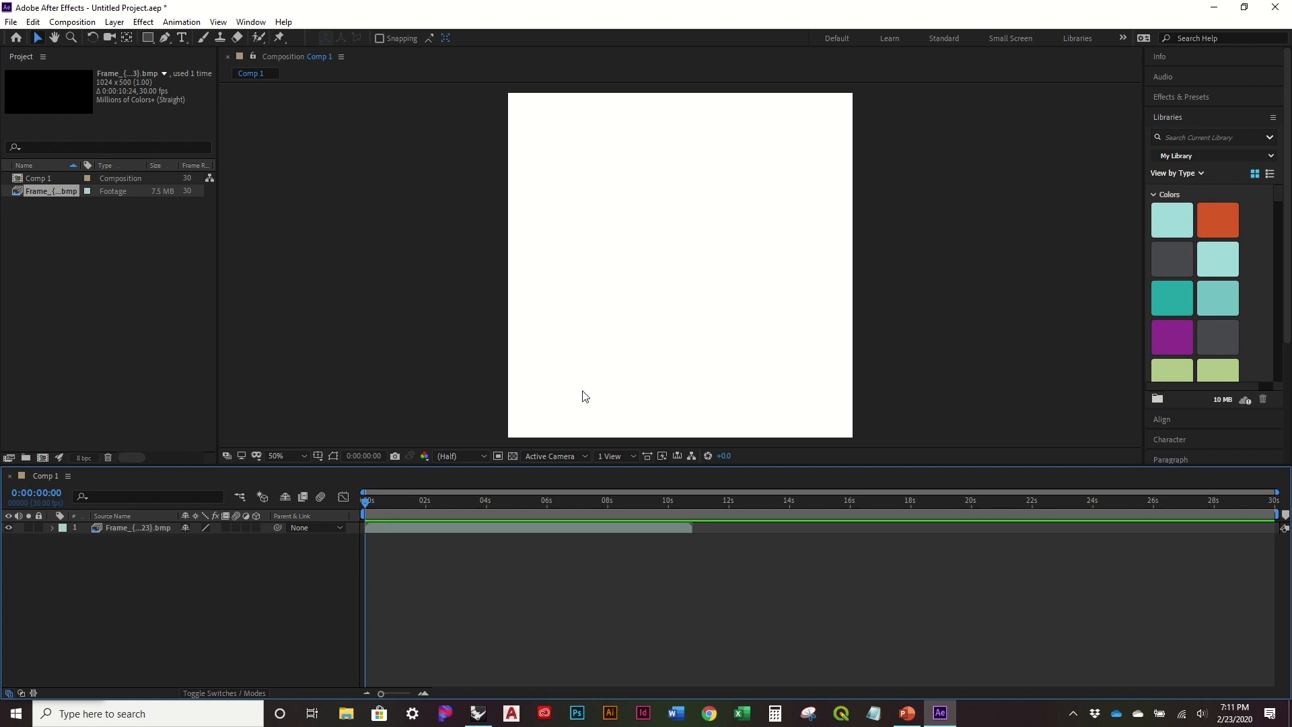
left_click(46, 211)
left_click(677, 262)
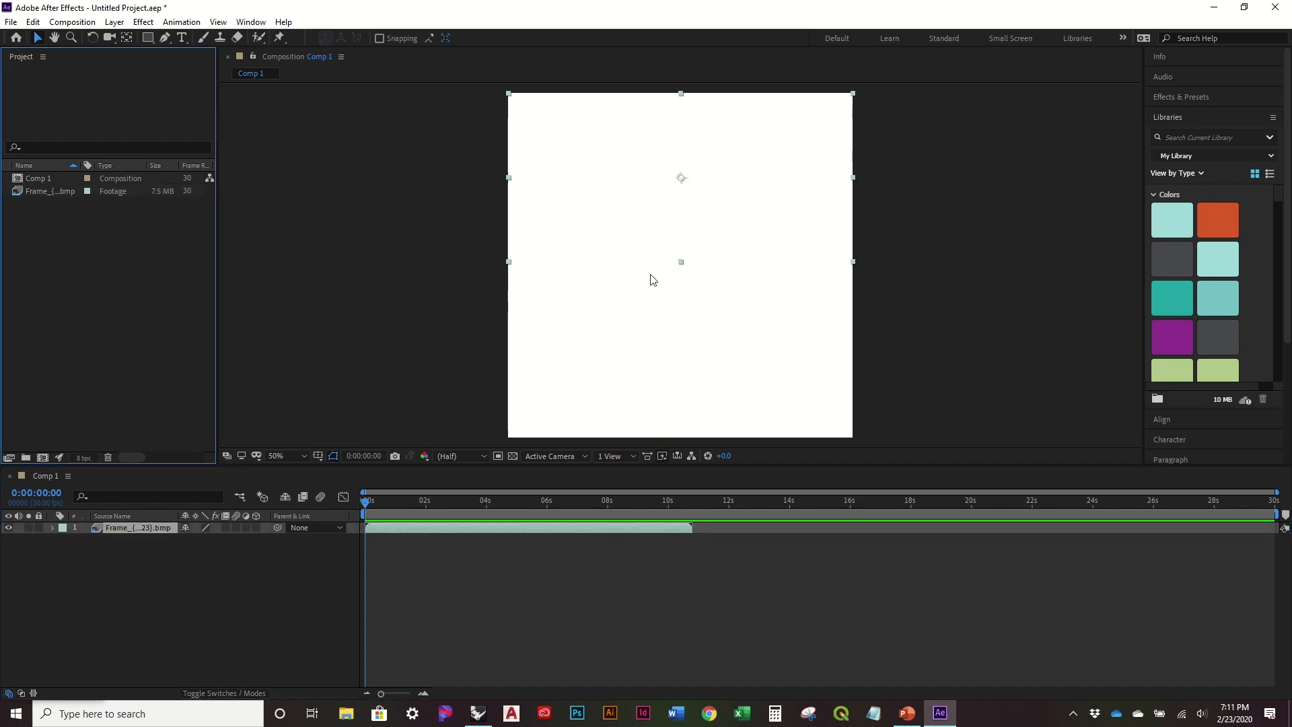
left_click(745, 324)
left_click(673, 570)
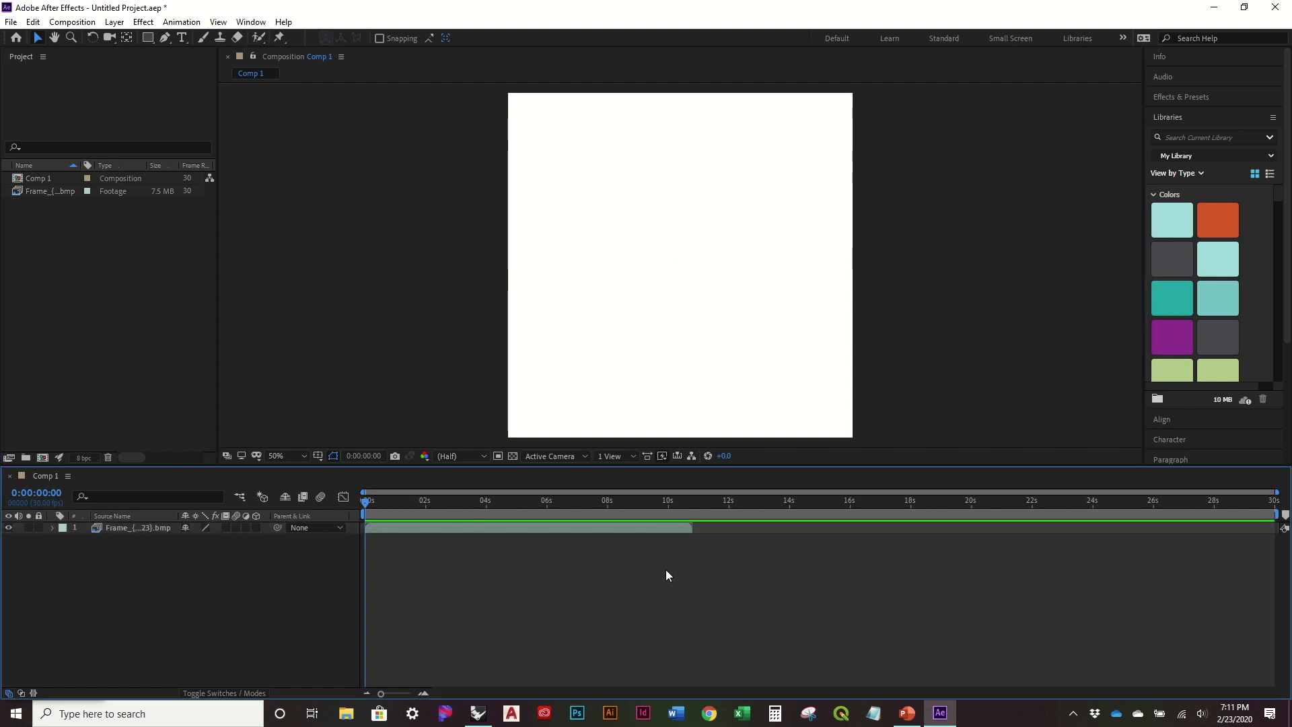
left_click(623, 189)
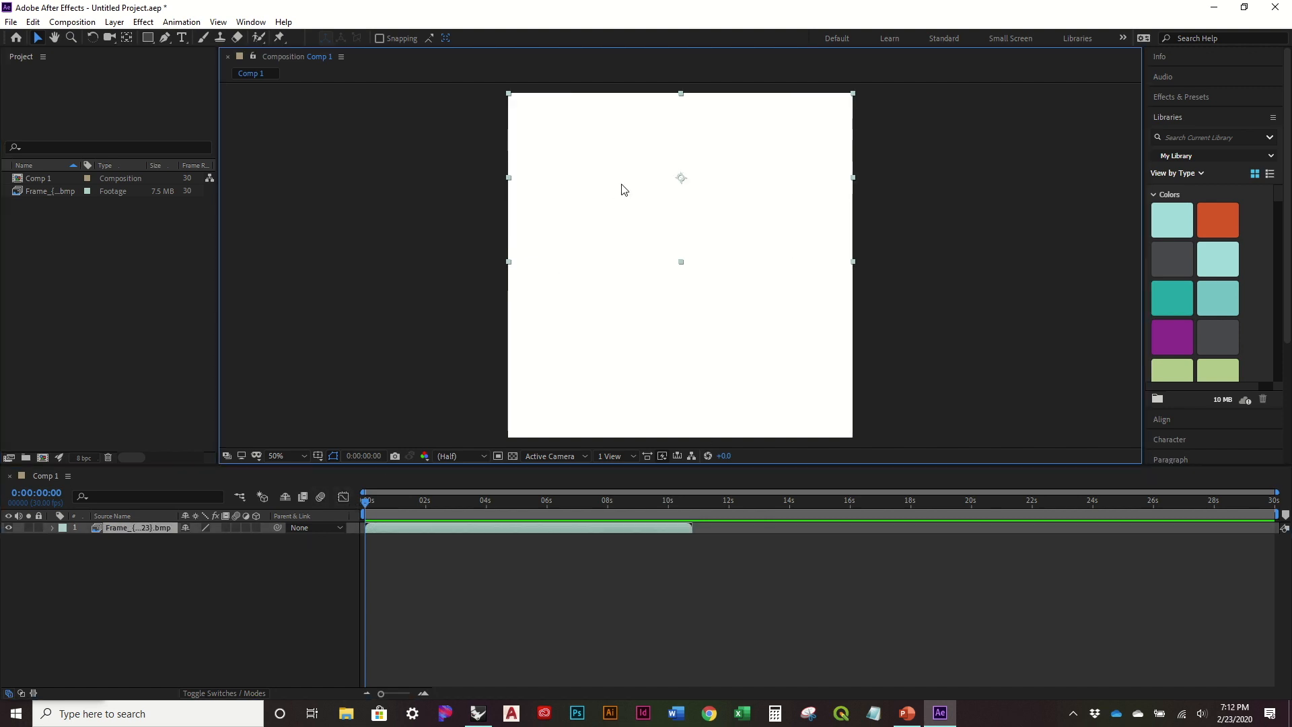
Preview the Comp 1 animation from the start and stop playback just past the end of the frame sequence.
left_click(629, 559)
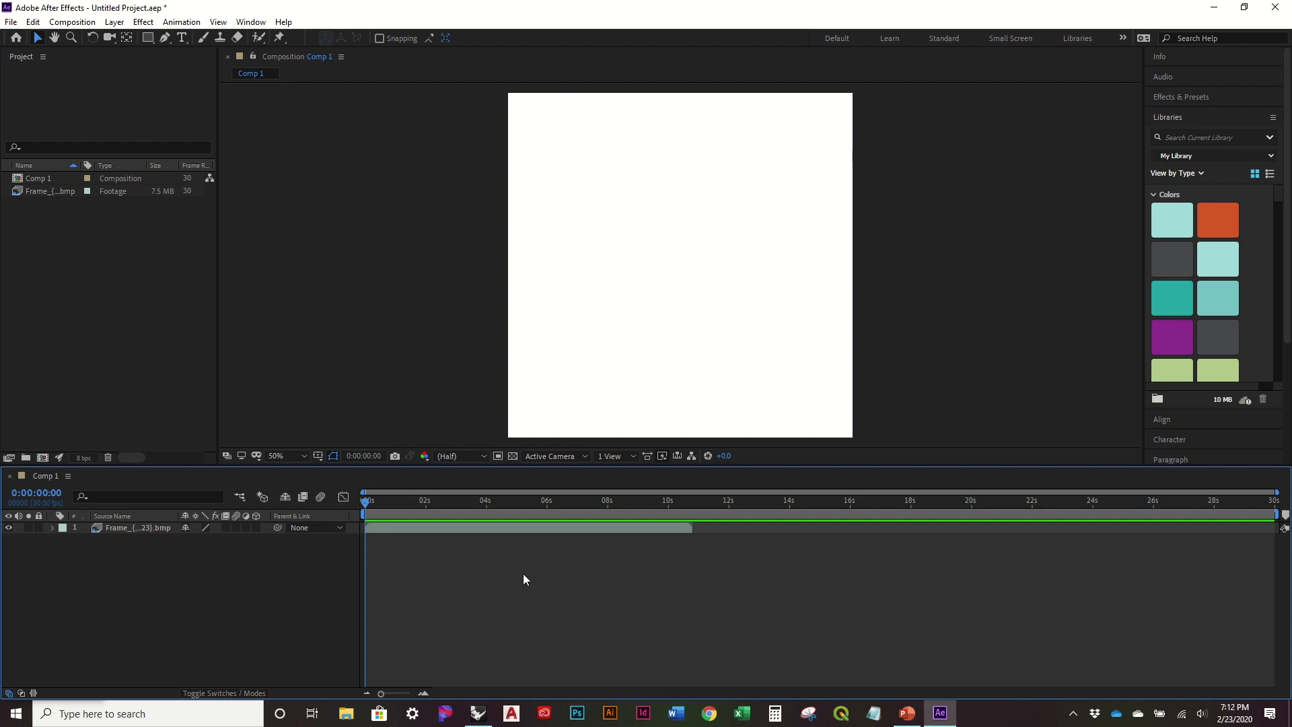
key("space")
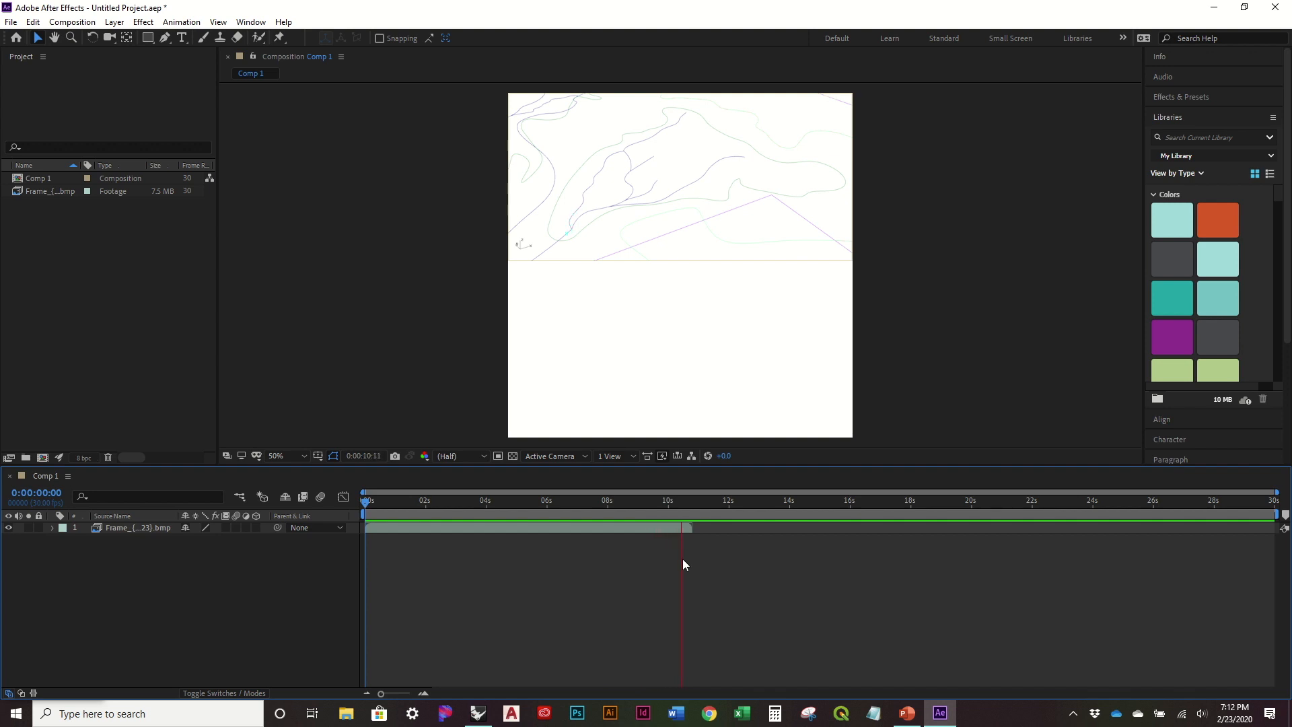
key("space")
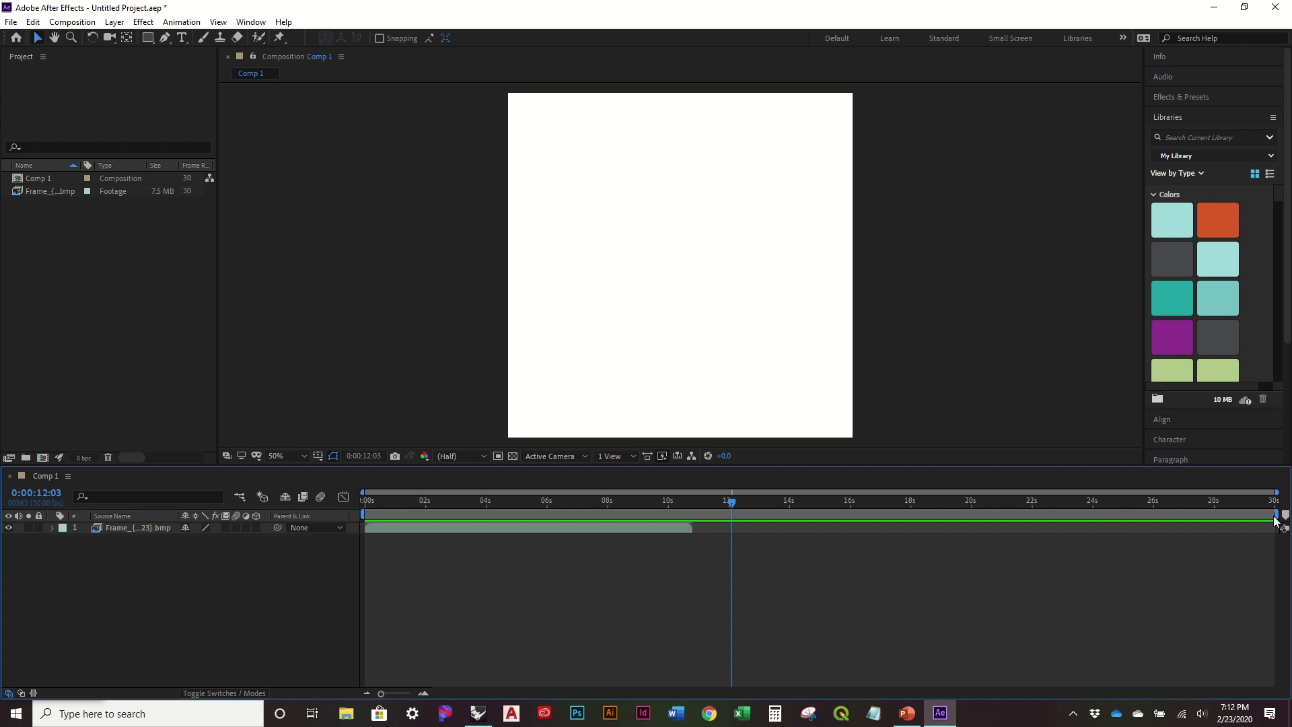
Shorten Comp 1's work area so it ends with the frame sequence layer, and preview the animation within that range.
left_click_drag(1278, 515, 692, 533)
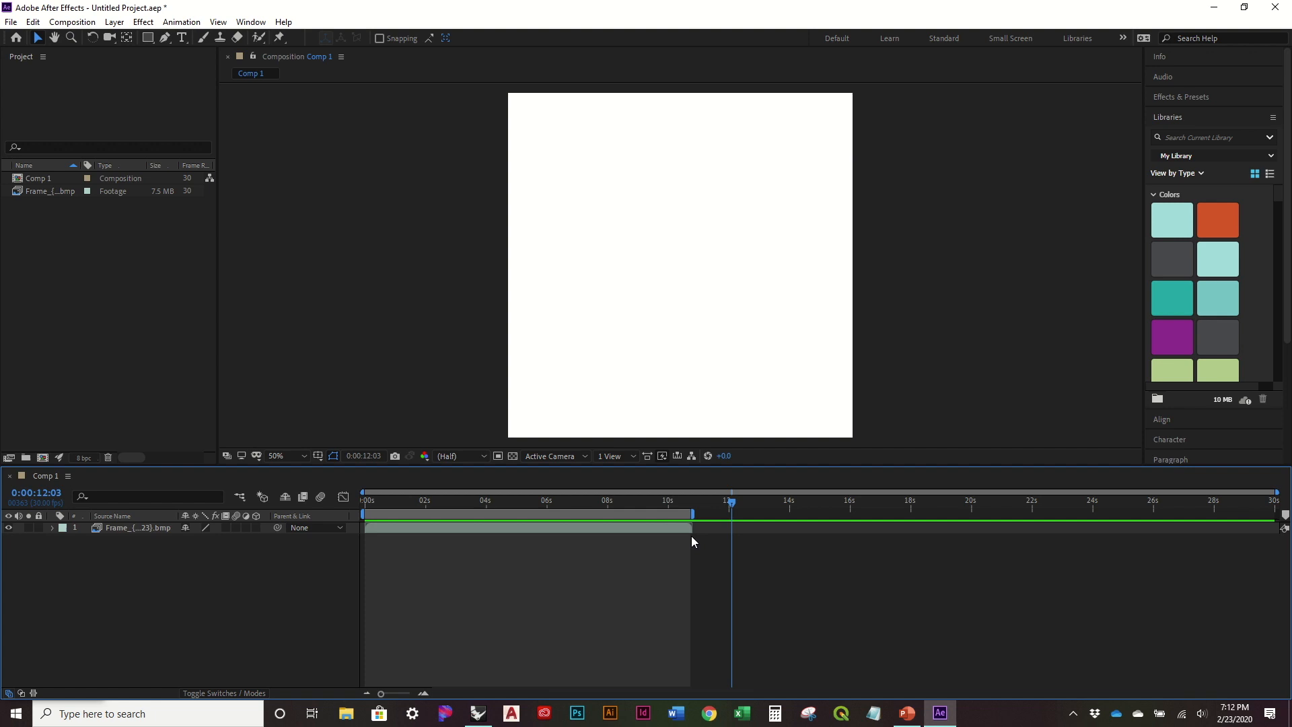
left_click_drag(732, 501, 579, 501)
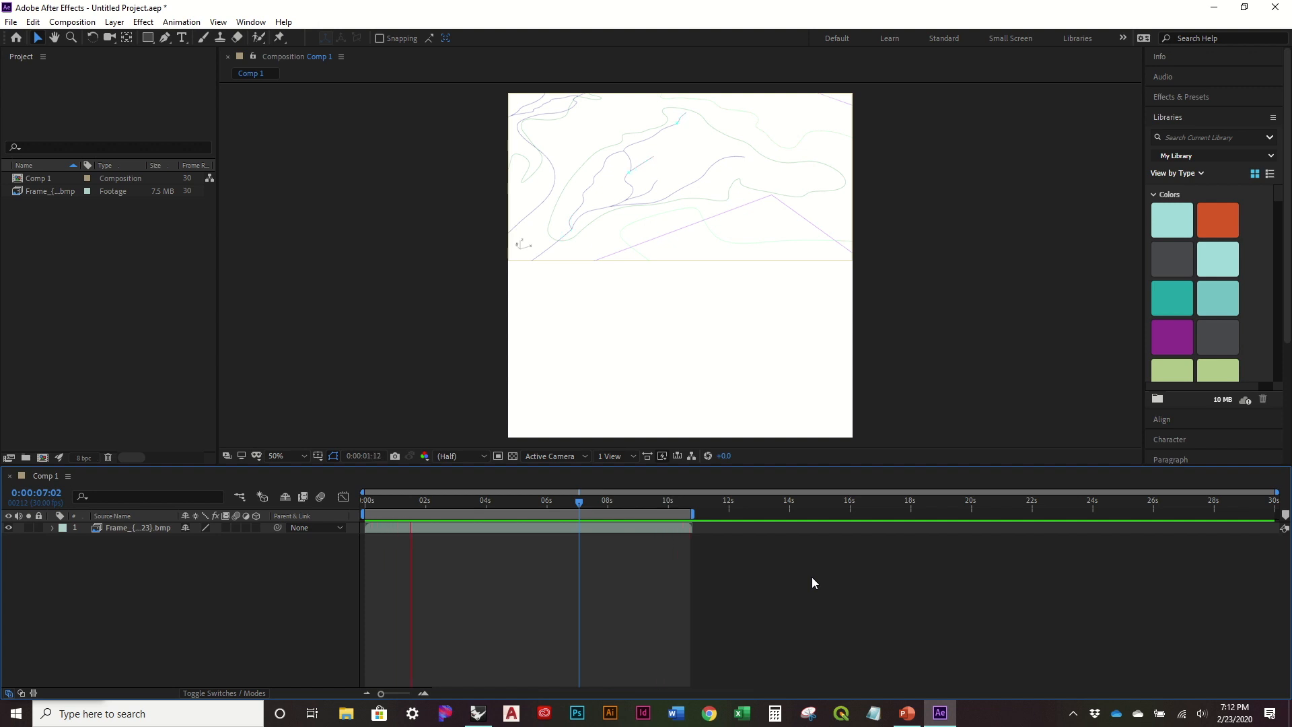
key("space")
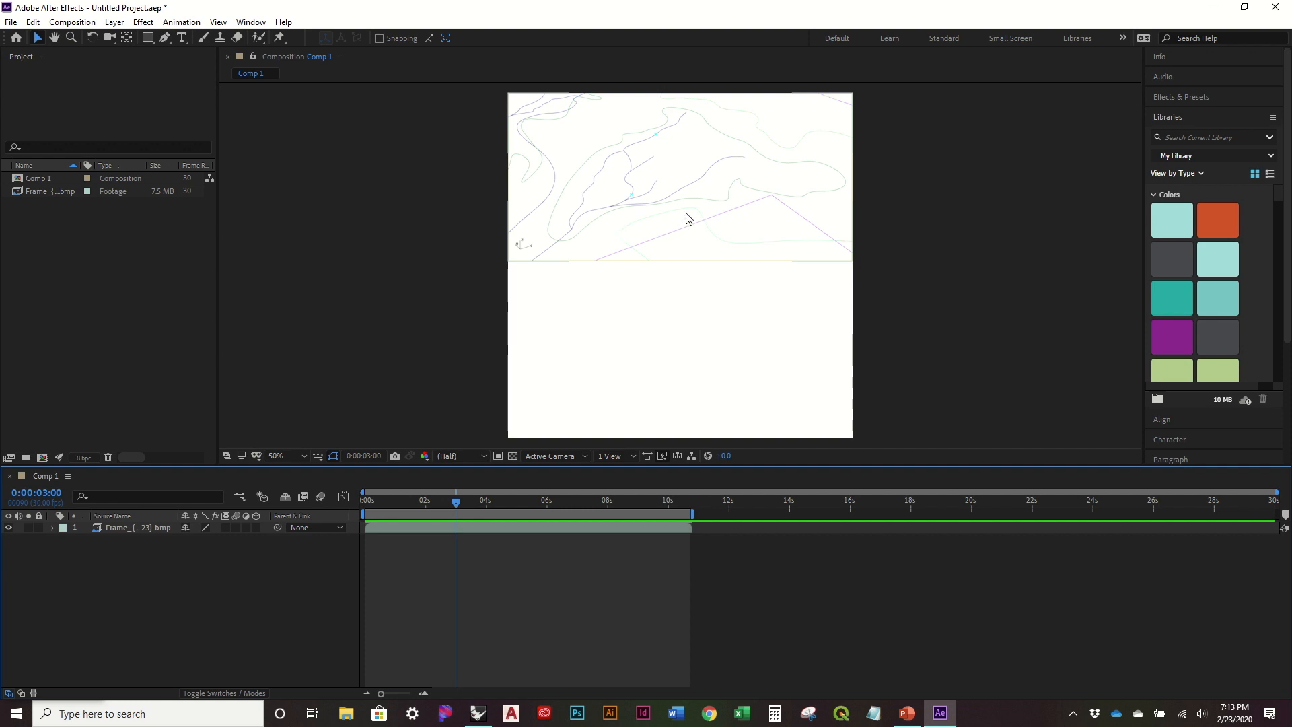
mouse_move(679, 16)
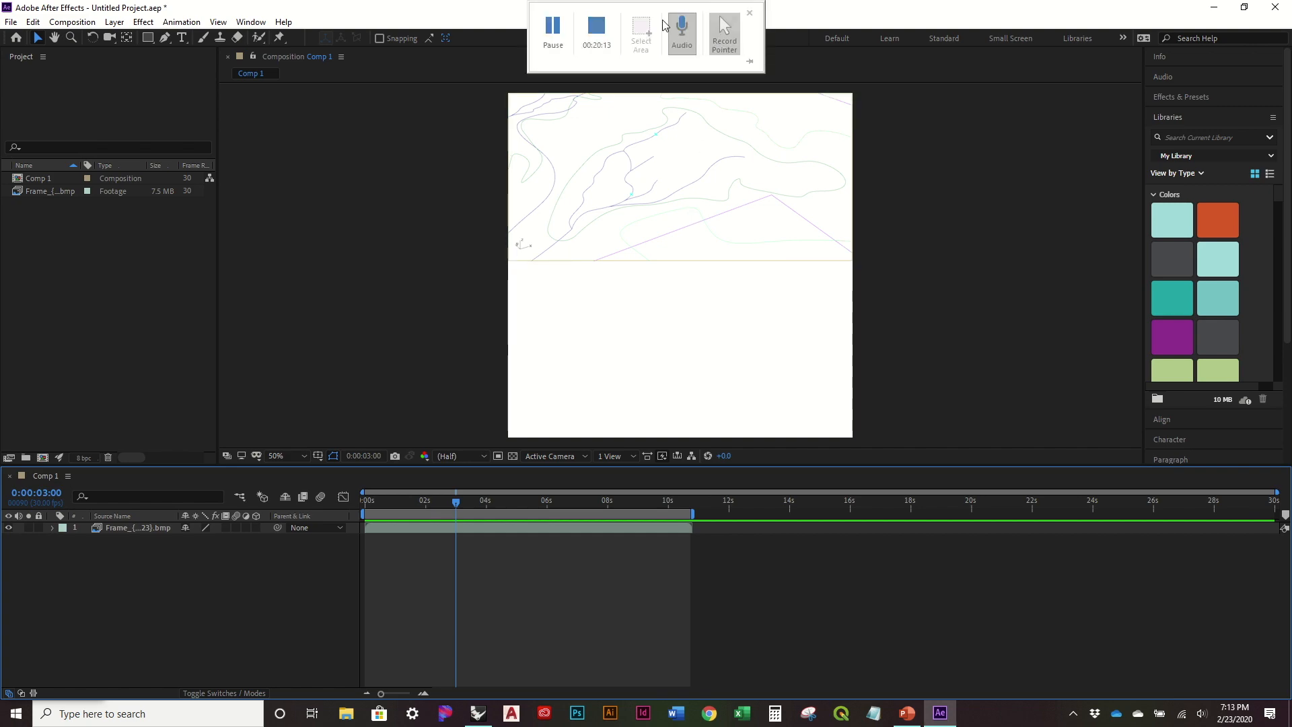